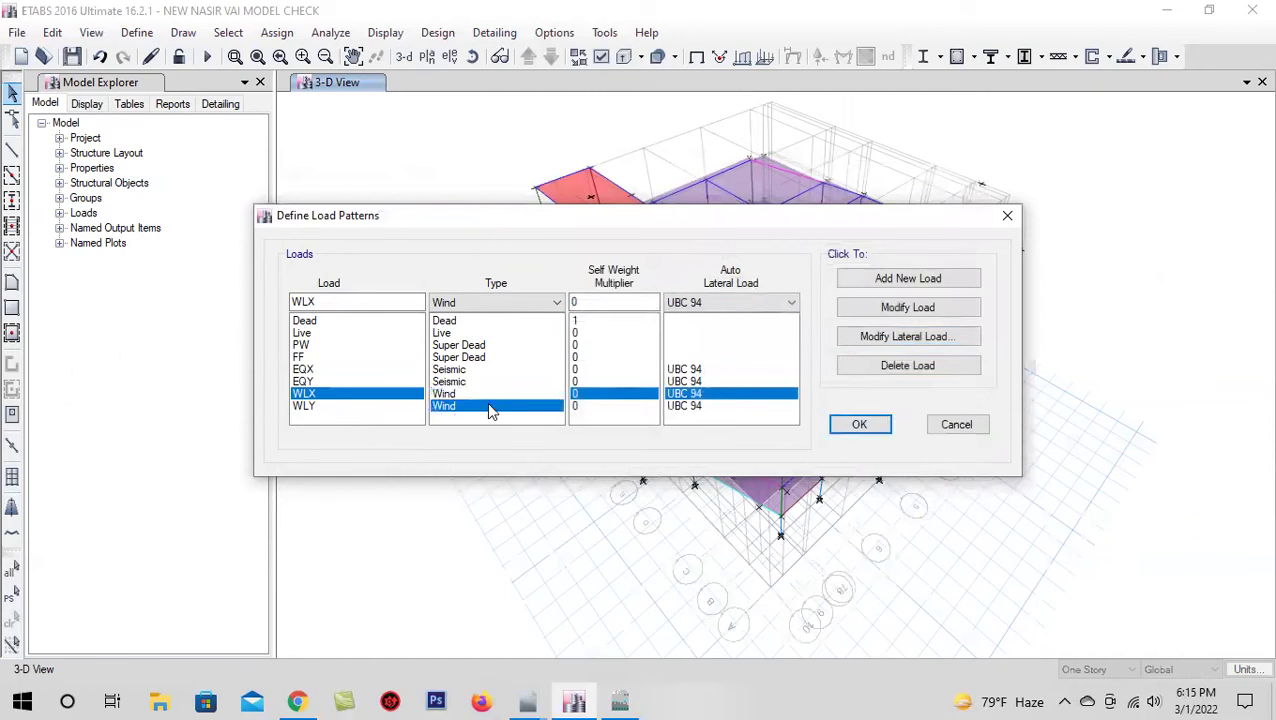
Check the UBC 94 wind load pattern, keeping exposure from diaphragm extents and auto-calculated exposure widths, and save the model
{"action": "left_click", "coordinate": [877, 337]}
{"action": "left_click", "coordinate": [404, 275]}
{"action": "left_click", "coordinate": [410, 254]}
{"action": "left_click", "coordinate": [589, 333]}
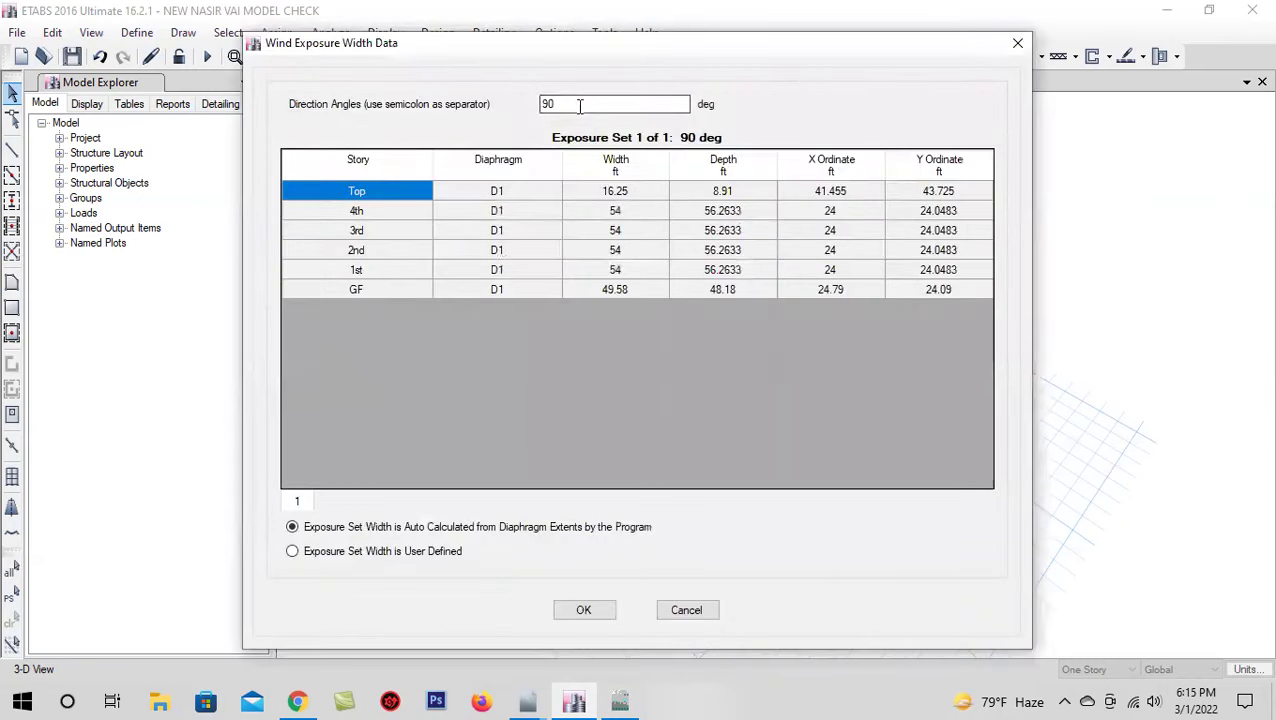
{"action": "left_click", "coordinate": [408, 551]}
{"action": "left_click", "coordinate": [410, 527]}
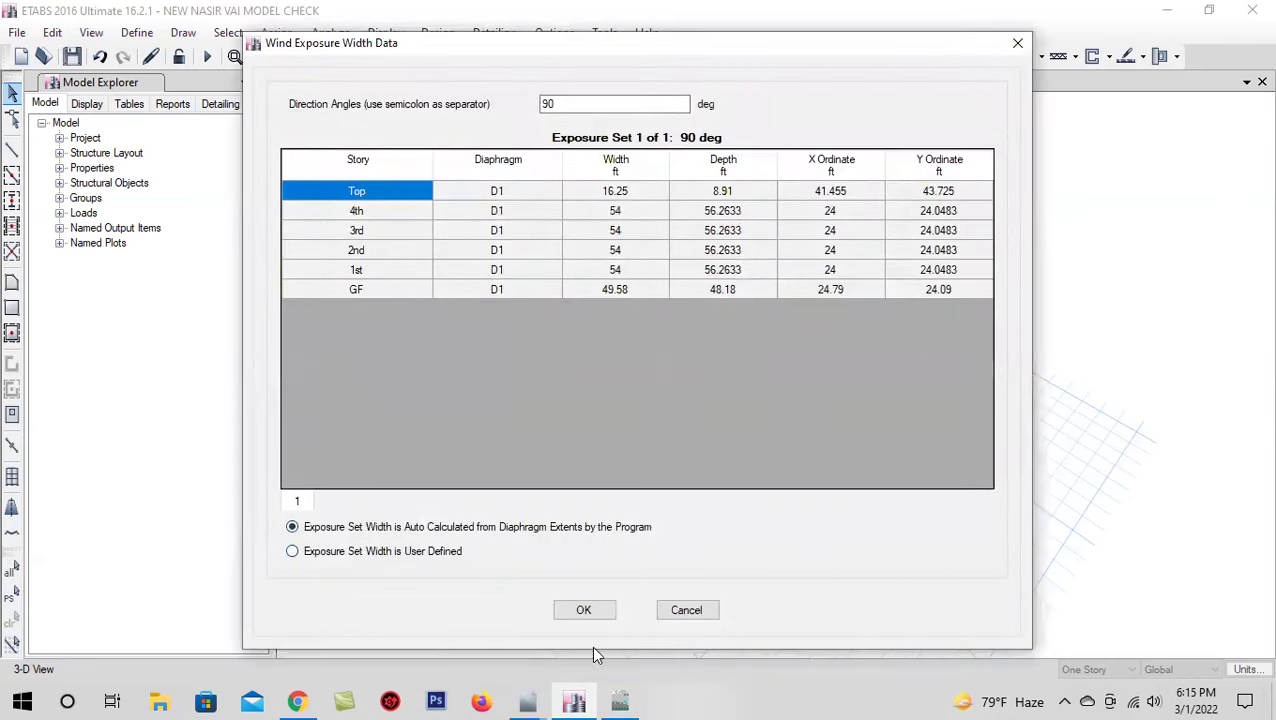
{"action": "left_click", "coordinate": [597, 611]}
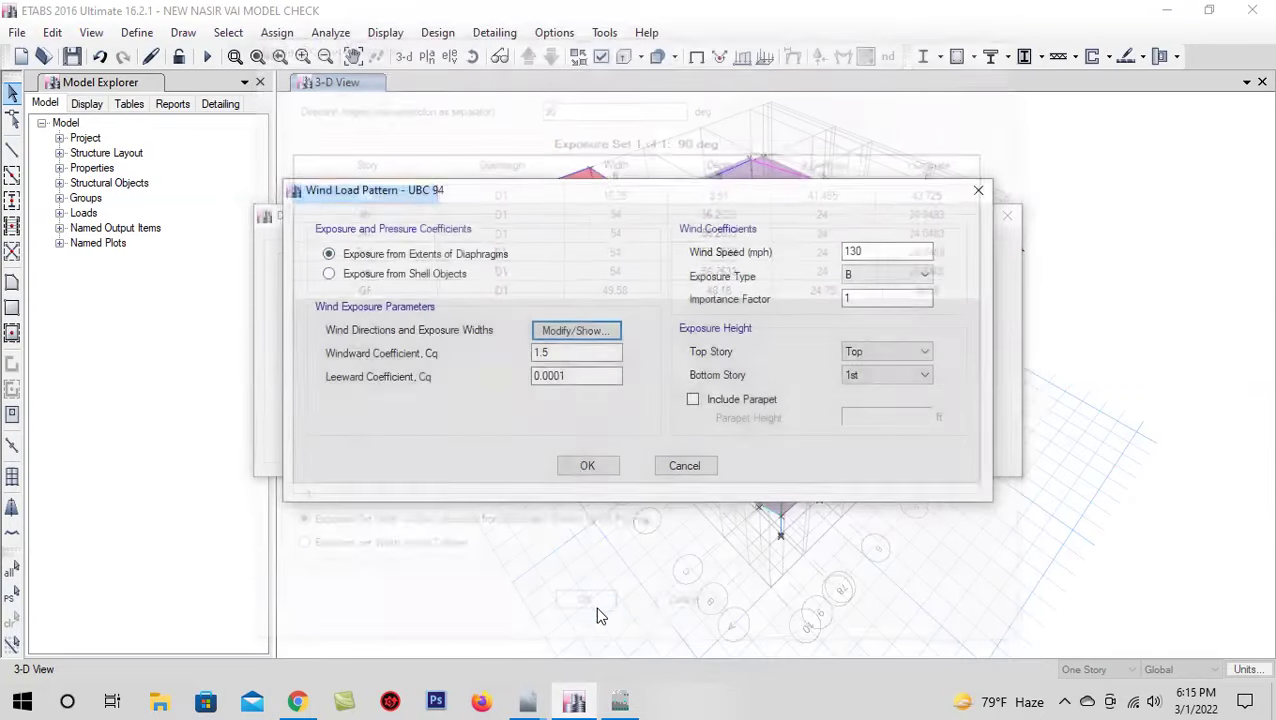
{"action": "left_click", "coordinate": [605, 467]}
{"action": "left_click", "coordinate": [862, 425]}
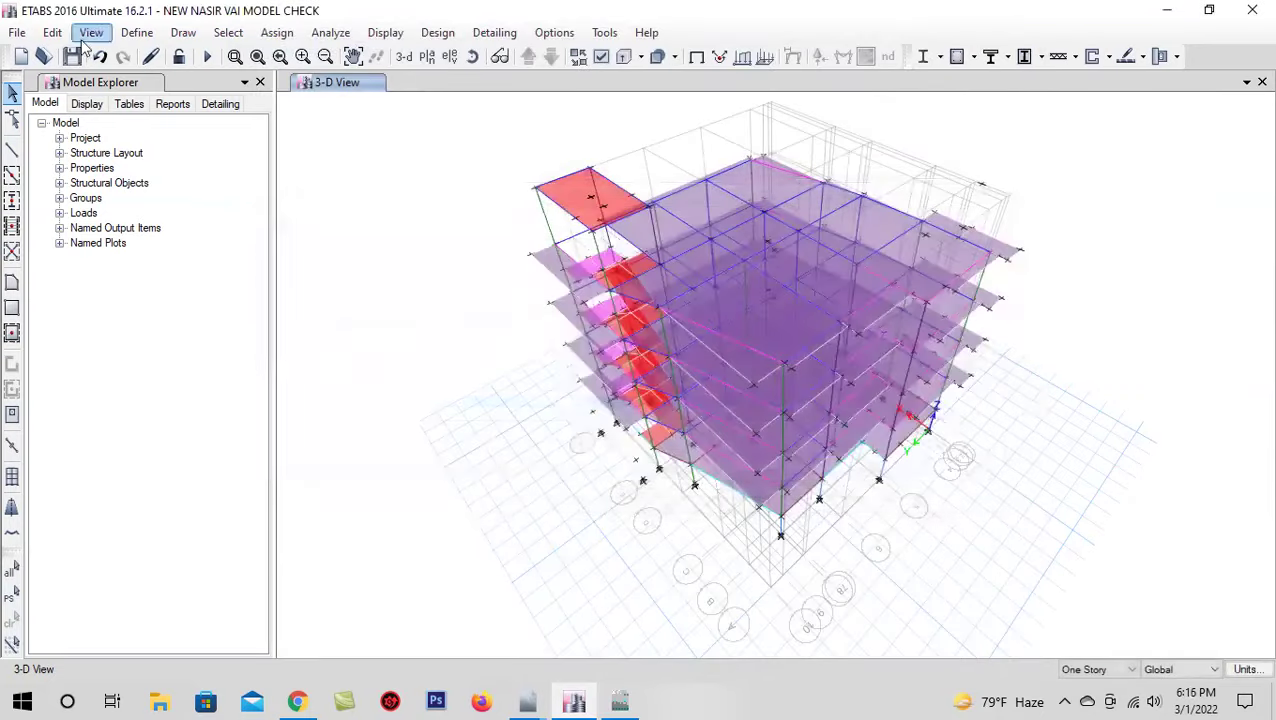
{"action": "left_click", "coordinate": [72, 56]}
Delete the four stray joints outside the building near grids E and F, reset the default 3-D view and save the model
{"action": "scroll", "coordinate": [636, 488], "scroll_direction": "up", "scroll_amount": 5}
{"action": "left_click_drag", "start_coordinate": [725, 470], "coordinate": [648, 588]}
{"action": "left_click_drag", "start_coordinate": [665, 443], "coordinate": [646, 492]}
{"action": "left_click", "coordinate": [533, 320]}
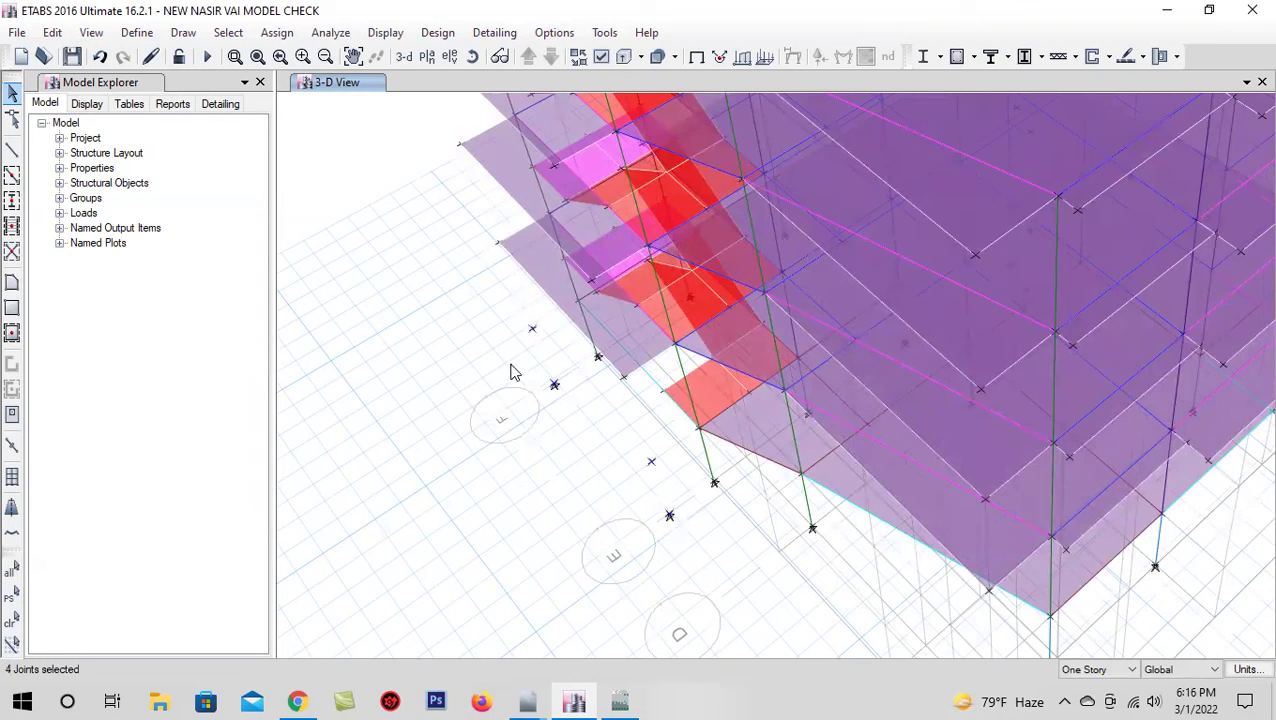
{"action": "left_click", "coordinate": [52, 33]}
{"action": "left_click", "coordinate": [98, 180]}
{"action": "scroll", "coordinate": [680, 422], "scroll_direction": "down", "scroll_amount": 5}
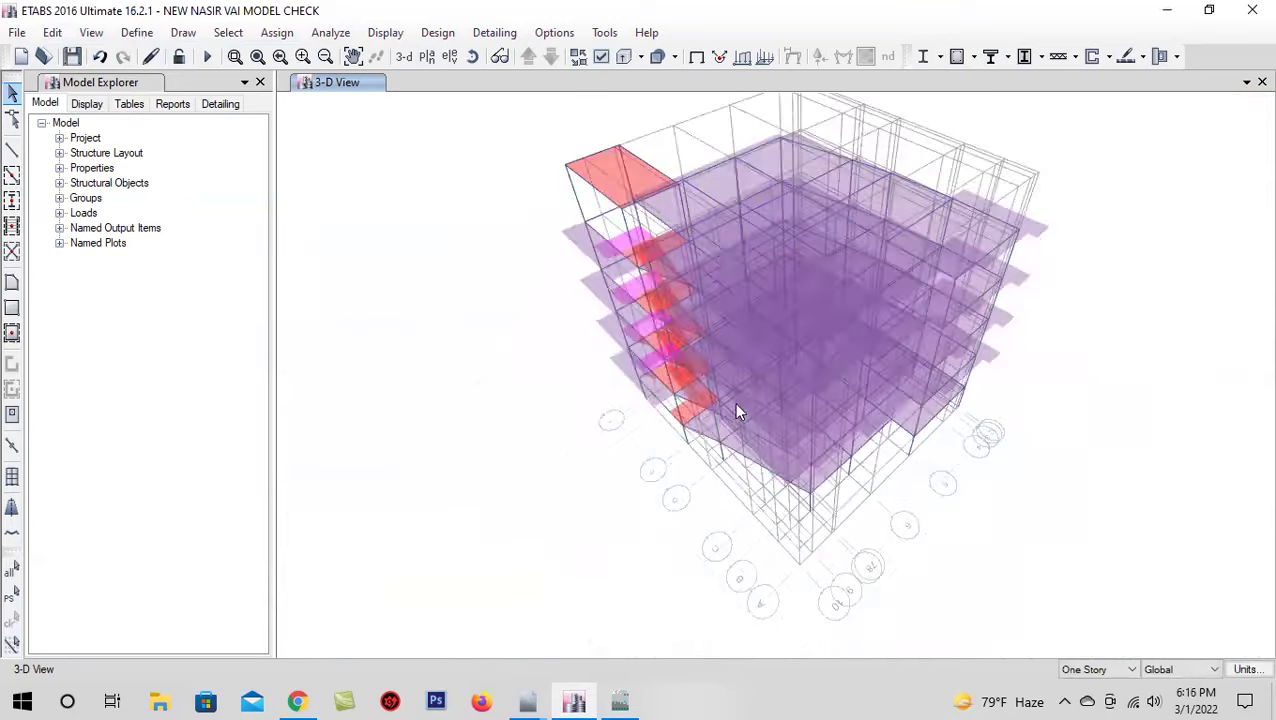
{"action": "left_click", "coordinate": [395, 58]}
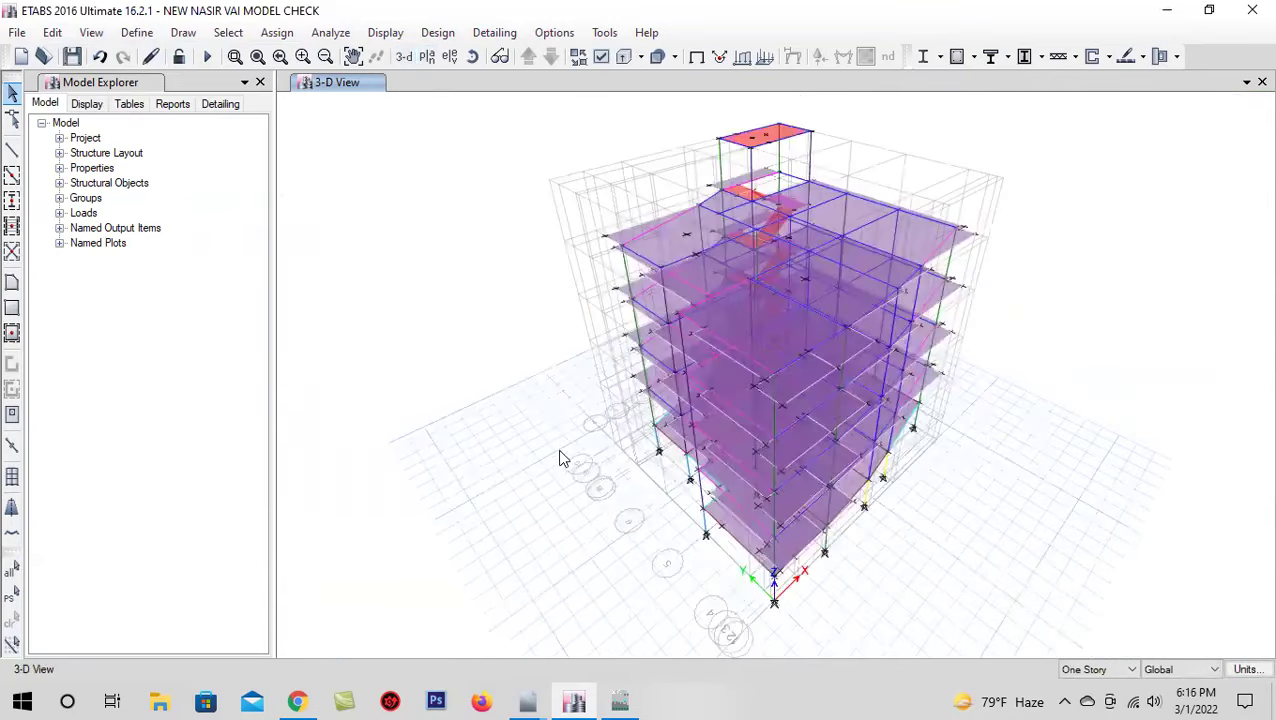
{"action": "left_click", "coordinate": [72, 56]}
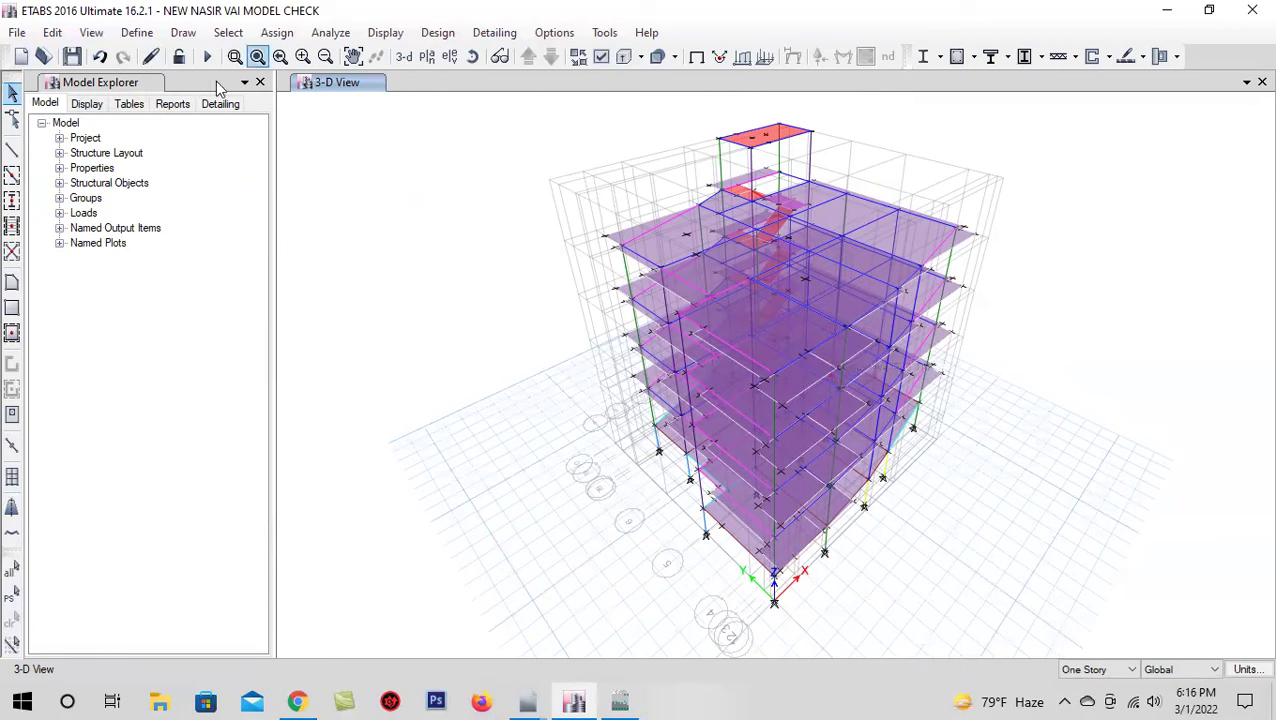
Review the load factors of the existing 1.4DL+1.7LL load combination without changing them
{"action": "left_click", "coordinate": [137, 32]}
{"action": "left_click", "coordinate": [299, 500]}
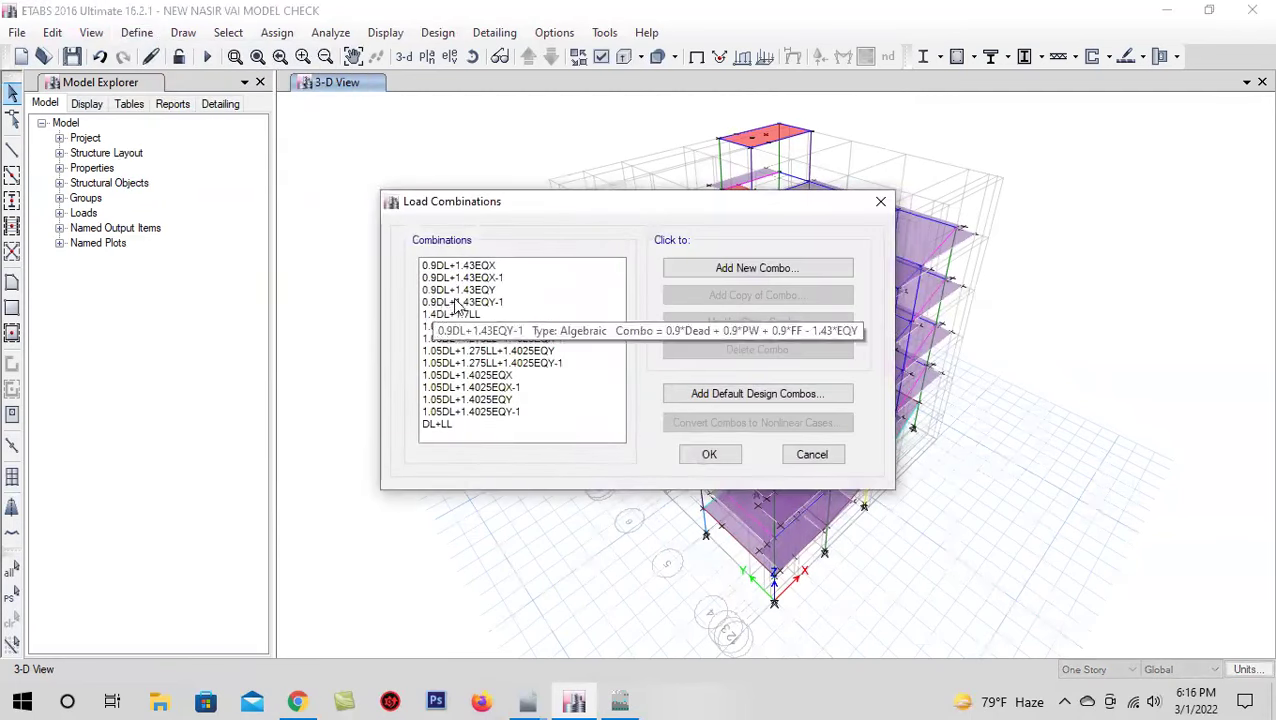
{"action": "left_click", "coordinate": [505, 315]}
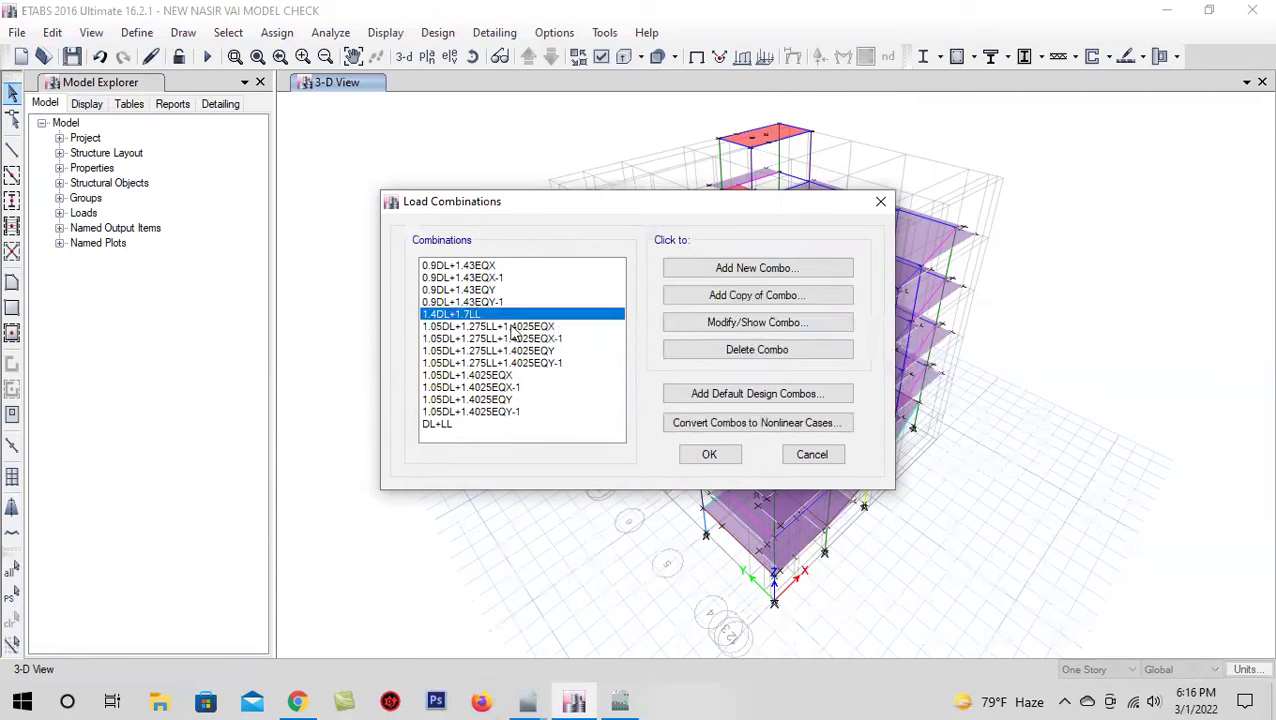
{"action": "left_click", "coordinate": [756, 322]}
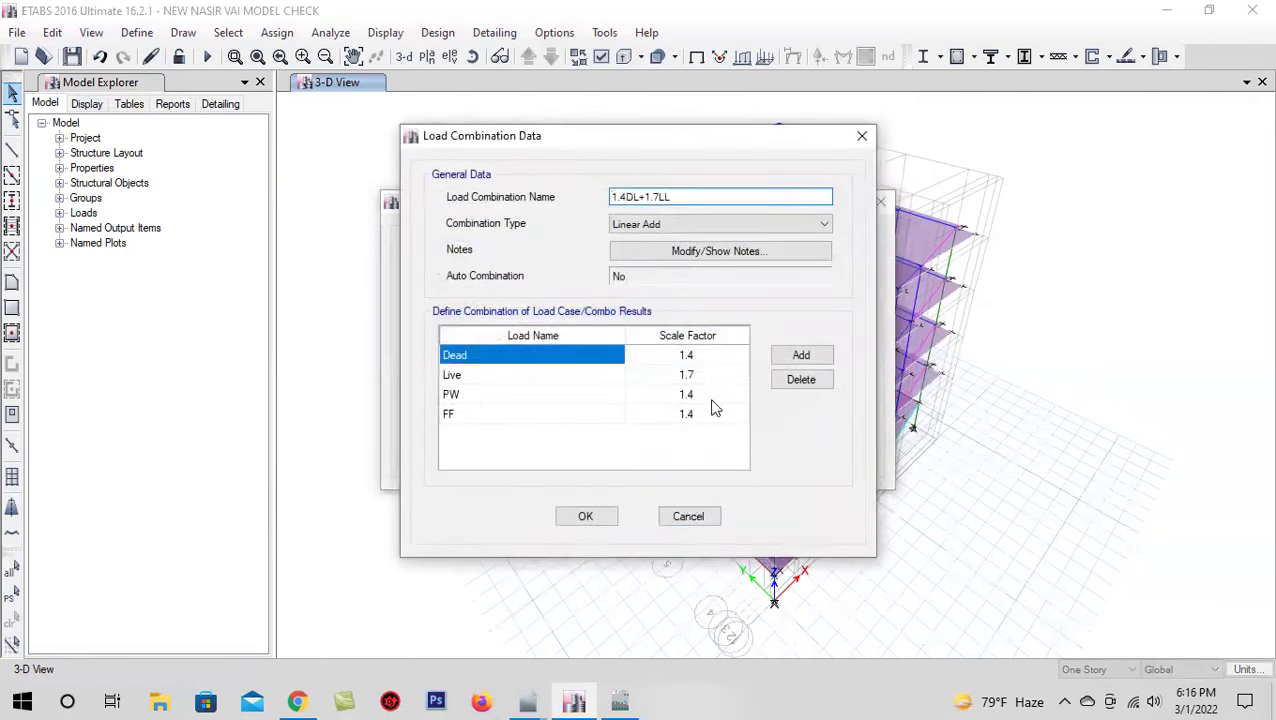
{"action": "left_click", "coordinate": [690, 514]}
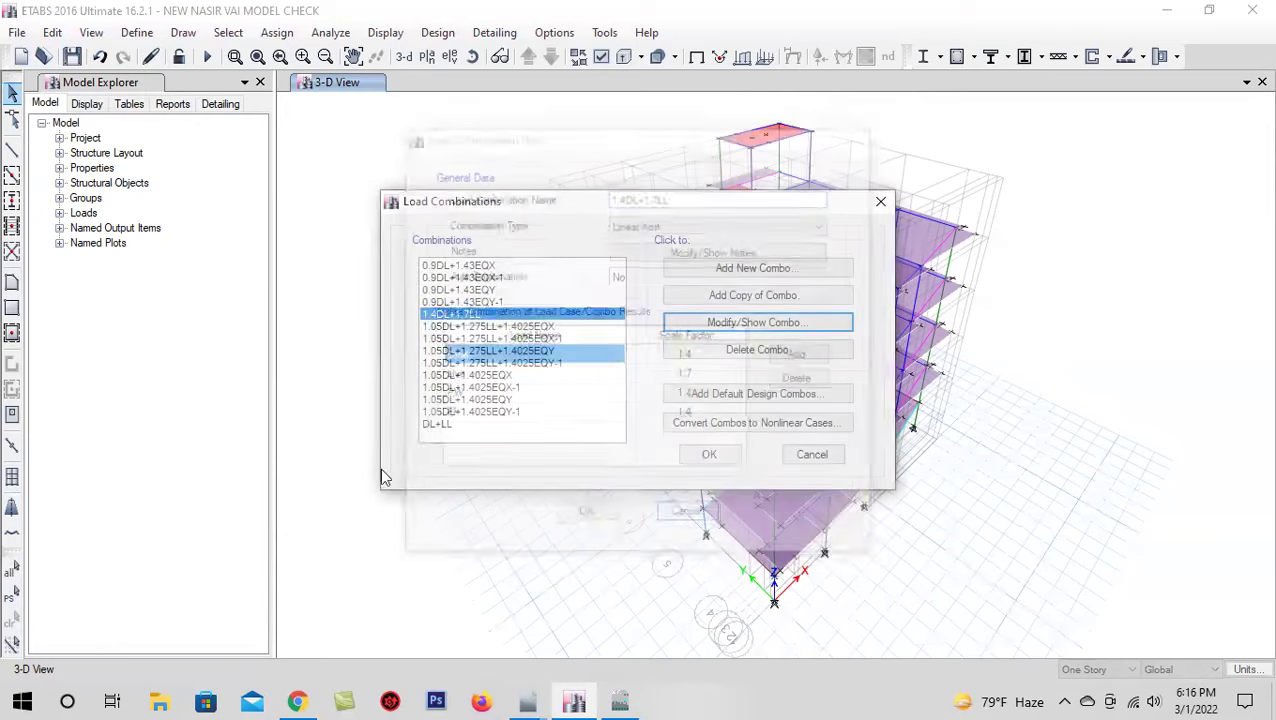
Create a copy of the DL+LL load combination and name it 1.05DL+1.275LL+1.275WLX
{"action": "left_click", "coordinate": [475, 425]}
{"action": "left_click", "coordinate": [757, 295]}
{"action": "left_click", "coordinate": [612, 197]}
{"action": "type", "text": "1.05"}
{"action": "left_click", "coordinate": [649, 197]}
{"action": "type", "text": "1.275LL"}
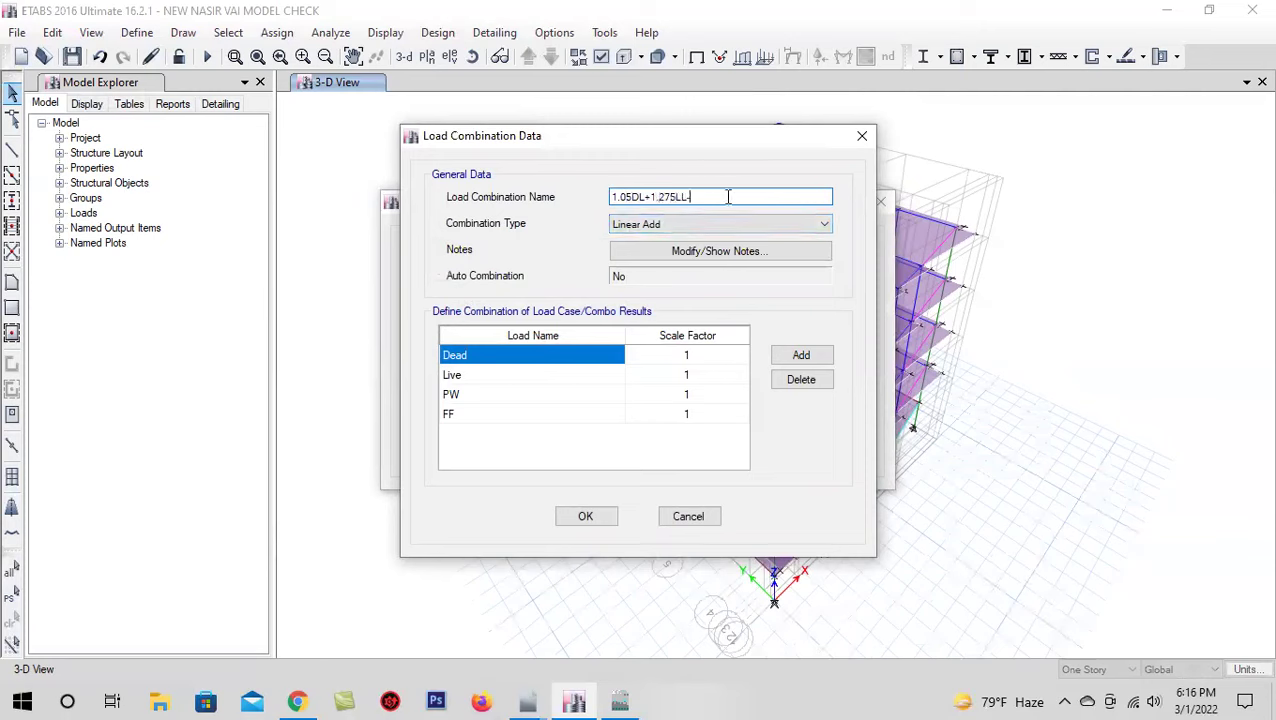
{"action": "type", "text": "+1"}
{"action": "type", "text": ".4"}
{"action": "key", "text": "BackSpace"}
{"action": "key", "text": "BackSpace"}
{"action": "key", "text": "BackSpace"}
{"action": "key", "text": "BackSpace"}
{"action": "key", "text": "BackSpace"}
{"action": "key", "text": "BackSpace"}
{"action": "type", "text": "W"}
Set the new combination's scale factors to 1.05 for Dead, PW and FF and 1.275 for Live
{"action": "left_click", "coordinate": [716, 358]}
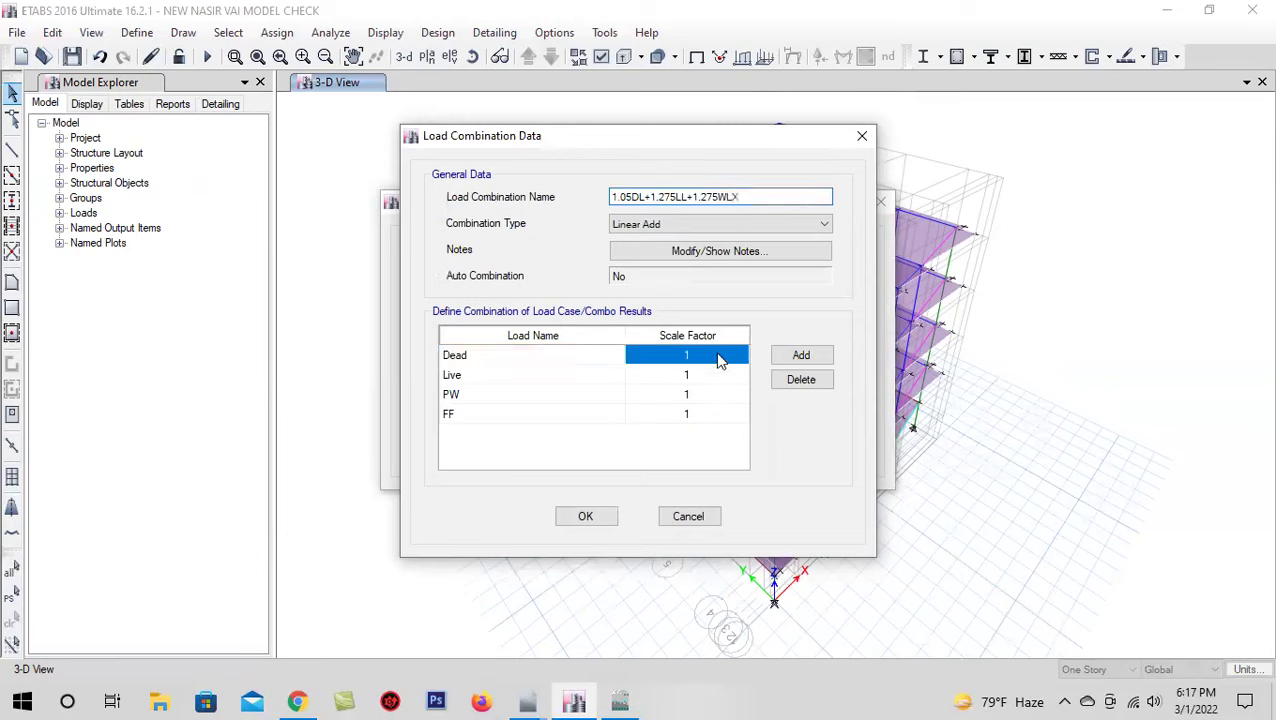
{"action": "type", "text": "1"}
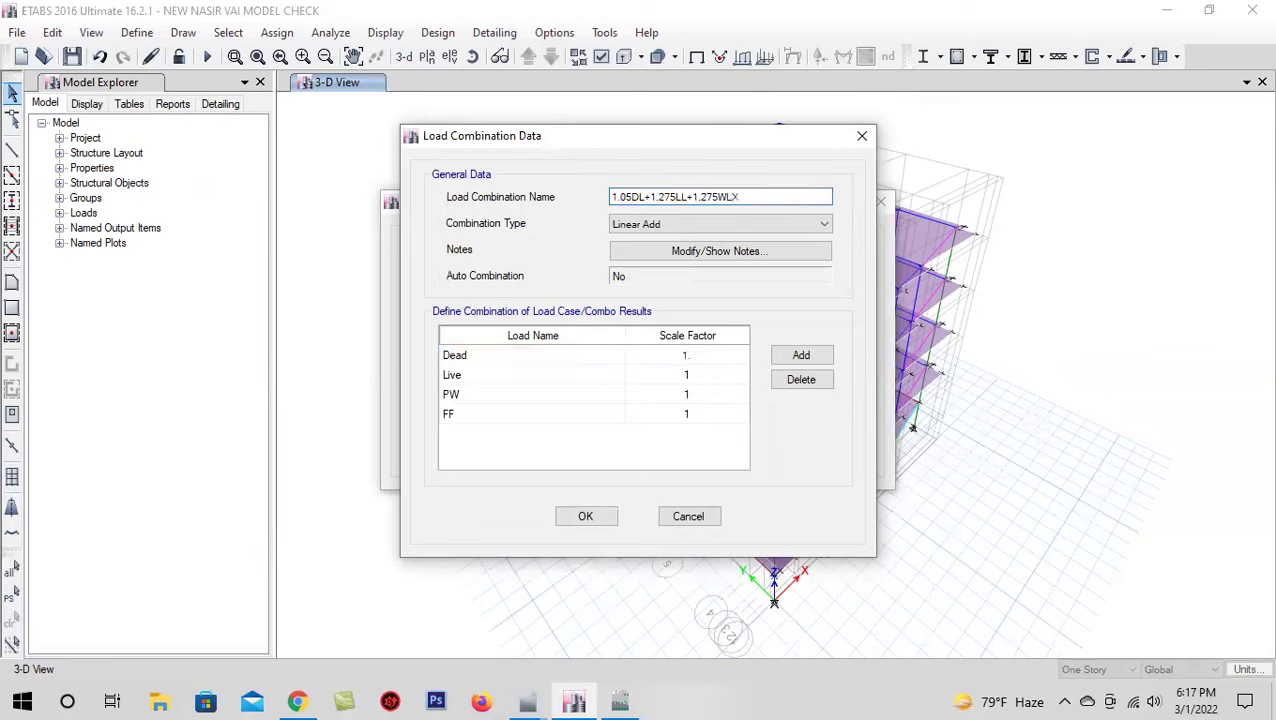
{"action": "type", "text": "."}
{"action": "type", "text": "05"}
{"action": "left_click", "coordinate": [717, 382]}
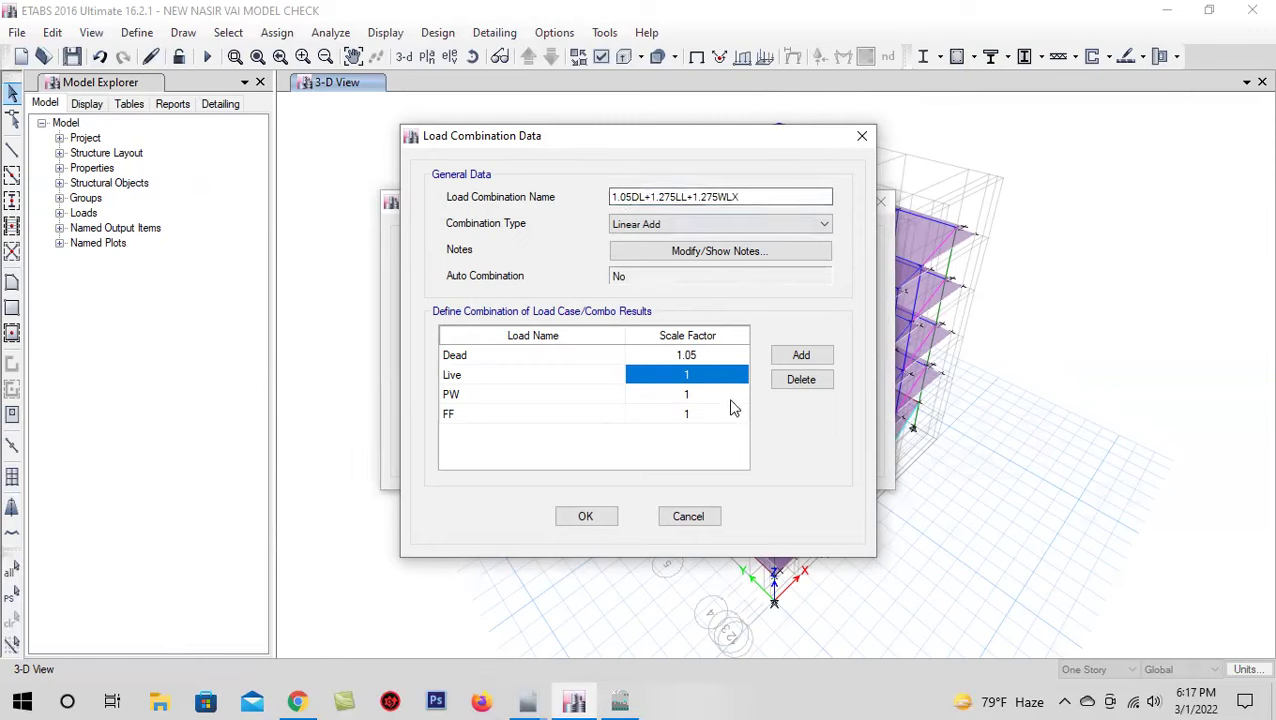
{"action": "type", "text": "1.275"}
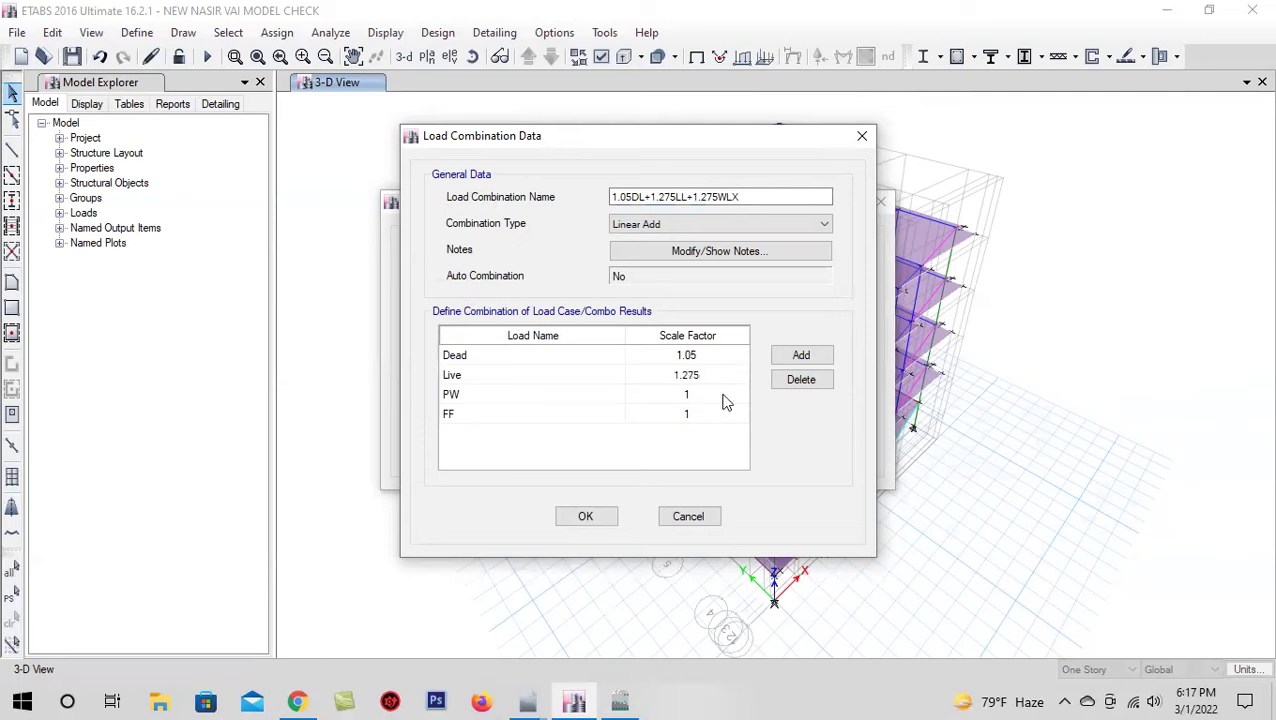
{"action": "left_click", "coordinate": [722, 396]}
{"action": "left_click", "coordinate": [724, 395]}
{"action": "type", "text": ".05"}
{"action": "left_click", "coordinate": [724, 418]}
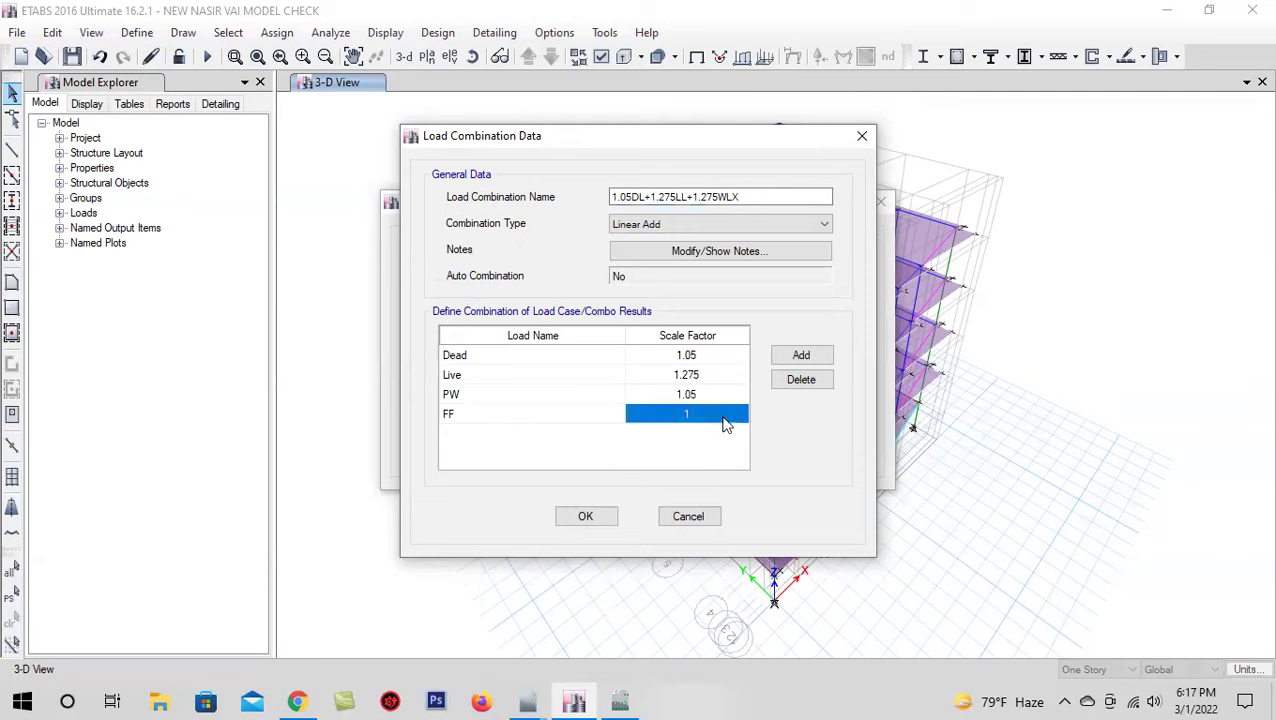
{"action": "left_click", "coordinate": [724, 418]}
{"action": "type", "text": ".05"}
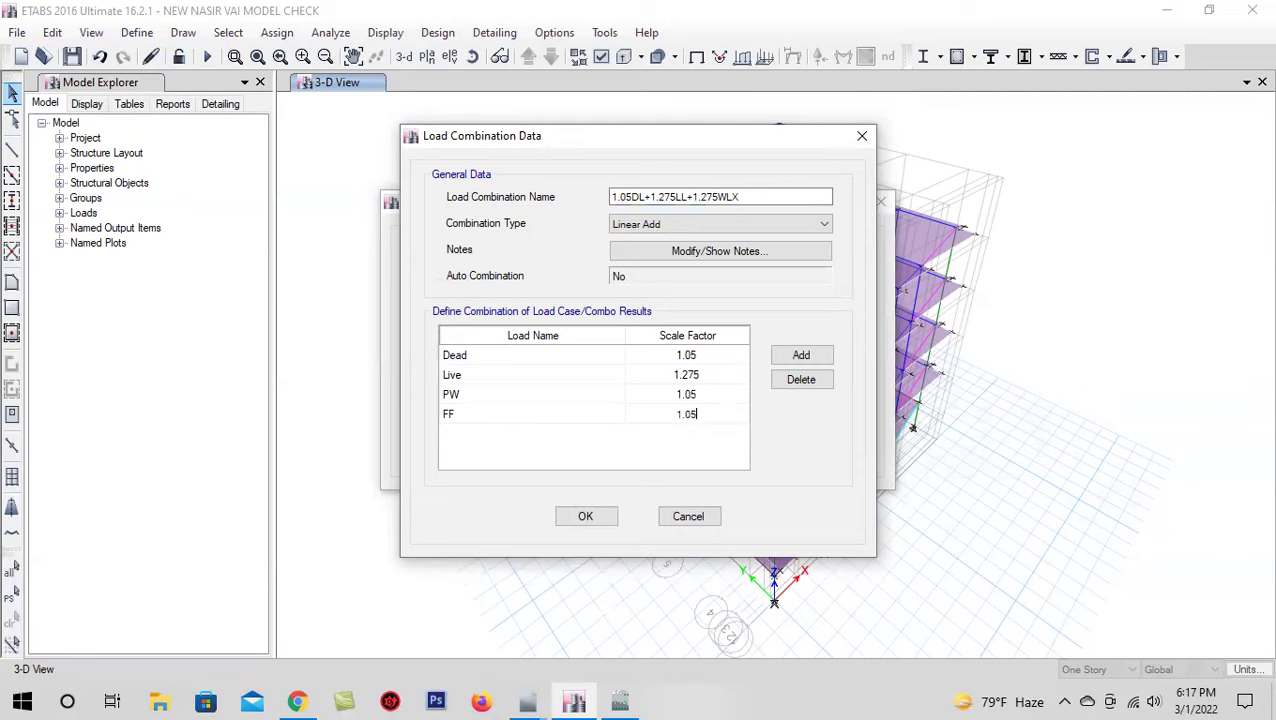
Add the WLX load to the combination with a scale factor of 1.275 and accept the combination
{"action": "left_click", "coordinate": [716, 434]}
{"action": "type", "text": ".275"}
{"action": "left_click", "coordinate": [583, 518]}
Copy the WLX combination as 1.05DL+1.275LL+1.275WLX-1 with a WLX scale factor of -1.275
{"action": "left_click", "coordinate": [760, 297]}
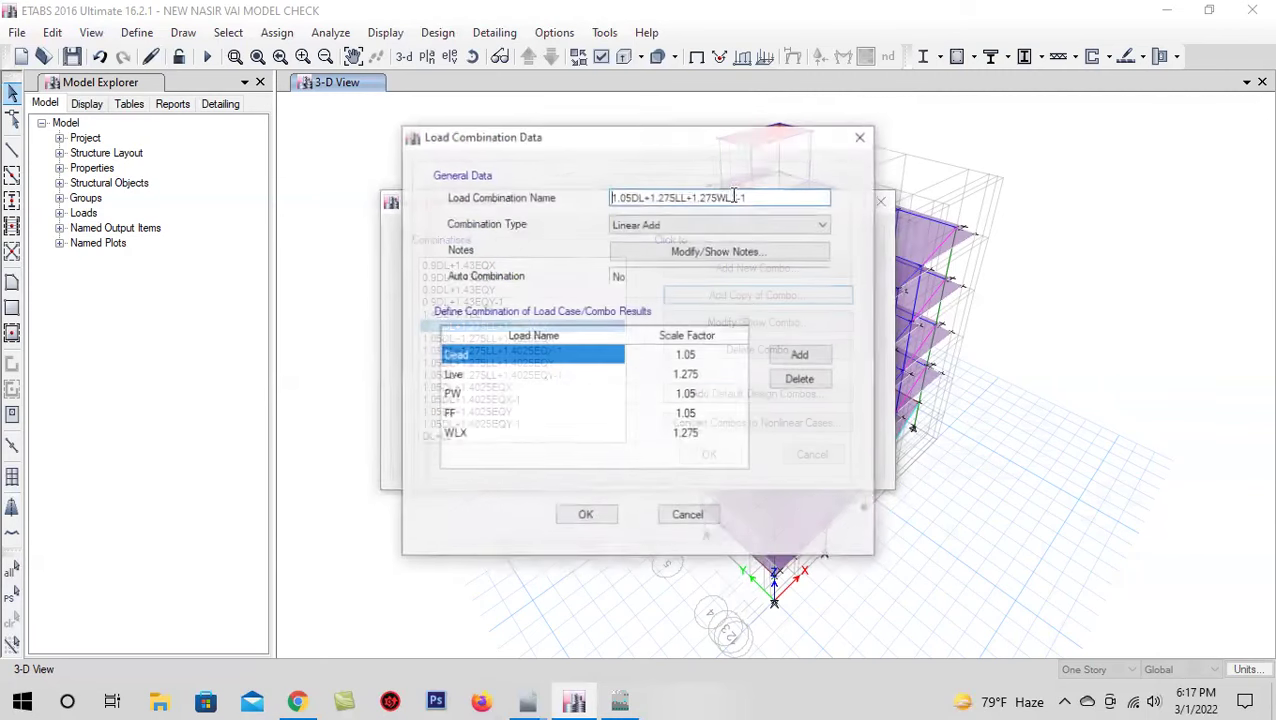
{"action": "left_click", "coordinate": [720, 437]}
{"action": "left_click", "coordinate": [720, 437]}
{"action": "left_click", "coordinate": [674, 434]}
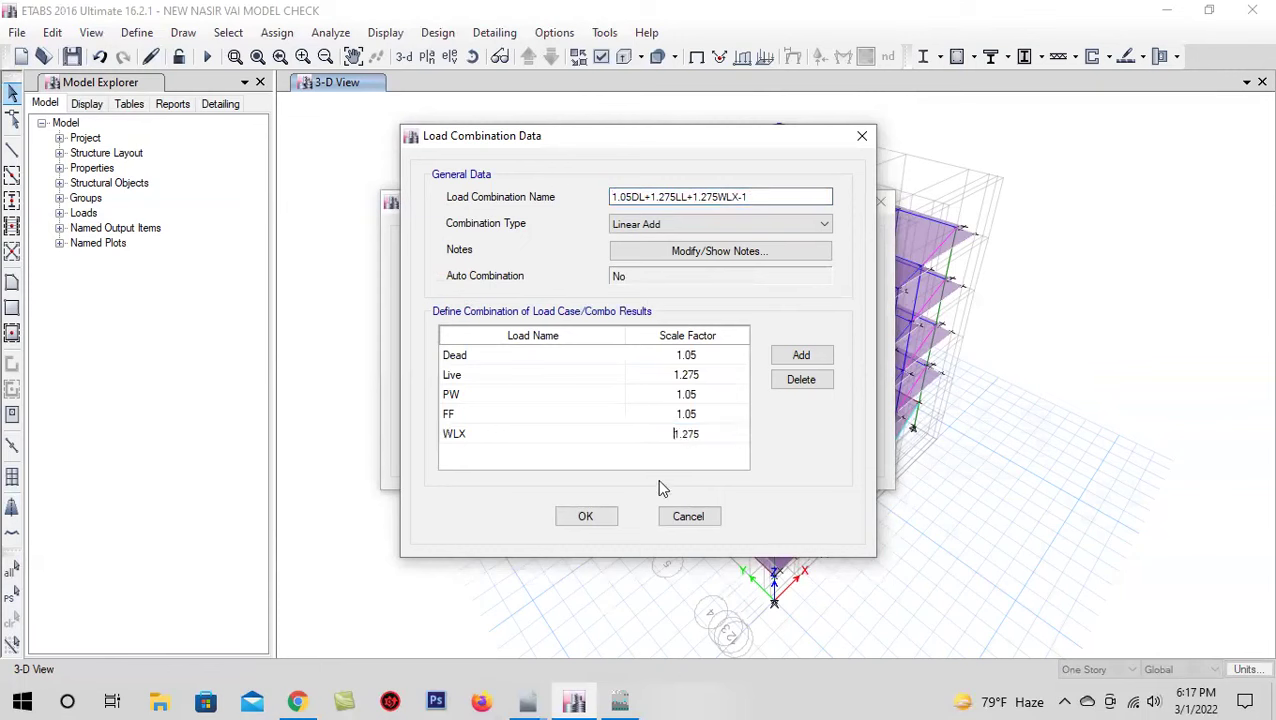
{"action": "type", "text": "-"}
{"action": "left_click", "coordinate": [603, 518]}
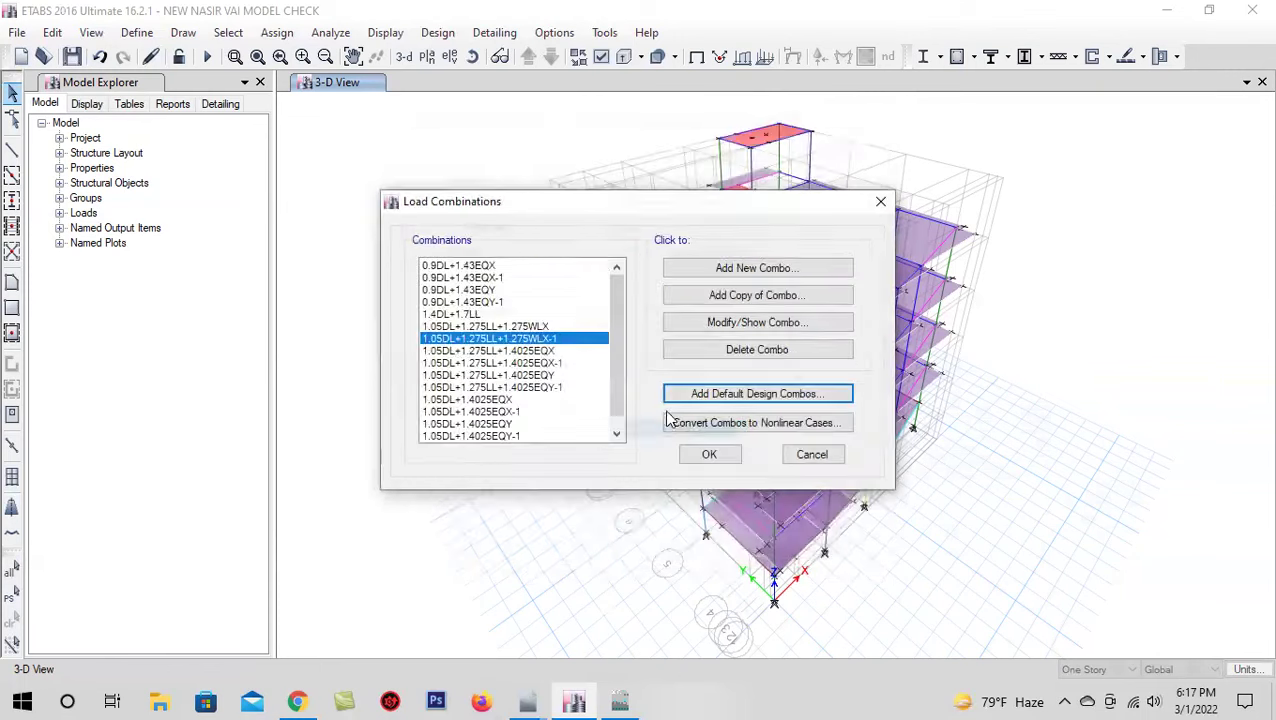
Copy 1.05DL+1.275LL+1.275WLX as 1.05DL+1.275LL+1.275WLY and replace its WLX load with WLY
{"action": "left_click", "coordinate": [540, 327]}
{"action": "left_click", "coordinate": [757, 295]}
{"action": "left_click", "coordinate": [765, 197]}
{"action": "type", "text": "Y"}
{"action": "left_click", "coordinate": [530, 437]}
{"action": "left_click", "coordinate": [531, 440]}
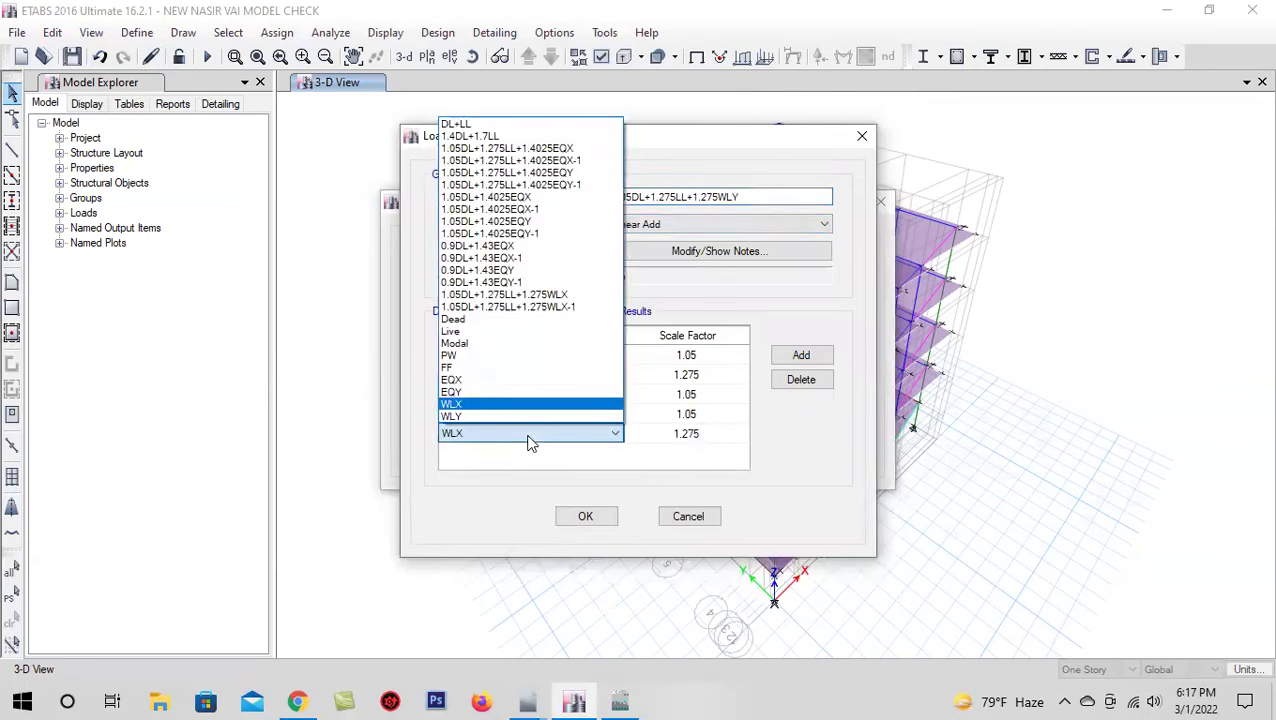
{"action": "left_click", "coordinate": [518, 416]}
{"action": "left_click", "coordinate": [583, 516]}
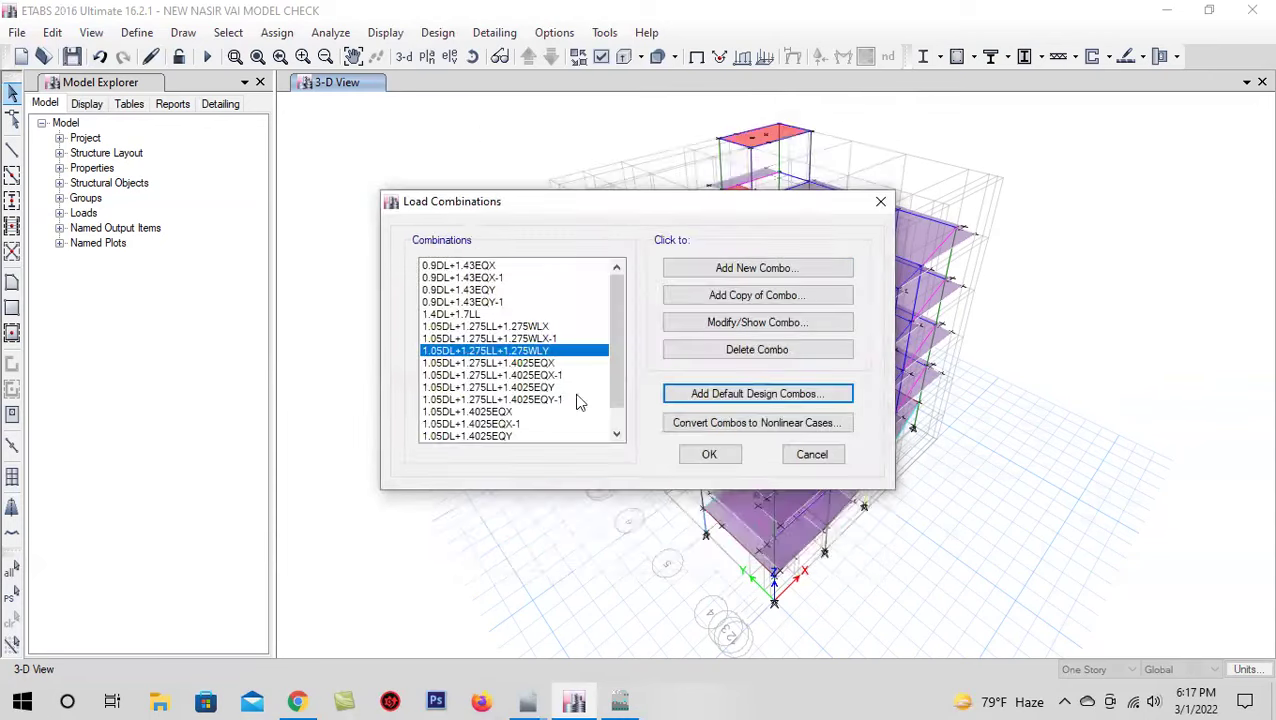
Copy the WLY combination as 1.05DL+1.275LL+1.275WLY-1 with a WLY scale factor of -1.275
{"action": "left_click", "coordinate": [748, 295]}
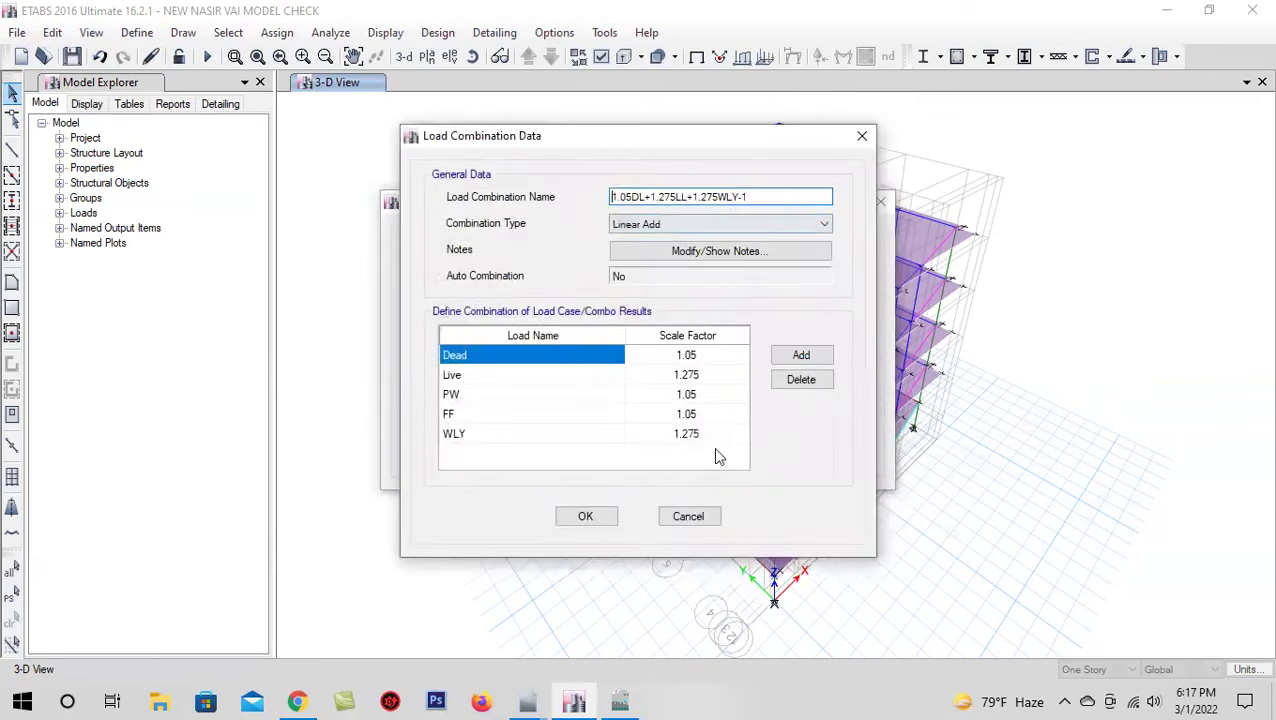
{"action": "left_click", "coordinate": [670, 436]}
{"action": "left_click", "coordinate": [667, 434]}
{"action": "left_click", "coordinate": [673, 434]}
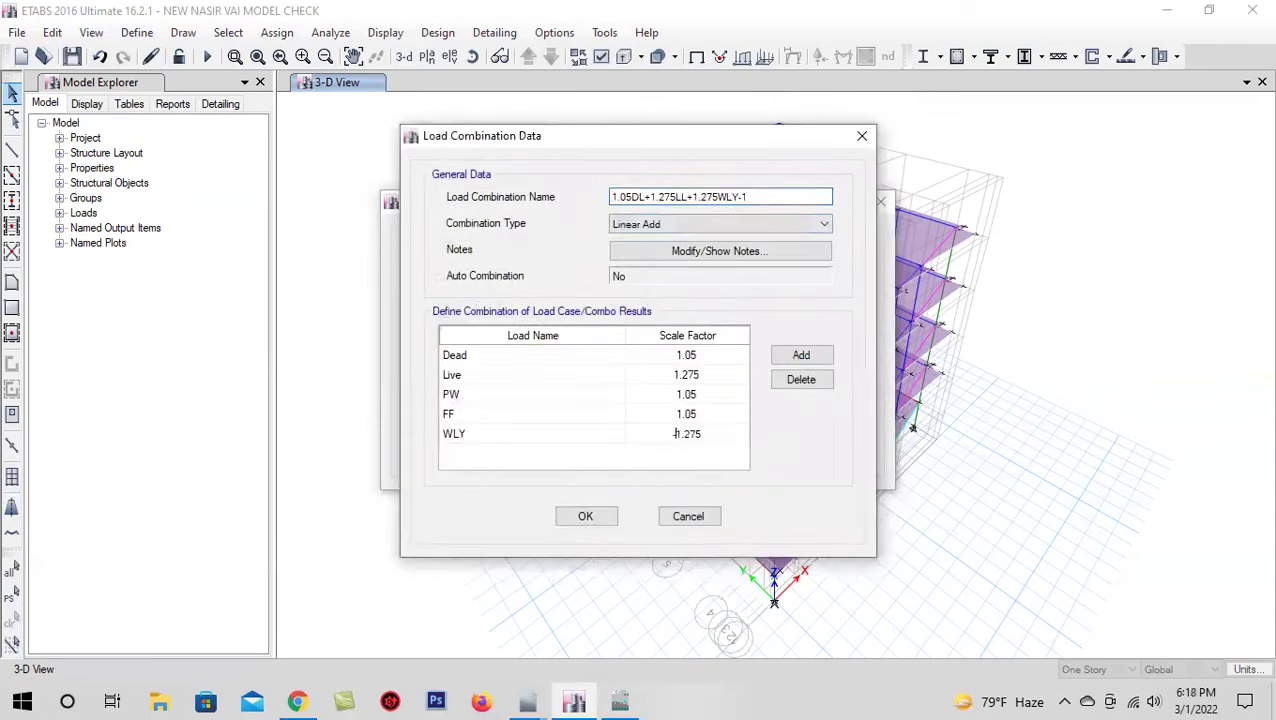
{"action": "type", "text": "-"}
{"action": "left_click", "coordinate": [587, 517]}
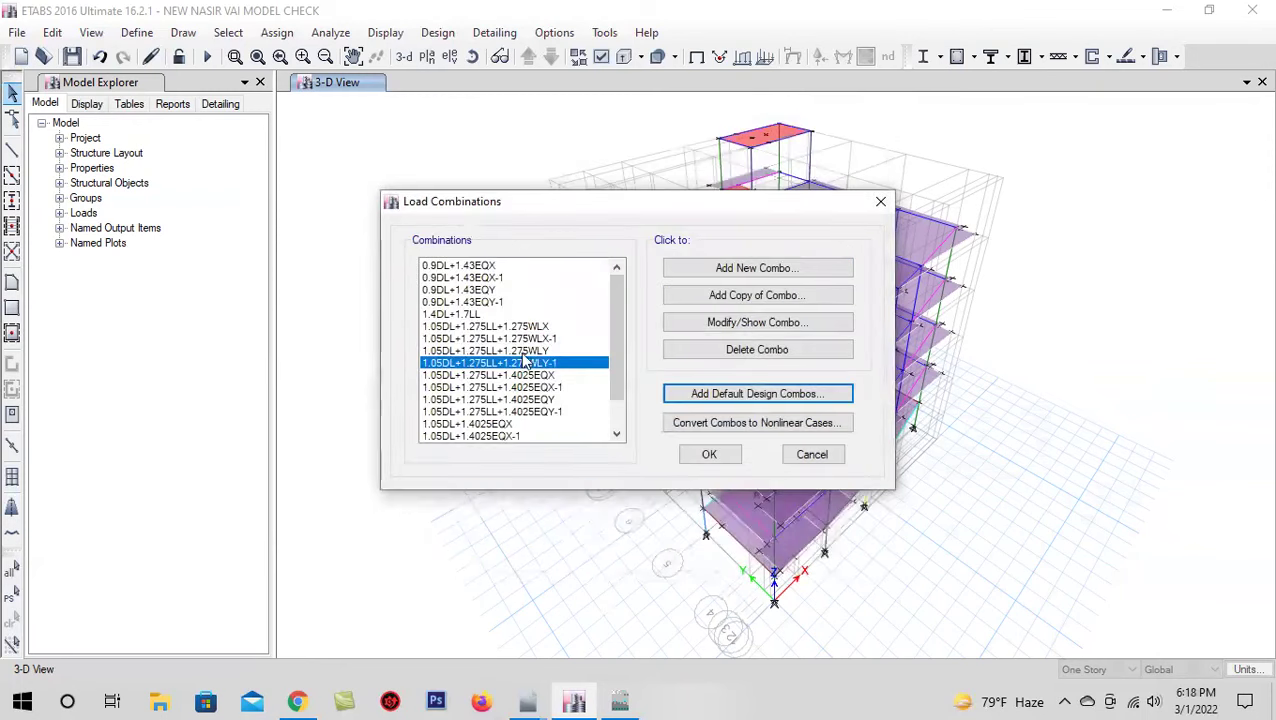
Create a copy of 1.05DL+1.275LL+1.275WLX and name it 1.05DL+1.275WLX
{"action": "left_click", "coordinate": [540, 328]}
{"action": "left_click", "coordinate": [713, 296]}
{"action": "left_click", "coordinate": [780, 197]}
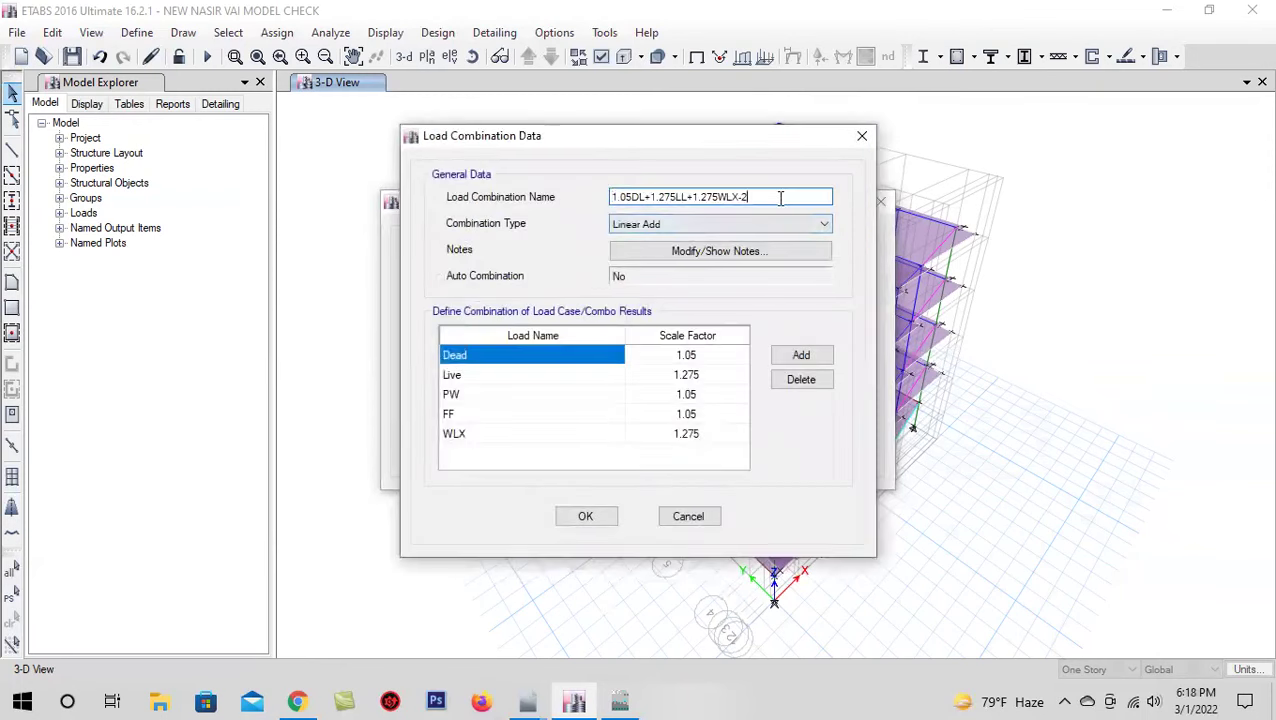
{"action": "left_click", "coordinate": [689, 197]}
{"action": "key", "text": "BackSpace"}
{"action": "key", "text": "BackSpace"}
{"action": "key", "text": "BackSpace"}
{"action": "key", "text": "BackSpace"}
{"action": "key", "text": "BackSpace"}
{"action": "key", "text": "BackSpace"}
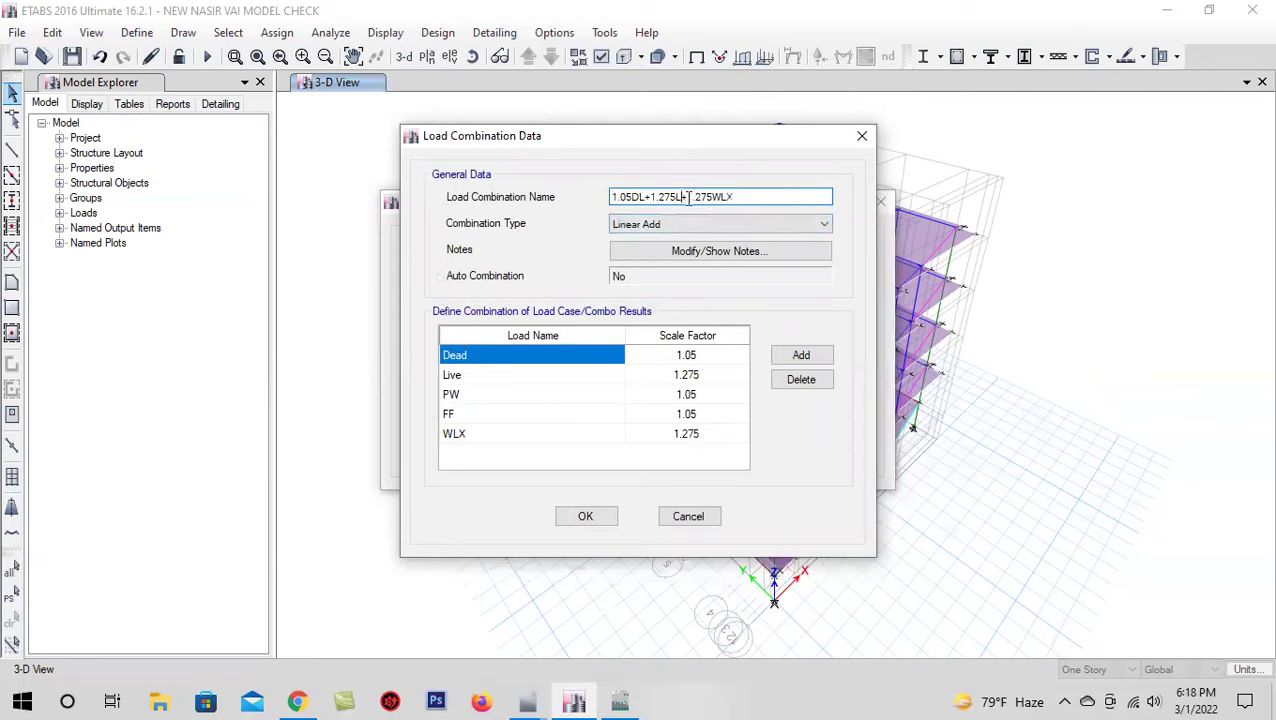
{"action": "key", "text": "BackSpace"}
{"action": "key", "text": "BackSpace"}
Remove the Live load from the 1.05DL+1.275WLX combination and accept the combination
{"action": "left_click", "coordinate": [711, 376]}
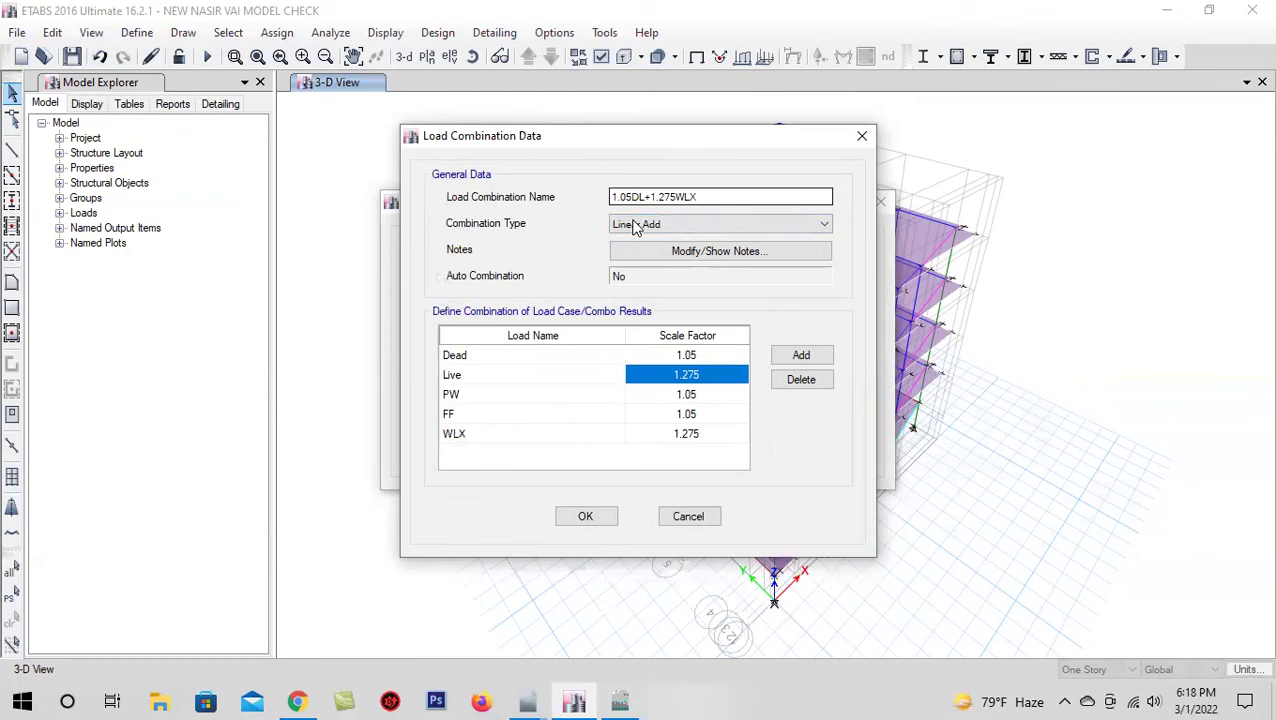
{"action": "left_click", "coordinate": [810, 383]}
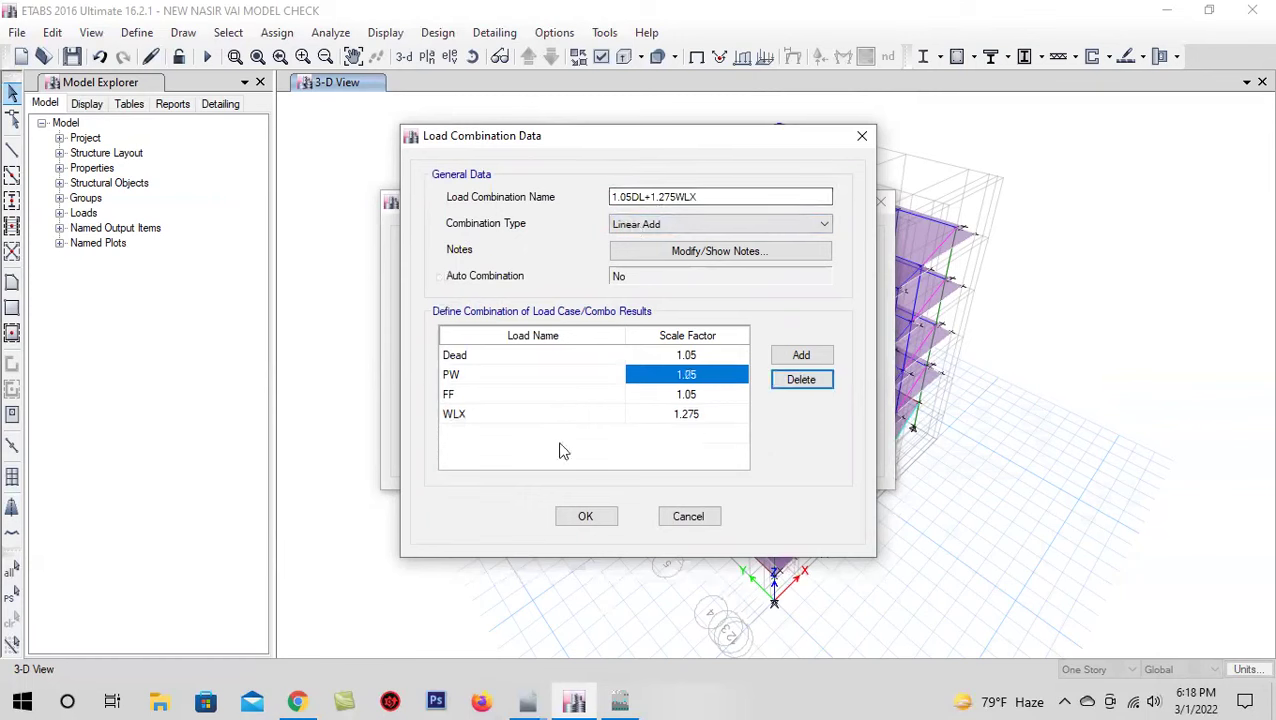
{"action": "left_click", "coordinate": [590, 517]}
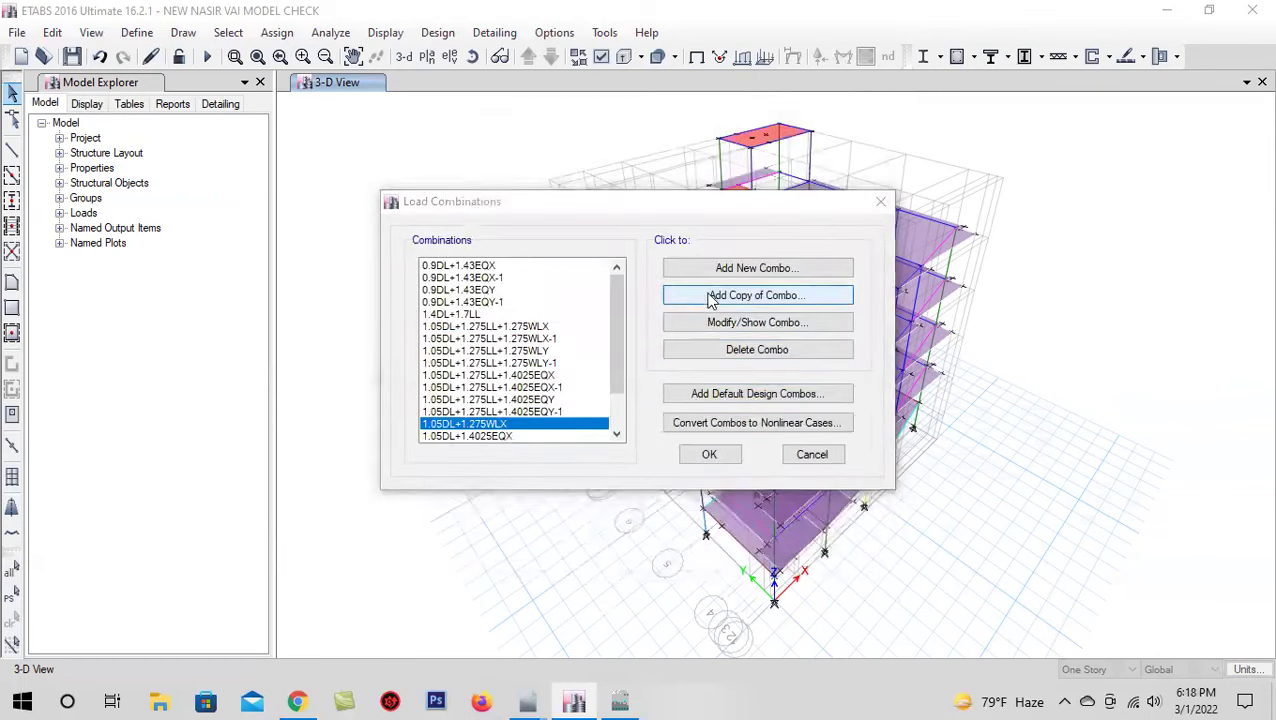
Copy 1.05DL+1.275WLX as 1.05DL+1.275WLX-1, reversing the sign of its WLX scale factor
{"action": "left_click", "coordinate": [716, 295]}
{"action": "left_click", "coordinate": [697, 418]}
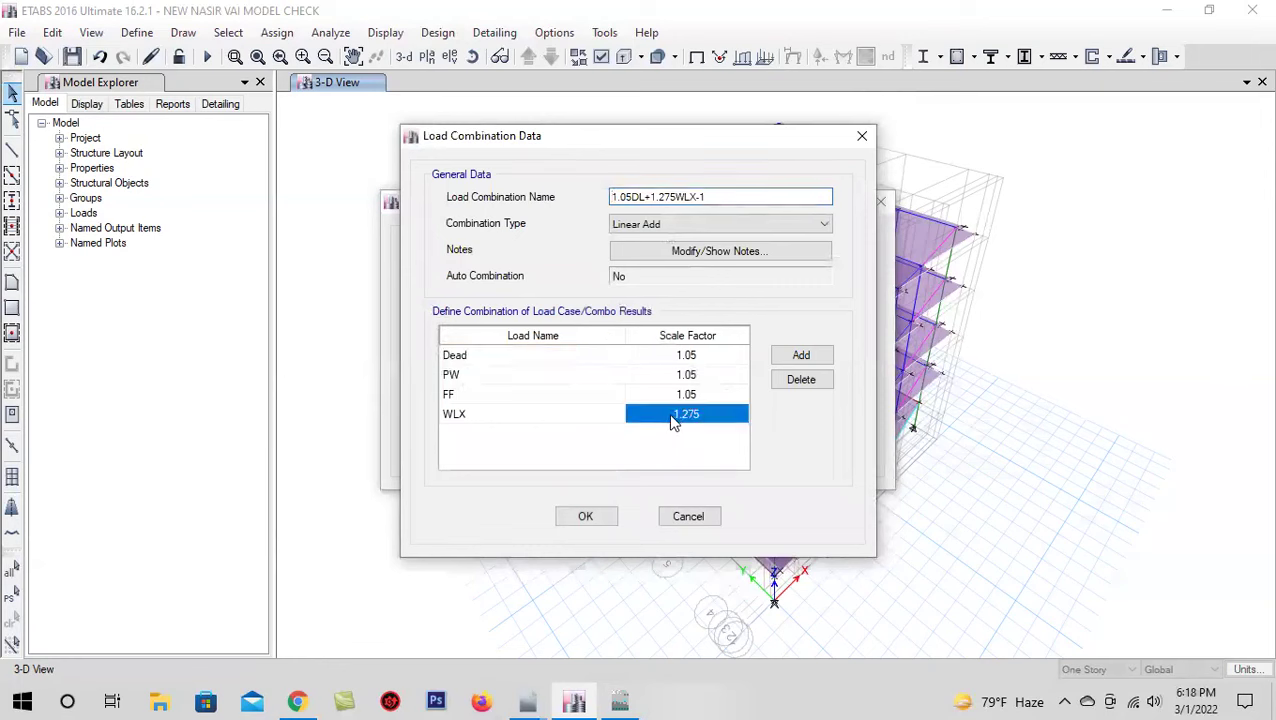
{"action": "left_click", "coordinate": [671, 418]}
{"action": "left_click", "coordinate": [585, 516]}
Copy the 1.05DL+1.275WLX combination as 1.05DL+1.275WLY, replacing its WLX load with WLY
{"action": "left_click", "coordinate": [500, 424]}
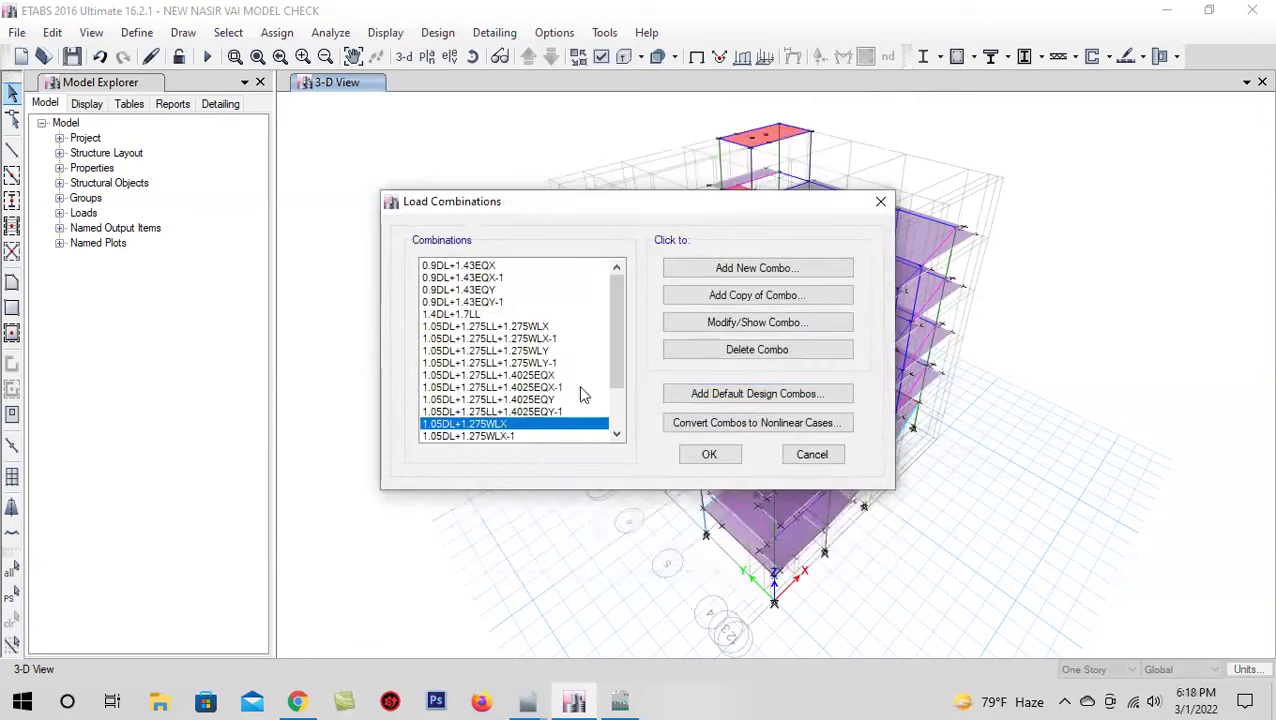
{"action": "left_click", "coordinate": [757, 295]}
{"action": "left_click", "coordinate": [560, 418]}
{"action": "left_click", "coordinate": [535, 401]}
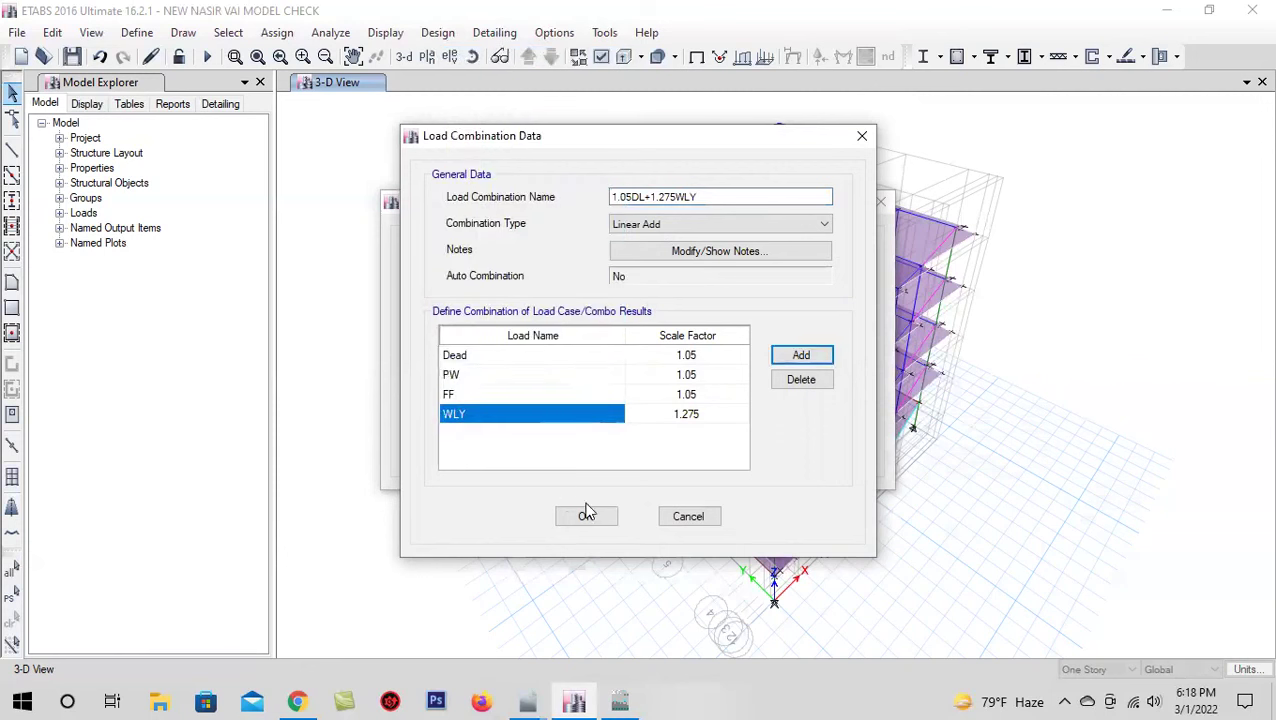
{"action": "left_click", "coordinate": [584, 516]}
Copy 1.05DL+1.275WLY as 1.05DL+1.275WLY-1, reversing the sign of its WLY scale factor
{"action": "left_click", "coordinate": [720, 297]}
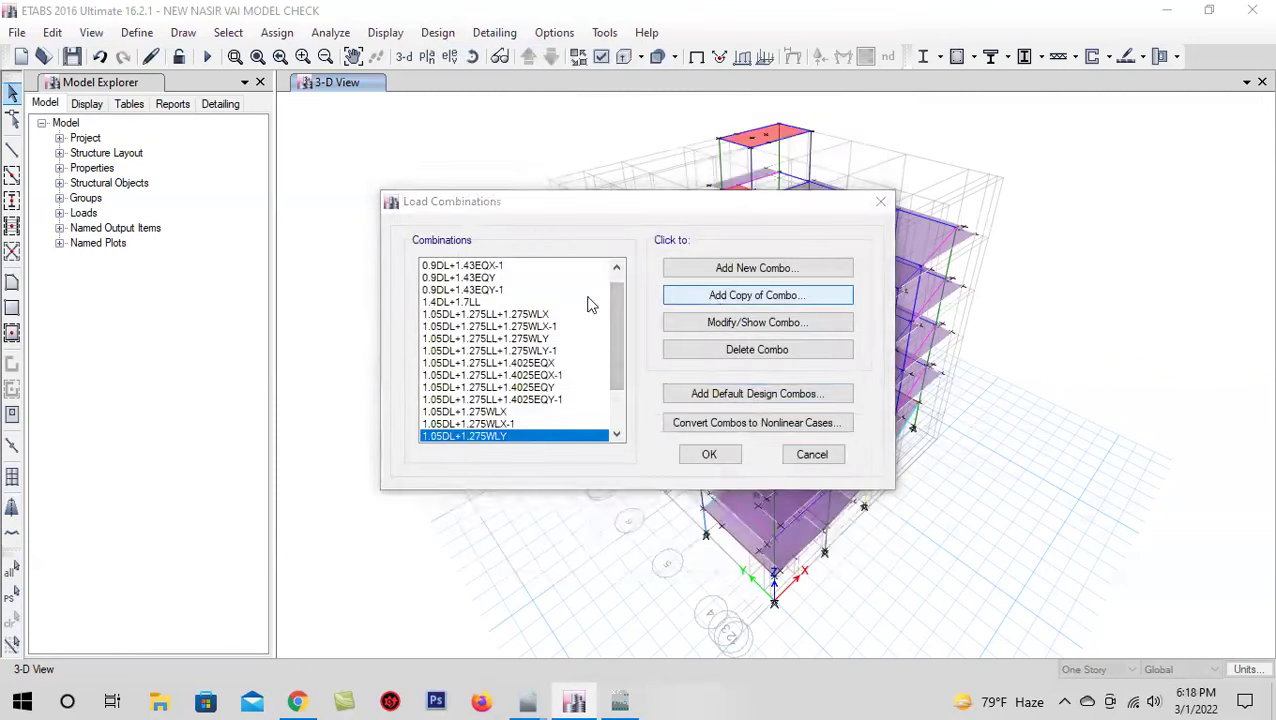
{"action": "left_click", "coordinate": [730, 422]}
{"action": "left_click", "coordinate": [668, 418]}
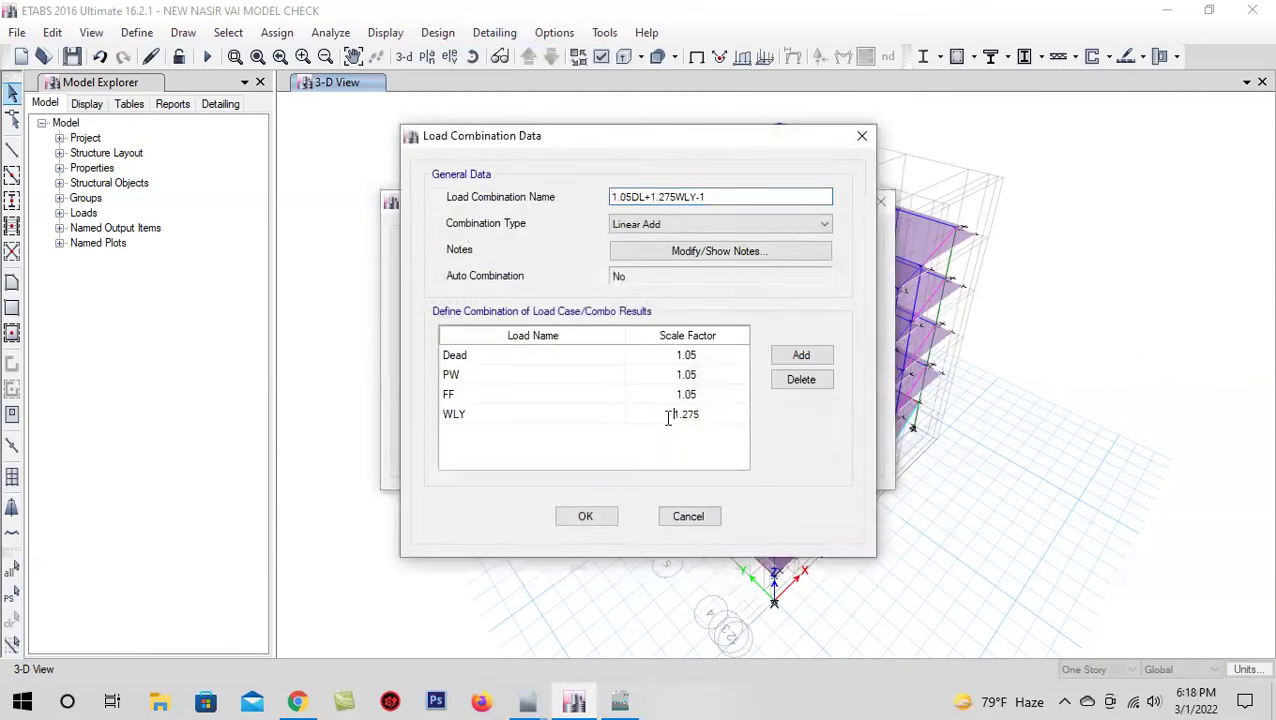
{"action": "left_click", "coordinate": [589, 524]}
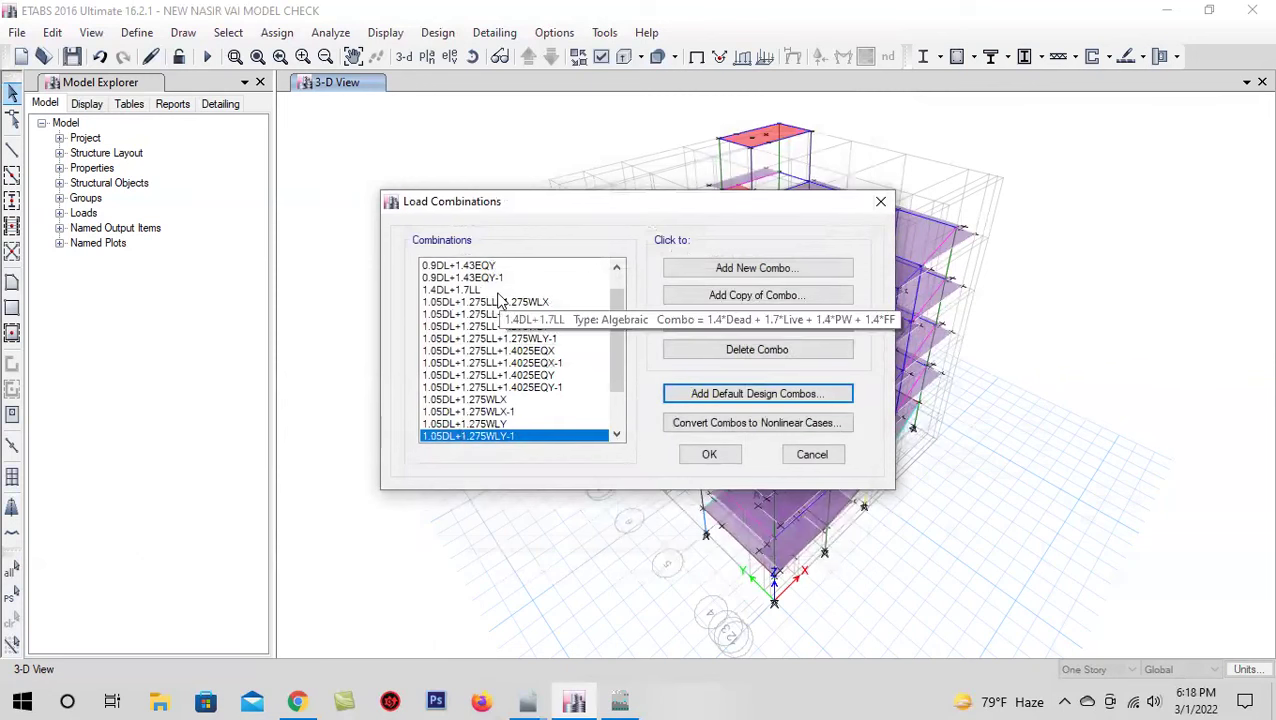
Create a copy of the 1.05DL+1.275WLX combination and name it 0.9DL+1.3WLX
{"action": "left_click", "coordinate": [525, 400]}
{"action": "left_click", "coordinate": [700, 300]}
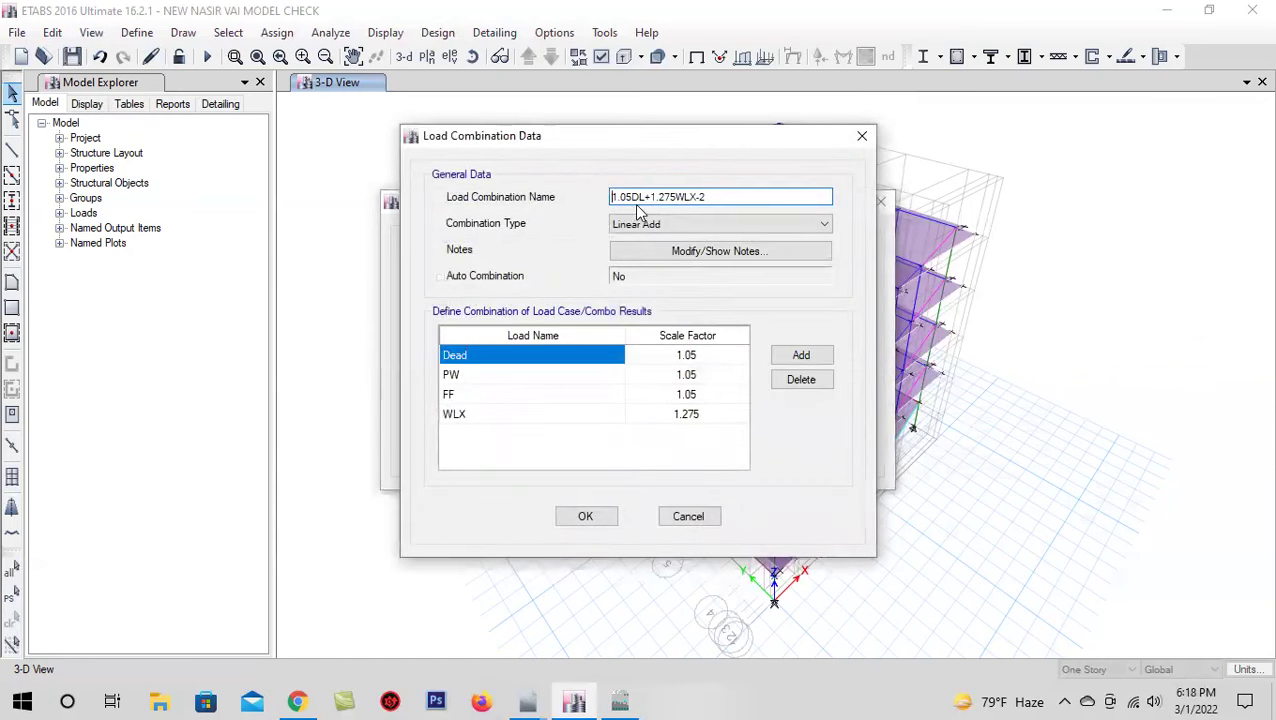
{"action": "left_click", "coordinate": [633, 197]}
{"action": "key", "text": "BackSpace"}
{"action": "key", "text": "BackSpace"}
{"action": "key", "text": "BackSpace"}
{"action": "key", "text": "BackSpace"}
{"action": "type", "text": "0.9"}
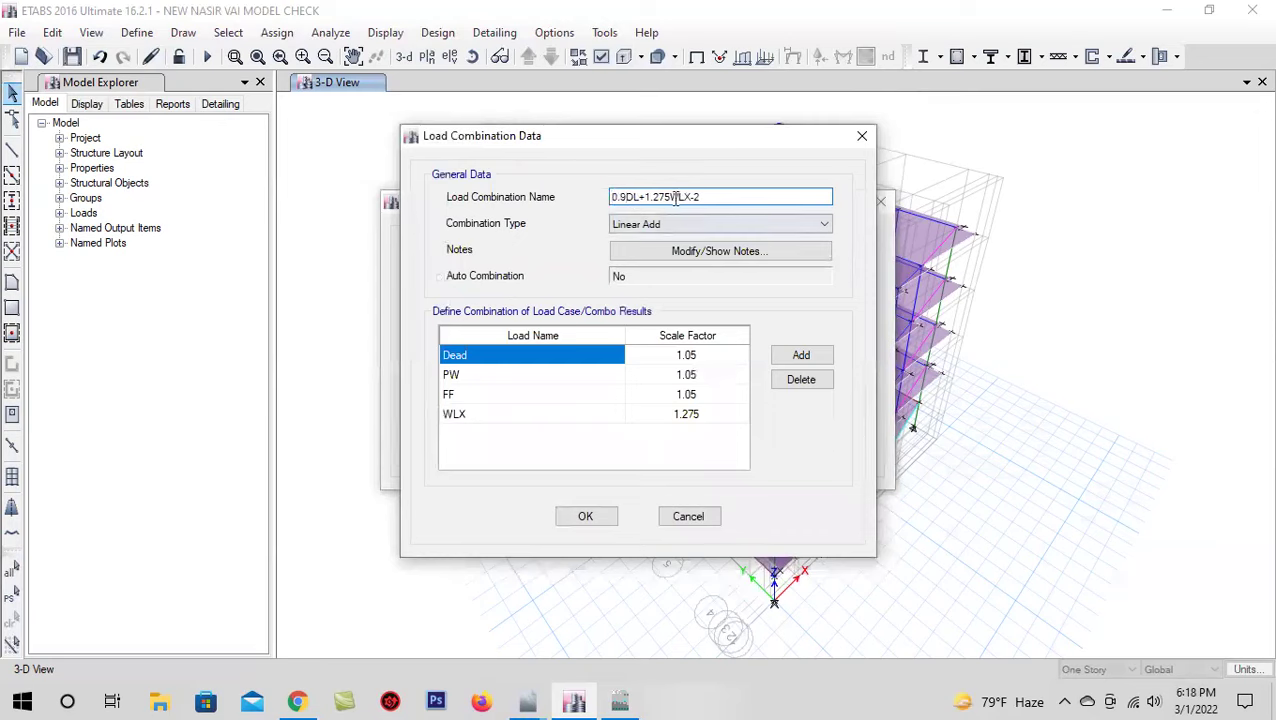
{"action": "left_click", "coordinate": [726, 197]}
{"action": "key", "text": "BackSpace"}
{"action": "key", "text": "BackSpace"}
{"action": "key", "text": "BackSpace"}
{"action": "key", "text": "BackSpace"}
{"action": "key", "text": "BackSpace"}
{"action": "key", "text": "BackSpace"}
{"action": "key", "text": "BackSpace"}
{"action": "key", "text": "BackSpace"}
{"action": "type", "text": "3WLX"}
Set the scale factors of 0.9DL+1.3WLX to 0.9 for Dead, PW and FF and 1.3 for WLX, and accept the combination
{"action": "left_click", "coordinate": [728, 359]}
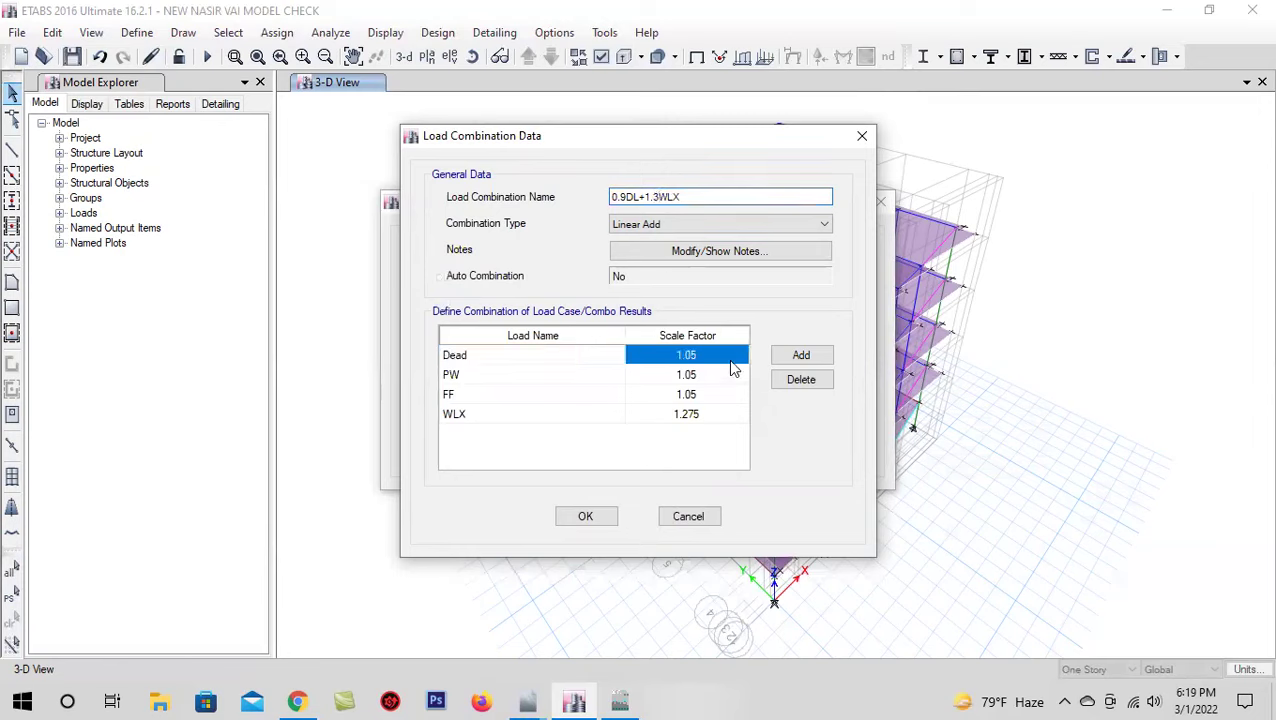
{"action": "type", "text": "0.9"}
{"action": "left_click", "coordinate": [729, 379]}
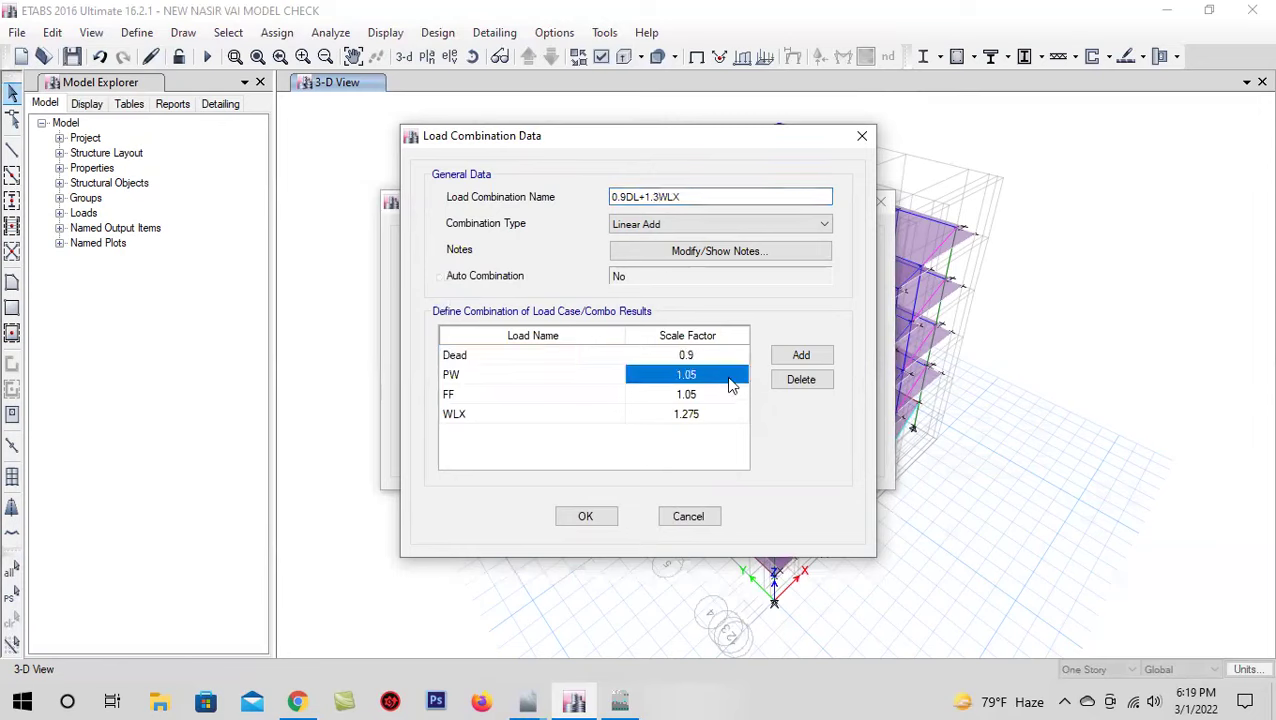
{"action": "type", "text": "0"}
{"action": "left_click", "coordinate": [726, 396]}
{"action": "type", "text": "0.9"}
{"action": "left_click", "coordinate": [722, 414]}
{"action": "type", "text": "1.3"}
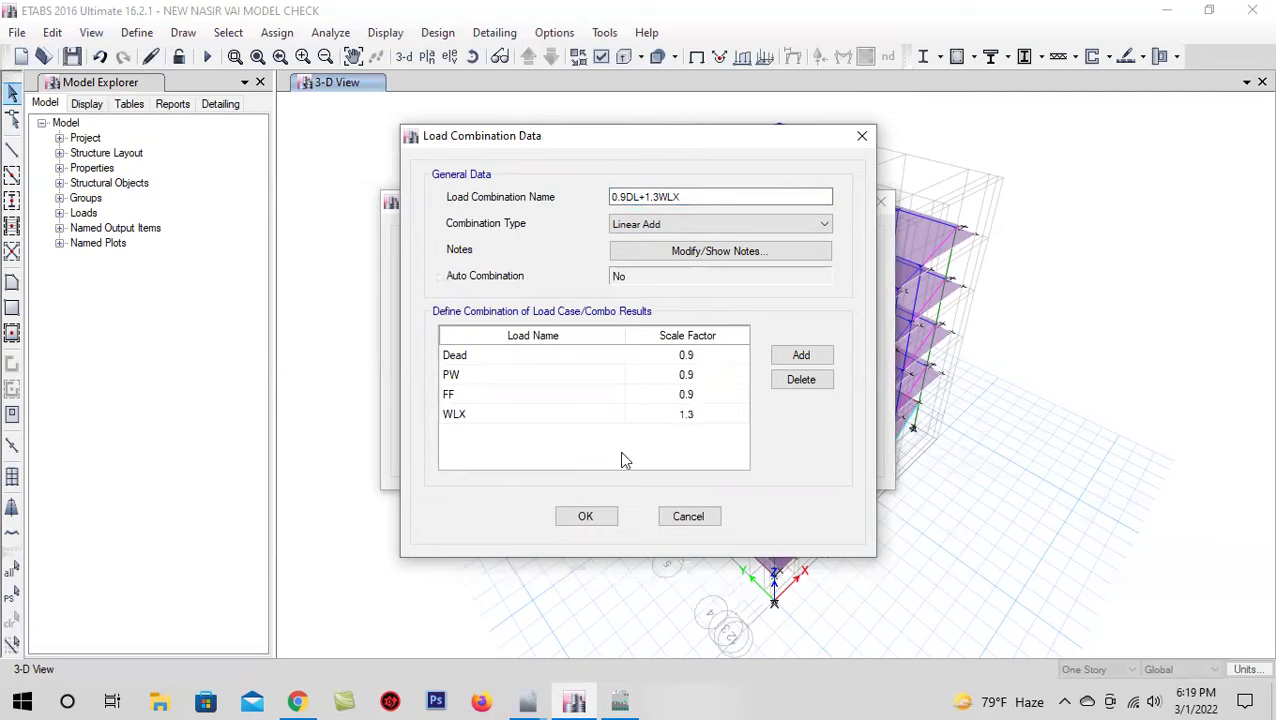
{"action": "left_click", "coordinate": [598, 520]}
Copy 0.9DL+1.3WLX as 0.9DL+1.3WLX-1 with a WLX scale factor of -1.3
{"action": "left_click", "coordinate": [745, 295]}
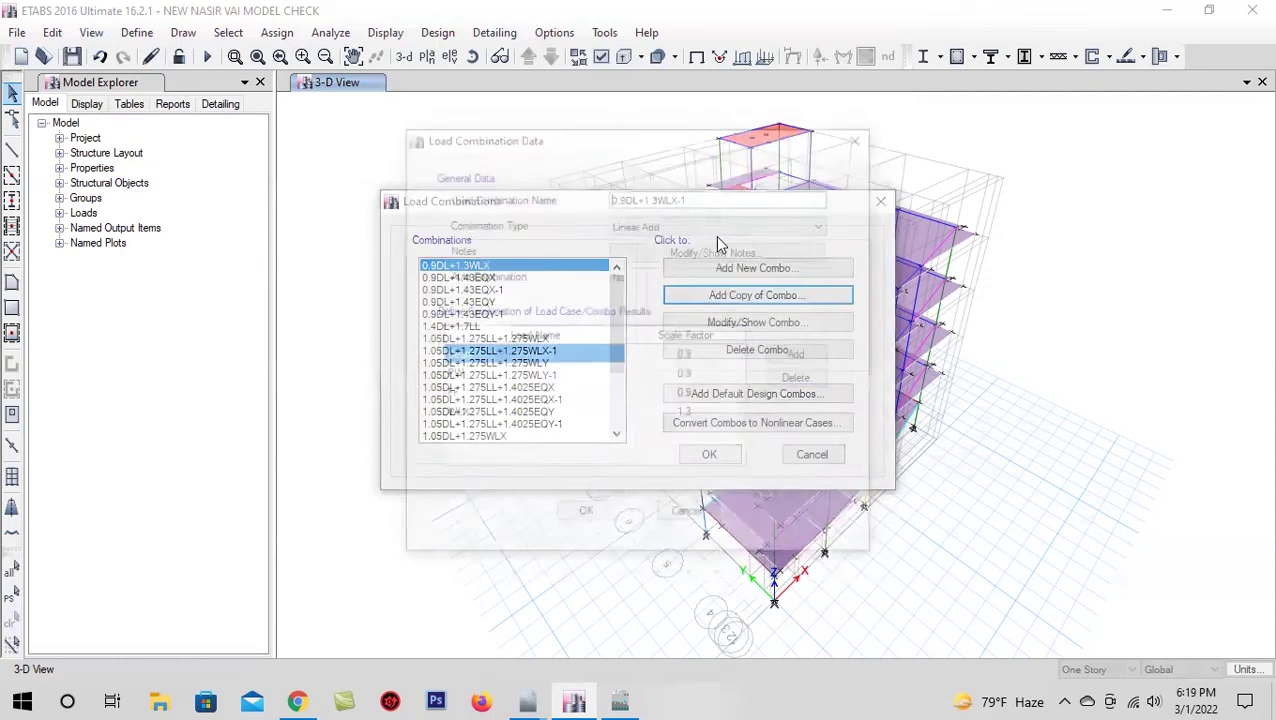
{"action": "left_click", "coordinate": [660, 418]}
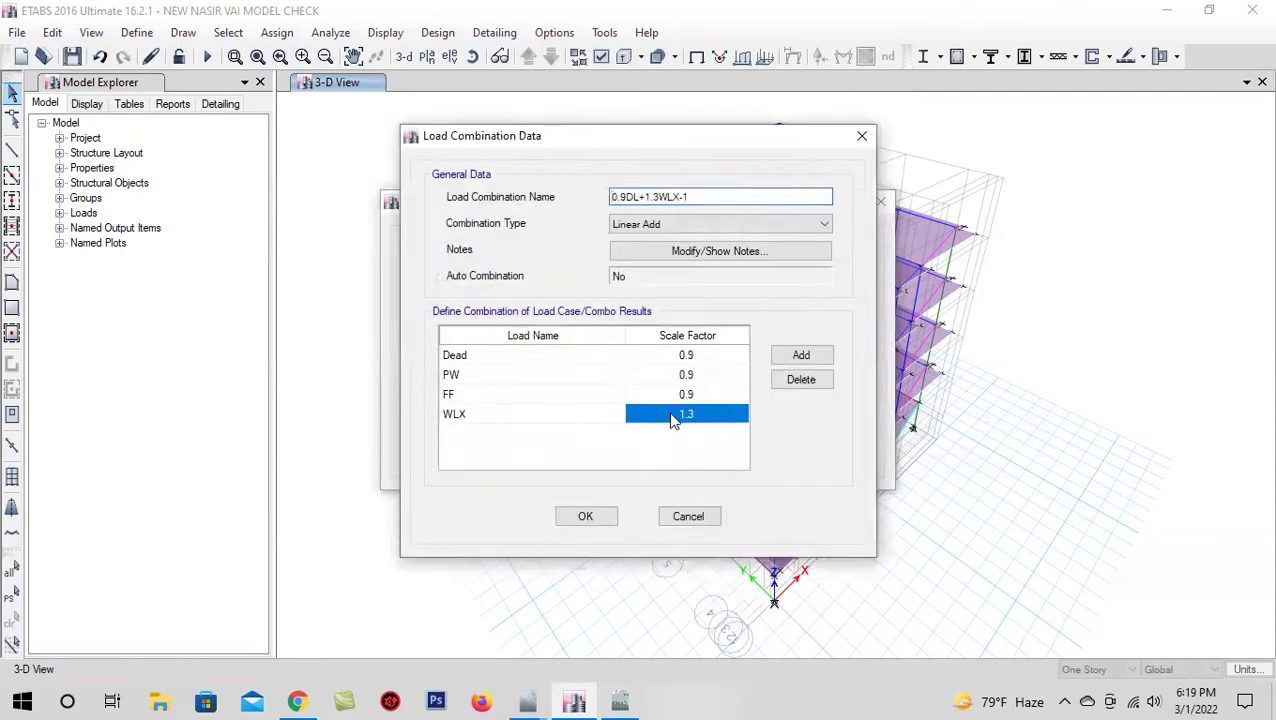
{"action": "left_click", "coordinate": [671, 416]}
{"action": "left_click", "coordinate": [678, 416]}
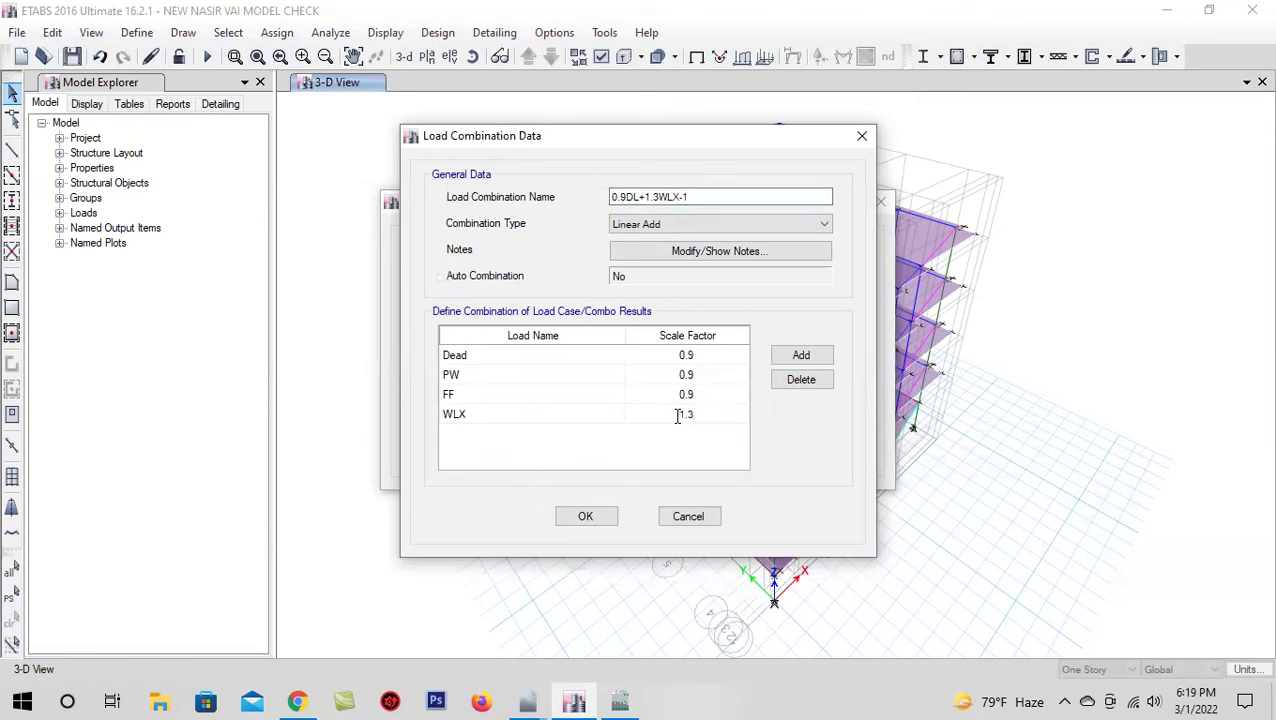
{"action": "type", "text": "-"}
{"action": "left_click", "coordinate": [585, 516]}
Copy the 0.9DL+1.3WLX combination as 0.9DL+1.3WLY, replacing its WLX load with WLY
{"action": "left_click", "coordinate": [505, 265]}
{"action": "left_click", "coordinate": [757, 295]}
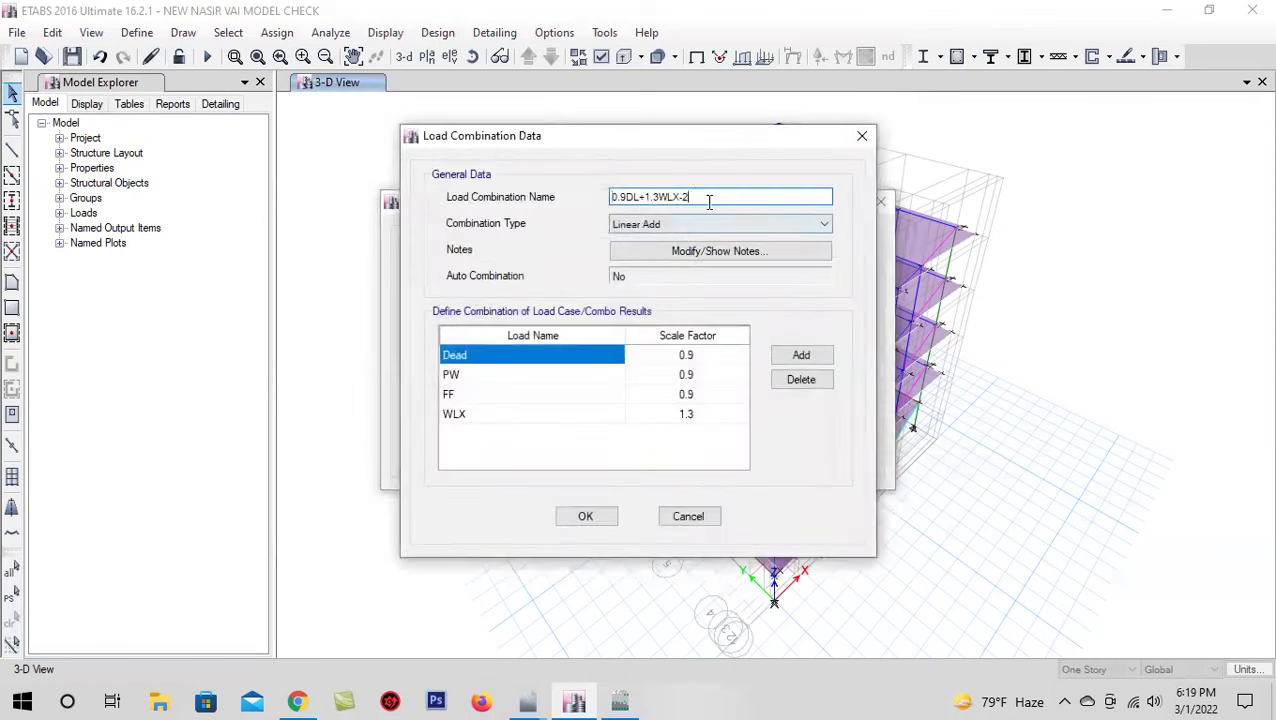
{"action": "key", "text": "BackSpace"}
{"action": "key", "text": "BackSpace"}
{"action": "type", "text": "Y"}
{"action": "left_click", "coordinate": [512, 419]}
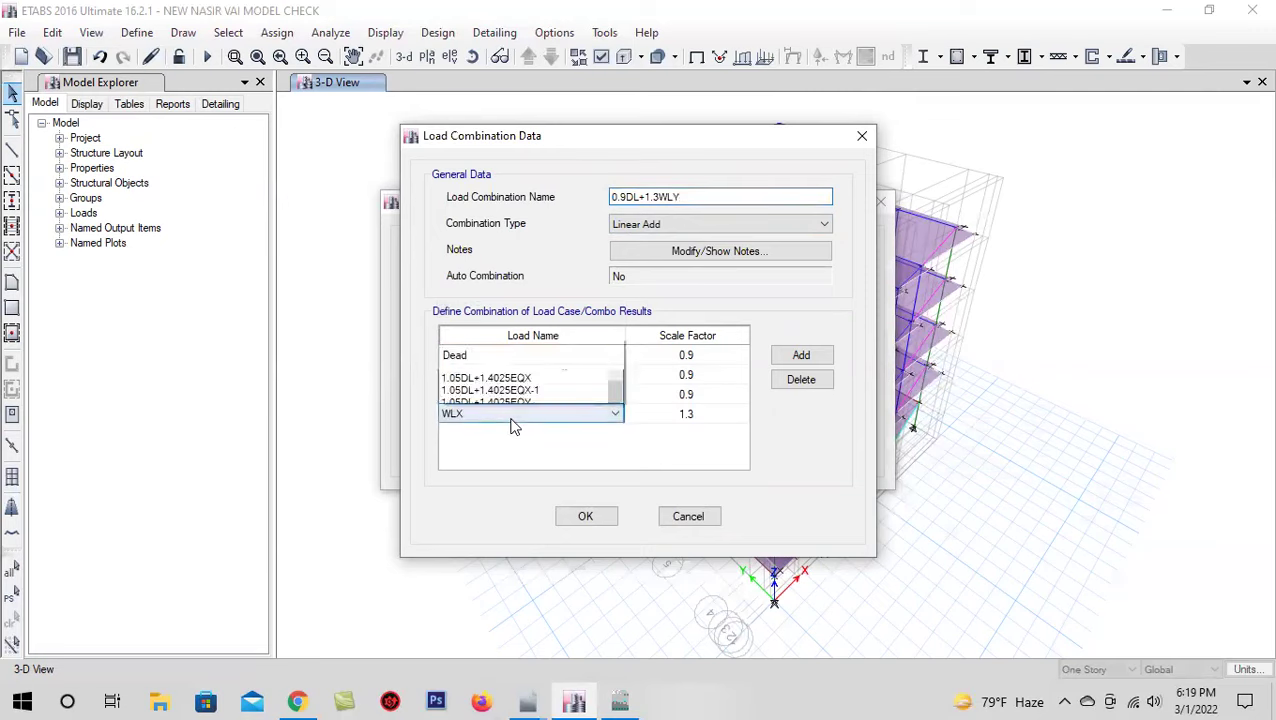
{"action": "left_click", "coordinate": [513, 400]}
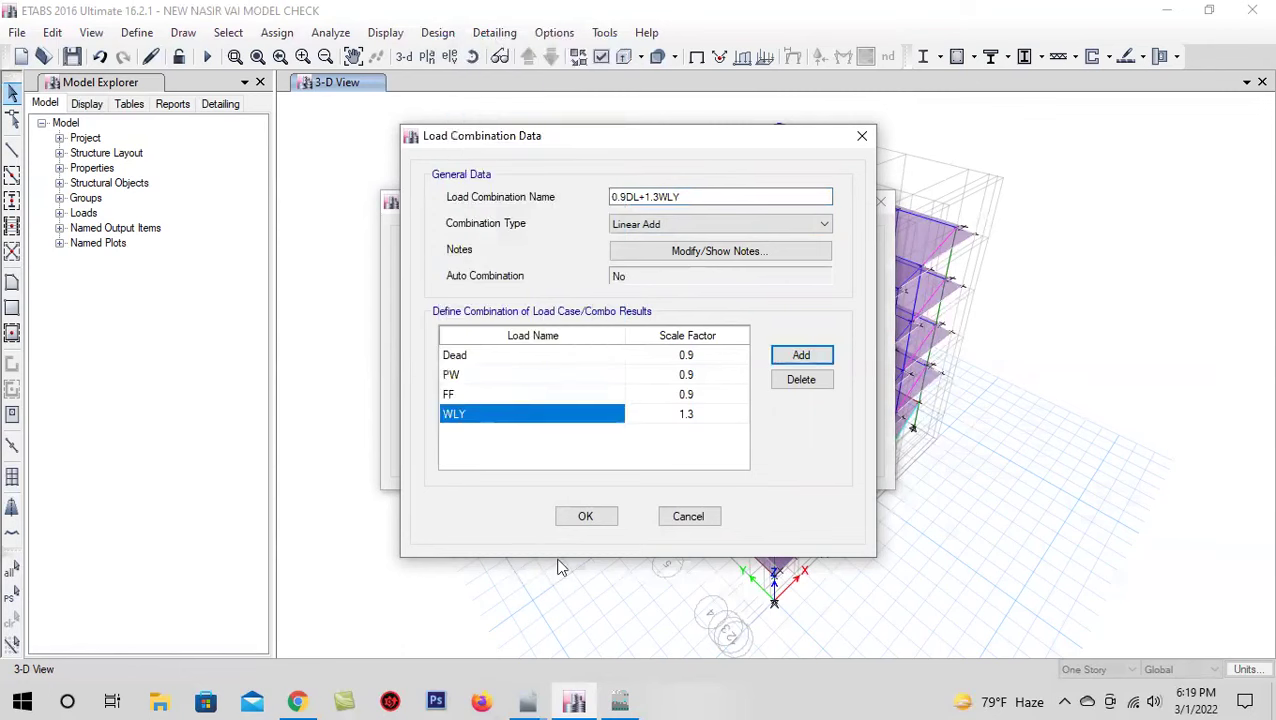
{"action": "left_click", "coordinate": [585, 517]}
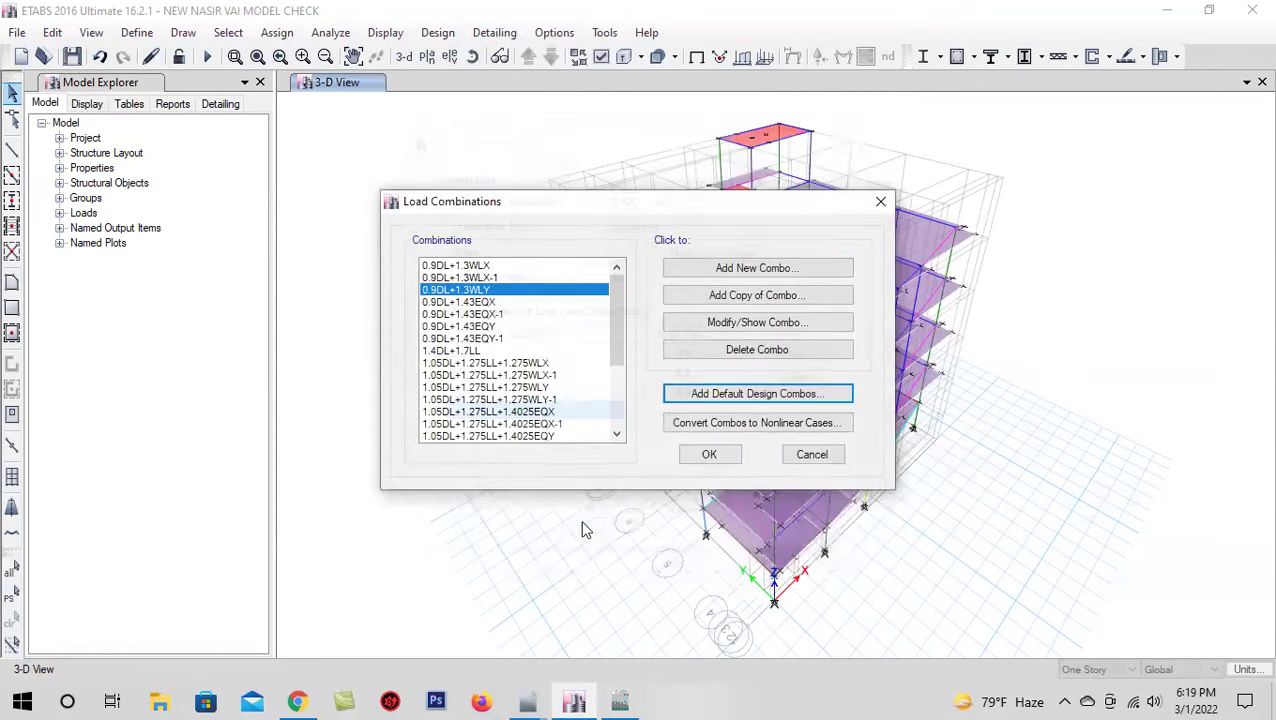
Copy 0.9DL+1.3WLY as 0.9DL+1.3WLY-1 with a WLY scale factor of -1.3
{"action": "left_click", "coordinate": [704, 298]}
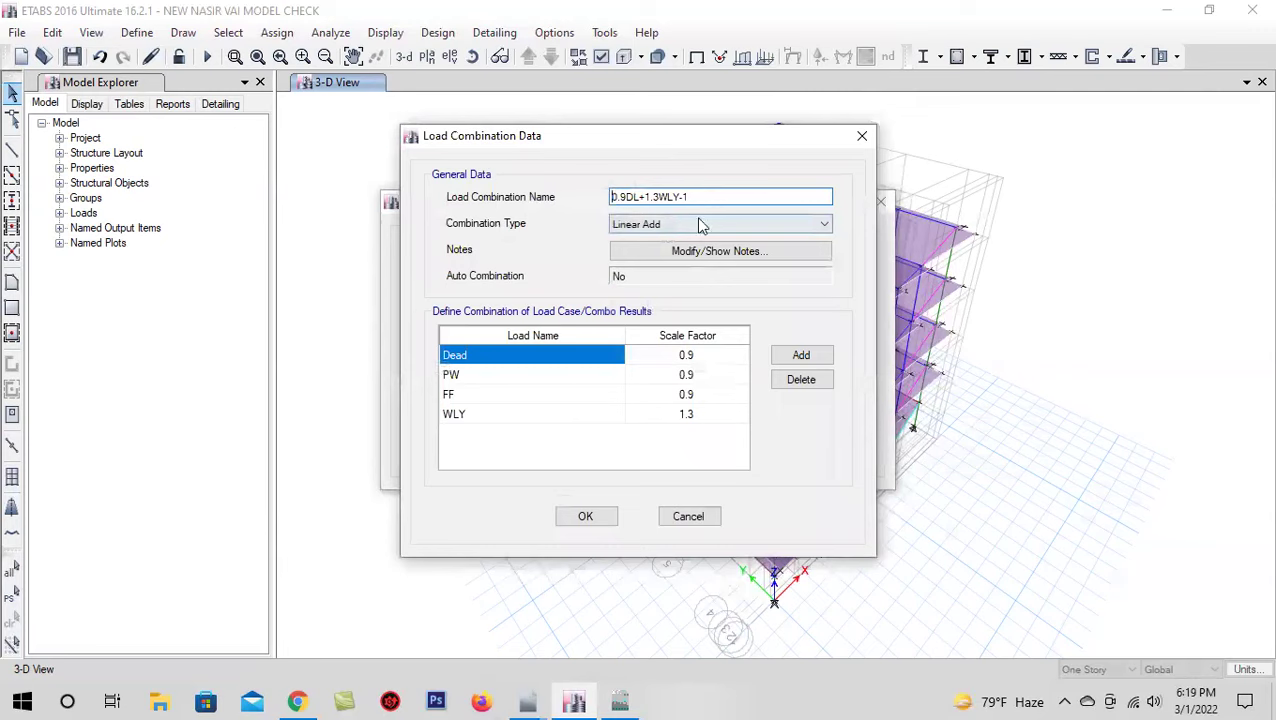
{"action": "left_click", "coordinate": [710, 424]}
{"action": "left_click", "coordinate": [685, 418]}
{"action": "type", "text": "-"}
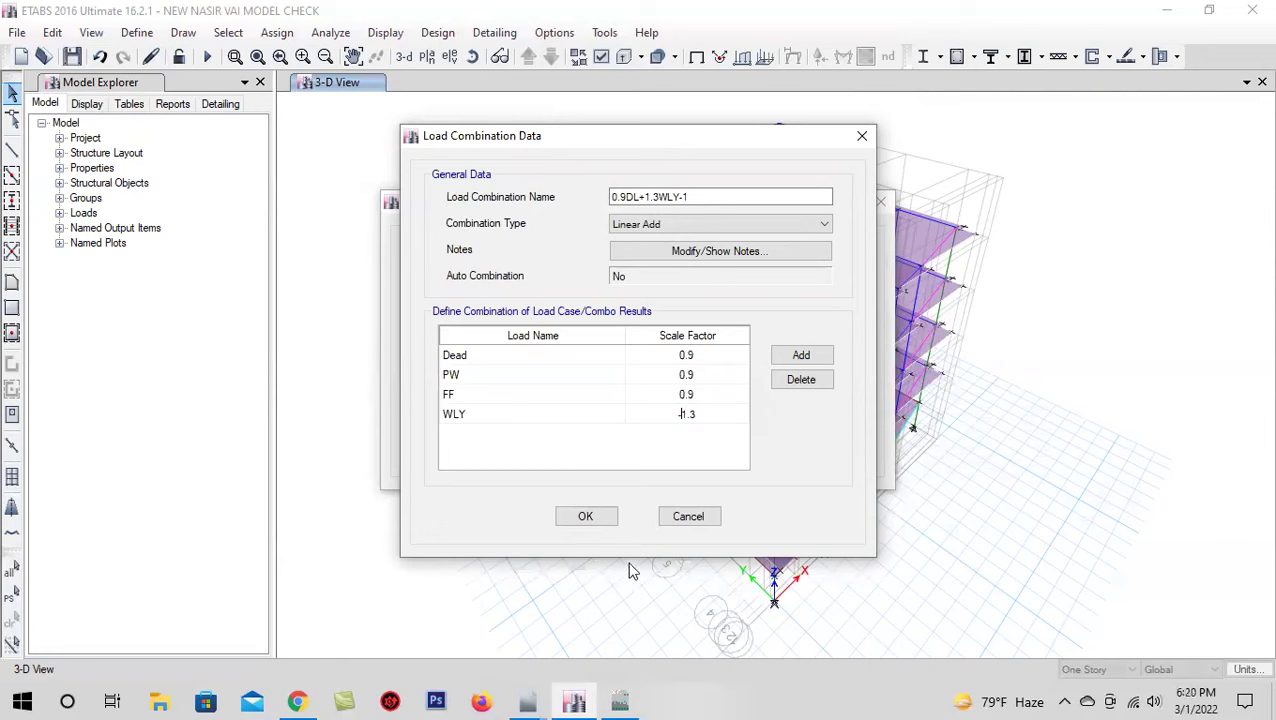
{"action": "left_click", "coordinate": [590, 518]}
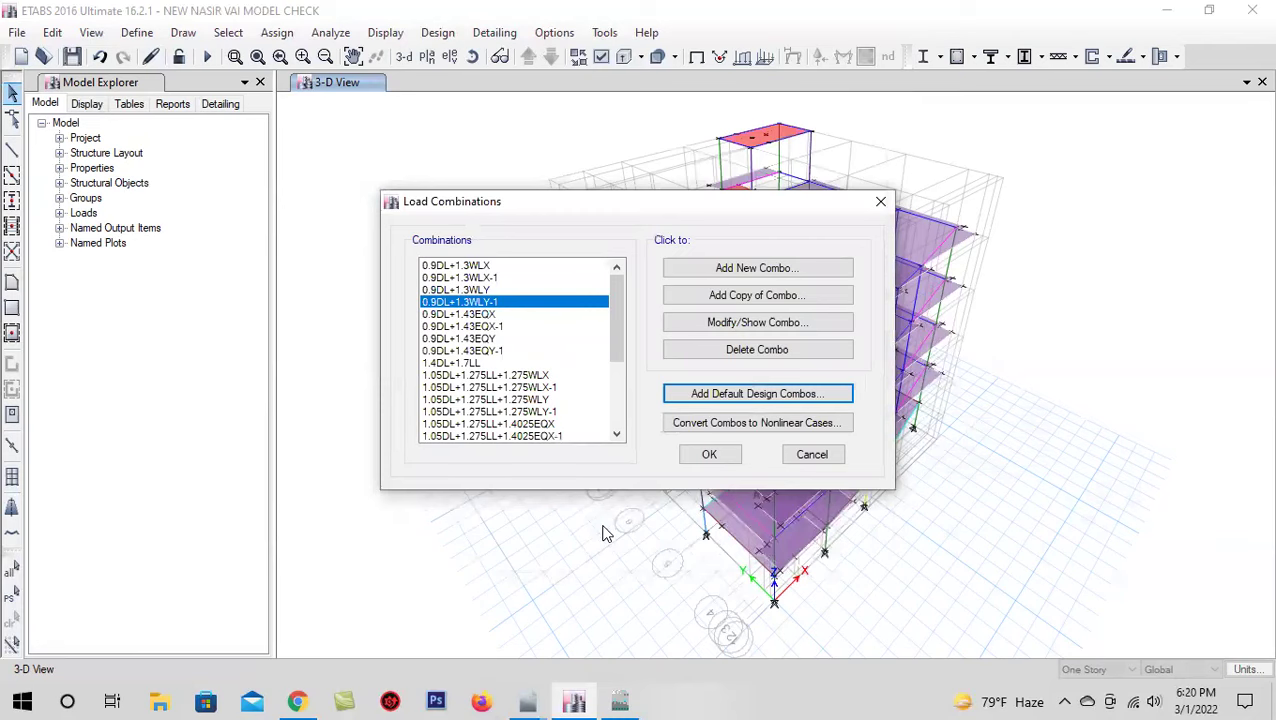
Accept the full set of load combinations and save the model
{"action": "left_click", "coordinate": [680, 456]}
{"action": "left_click", "coordinate": [71, 57]}
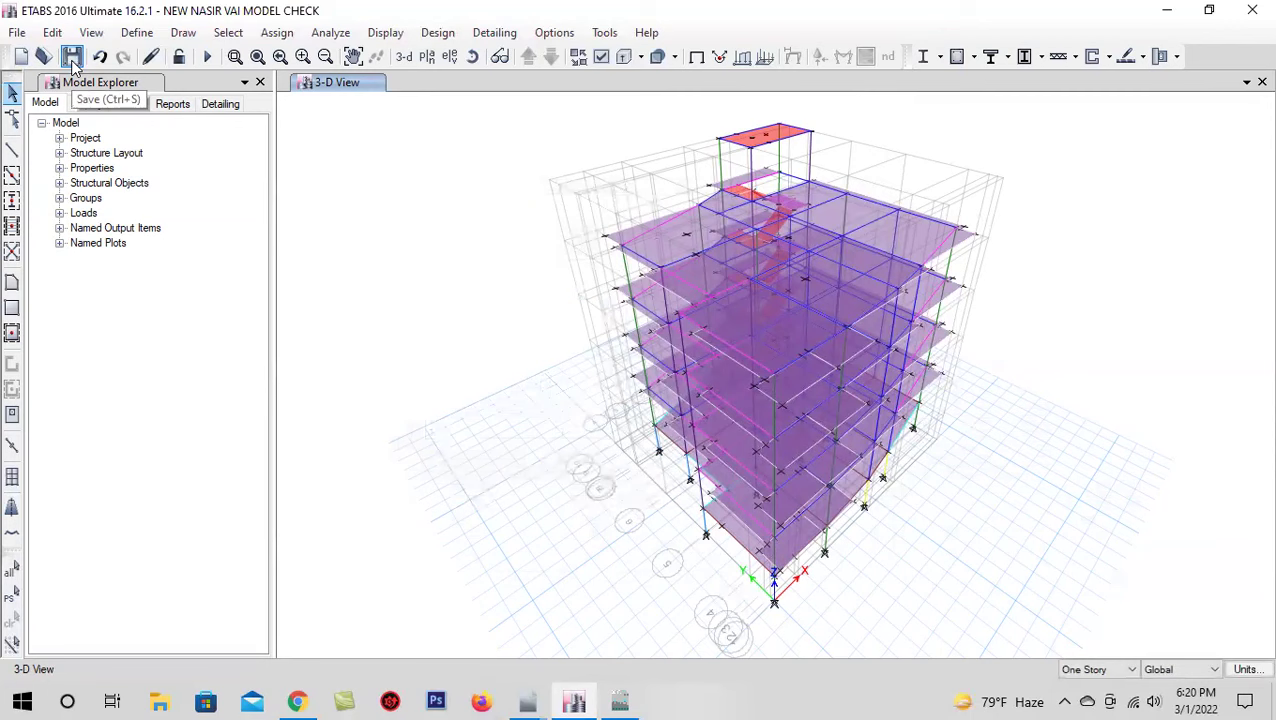
{"action": "left_click", "coordinate": [71, 57]}
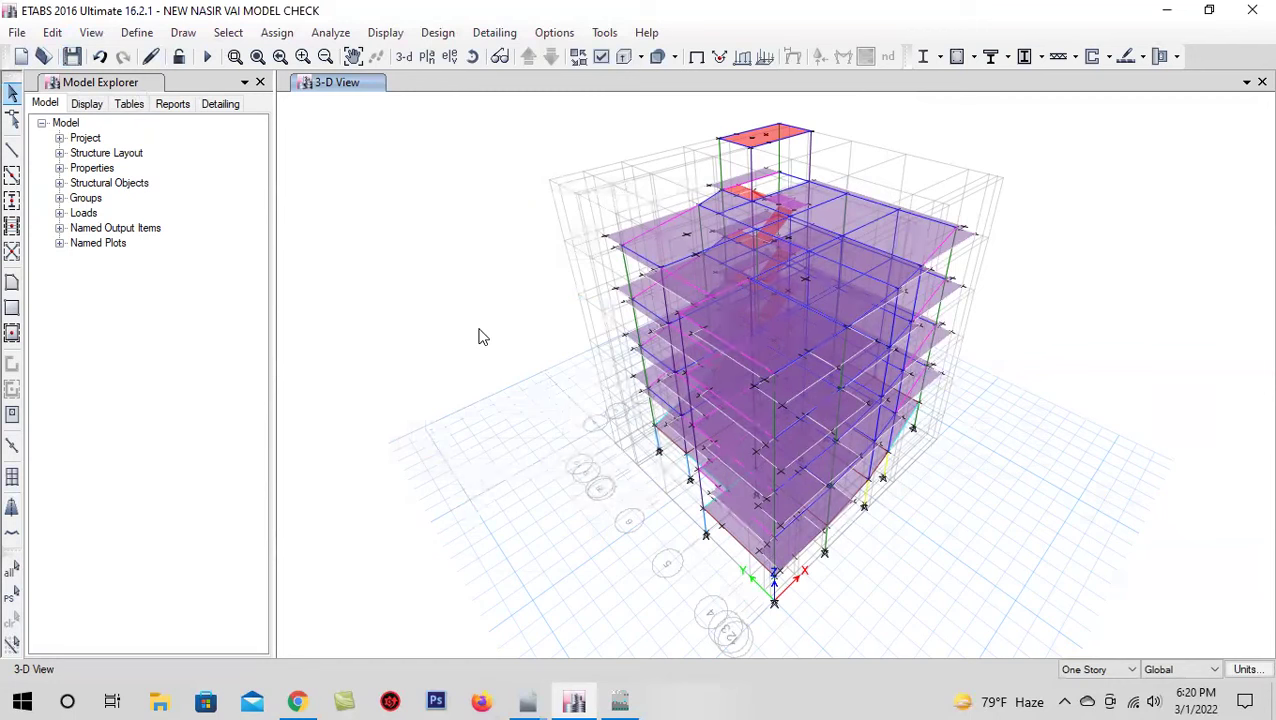
{"action": "left_click", "coordinate": [71, 57]}
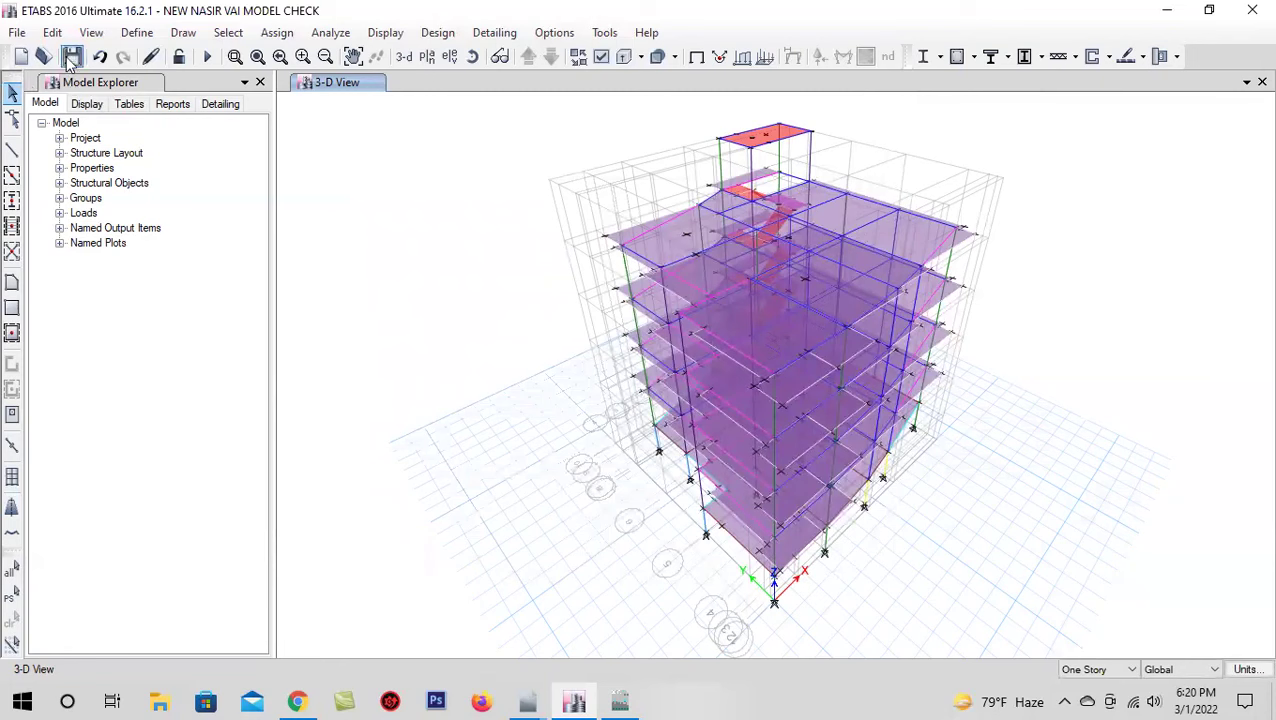
{"action": "left_click", "coordinate": [472, 57]}
{"action": "left_click_drag", "start_coordinate": [632, 598], "coordinate": [755, 557]}
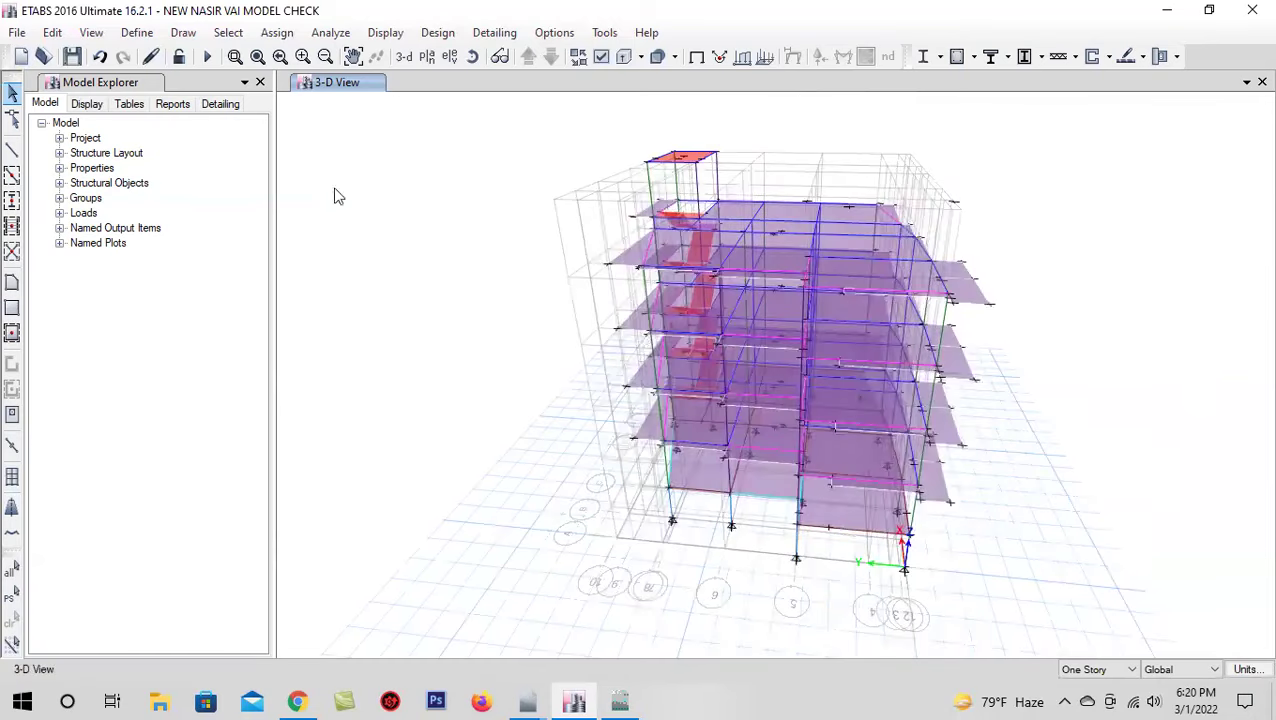
{"action": "left_click", "coordinate": [405, 57]}
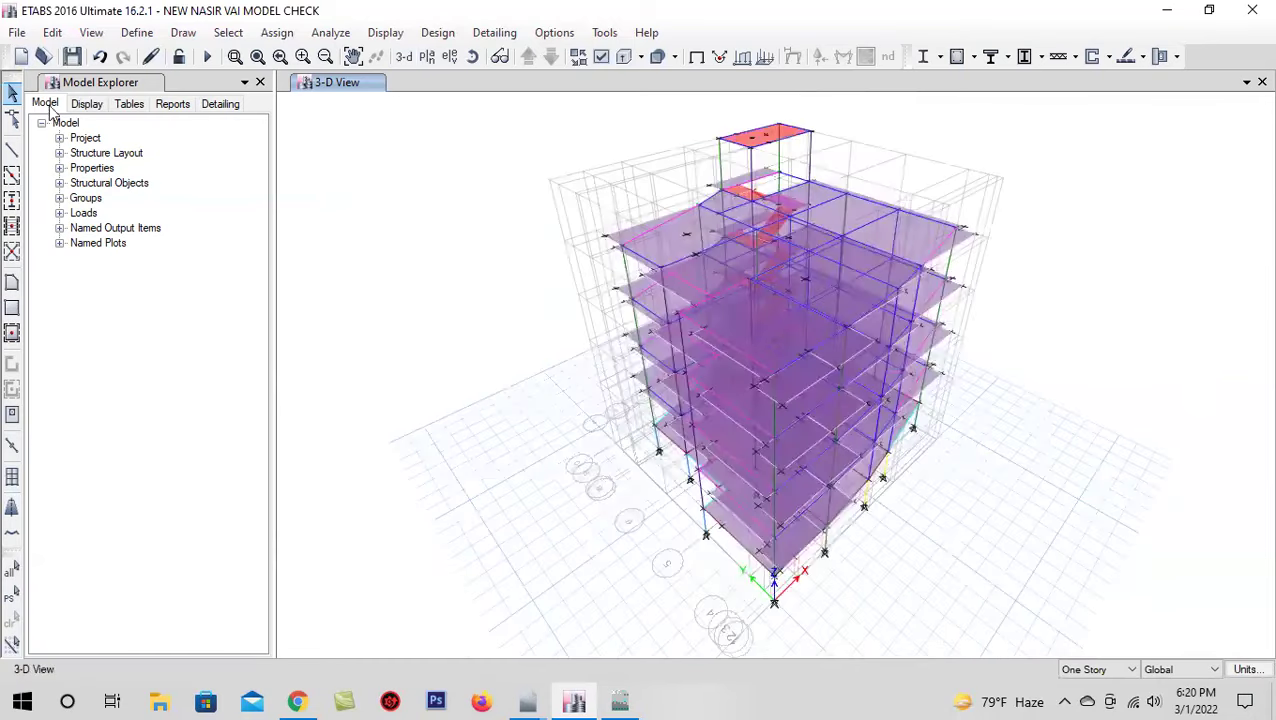
Save the model, then run the structural analysis and the concrete frame design
{"action": "left_click", "coordinate": [72, 57]}
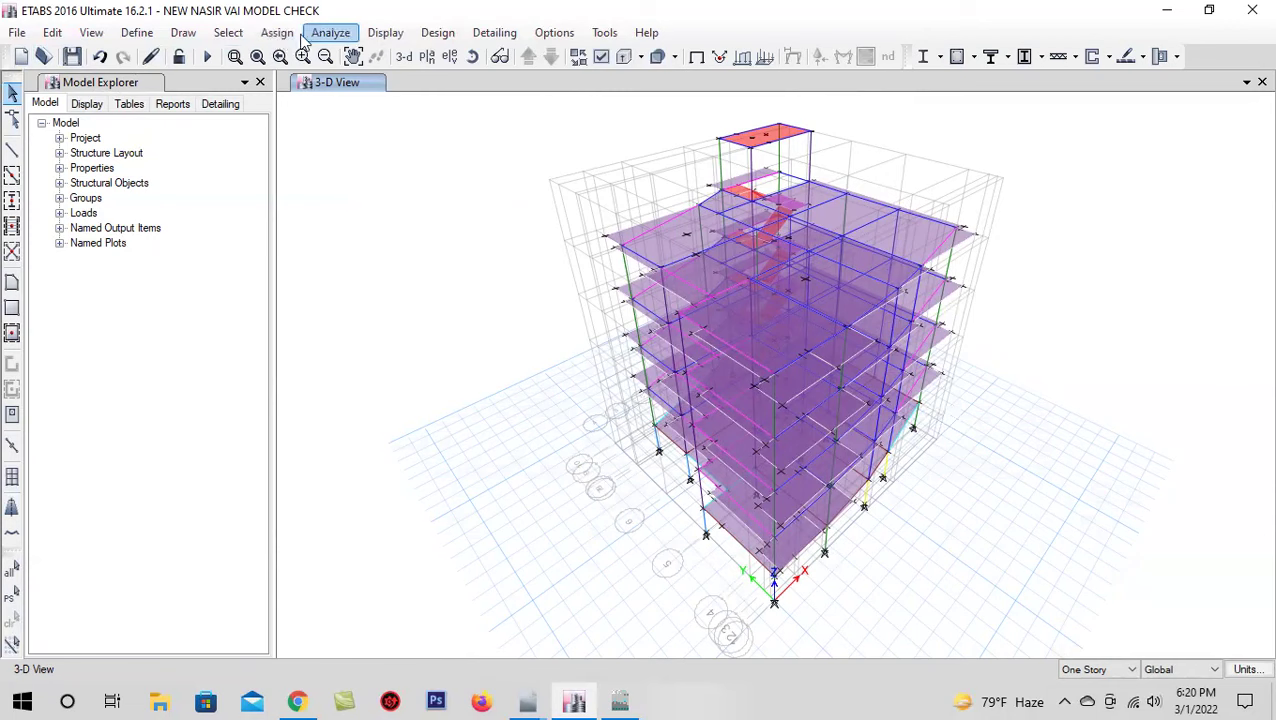
{"action": "left_click", "coordinate": [210, 60]}
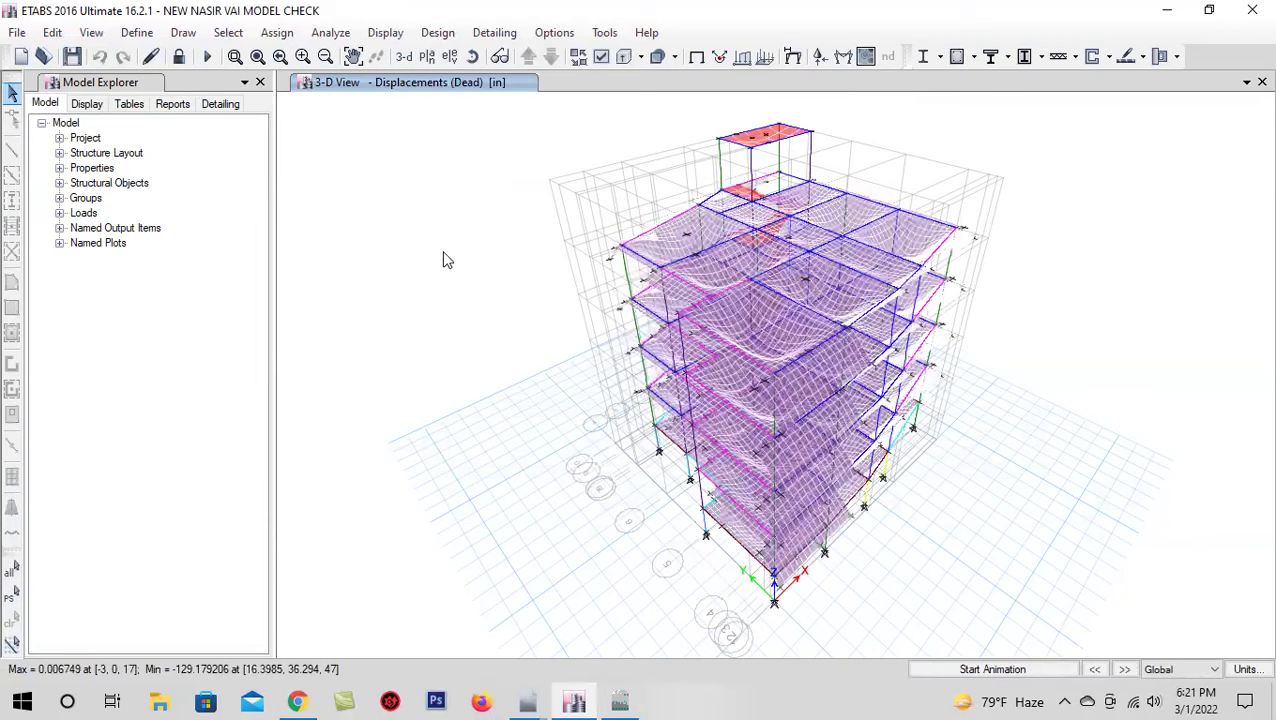
{"action": "left_click", "coordinate": [72, 56]}
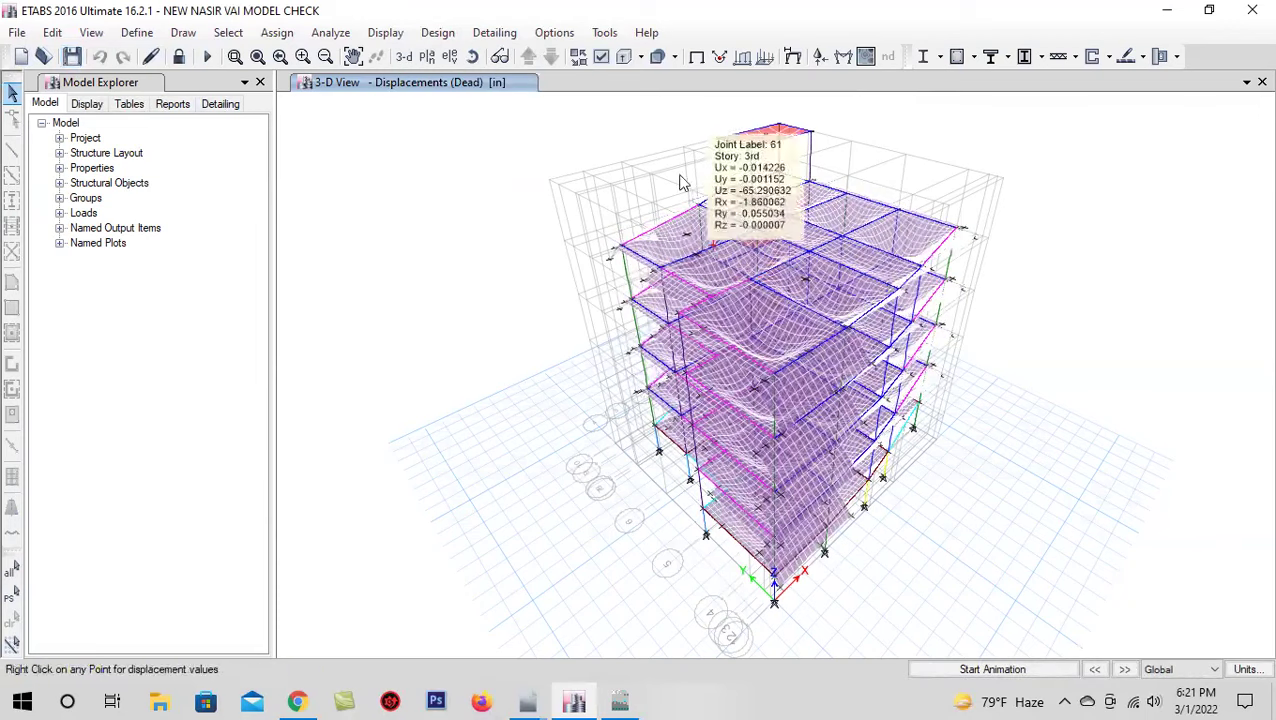
{"action": "left_click", "coordinate": [947, 60]}
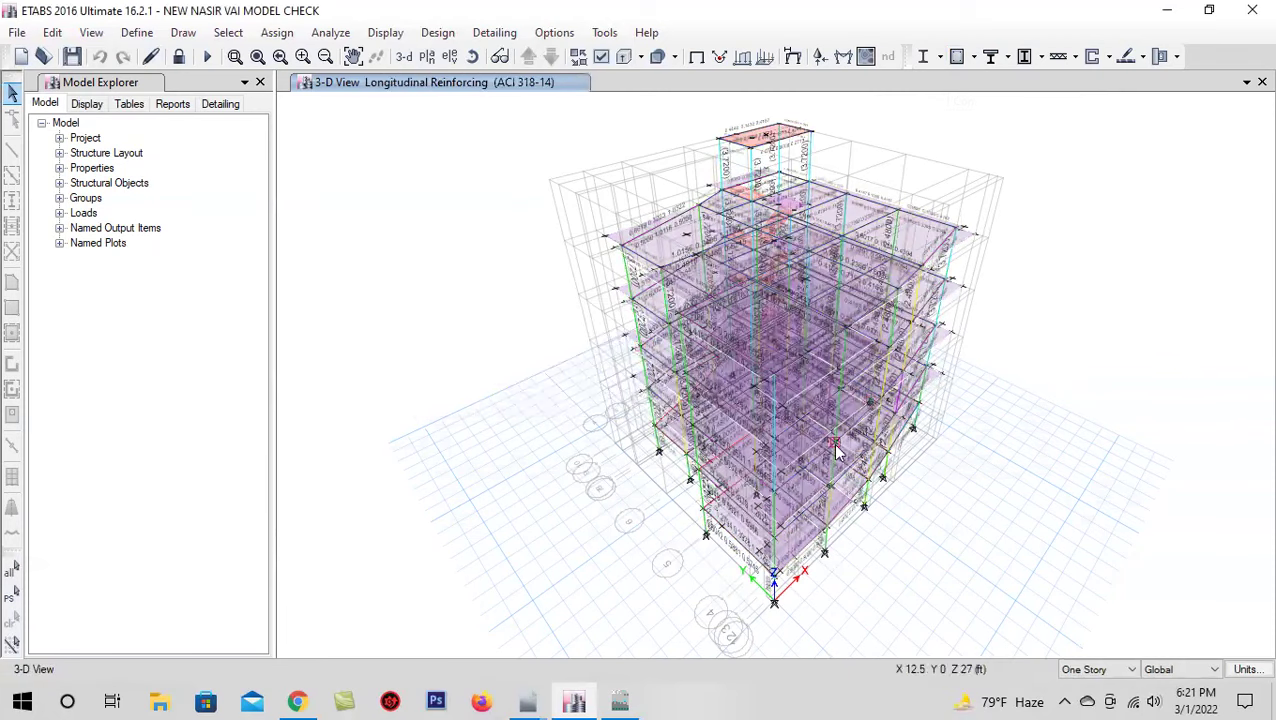
Examine the longitudinal reinforcing in the plan views from GF up to the 2nd story, and return to the 3-D view
{"action": "left_click", "coordinate": [427, 57]}
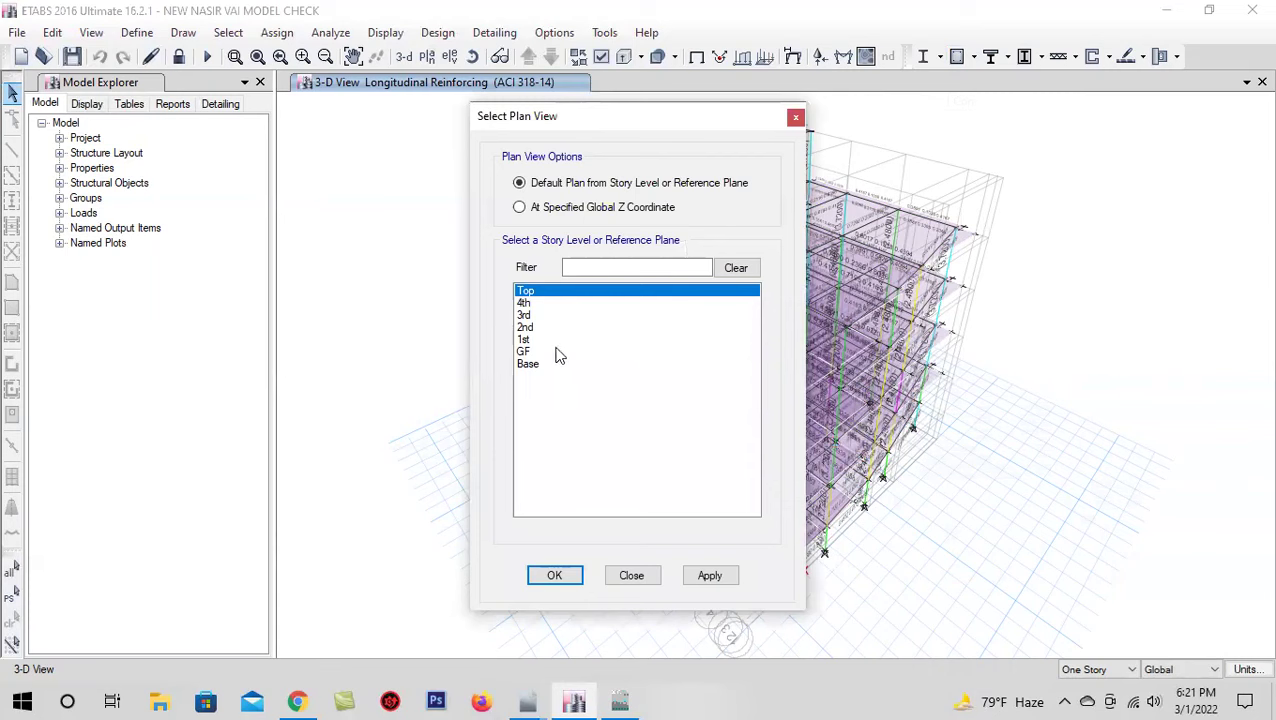
{"action": "left_click", "coordinate": [558, 352]}
{"action": "left_click", "coordinate": [710, 576]}
{"action": "left_click", "coordinate": [554, 576]}
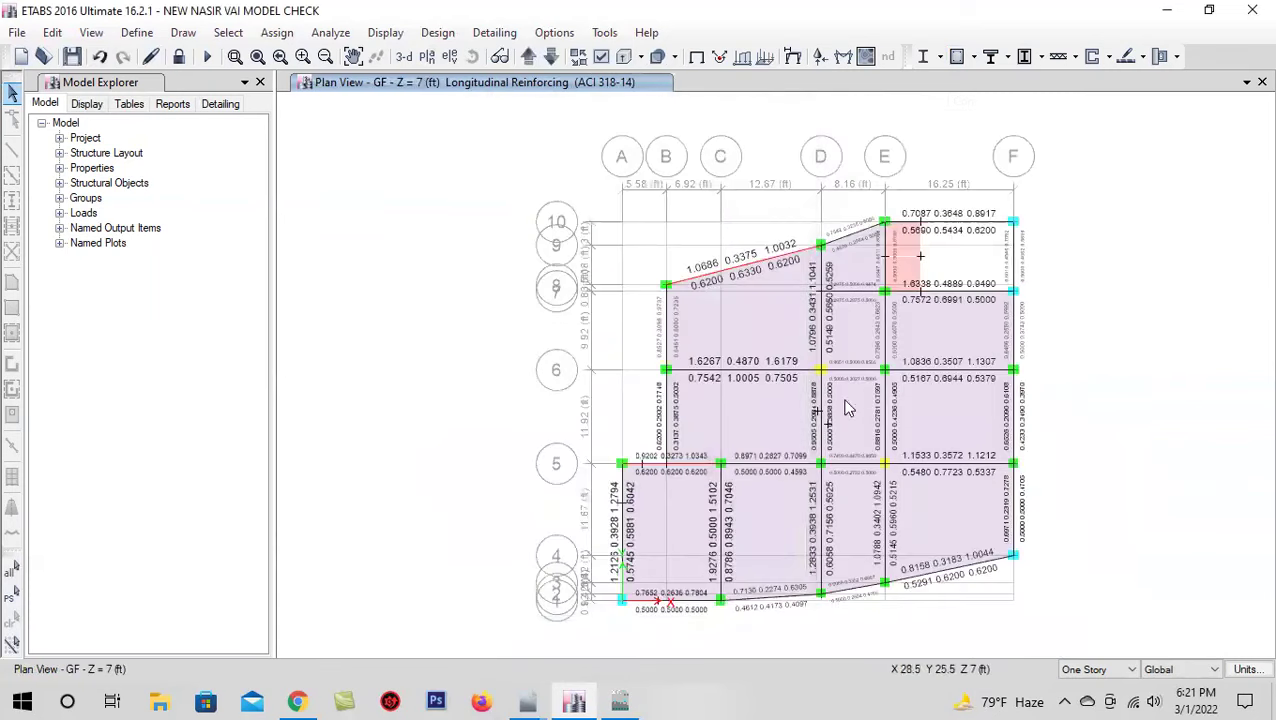
{"action": "left_click", "coordinate": [527, 57]}
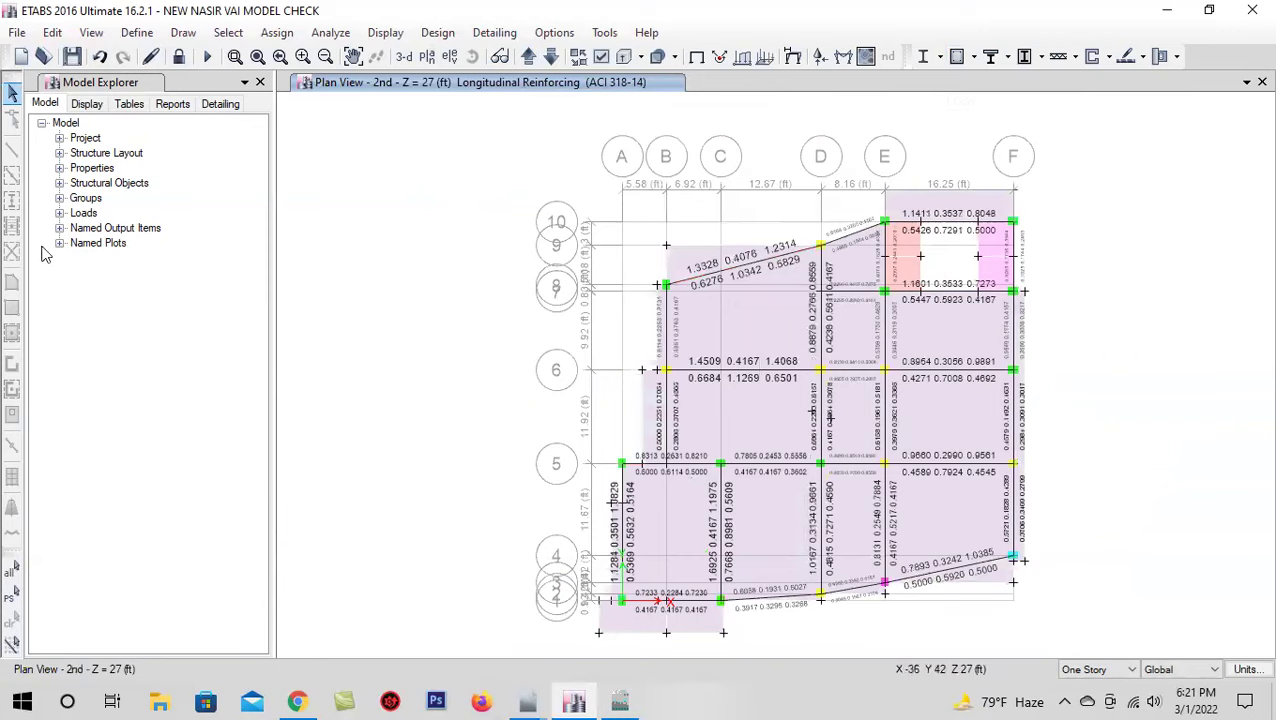
{"action": "left_click", "coordinate": [403, 57]}
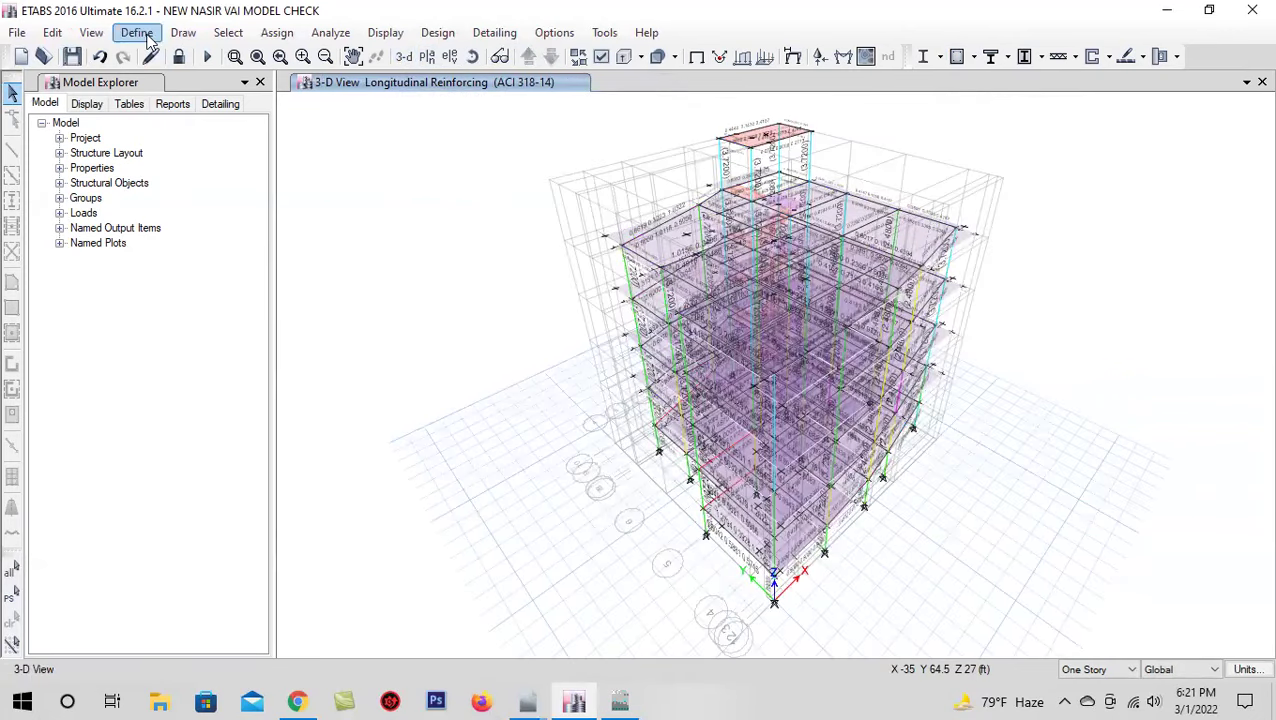
Generate the summary report of the model and look at its opening page
{"action": "left_click", "coordinate": [52, 32]}
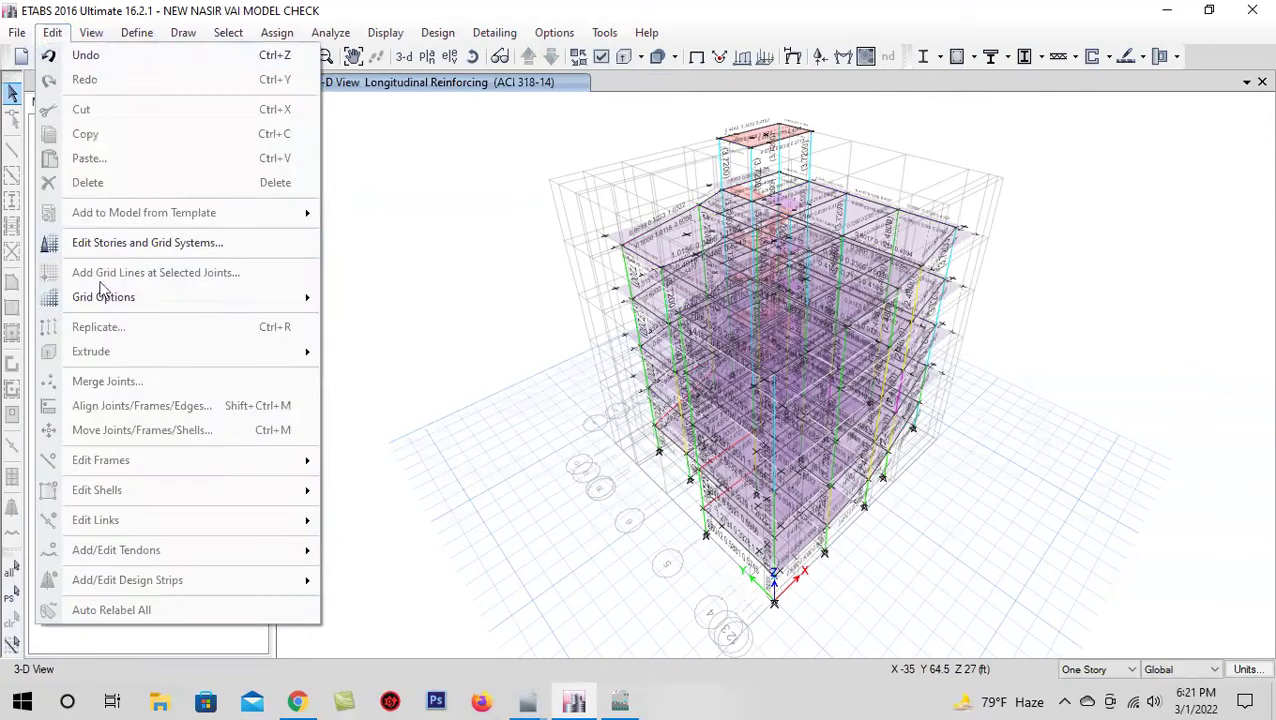
{"action": "mouse_move", "coordinate": [120, 303]}
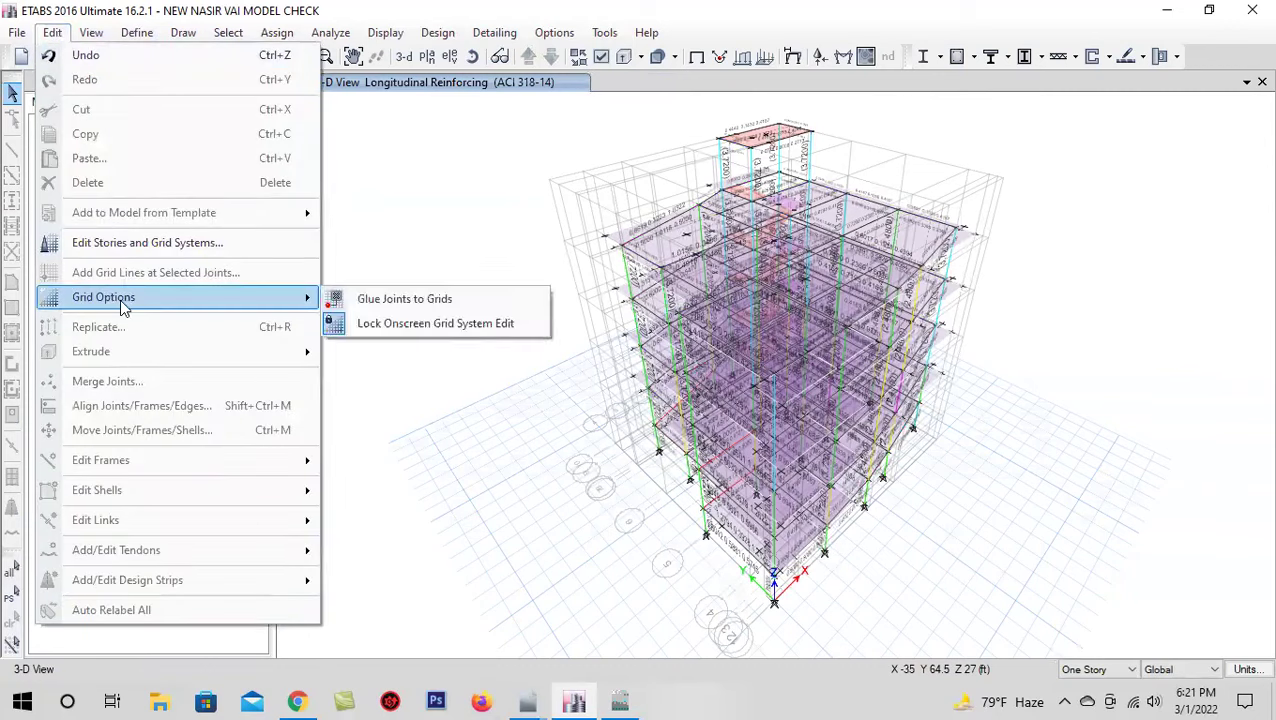
{"action": "left_click", "coordinate": [52, 32]}
{"action": "left_click", "coordinate": [17, 32]}
{"action": "mouse_move", "coordinate": [135, 331]}
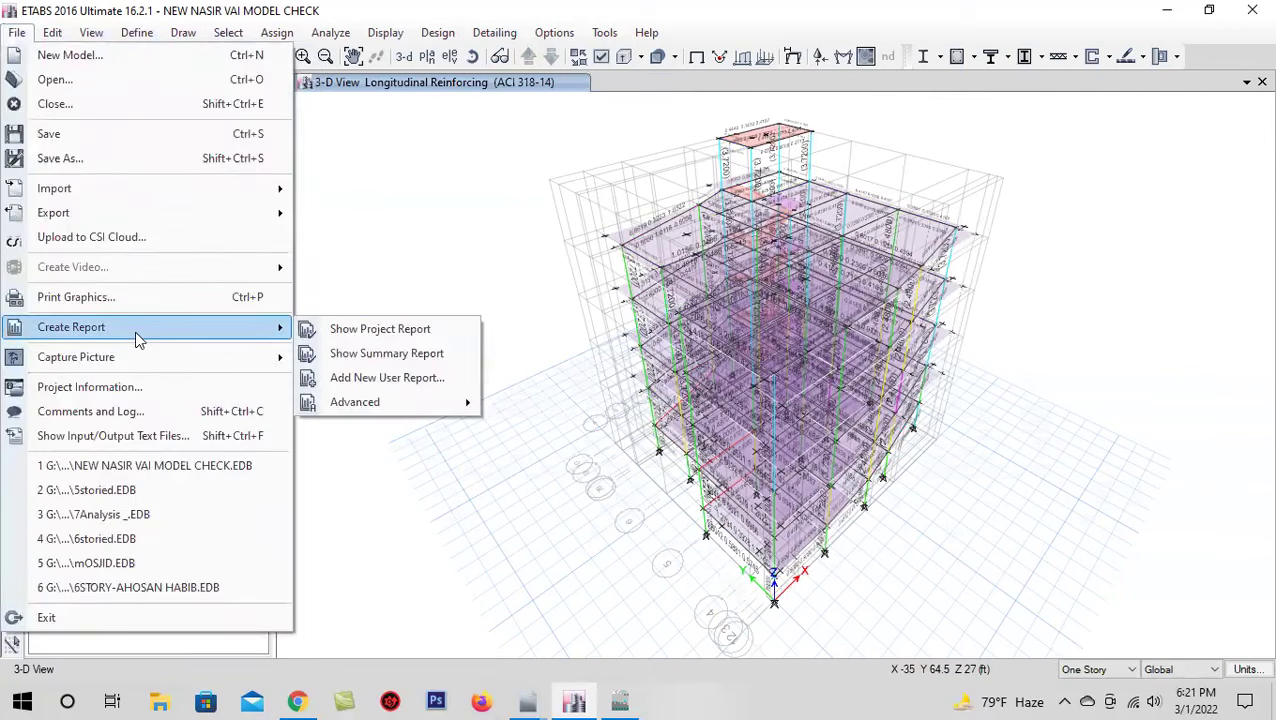
{"action": "left_click", "coordinate": [367, 355]}
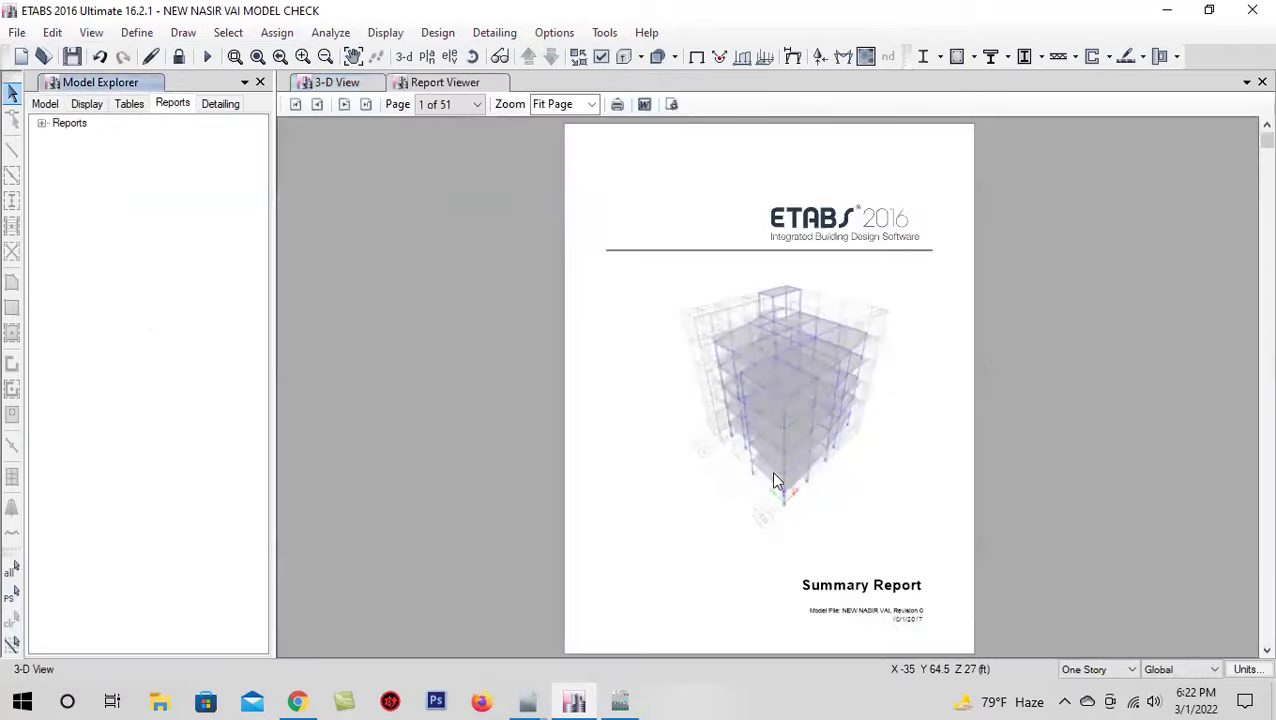
{"action": "scroll", "coordinate": [715, 460], "scroll_direction": "down", "scroll_amount": 4}
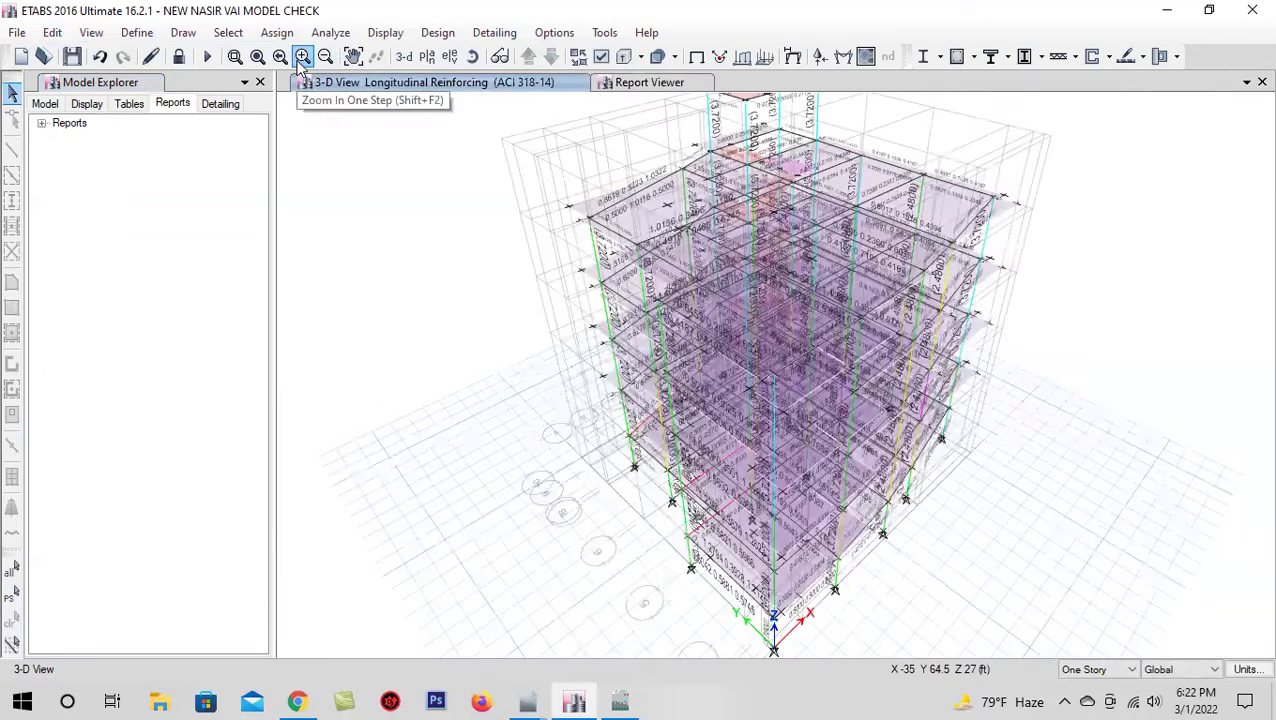
Expand the report tree down to the Analysis Results chapter of the Summary Report
{"action": "left_click", "coordinate": [78, 124]}
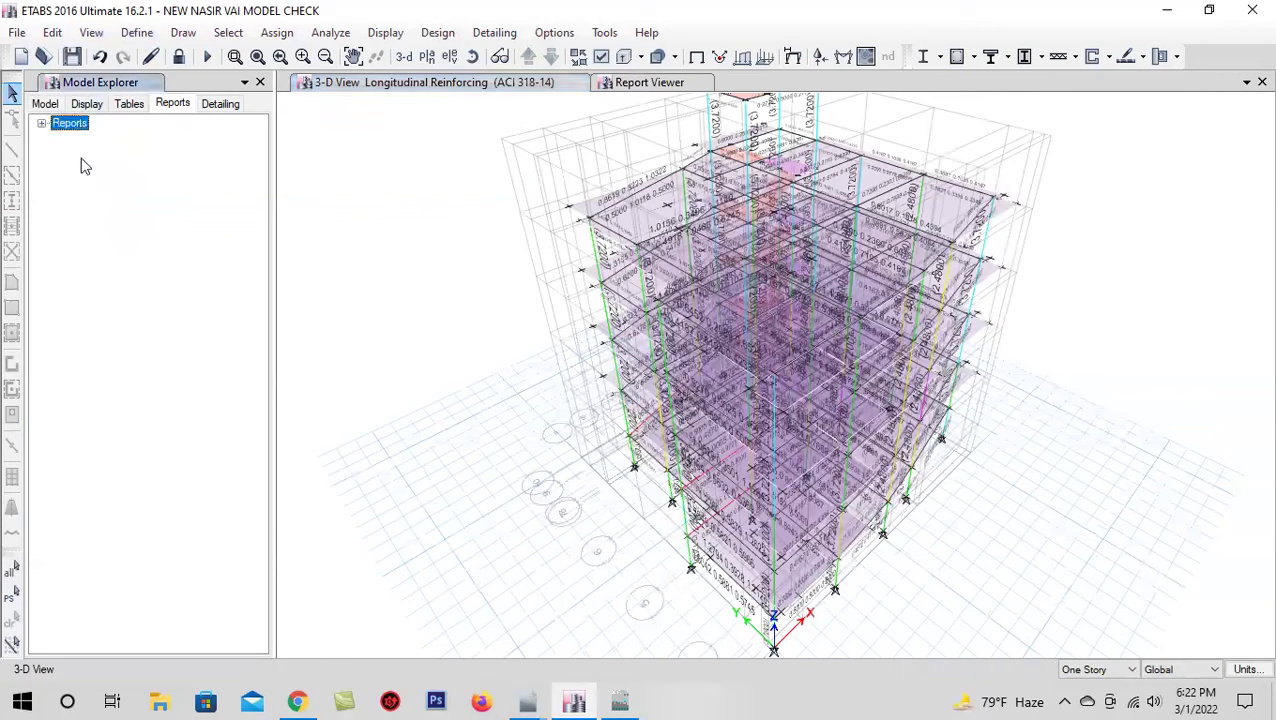
{"action": "left_click", "coordinate": [41, 123]}
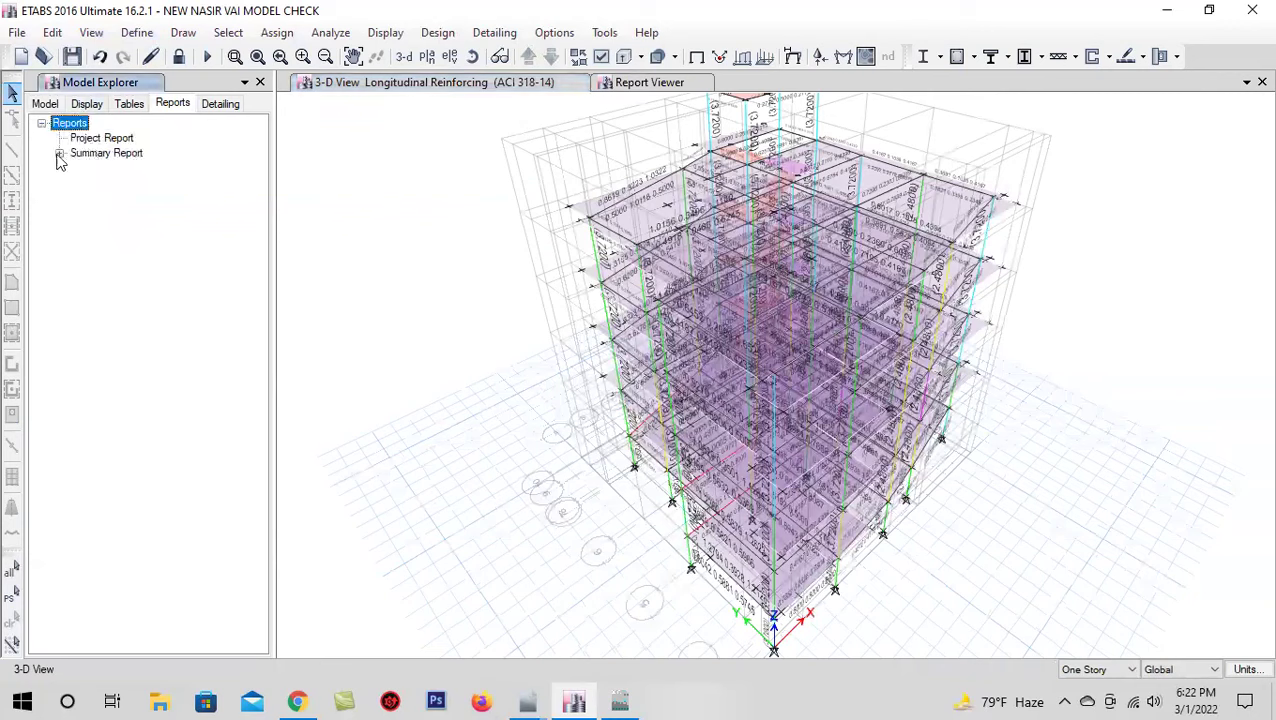
{"action": "left_click", "coordinate": [59, 154]}
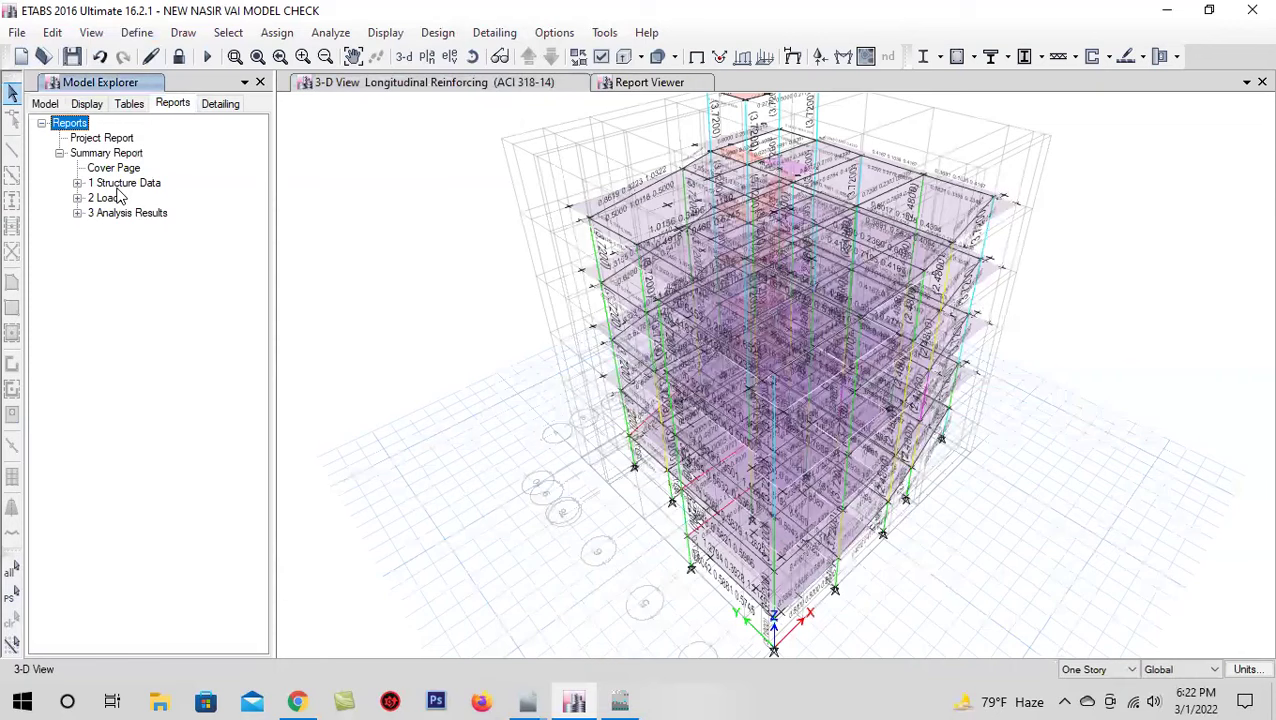
{"action": "left_click", "coordinate": [77, 213]}
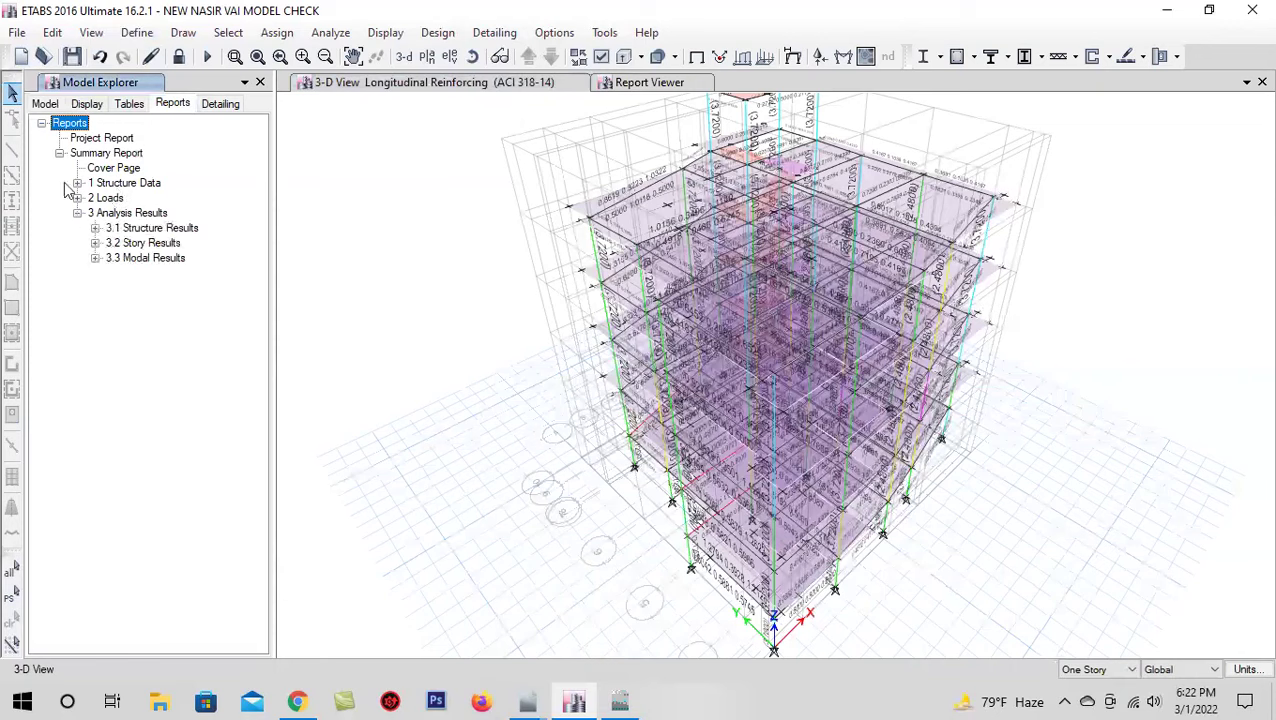
Show the summary report again and set its page zoom to 100%
{"action": "left_click", "coordinate": [17, 32]}
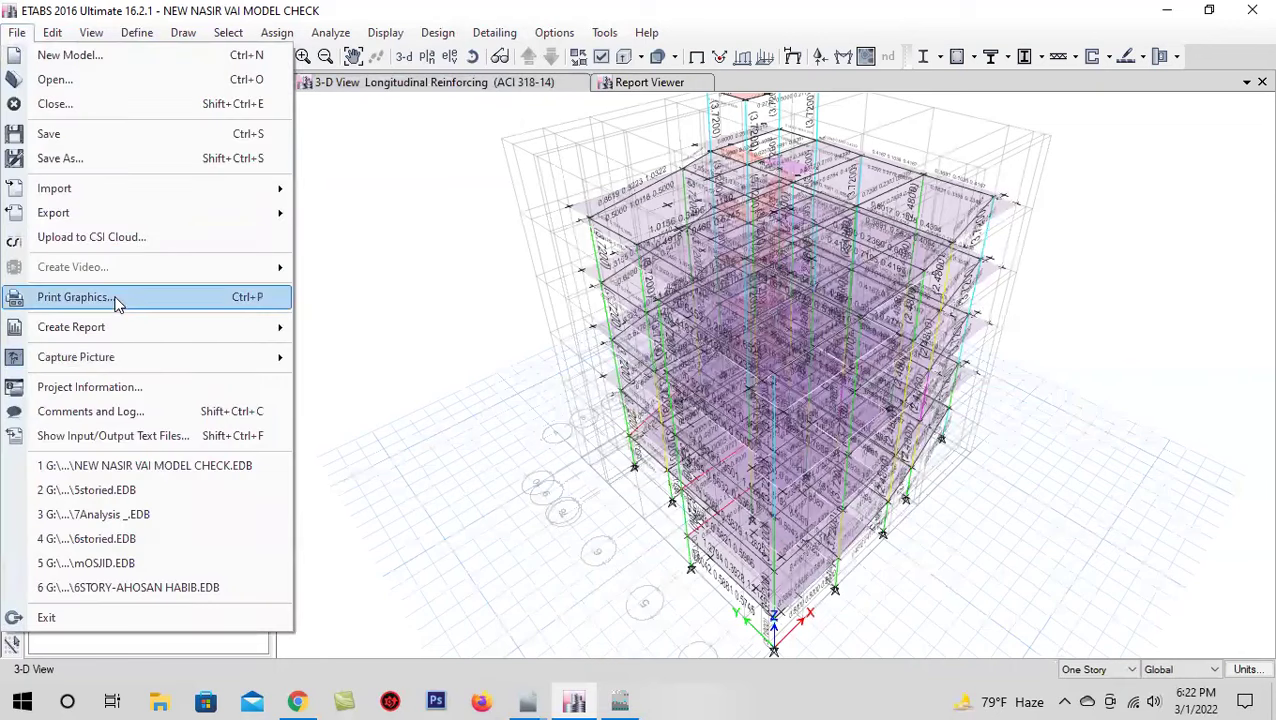
{"action": "mouse_move", "coordinate": [253, 333]}
{"action": "left_click", "coordinate": [366, 354]}
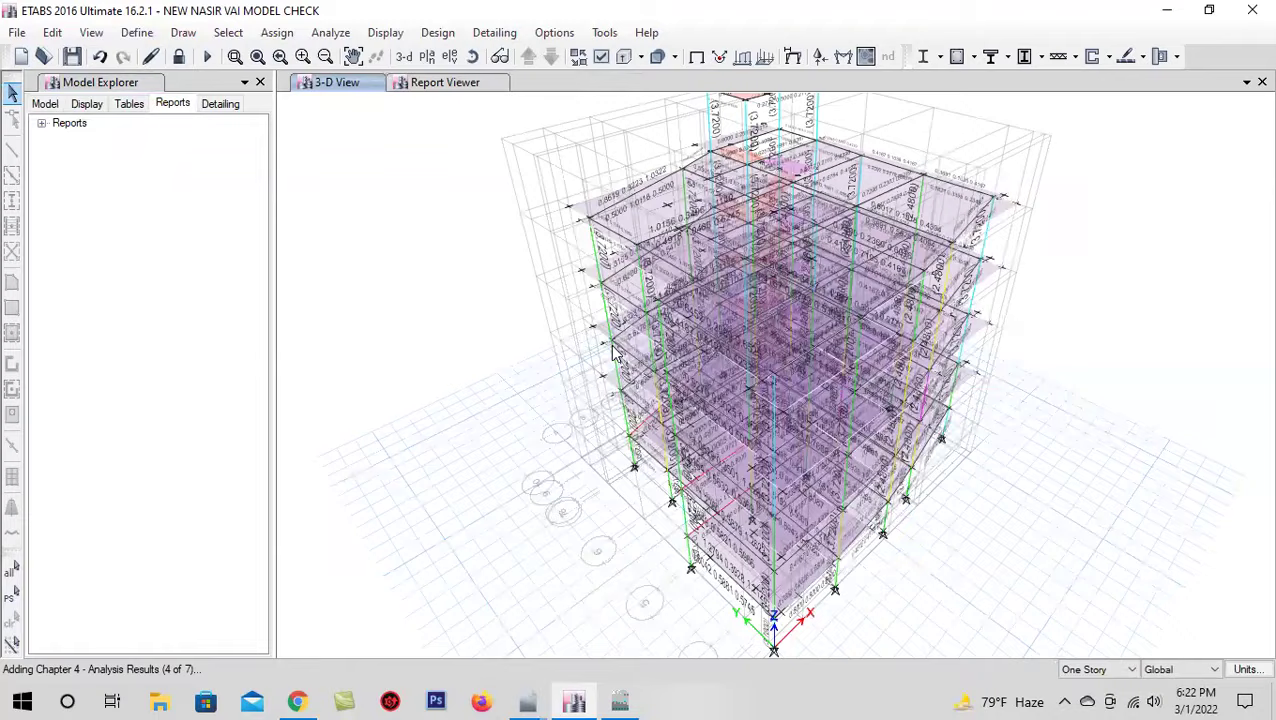
{"action": "scroll", "coordinate": [764, 410], "scroll_direction": "down", "scroll_amount": 5}
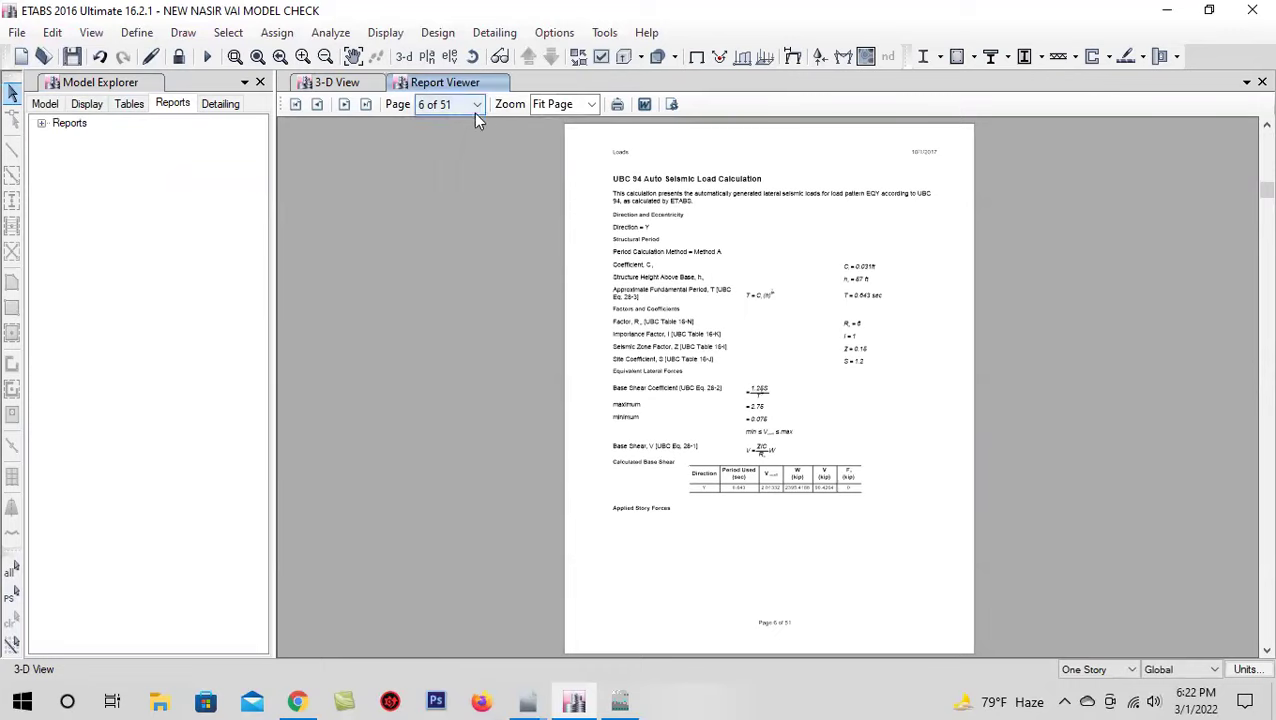
{"action": "left_click", "coordinate": [587, 105]}
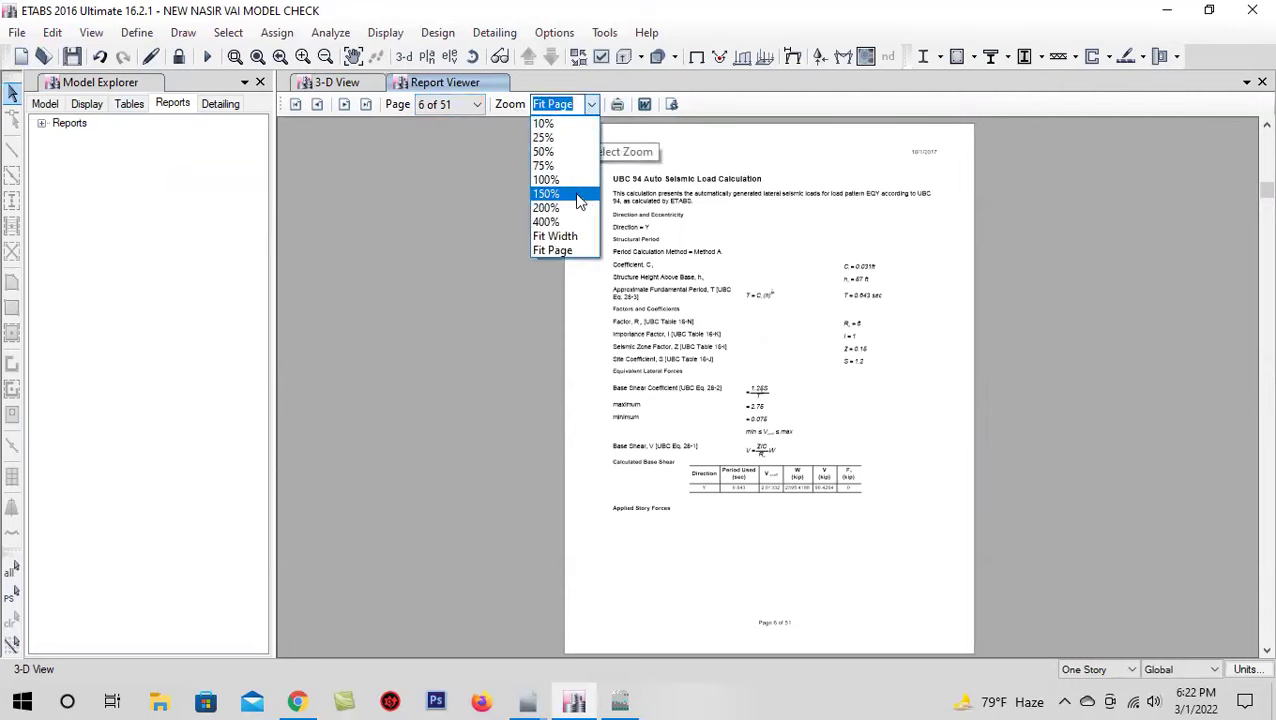
{"action": "left_click", "coordinate": [573, 167]}
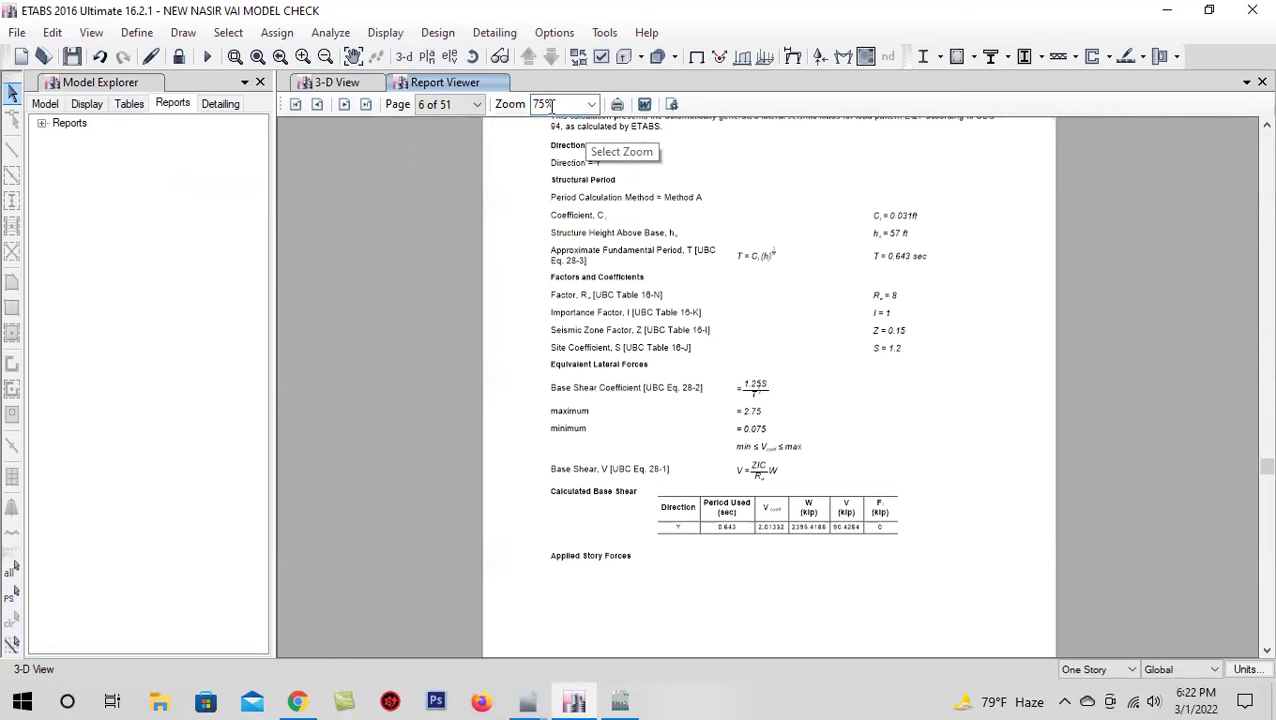
{"action": "left_click", "coordinate": [591, 105]}
{"action": "left_click", "coordinate": [574, 181]}
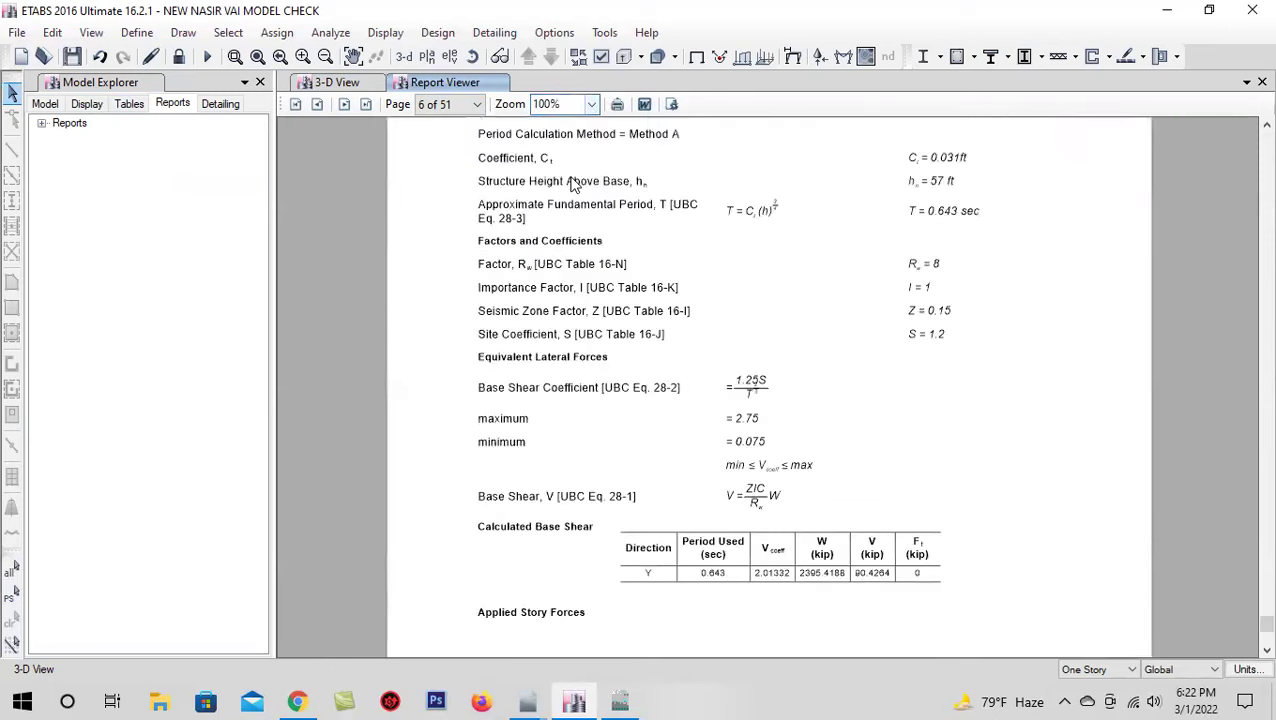
Examine the UBC 94 auto seismic load calculations and the applied story force tables for the X and Y directions
{"action": "scroll", "coordinate": [685, 466], "scroll_direction": "up", "scroll_amount": 15}
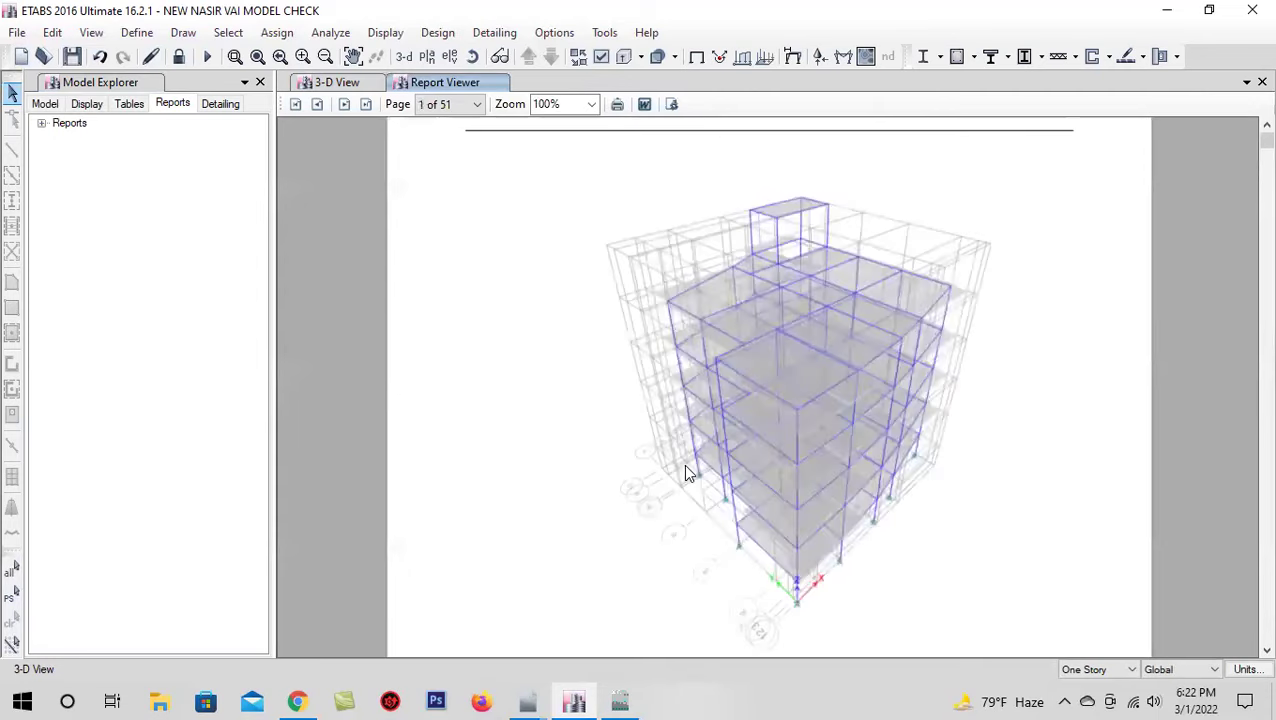
{"action": "scroll", "coordinate": [685, 470], "scroll_direction": "down", "scroll_amount": 10}
{"action": "scroll", "coordinate": [600, 400], "scroll_direction": "down", "scroll_amount": 5}
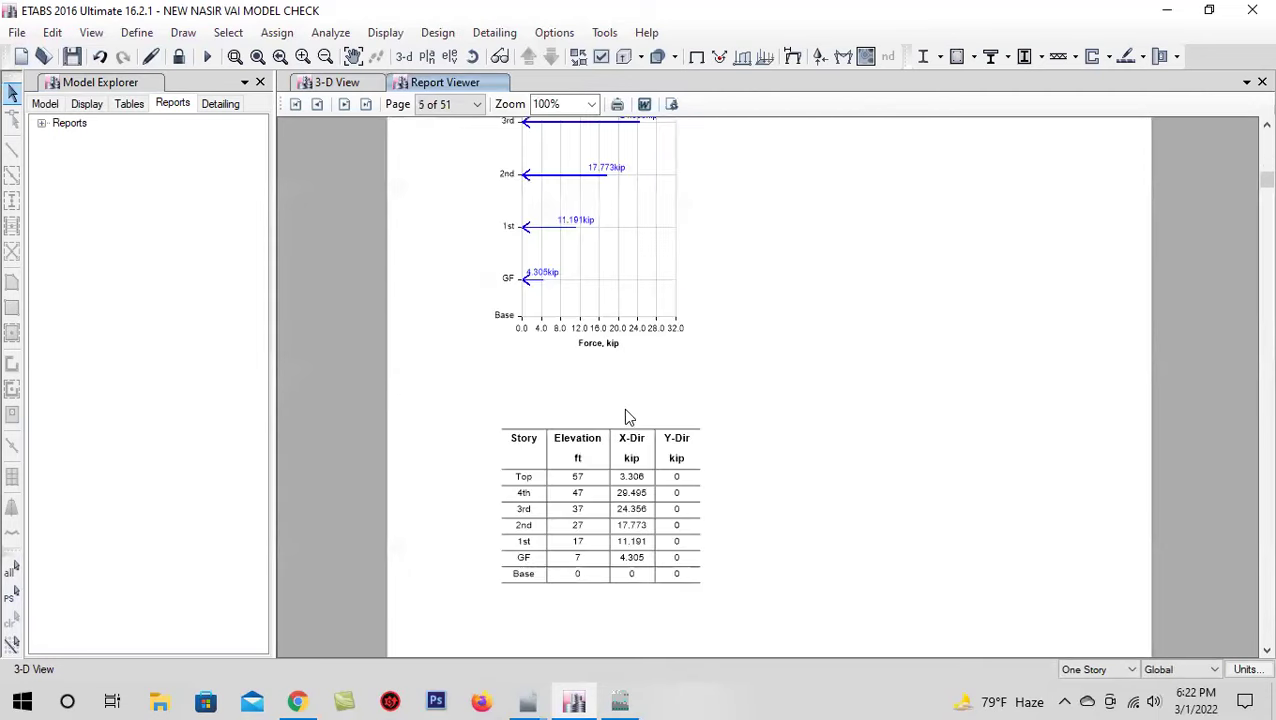
{"action": "scroll", "coordinate": [628, 415], "scroll_direction": "up", "scroll_amount": 3}
{"action": "scroll", "coordinate": [627, 413], "scroll_direction": "down", "scroll_amount": 3}
{"action": "scroll", "coordinate": [641, 541], "scroll_direction": "down", "scroll_amount": 3}
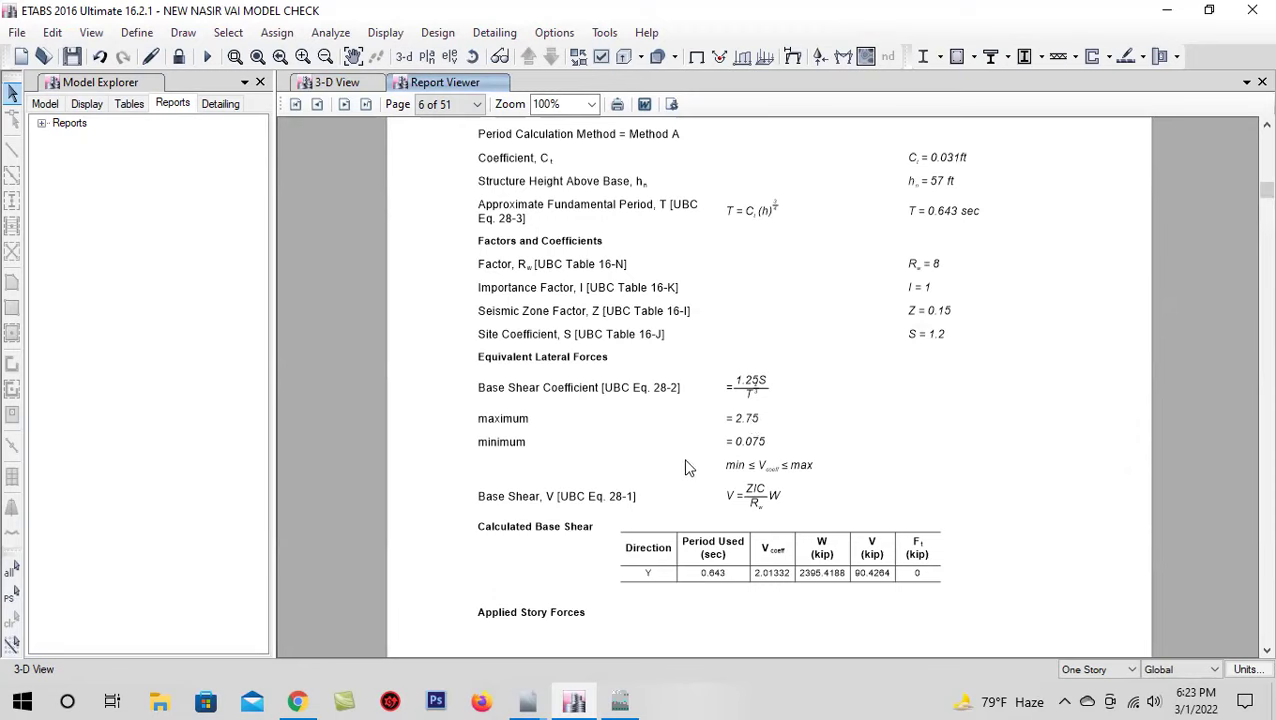
{"action": "scroll", "coordinate": [646, 445], "scroll_direction": "down", "scroll_amount": 5}
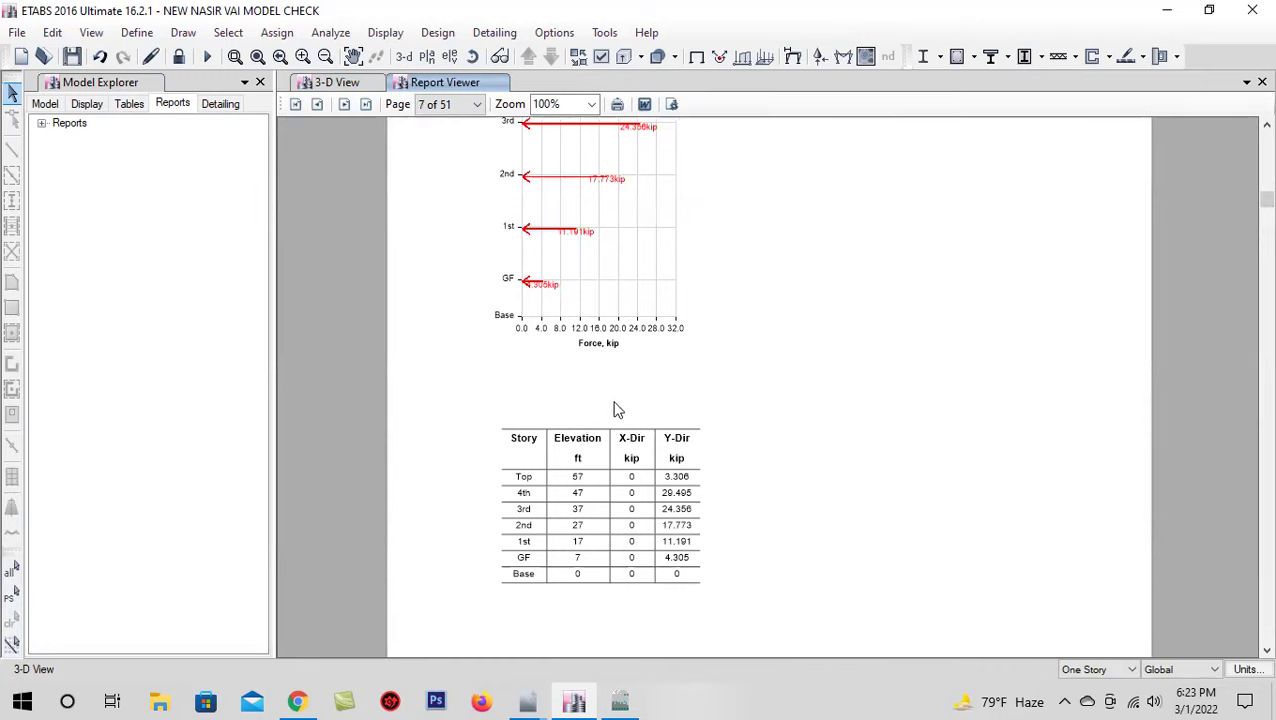
Examine the summary report's analysis results, from the base reactions through the diaphragm displacements and story drifts to the GF story forces
{"action": "scroll", "coordinate": [617, 409], "scroll_direction": "down", "scroll_amount": 5}
{"action": "scroll", "coordinate": [617, 409], "scroll_direction": "down", "scroll_amount": 10}
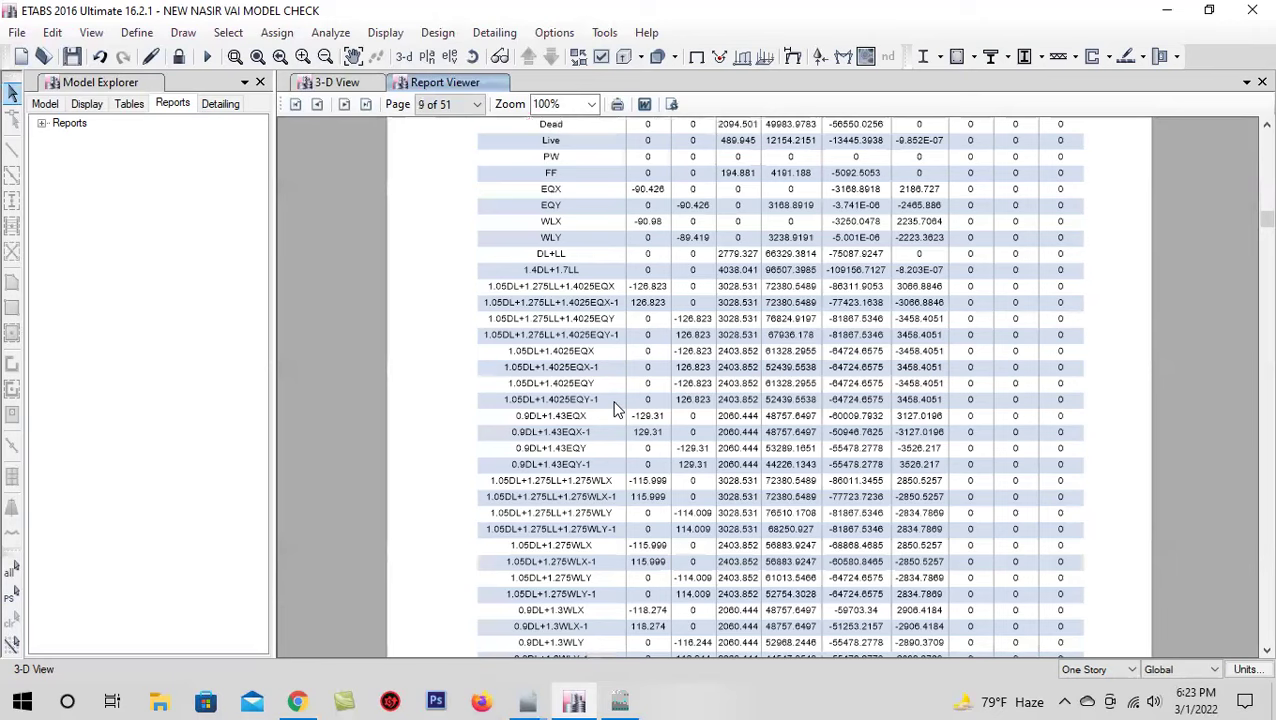
{"action": "scroll", "coordinate": [617, 409], "scroll_direction": "up", "scroll_amount": 5}
{"action": "scroll", "coordinate": [663, 408], "scroll_direction": "down", "scroll_amount": 20}
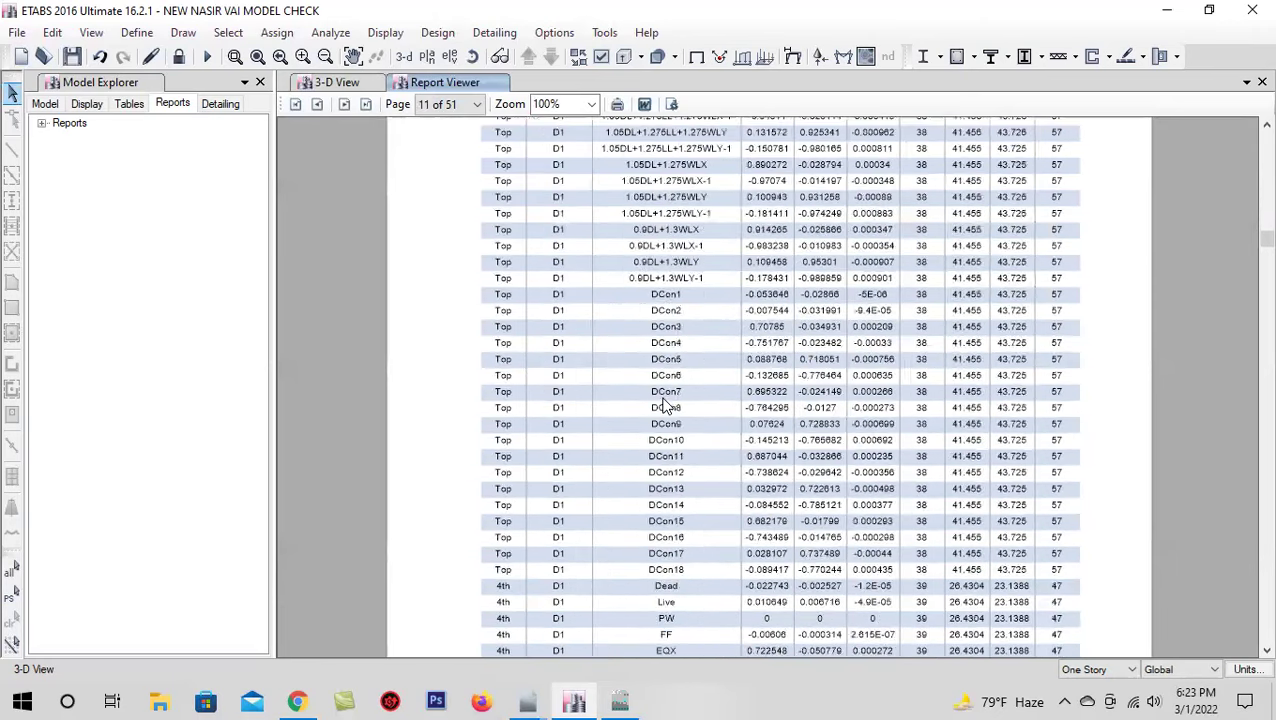
{"action": "scroll", "coordinate": [678, 556], "scroll_direction": "down", "scroll_amount": 20}
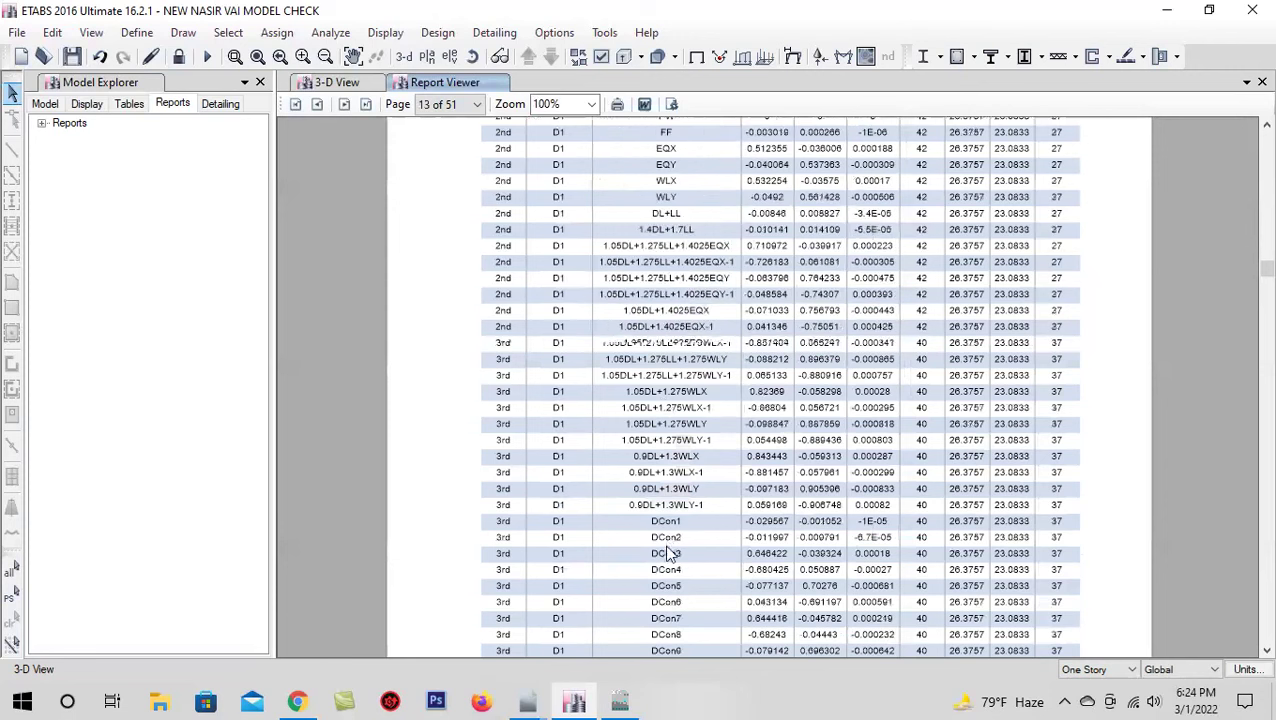
{"action": "scroll", "coordinate": [686, 545], "scroll_direction": "down", "scroll_amount": 20}
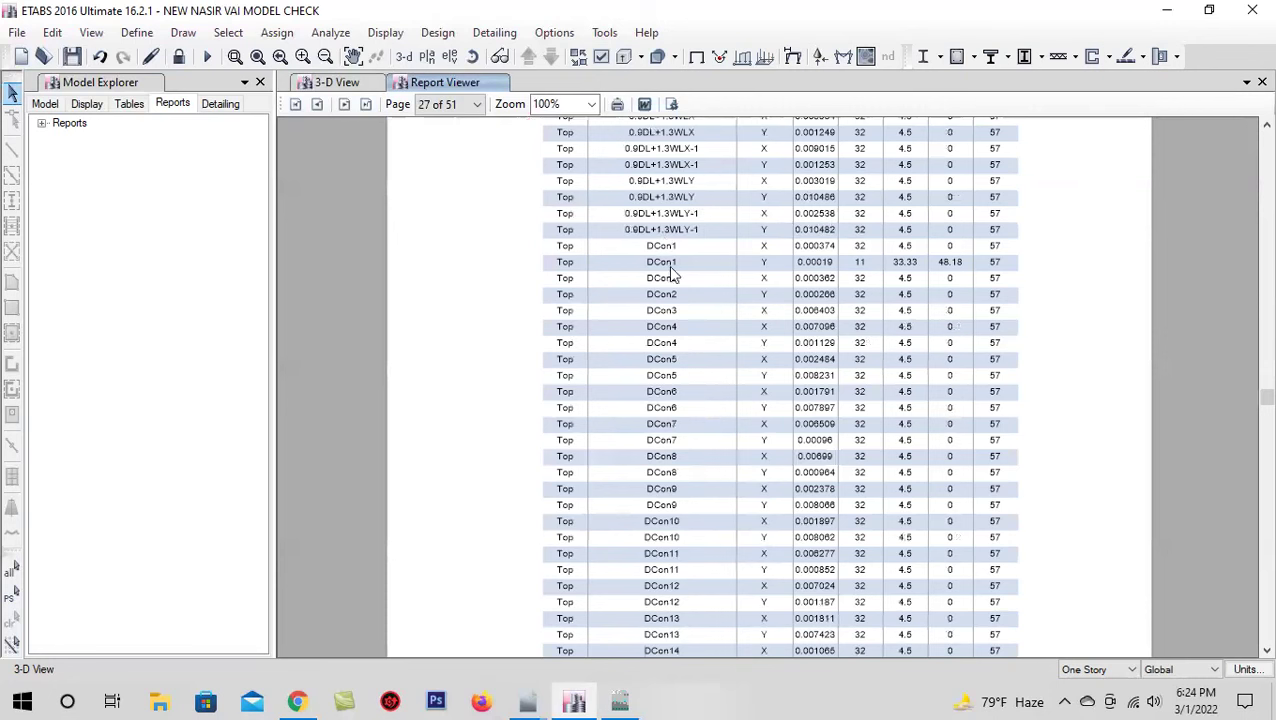
{"action": "scroll", "coordinate": [792, 548], "scroll_direction": "down", "scroll_amount": 20}
{"action": "scroll", "coordinate": [787, 553], "scroll_direction": "down", "scroll_amount": 20}
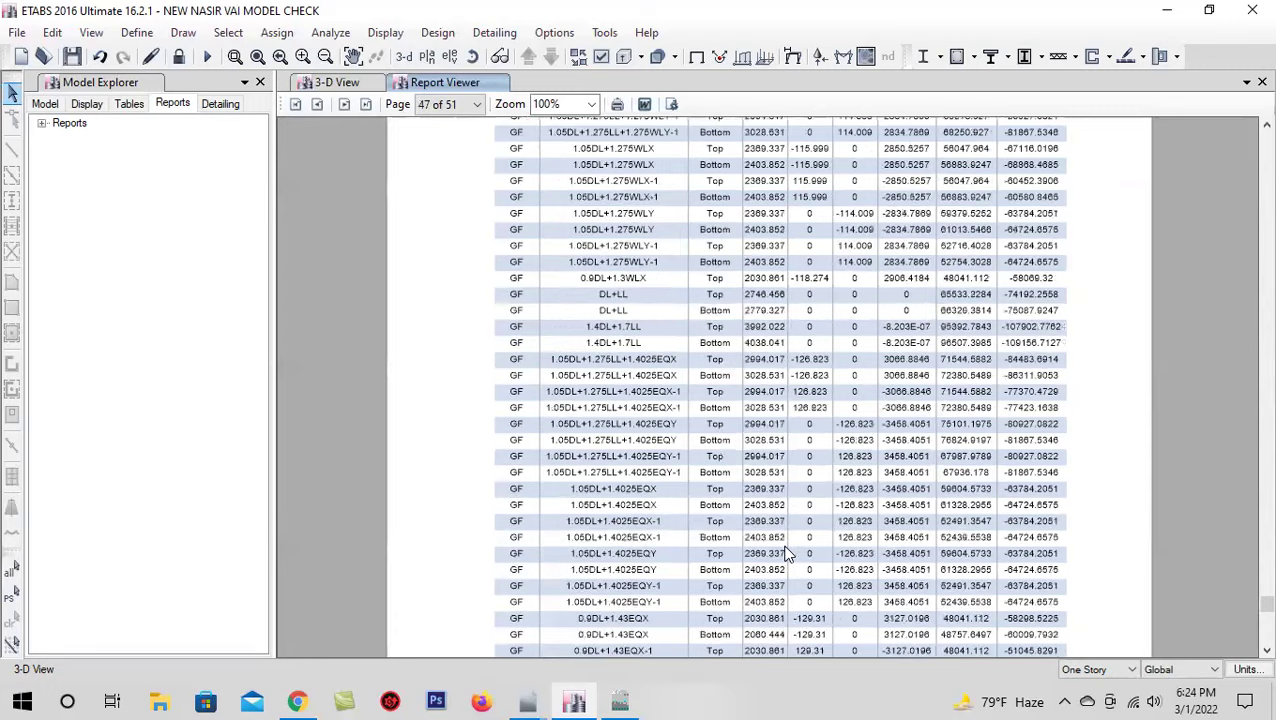
{"action": "scroll", "coordinate": [787, 553], "scroll_direction": "down", "scroll_amount": 15}
{"action": "scroll", "coordinate": [787, 553], "scroll_direction": "up", "scroll_amount": 15}
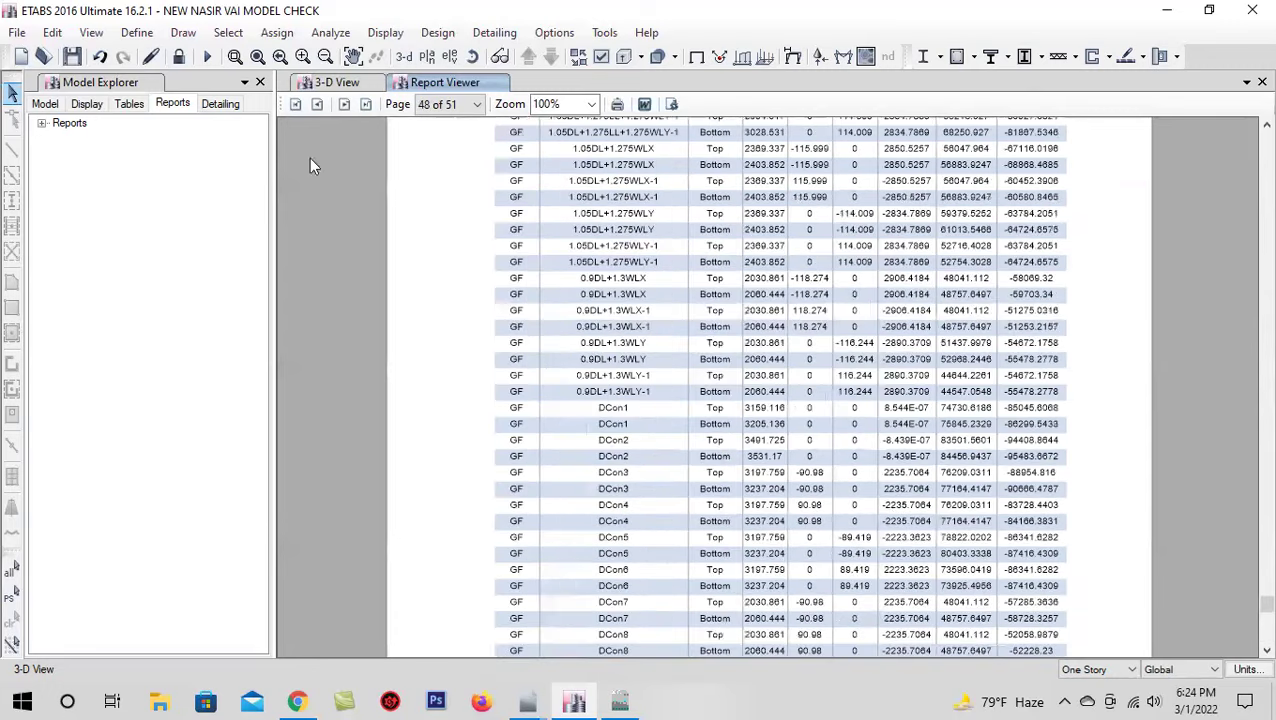
Generate the full project report and read from its table of contents to the Structure Data tables
{"action": "left_click", "coordinate": [17, 32]}
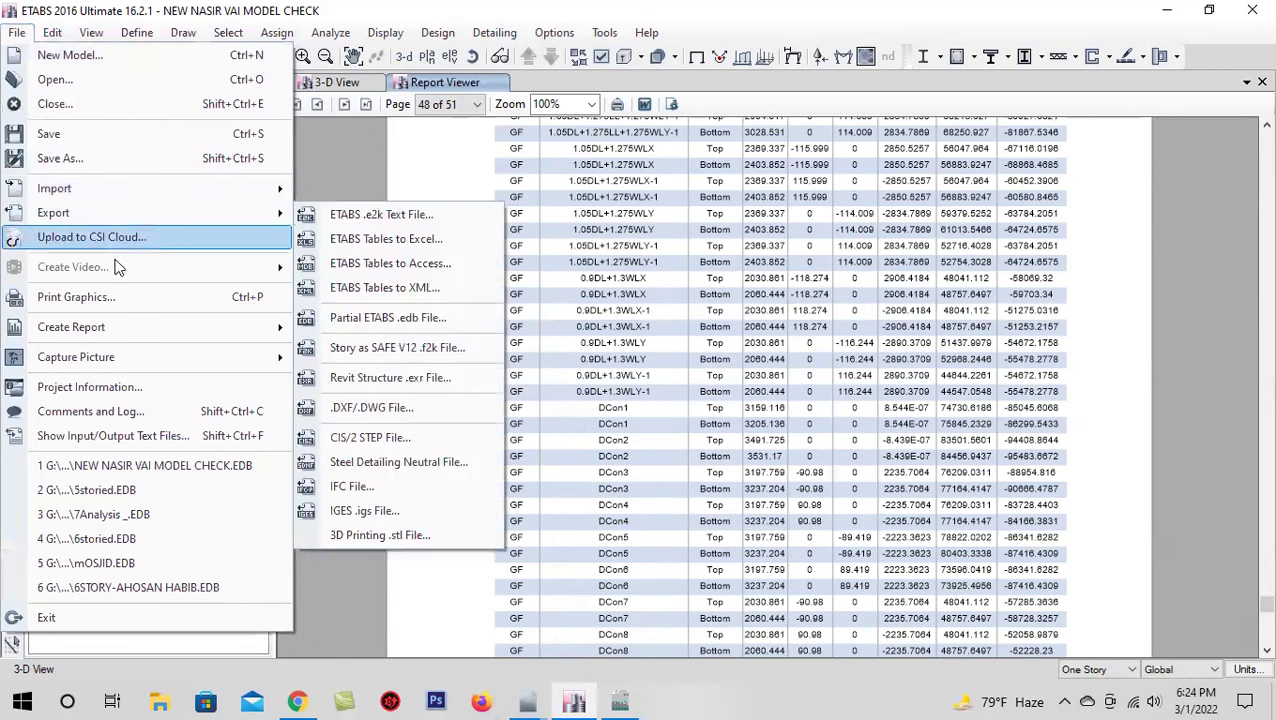
{"action": "mouse_move", "coordinate": [156, 333]}
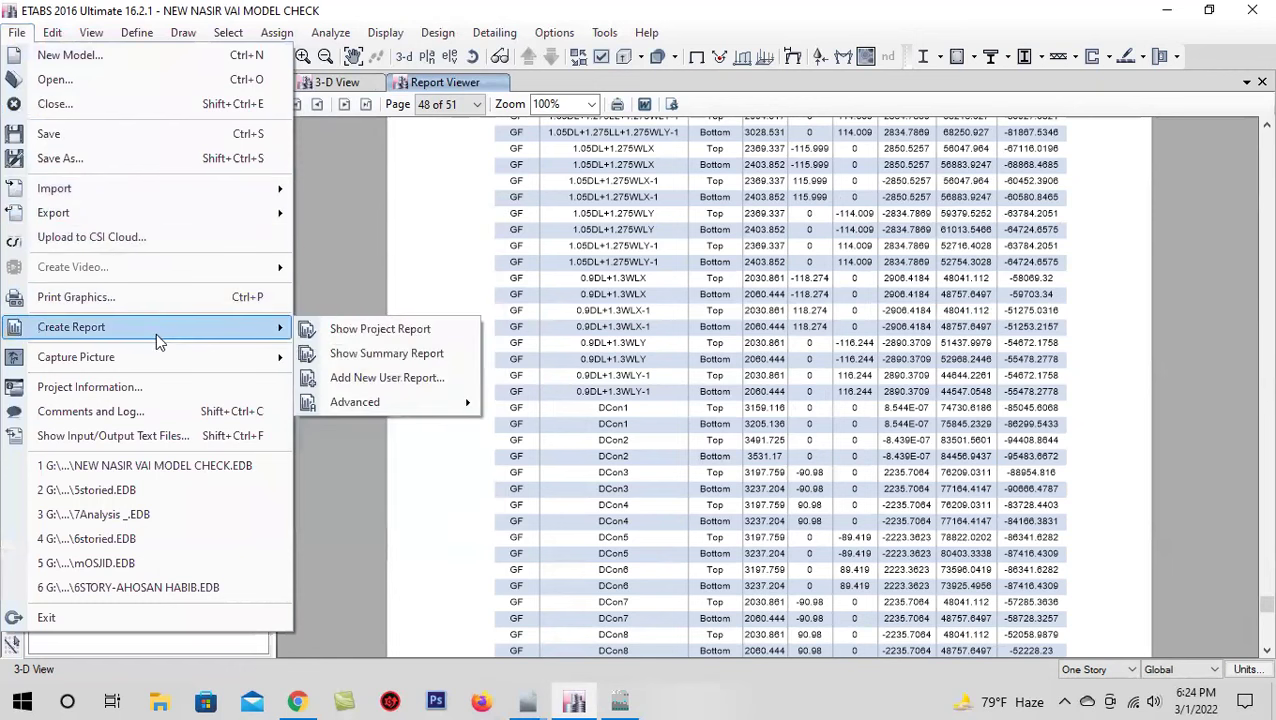
{"action": "left_click", "coordinate": [334, 336]}
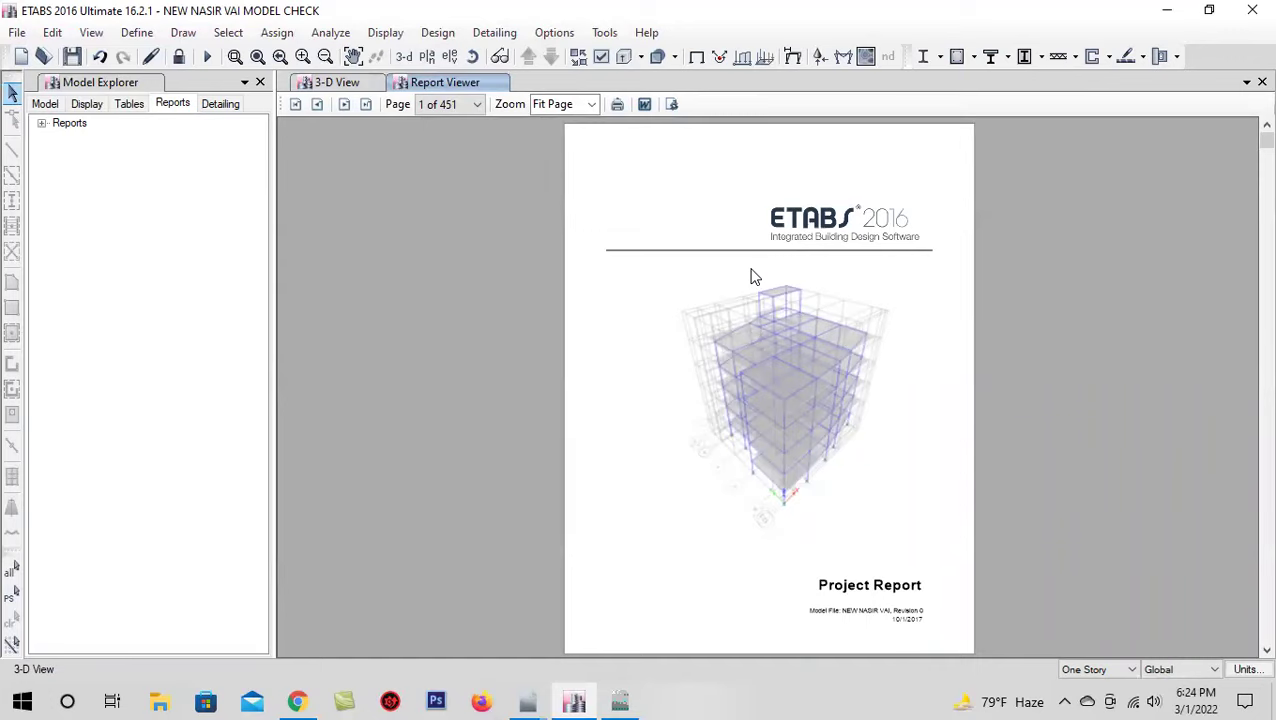
{"action": "scroll", "coordinate": [670, 390], "scroll_direction": "down", "scroll_amount": 1}
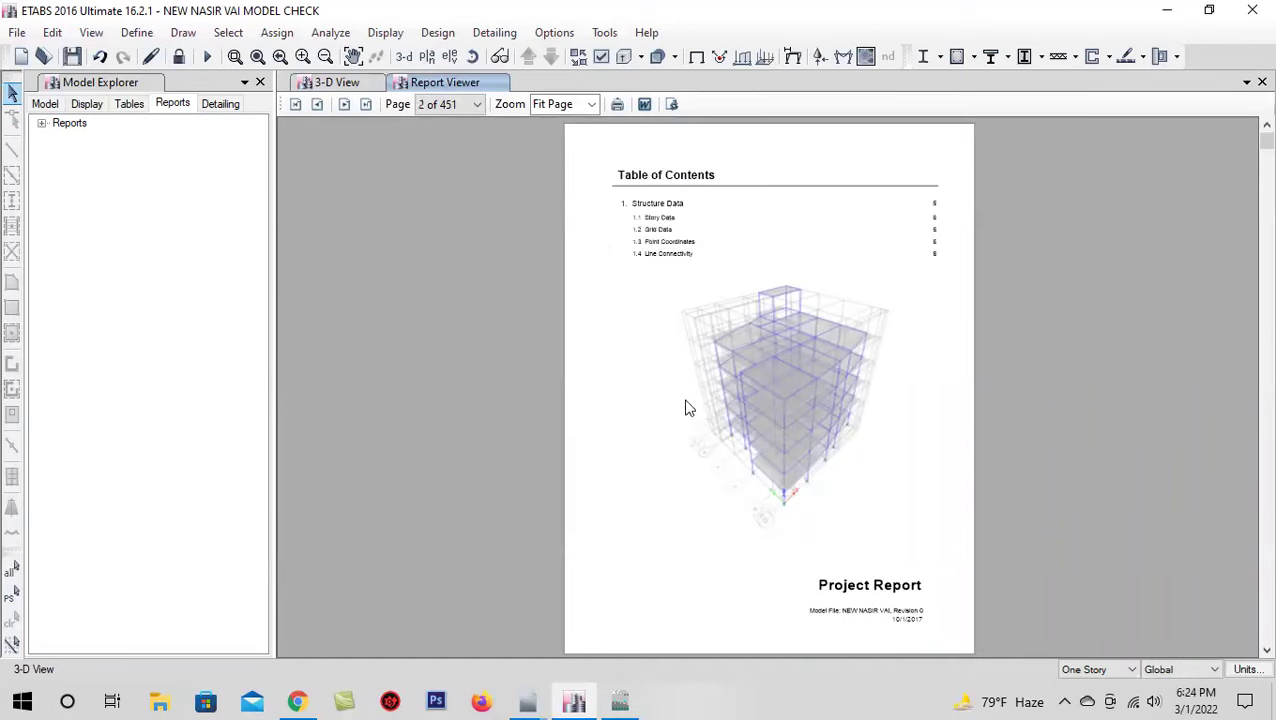
{"action": "scroll", "coordinate": [683, 400], "scroll_direction": "down", "scroll_amount": 2}
{"action": "scroll", "coordinate": [691, 407], "scroll_direction": "down", "scroll_amount": 3}
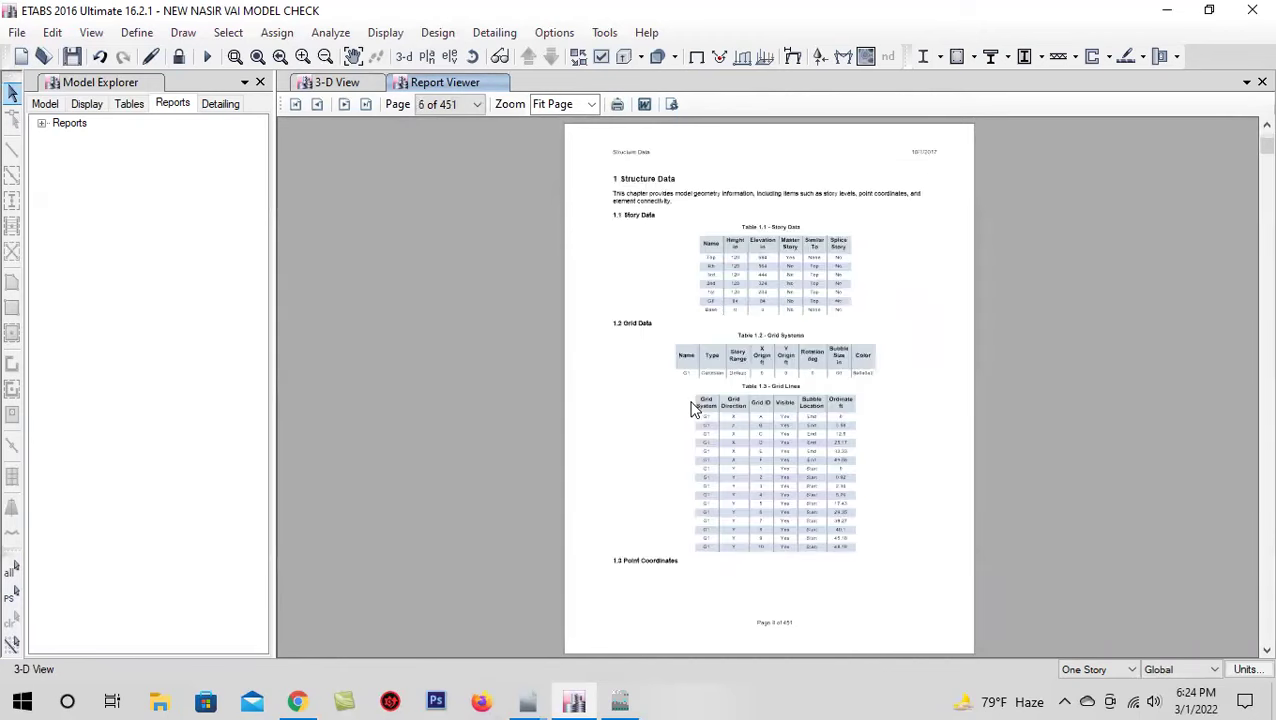
{"action": "scroll", "coordinate": [690, 408], "scroll_direction": "down", "scroll_amount": 1}
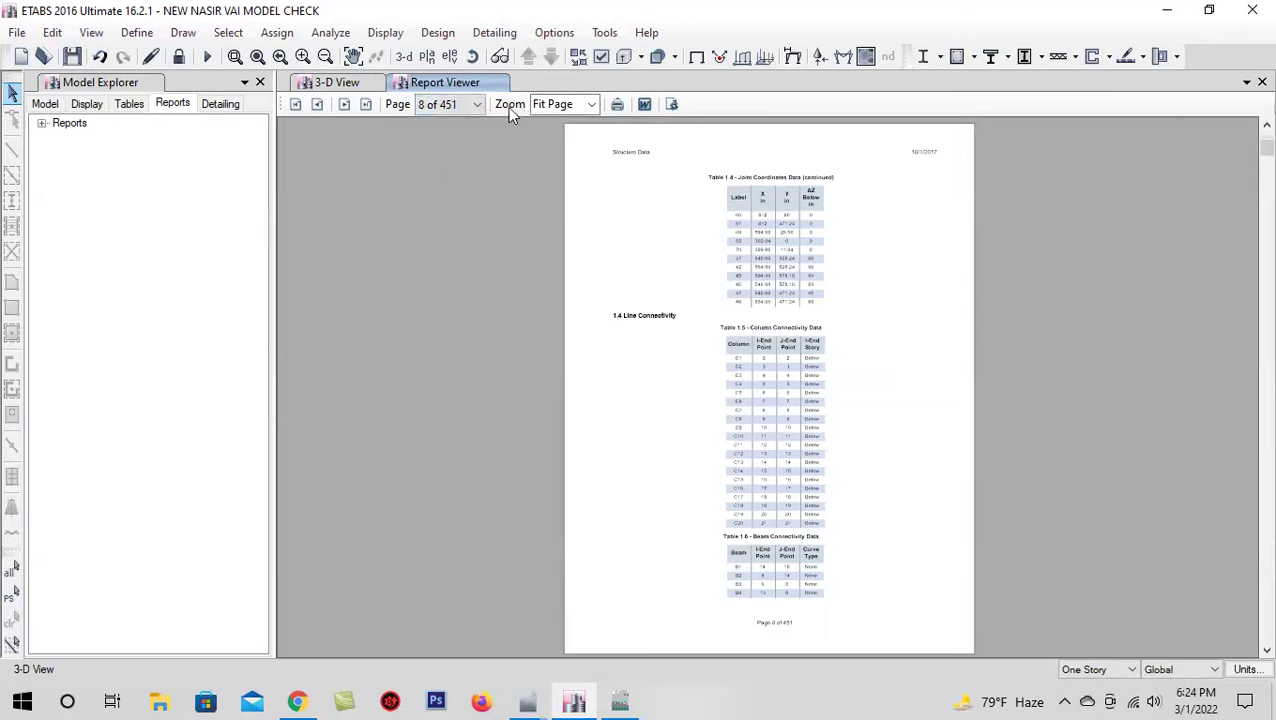
Set the project report zoom to 100% and examine the connectivity, mass, group, material, frame section and shell section tables
{"action": "left_click", "coordinate": [589, 105]}
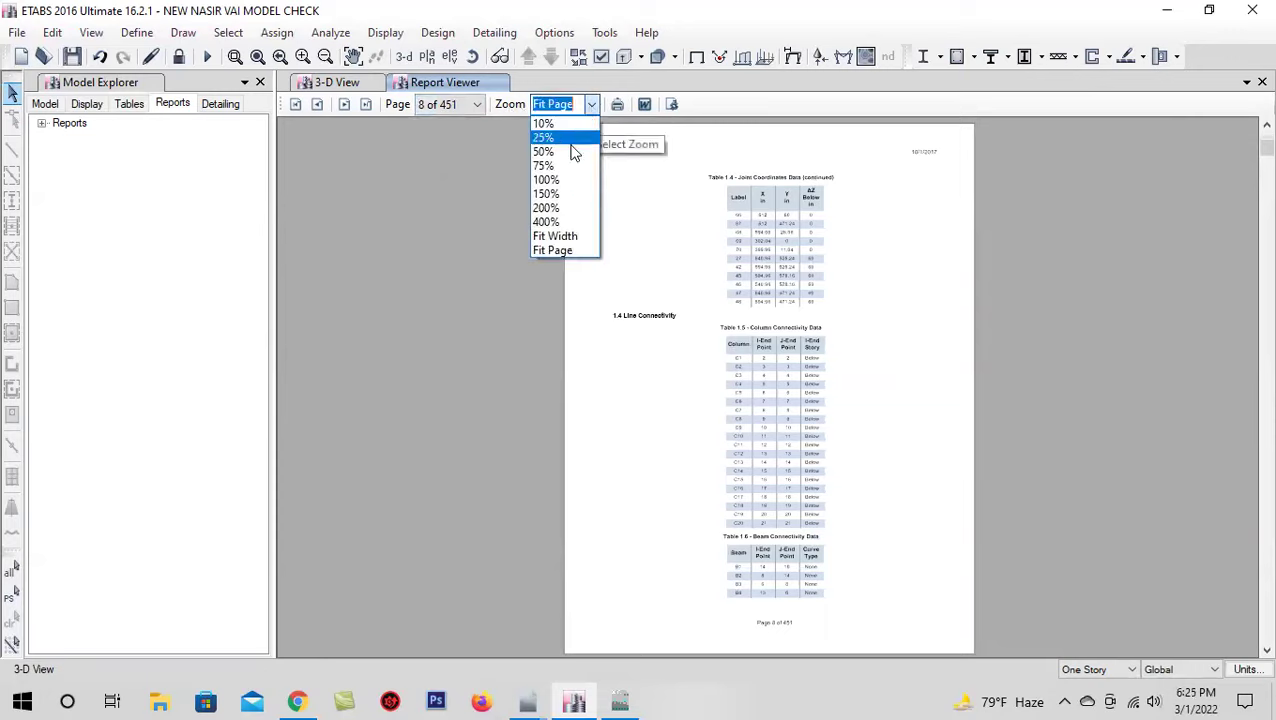
{"action": "left_click", "coordinate": [575, 179]}
{"action": "scroll", "coordinate": [726, 500], "scroll_direction": "down", "scroll_amount": 5}
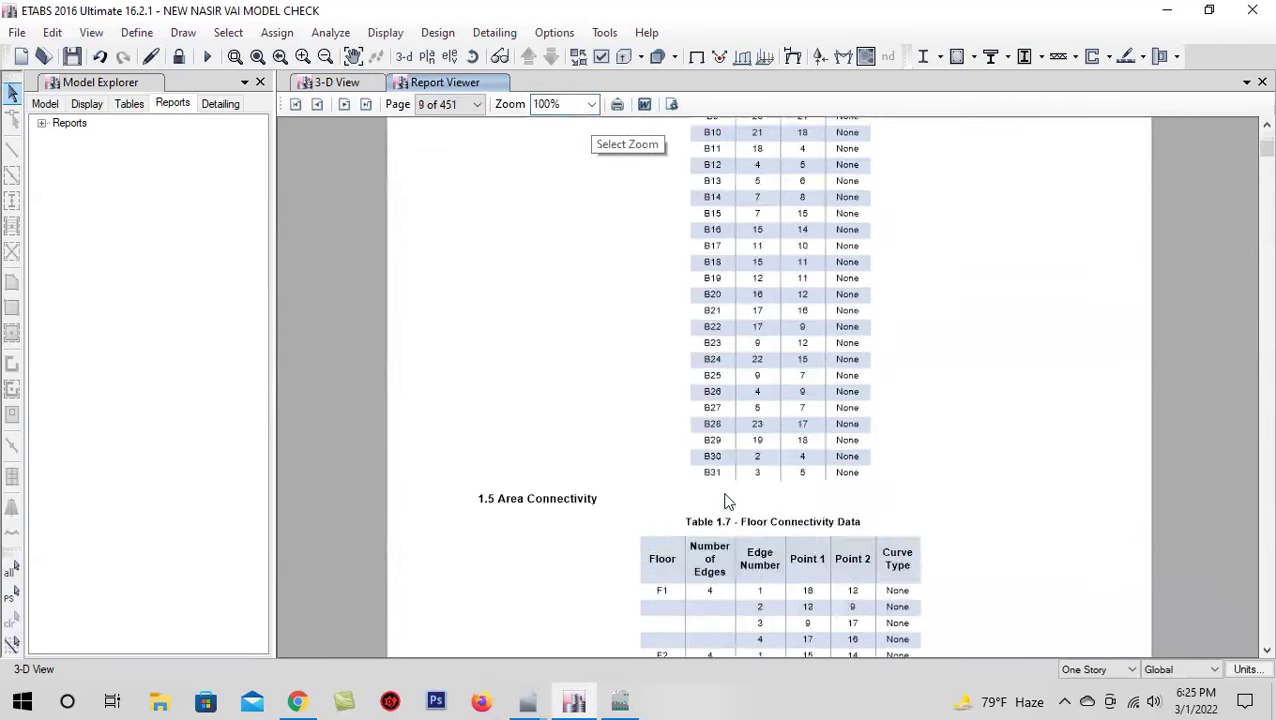
{"action": "scroll", "coordinate": [726, 500], "scroll_direction": "down", "scroll_amount": 20}
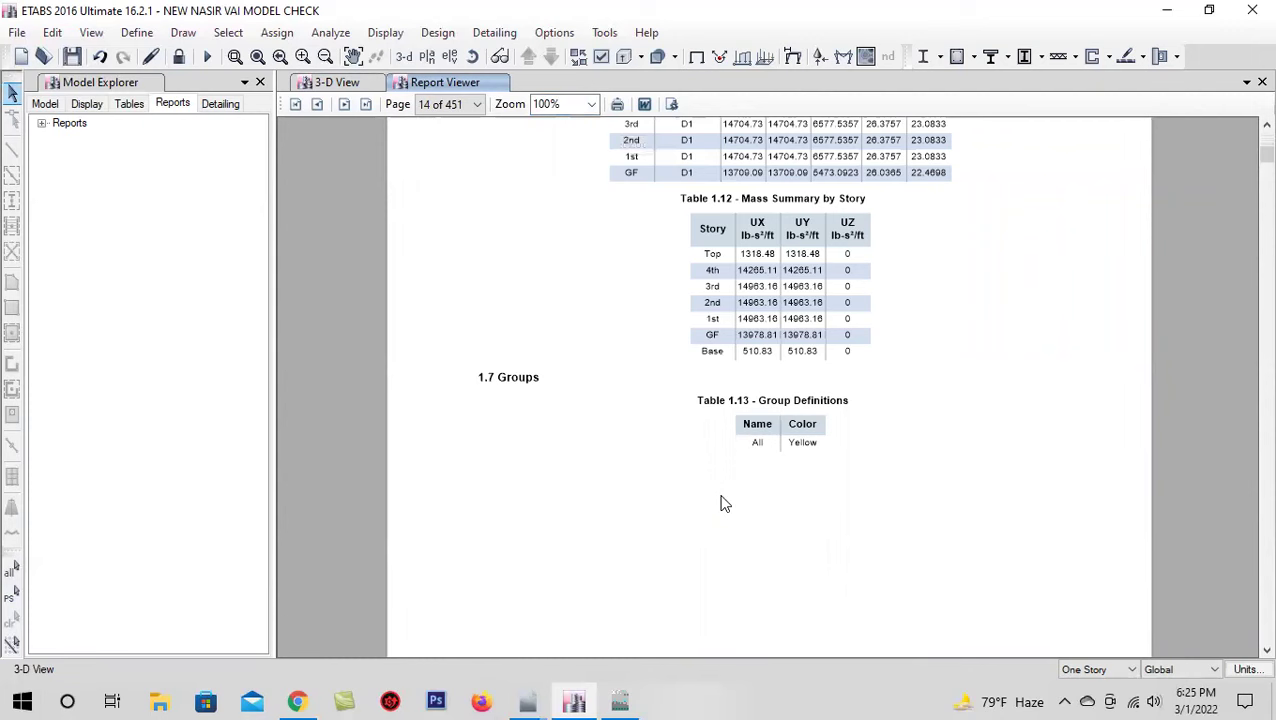
{"action": "scroll", "coordinate": [726, 503], "scroll_direction": "down", "scroll_amount": 5}
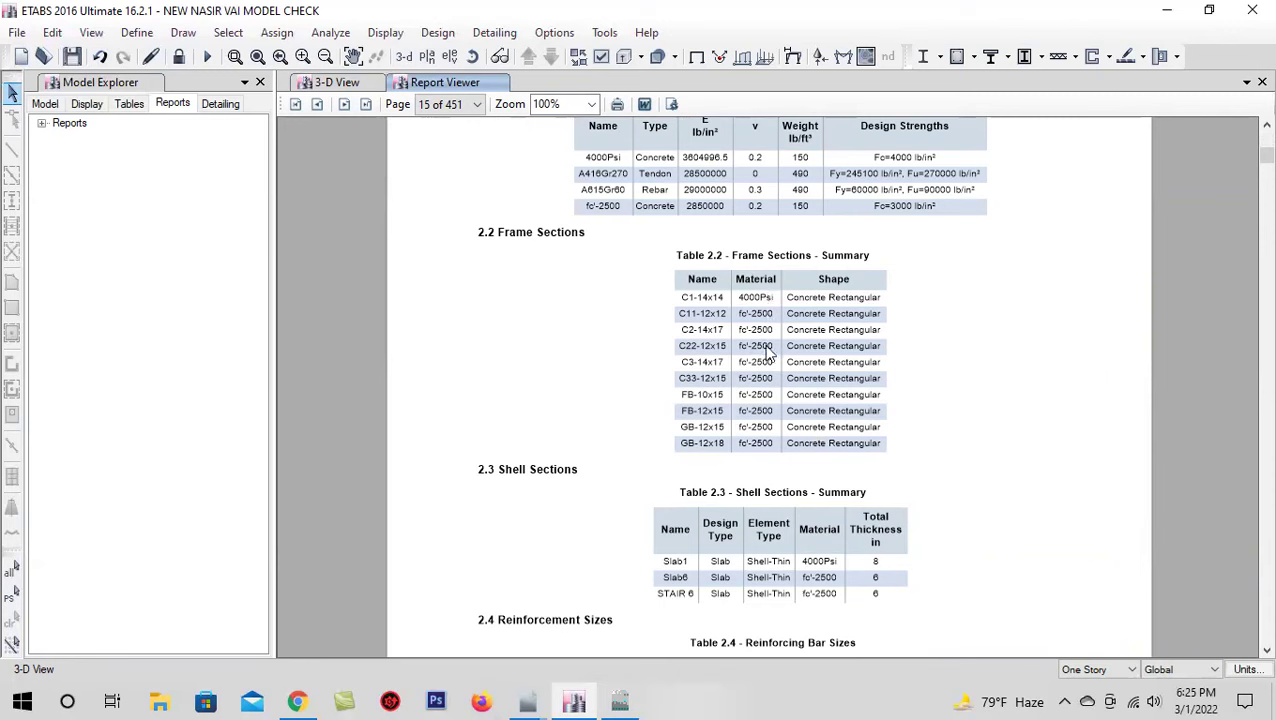
Skim the project report from the reinforcing bar sizes through the joint and frame assignment tables to the wind load calculations
{"action": "scroll", "coordinate": [760, 492], "scroll_direction": "down", "scroll_amount": 10}
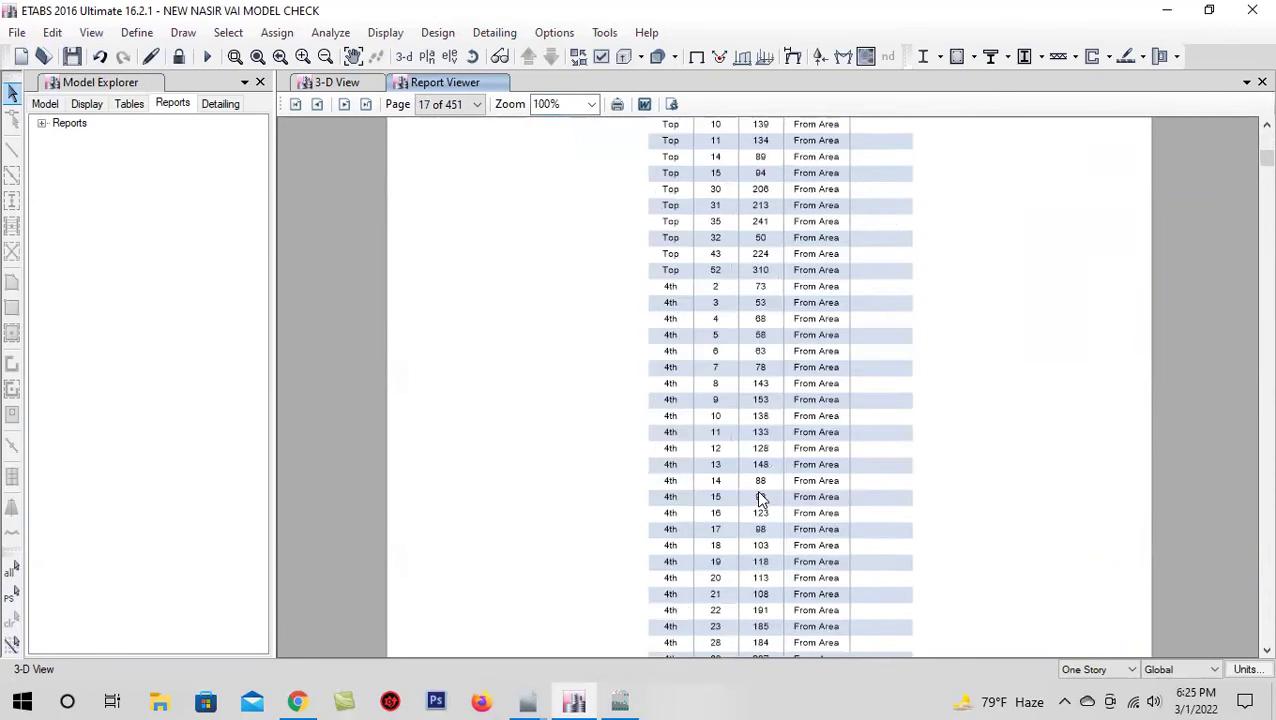
{"action": "scroll", "coordinate": [760, 497], "scroll_direction": "down", "scroll_amount": 20}
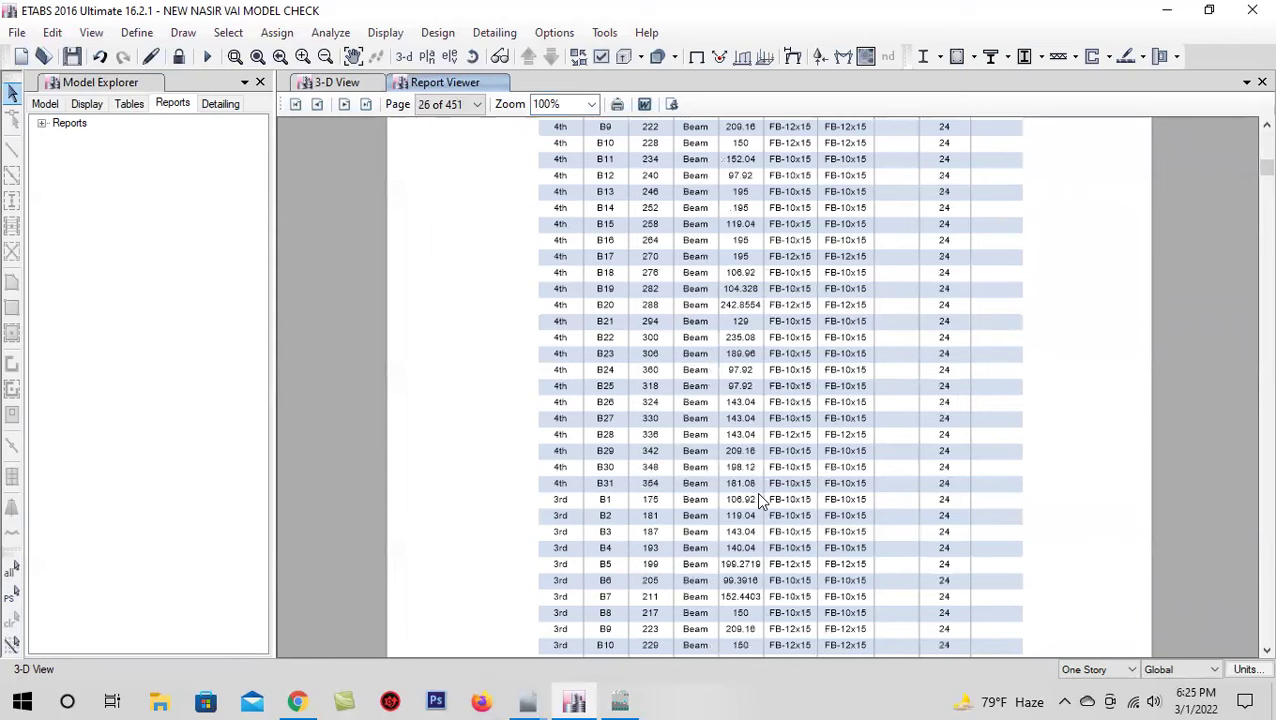
{"action": "scroll", "coordinate": [760, 500], "scroll_direction": "down", "scroll_amount": 12}
{"action": "scroll", "coordinate": [760, 500], "scroll_direction": "down", "scroll_amount": 9}
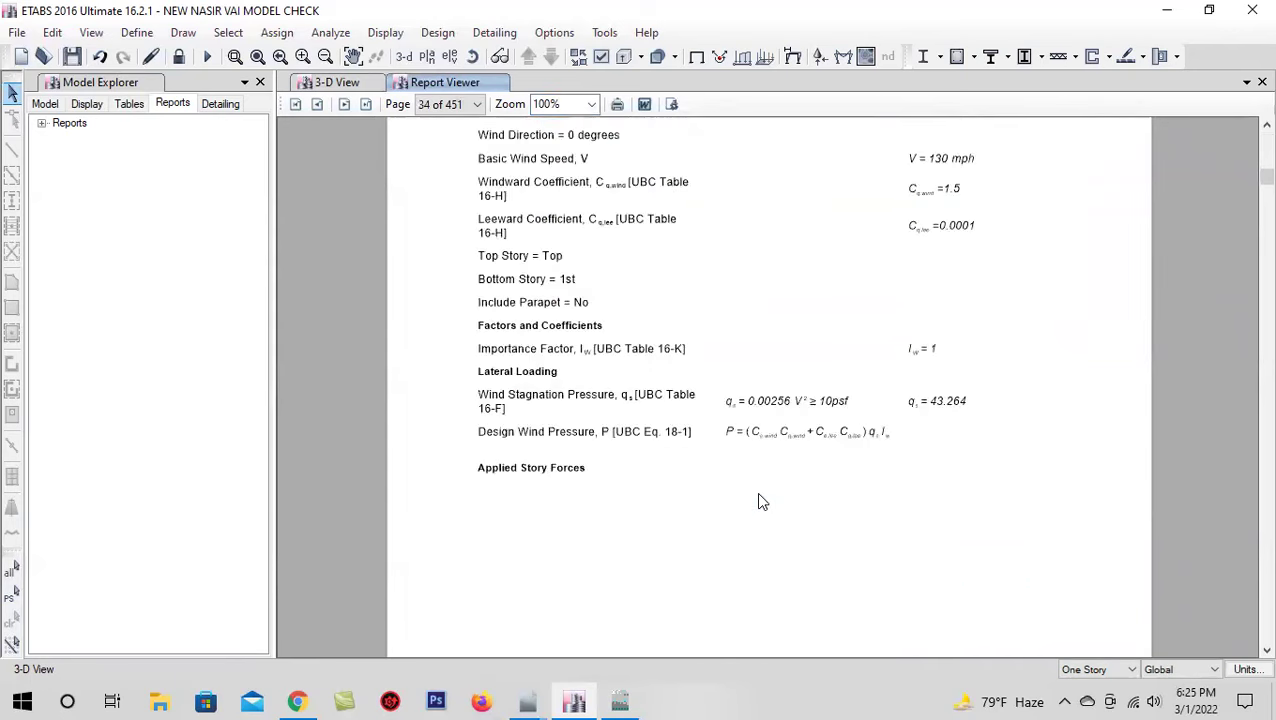
Examine the UBC wind load calculations and applied story forces for the 0 and 90 degree wind directions
{"action": "scroll", "coordinate": [757, 492], "scroll_direction": "down", "scroll_amount": 3}
{"action": "scroll", "coordinate": [706, 503], "scroll_direction": "down", "scroll_amount": 3}
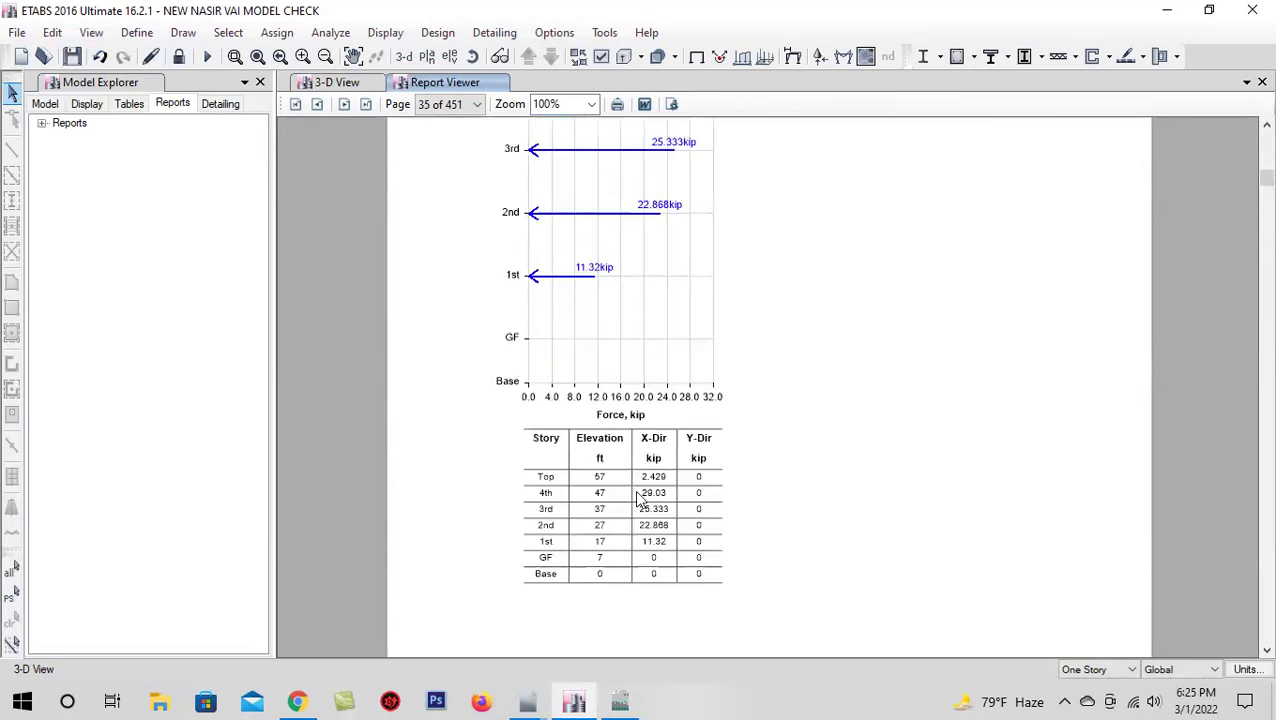
{"action": "scroll", "coordinate": [638, 500], "scroll_direction": "down", "scroll_amount": 3}
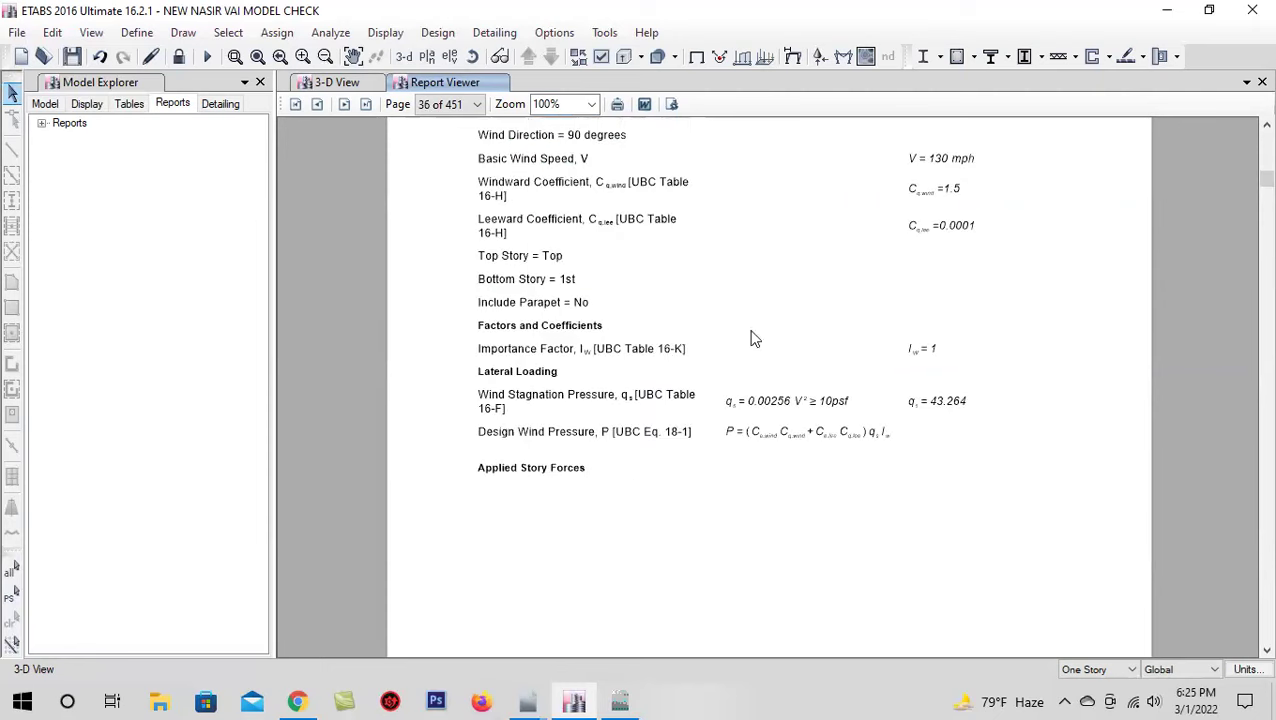
{"action": "scroll", "coordinate": [732, 440], "scroll_direction": "down", "scroll_amount": 5}
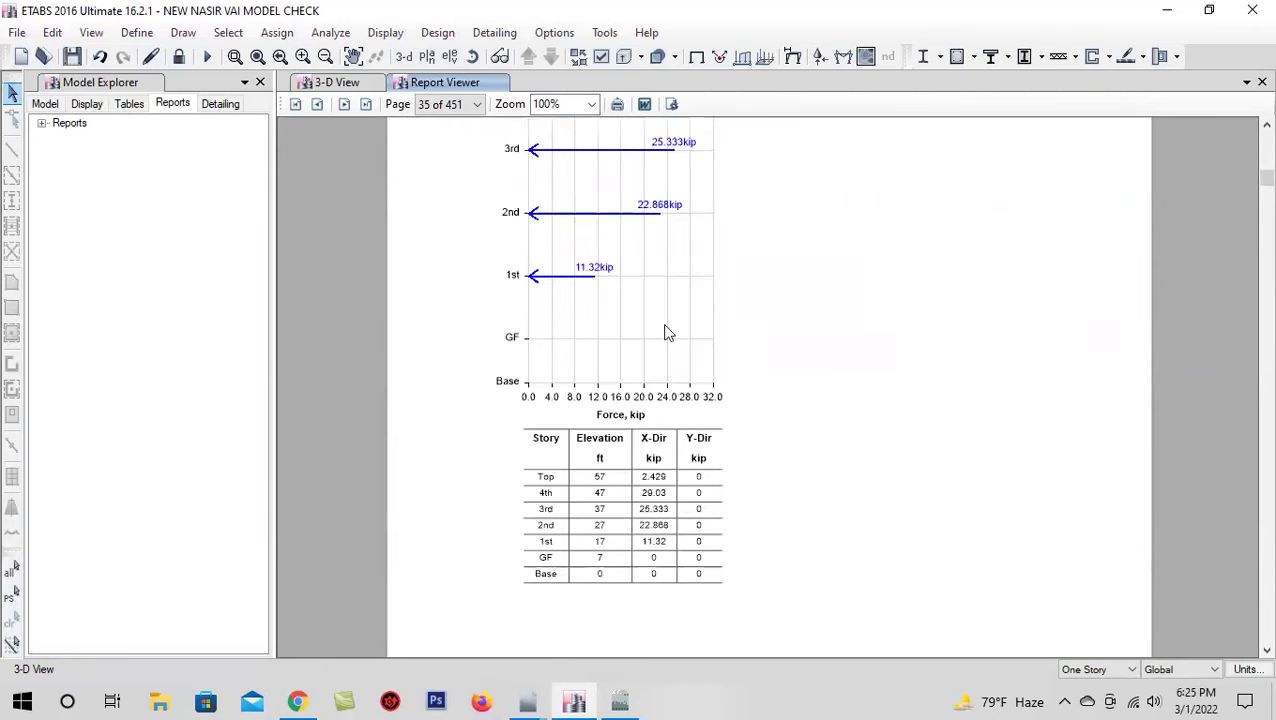
{"action": "scroll", "coordinate": [664, 362], "scroll_direction": "up", "scroll_amount": 5}
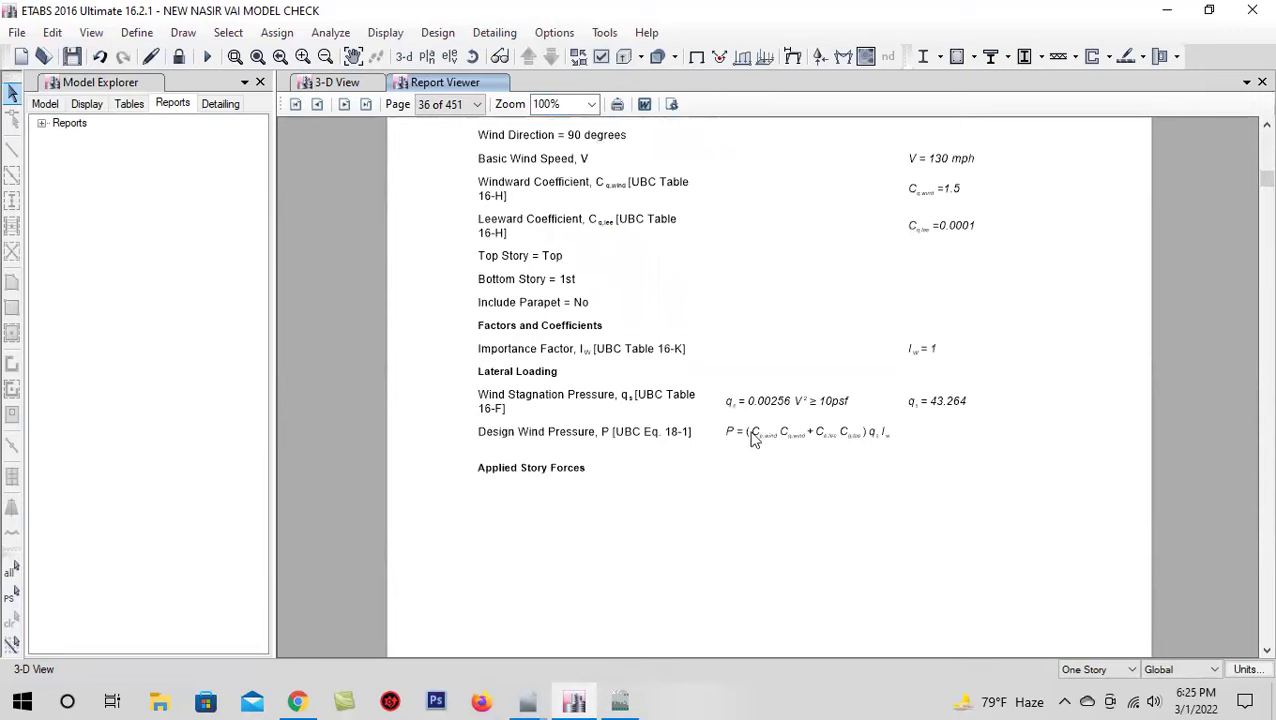
{"action": "scroll", "coordinate": [745, 447], "scroll_direction": "down", "scroll_amount": 3}
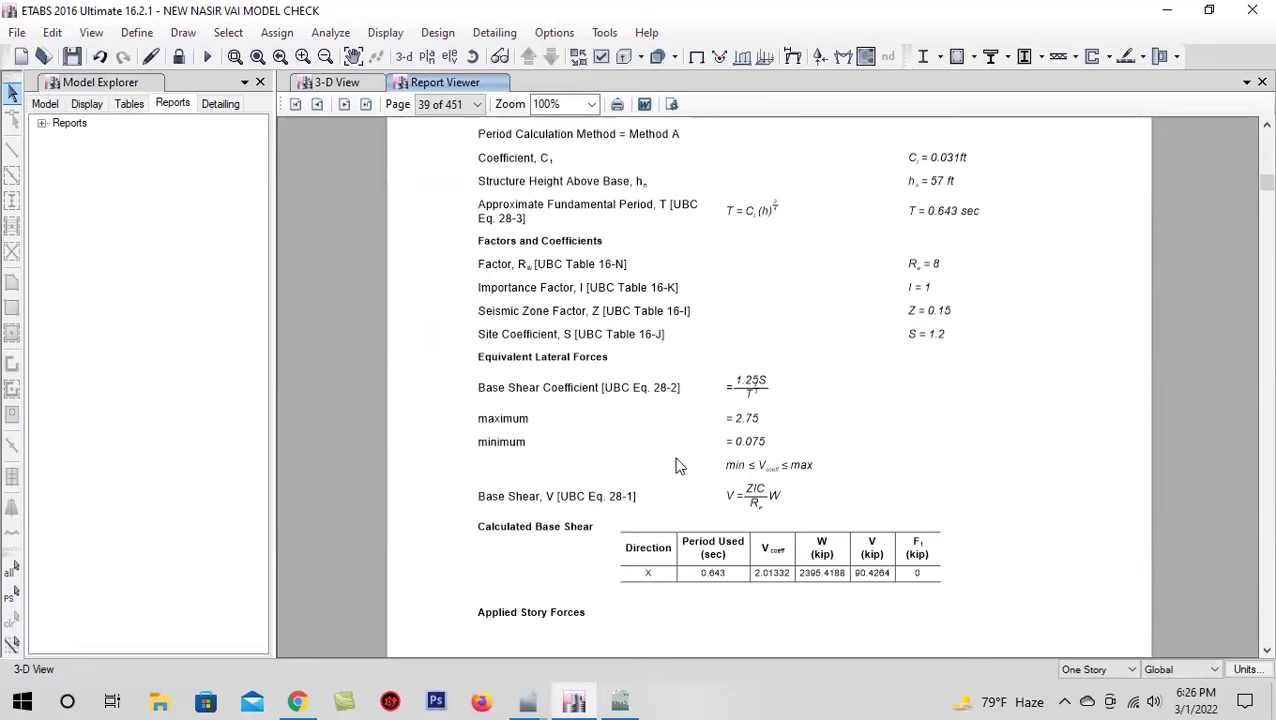
Examine the project report's seismic base shear calculations and applied story force tables for the X and Y directions
{"action": "scroll", "coordinate": [677, 465], "scroll_direction": "down", "scroll_amount": 5}
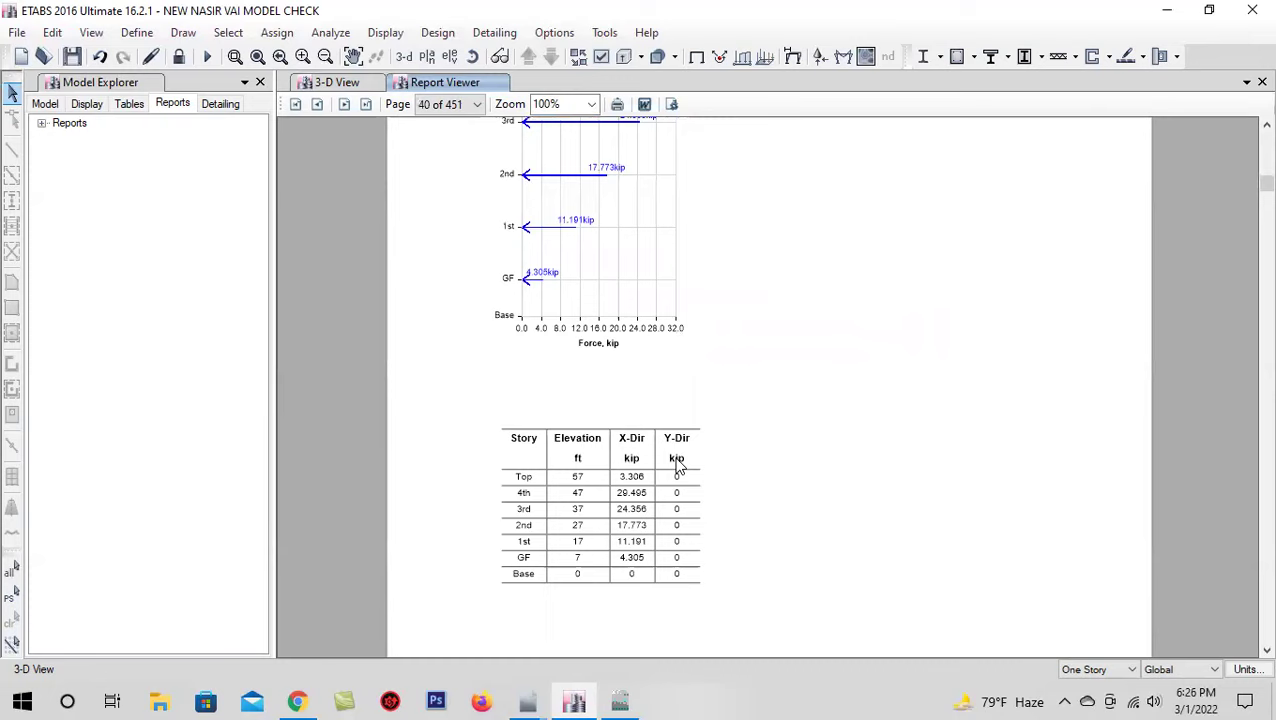
{"action": "scroll", "coordinate": [677, 465], "scroll_direction": "down", "scroll_amount": 5}
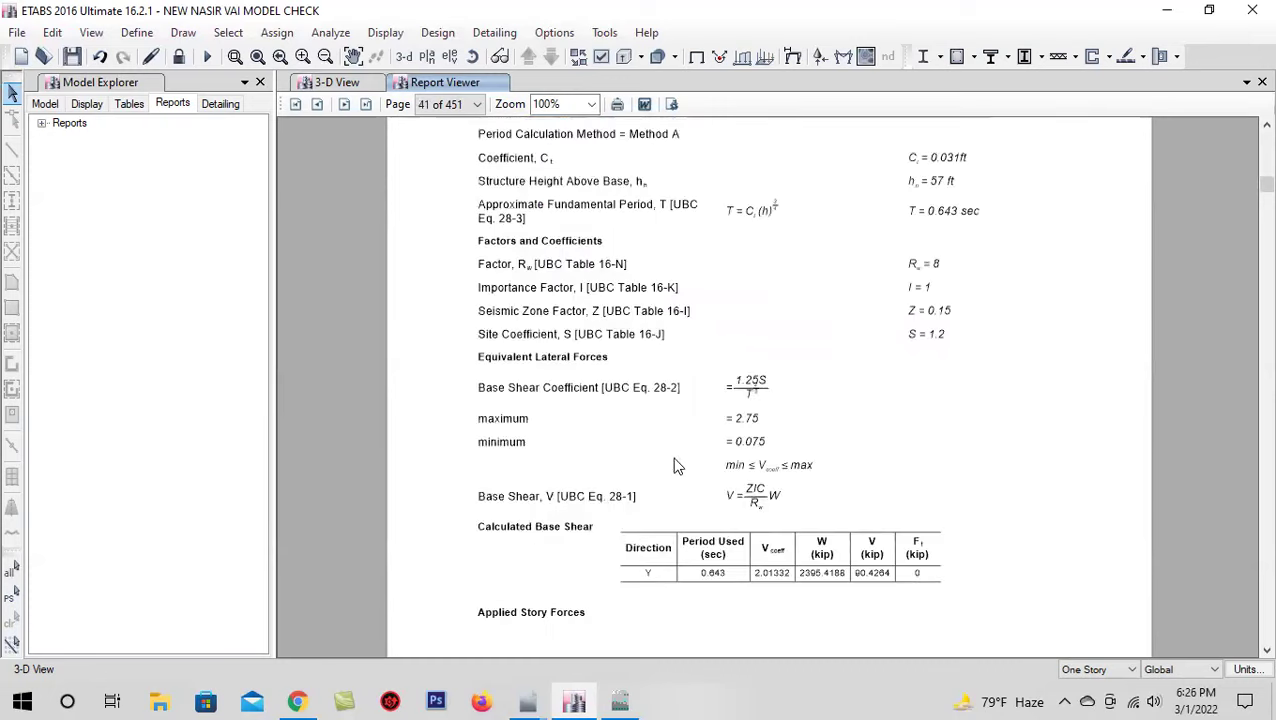
{"action": "scroll", "coordinate": [658, 464], "scroll_direction": "down", "scroll_amount": 5}
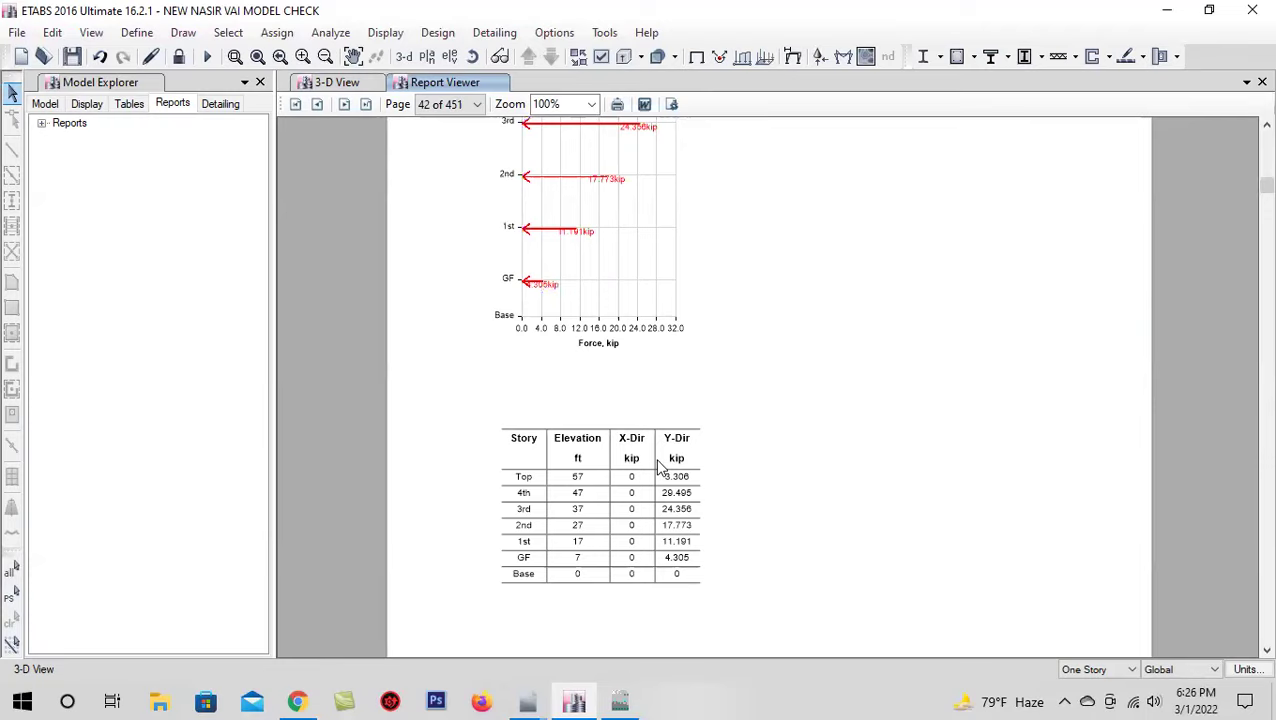
Skim the project report's applied beam line loads, uniform floor loads and load combination tables
{"action": "scroll", "coordinate": [658, 465], "scroll_direction": "down", "scroll_amount": 10}
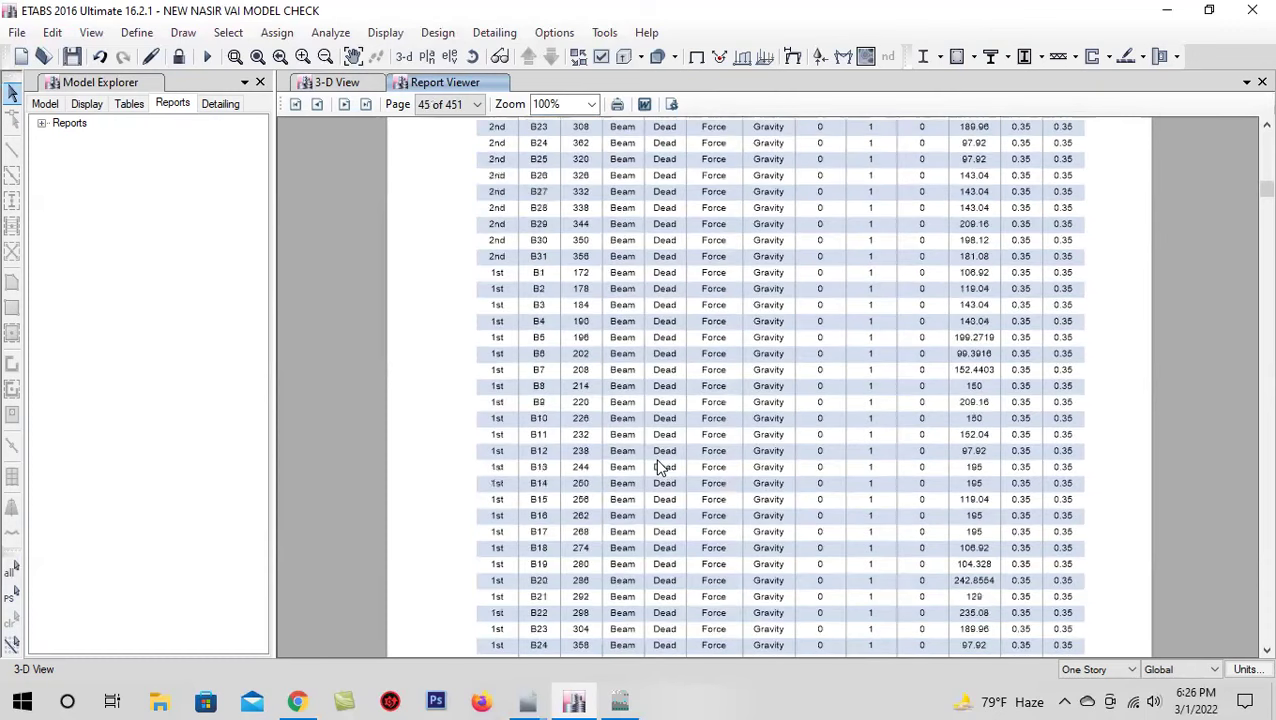
{"action": "scroll", "coordinate": [658, 465], "scroll_direction": "down", "scroll_amount": 10}
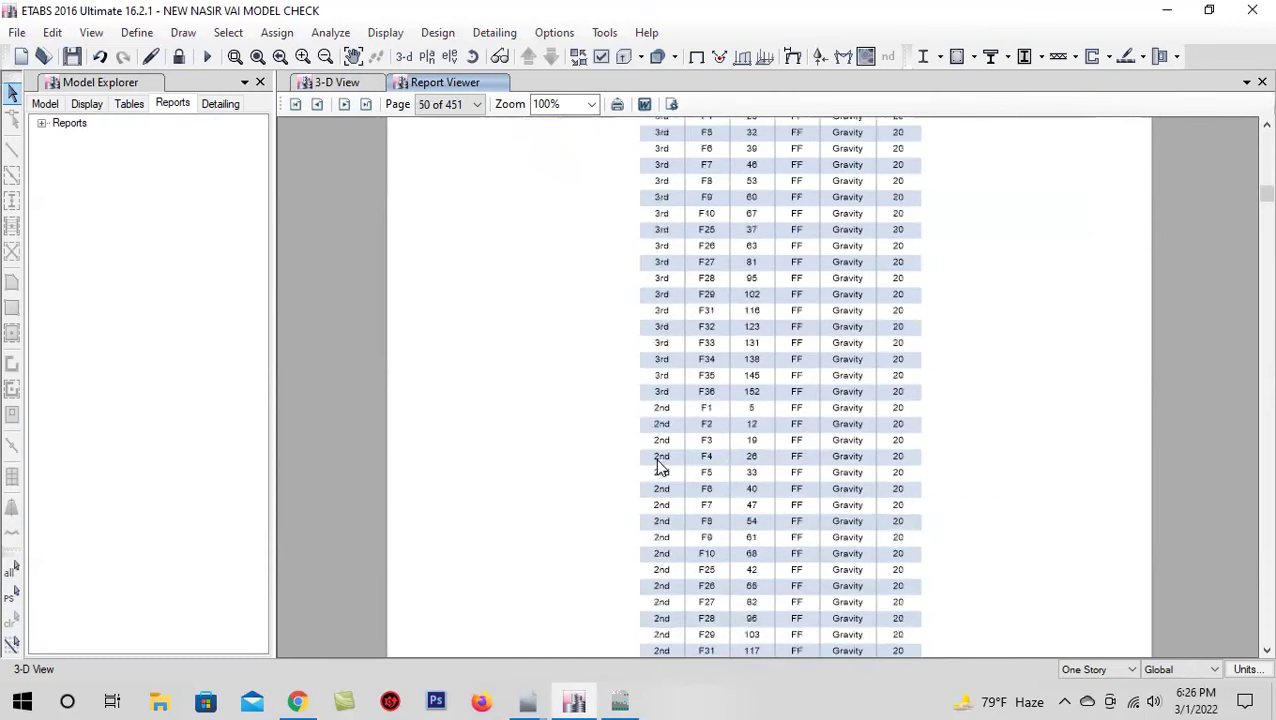
{"action": "scroll", "coordinate": [658, 465], "scroll_direction": "down", "scroll_amount": 10}
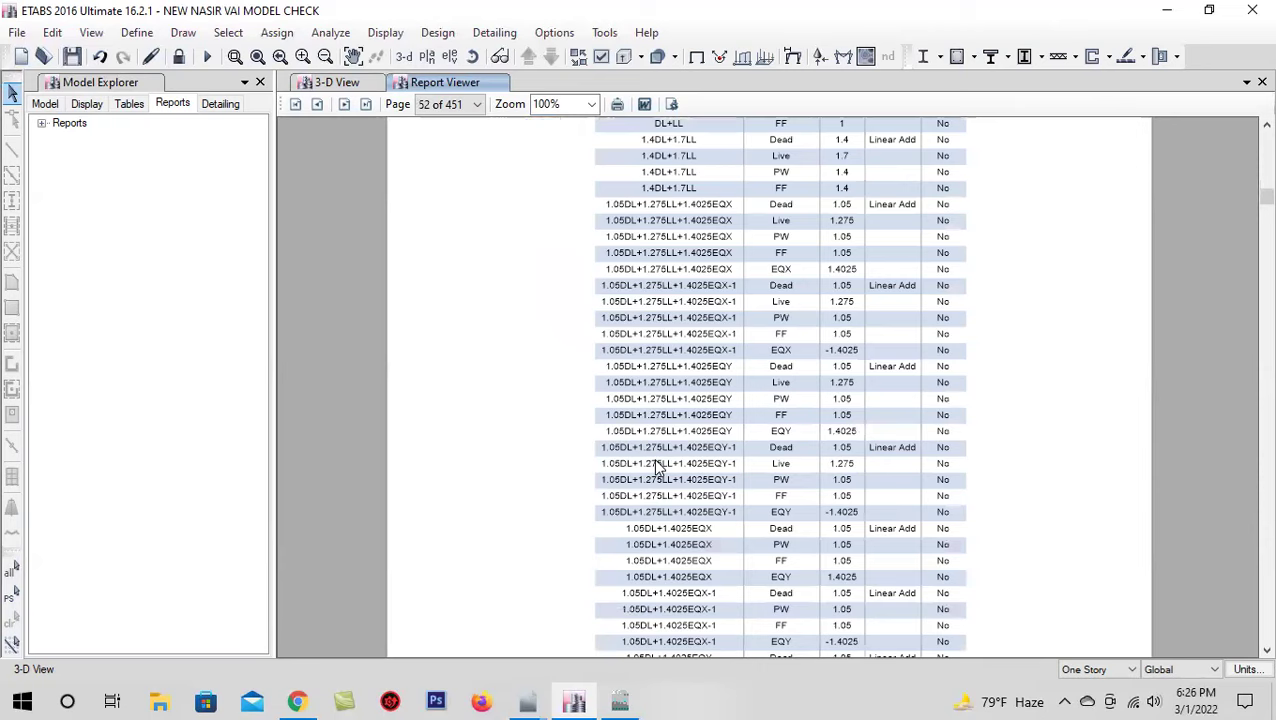
Examine the project report's base reactions, diaphragm displacements, story maximum and average displacements, and story drifts
{"action": "scroll", "coordinate": [658, 466], "scroll_direction": "down", "scroll_amount": 10}
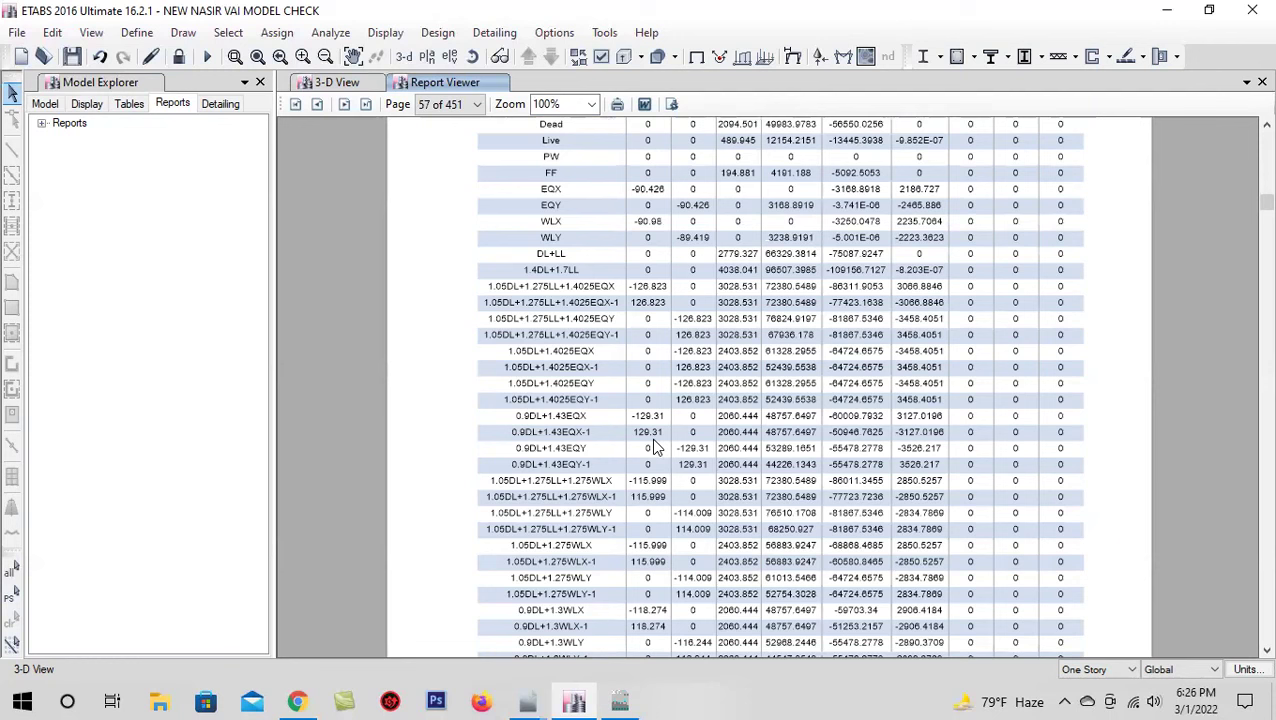
{"action": "scroll", "coordinate": [668, 462], "scroll_direction": "down", "scroll_amount": 15}
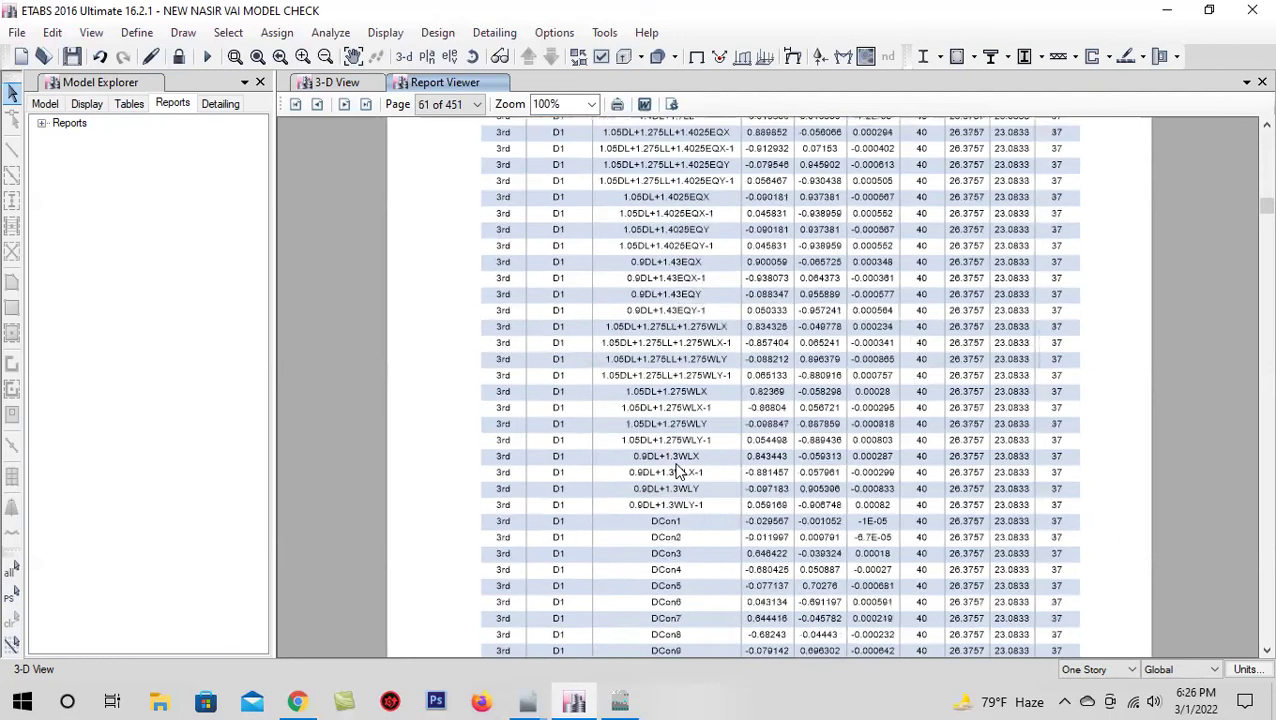
{"action": "scroll", "coordinate": [678, 470], "scroll_direction": "down", "scroll_amount": 20}
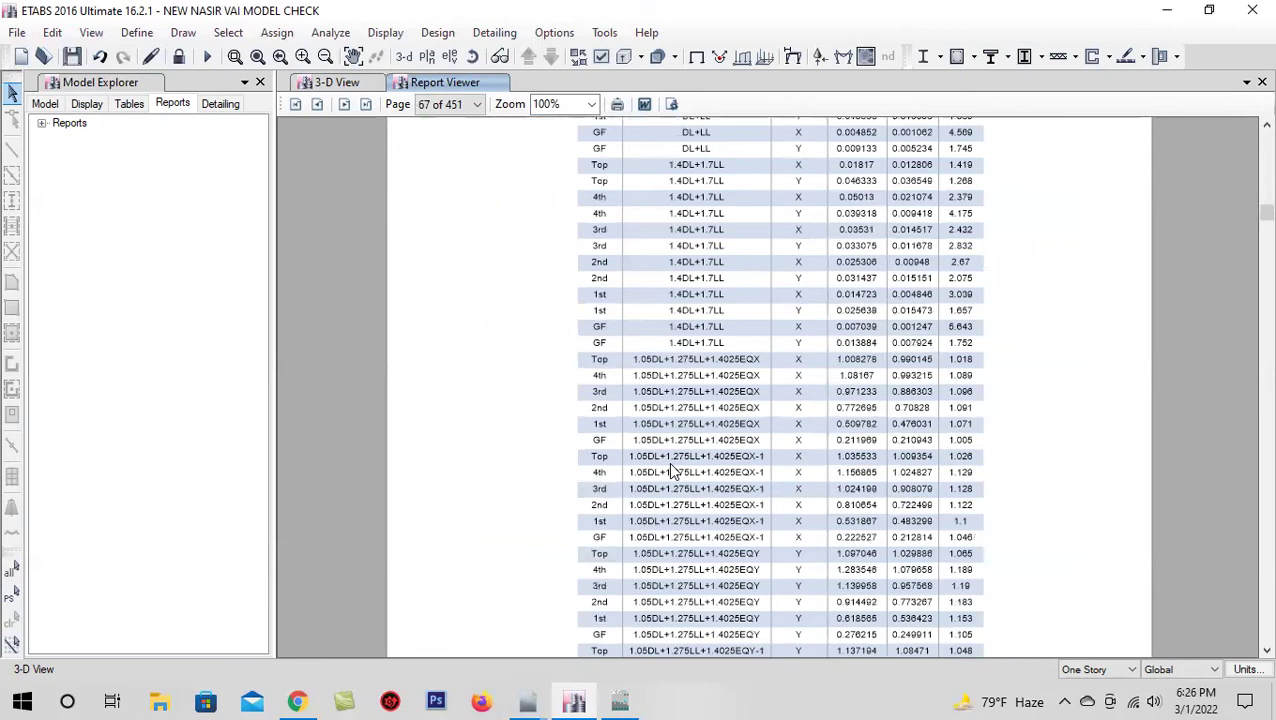
{"action": "scroll", "coordinate": [670, 466], "scroll_direction": "down", "scroll_amount": 20}
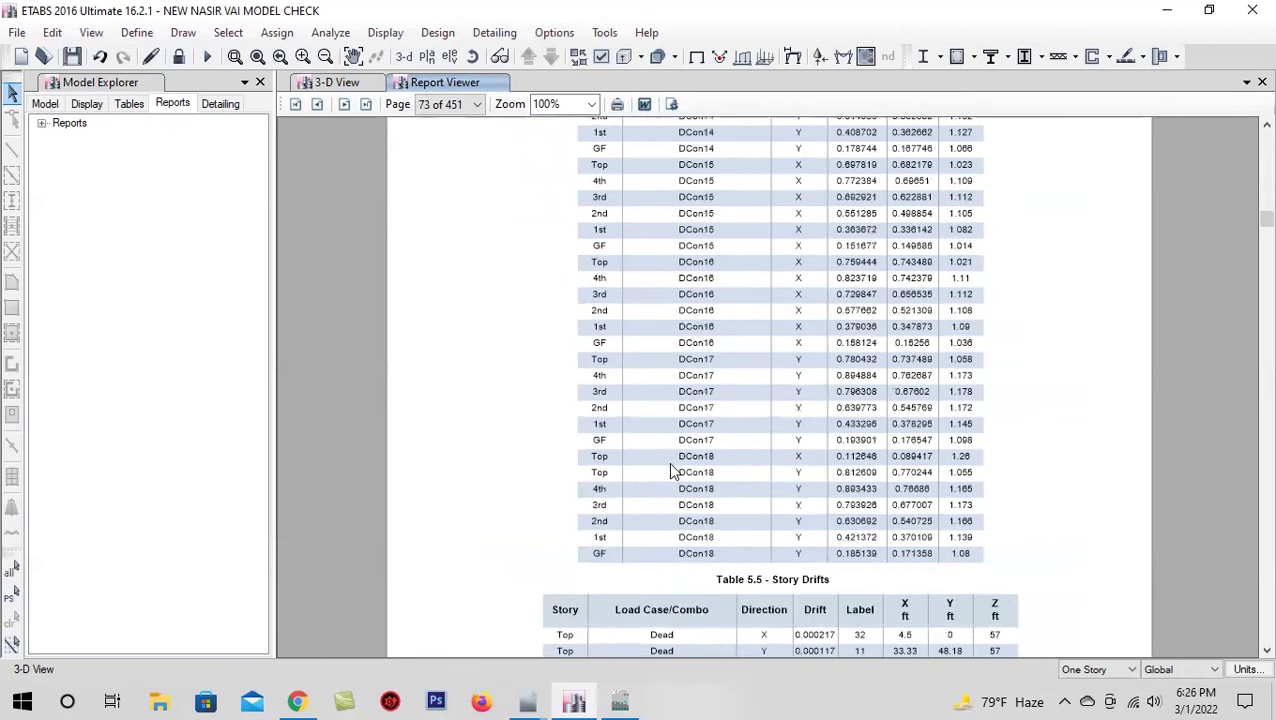
{"action": "scroll", "coordinate": [670, 470], "scroll_direction": "down", "scroll_amount": 20}
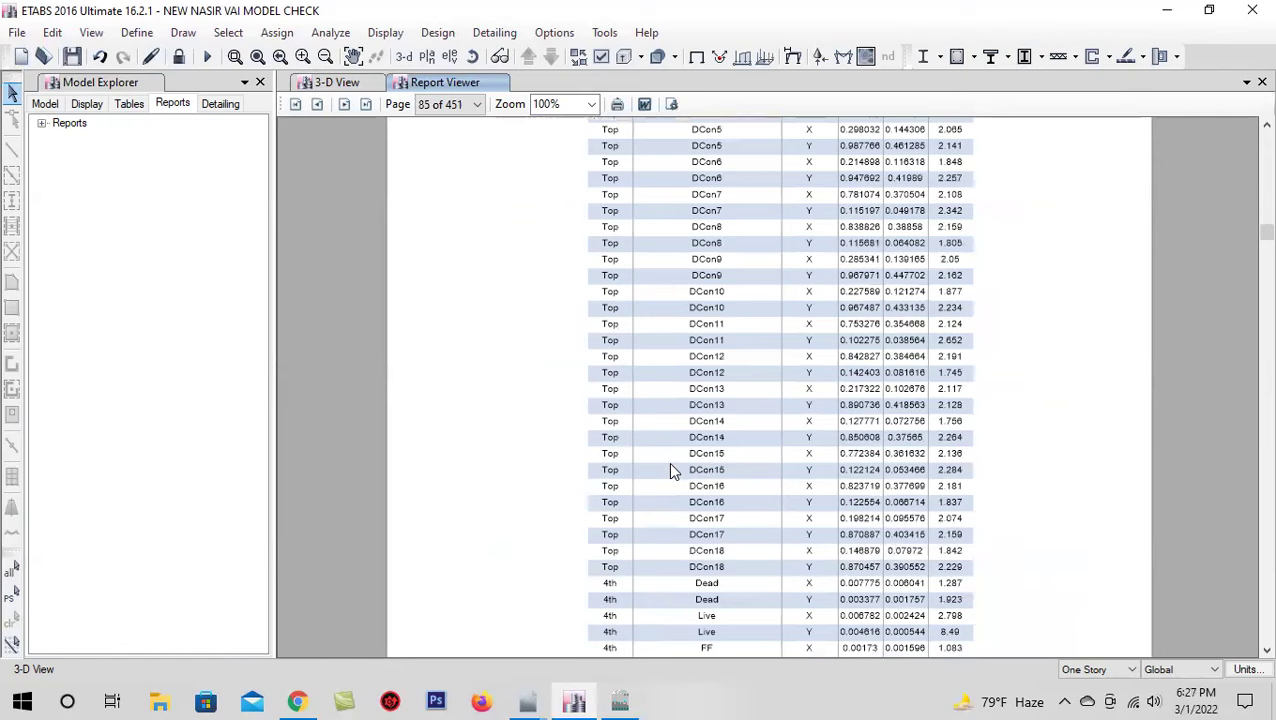
Skim the base joint reaction tables and continue to the column design overwrite tables of the project report
{"action": "scroll", "coordinate": [670, 470], "scroll_direction": "down", "scroll_amount": 20}
{"action": "scroll", "coordinate": [675, 485], "scroll_direction": "down", "scroll_amount": 20}
{"action": "scroll", "coordinate": [630, 447], "scroll_direction": "down", "scroll_amount": 20}
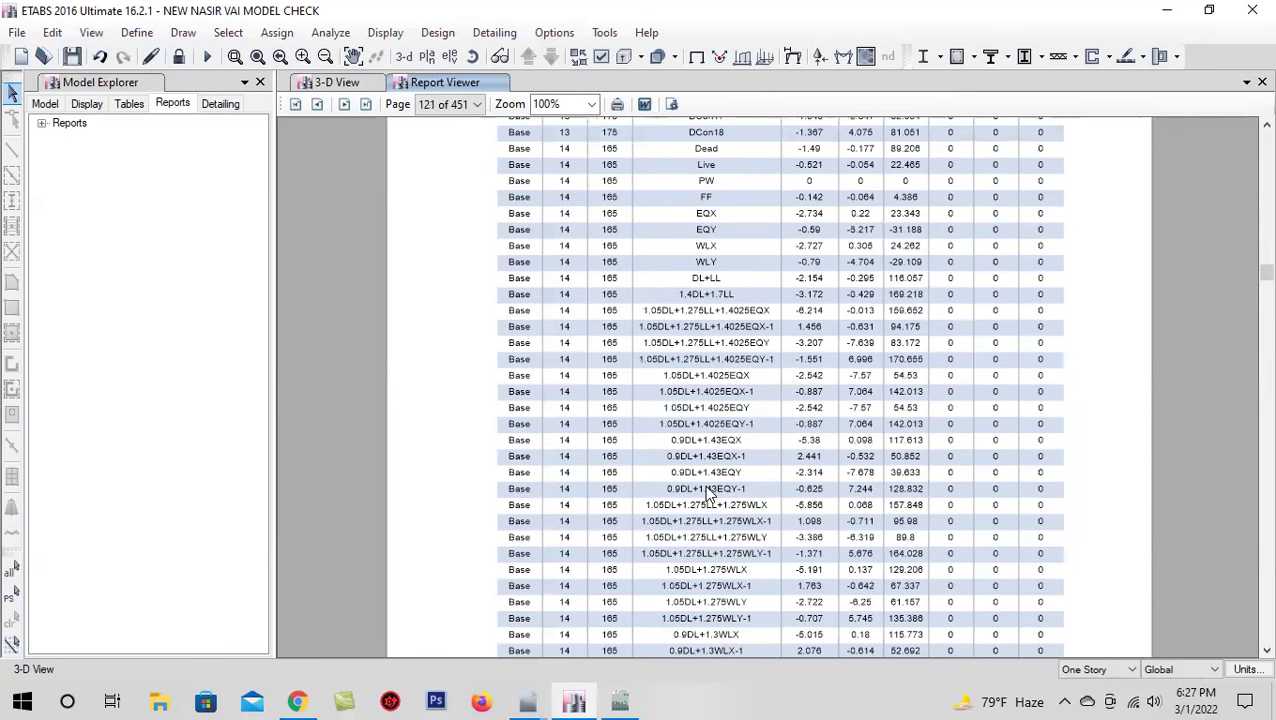
{"action": "scroll", "coordinate": [690, 495], "scroll_direction": "down", "scroll_amount": 15}
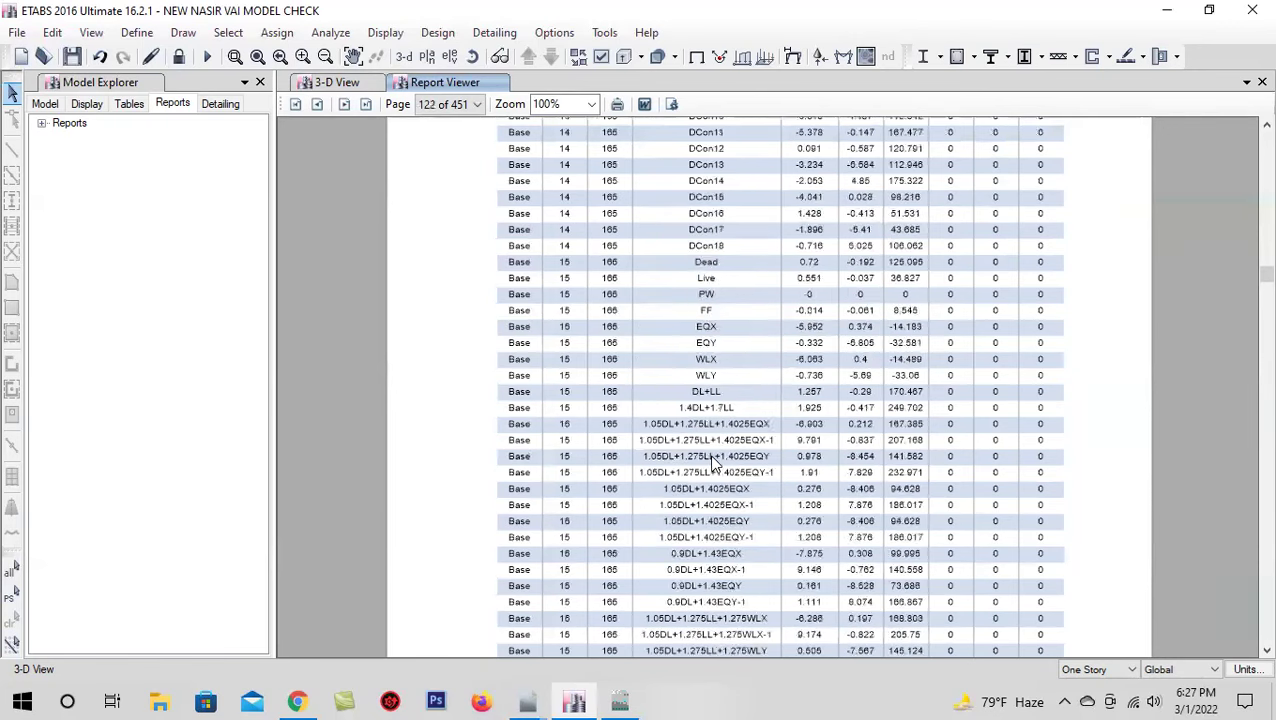
{"action": "scroll", "coordinate": [670, 495], "scroll_direction": "down", "scroll_amount": 10}
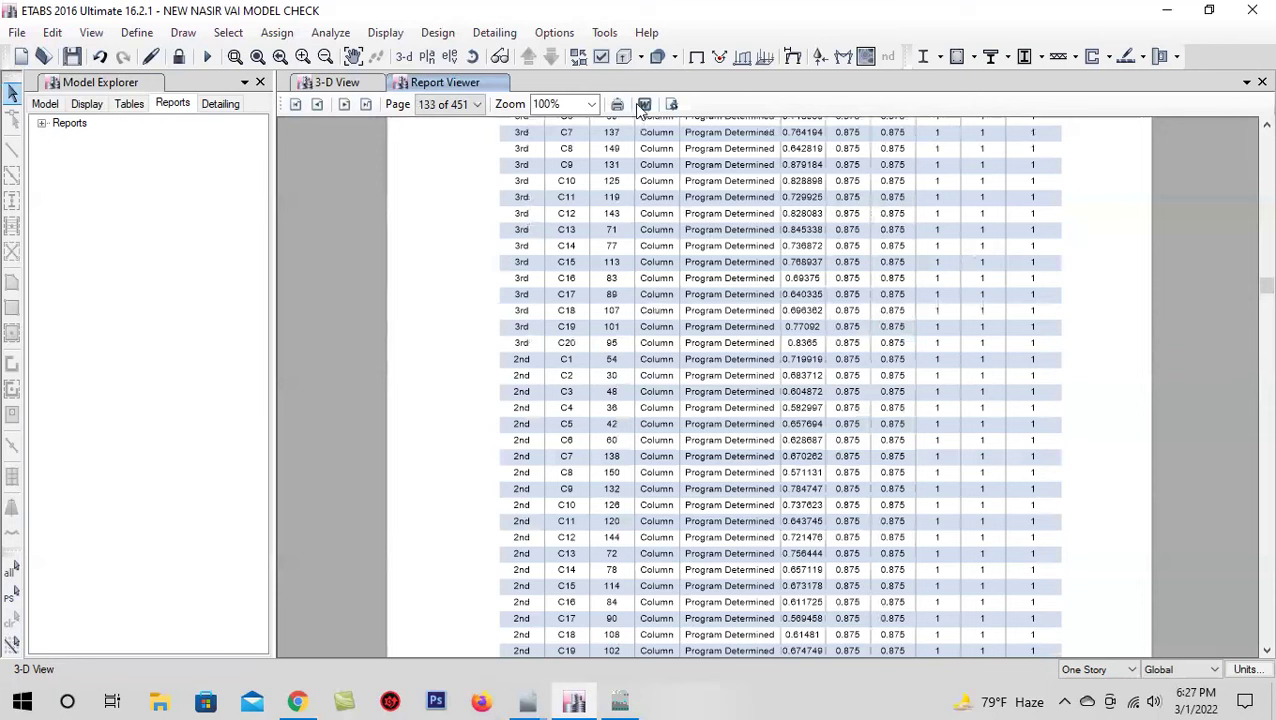
Close the full project report and generate the summary report
{"action": "left_click", "coordinate": [178, 56]}
{"action": "left_click", "coordinate": [1261, 82]}
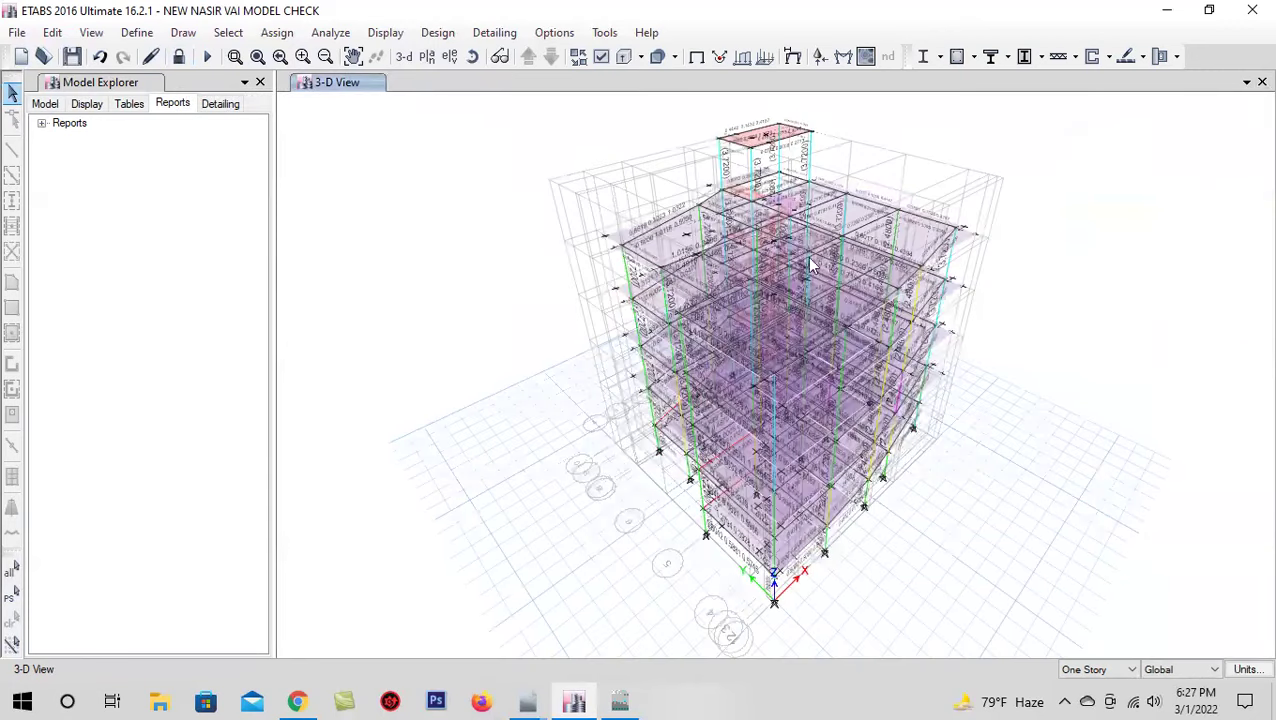
{"action": "left_click", "coordinate": [17, 32]}
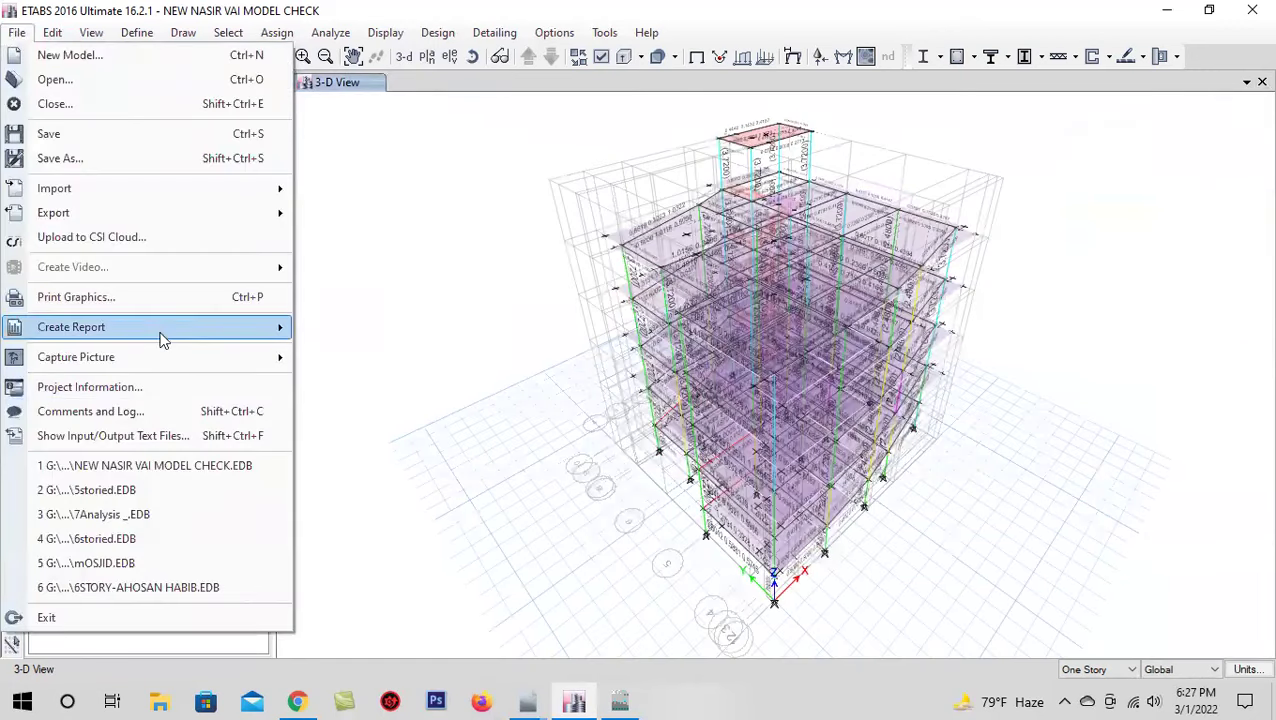
{"action": "mouse_move", "coordinate": [162, 336]}
{"action": "left_click", "coordinate": [403, 338]}
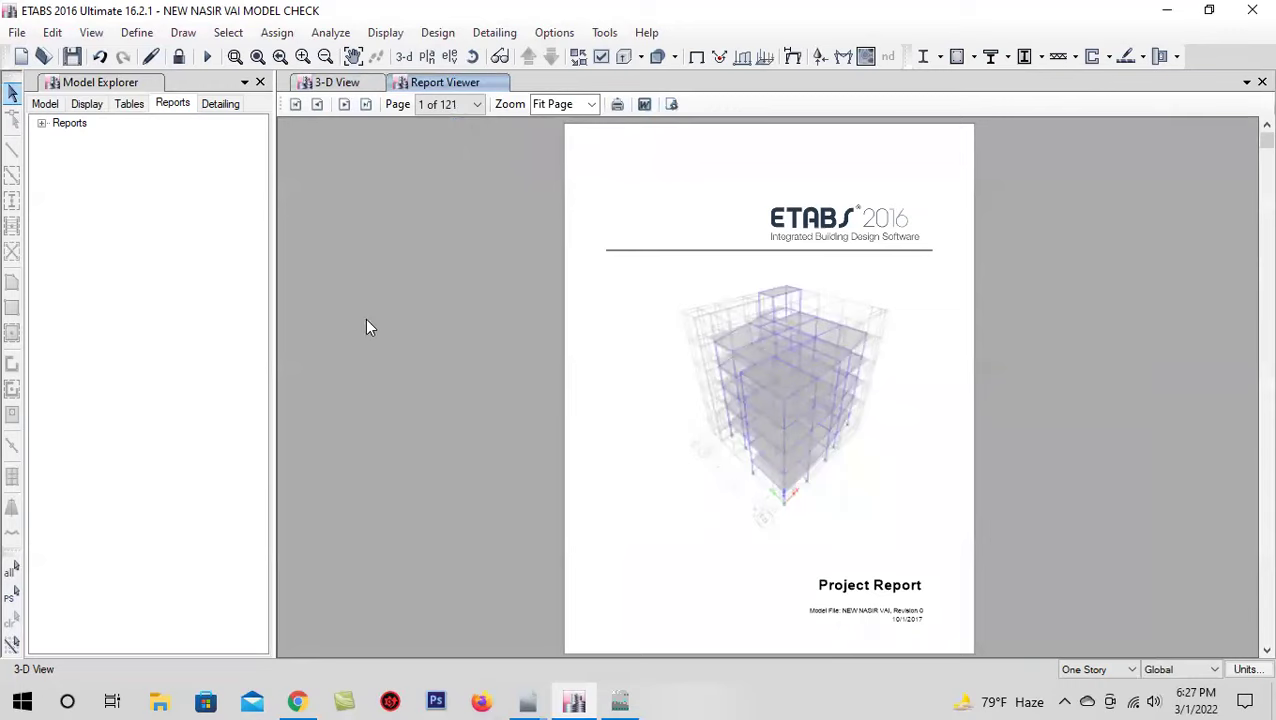
Start exporting the report as a Word document, cancel the save, and close the report
{"action": "left_click", "coordinate": [647, 105]}
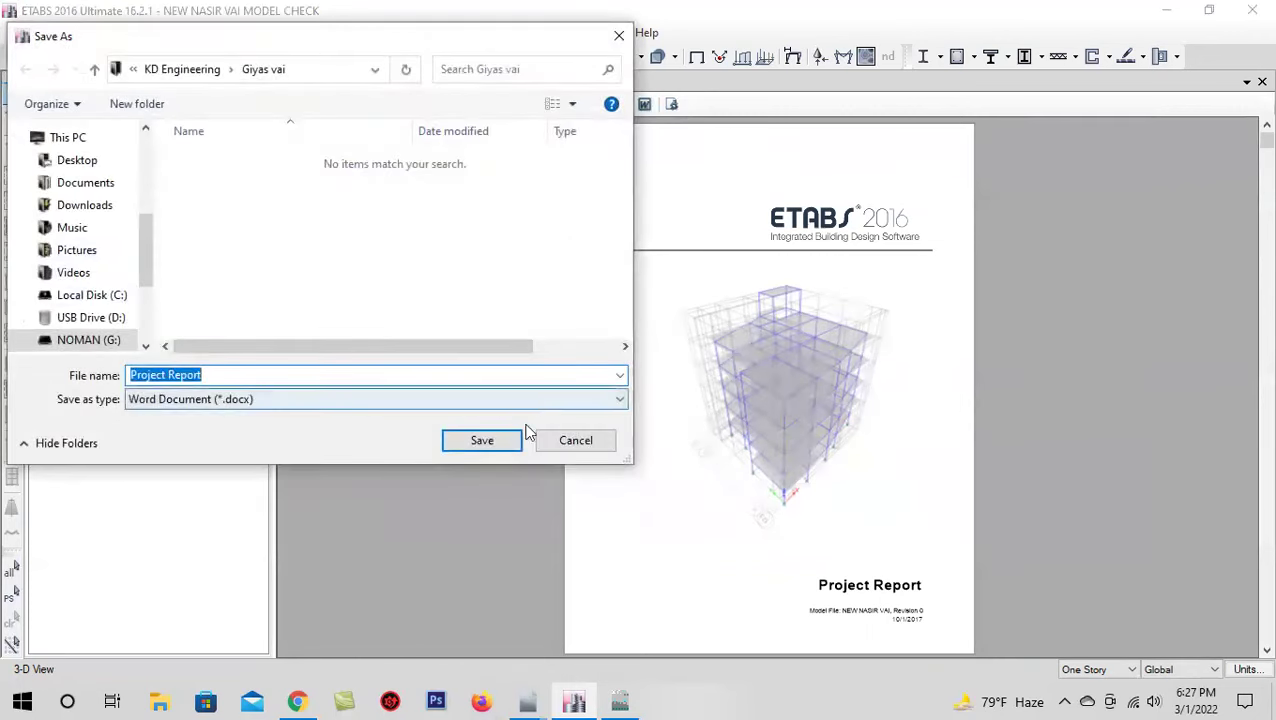
{"action": "left_click", "coordinate": [567, 455]}
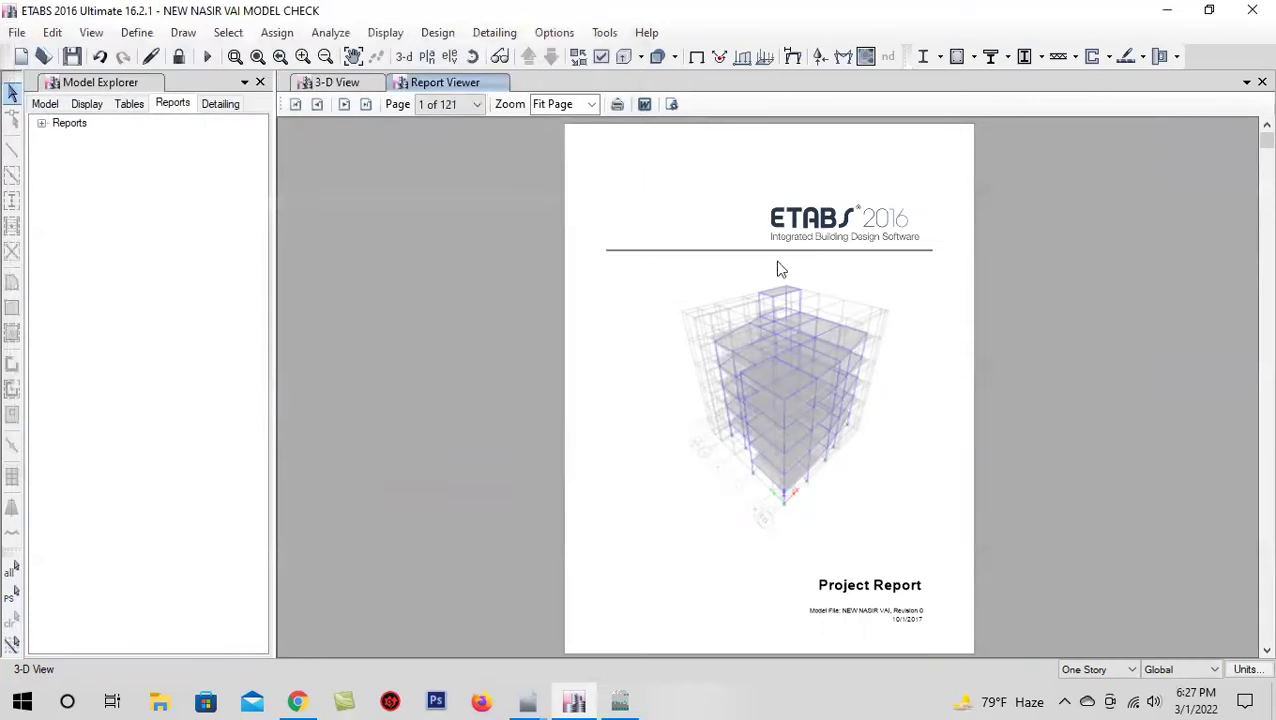
{"action": "left_click", "coordinate": [1261, 82]}
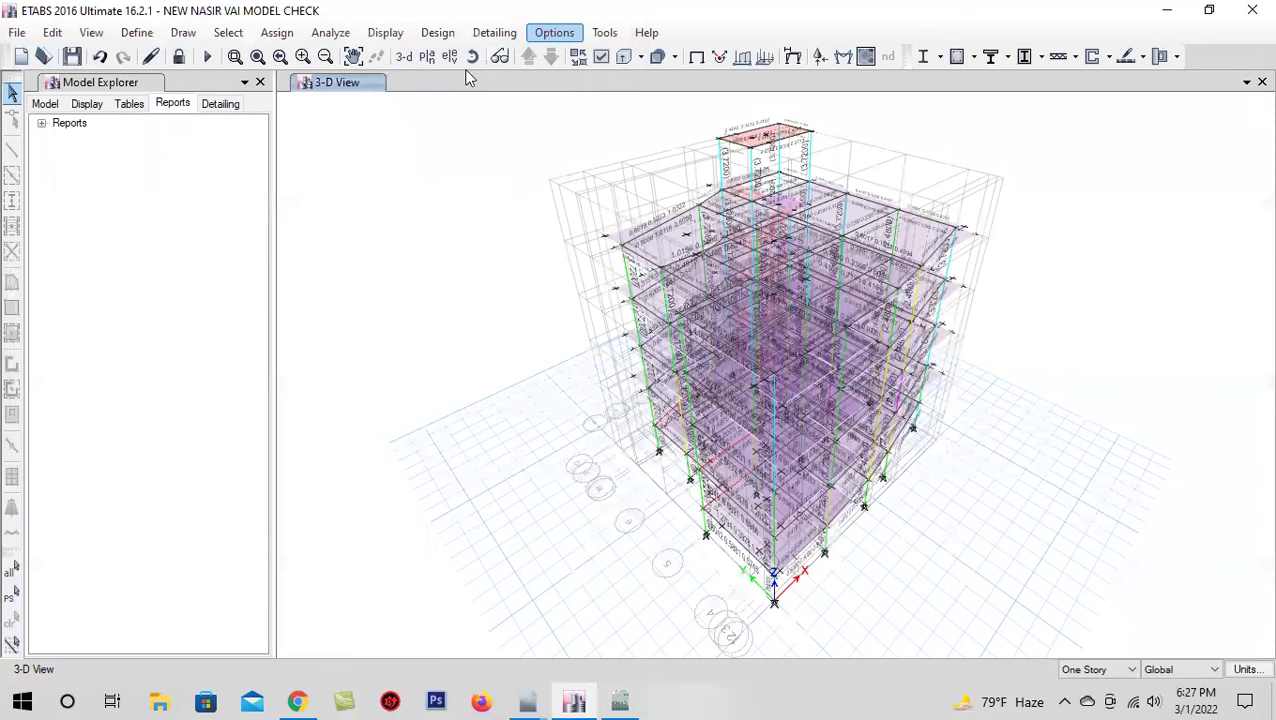
Display the concrete frame design's longitudinal reinforcing on the 3-D model
{"action": "left_click_drag", "start_coordinate": [683, 493], "coordinate": [462, 574]}
{"action": "key", "text": "ctrl+r"}
{"action": "left_click_drag", "start_coordinate": [848, 558], "coordinate": [432, 236]}
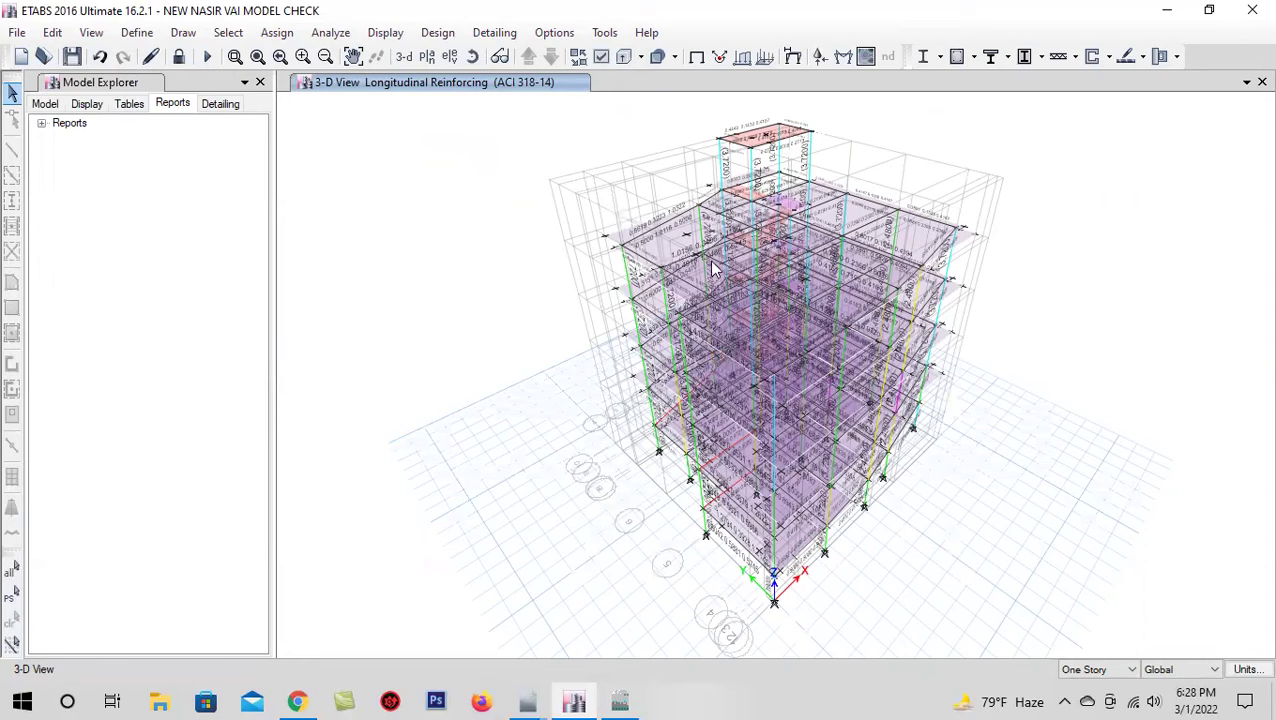
Show the longitudinal reinforcing in the plan view of the GF story
{"action": "left_click", "coordinate": [427, 57]}
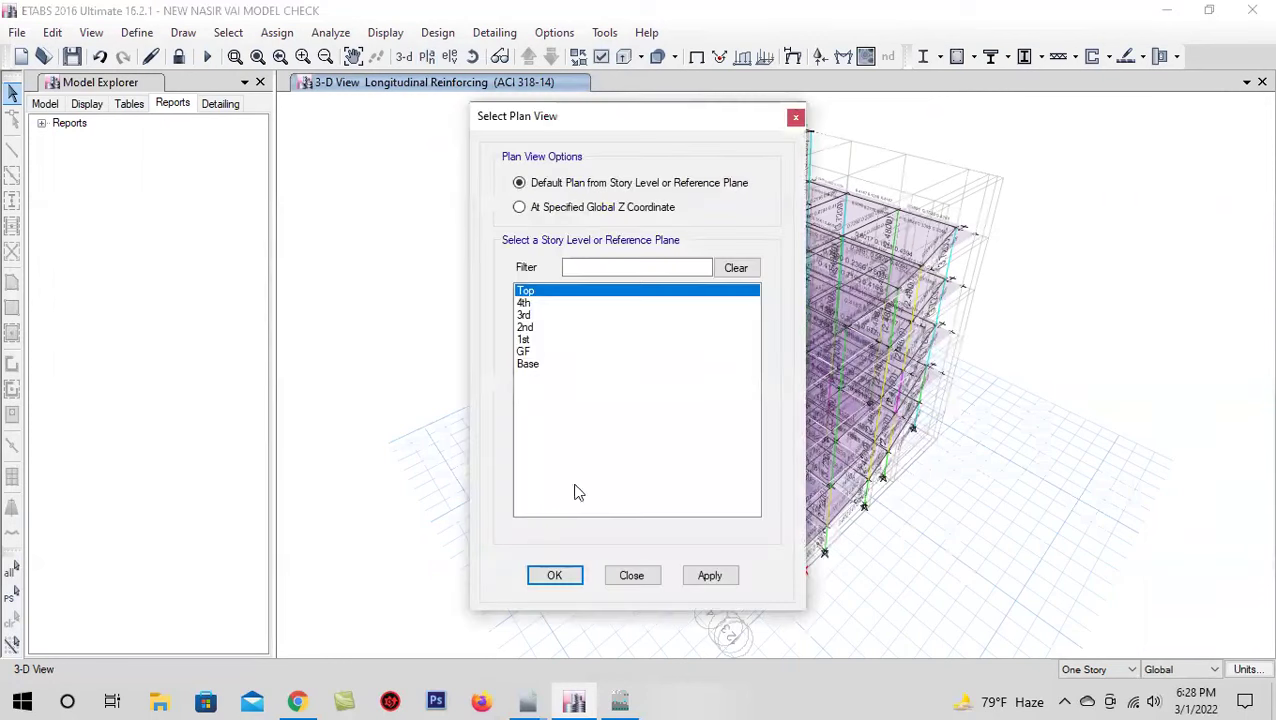
{"action": "left_click", "coordinate": [566, 351]}
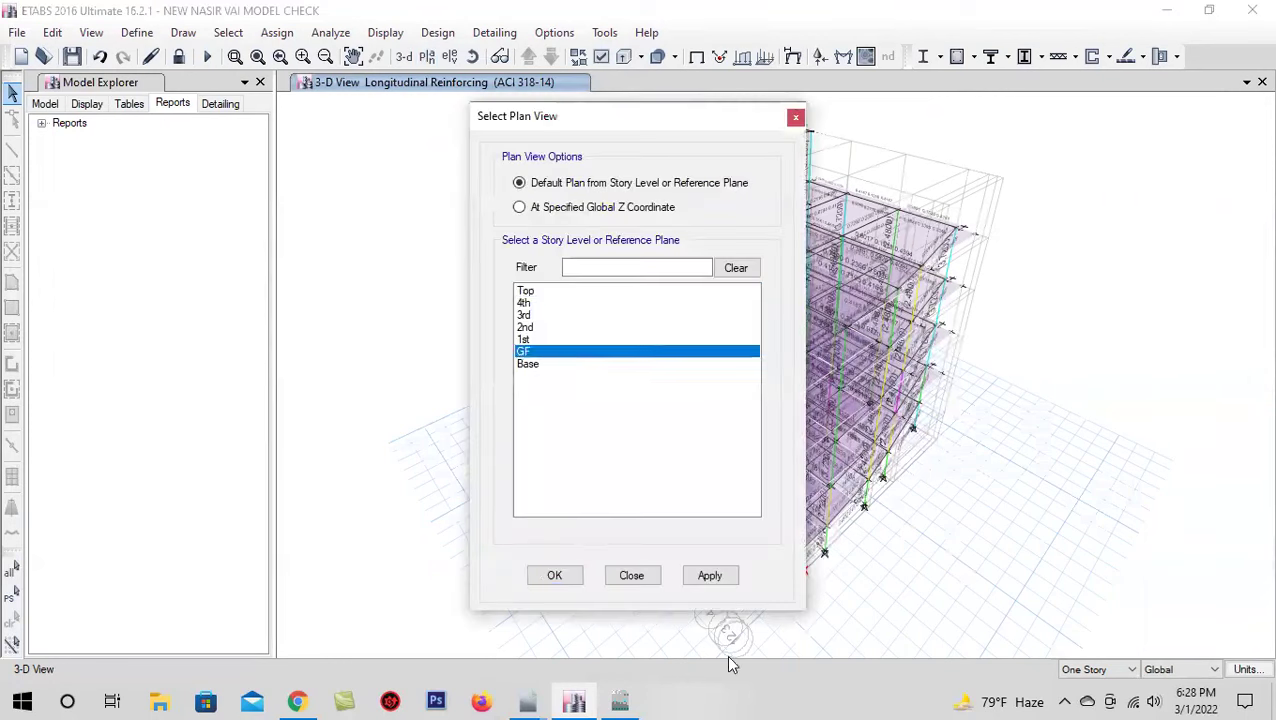
{"action": "left_click", "coordinate": [709, 575]}
{"action": "left_click", "coordinate": [555, 575]}
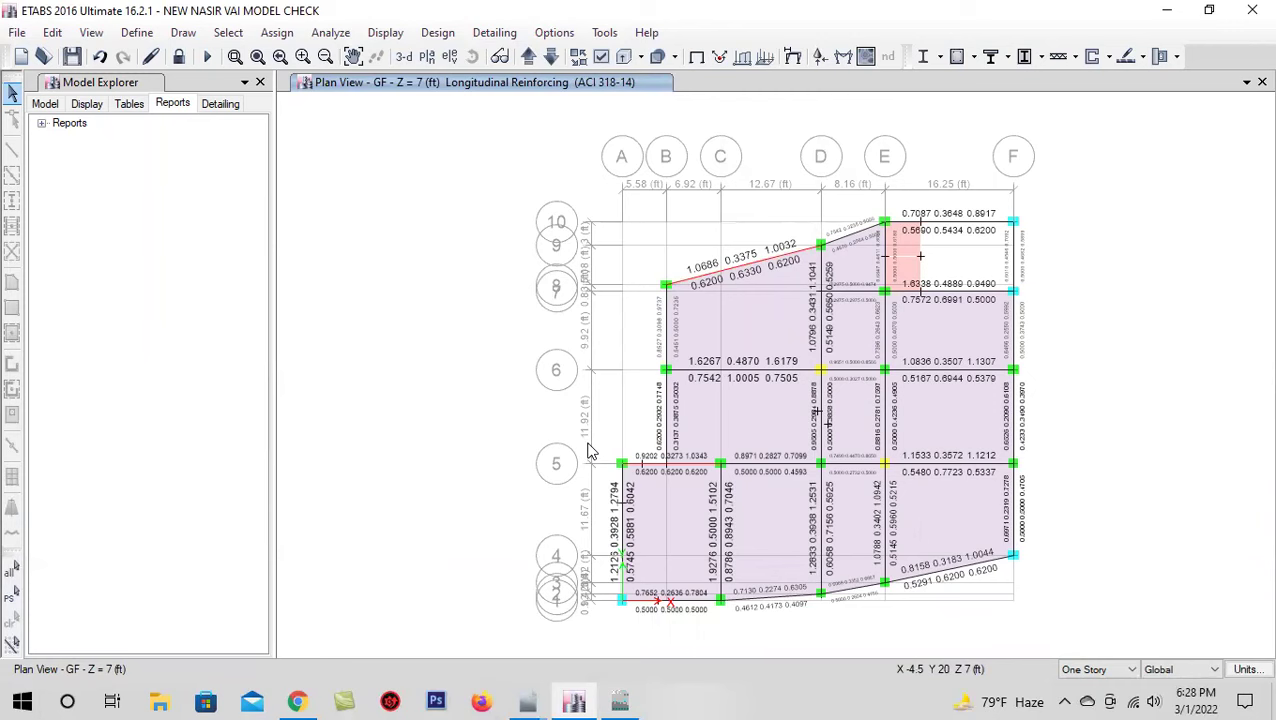
Display the tabulated Fz restraint reactions for the DL+LL combination on the base plan
{"action": "middle_click_drag", "start_coordinate": [784, 340], "coordinate": [735, 333]}
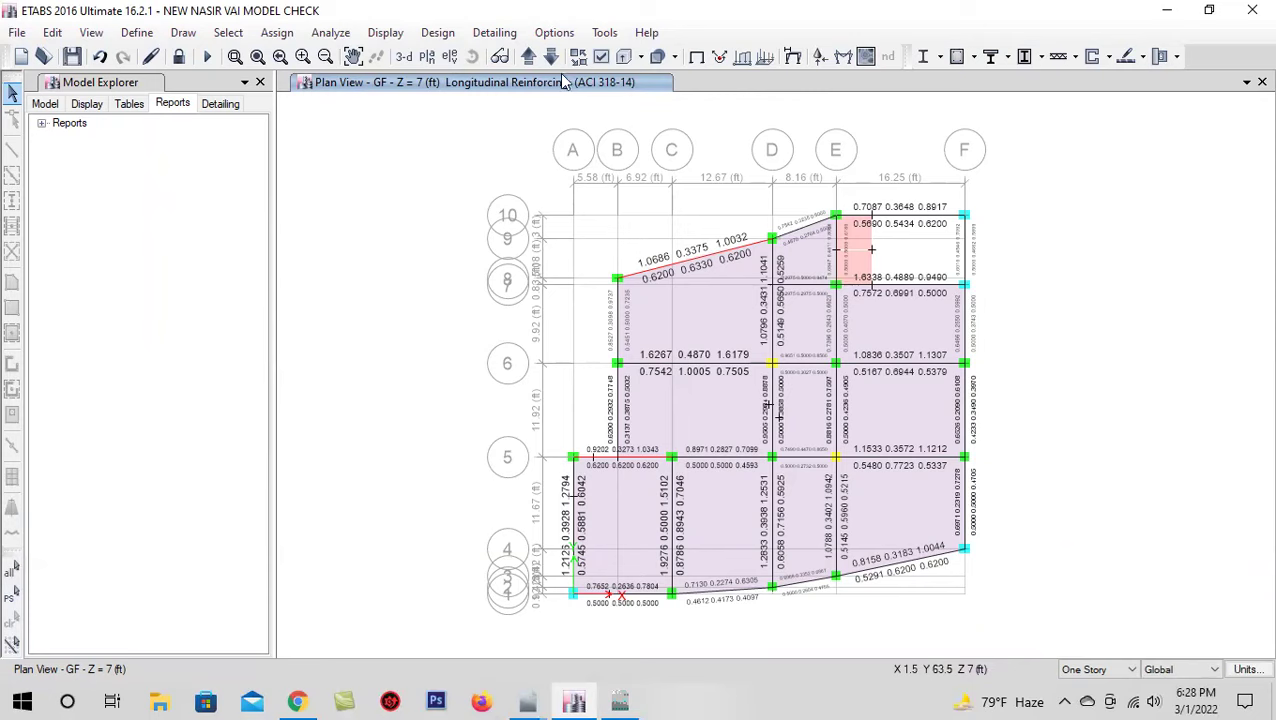
{"action": "left_click", "coordinate": [819, 56]}
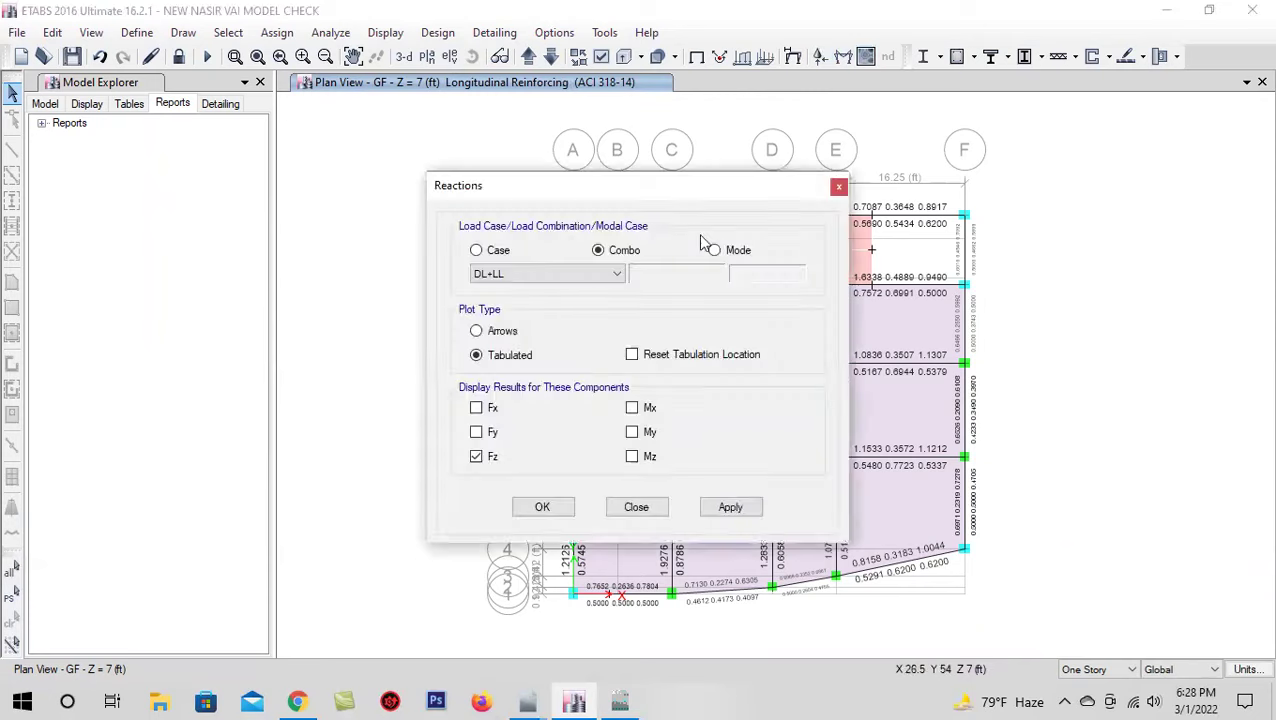
{"action": "left_click", "coordinate": [540, 507]}
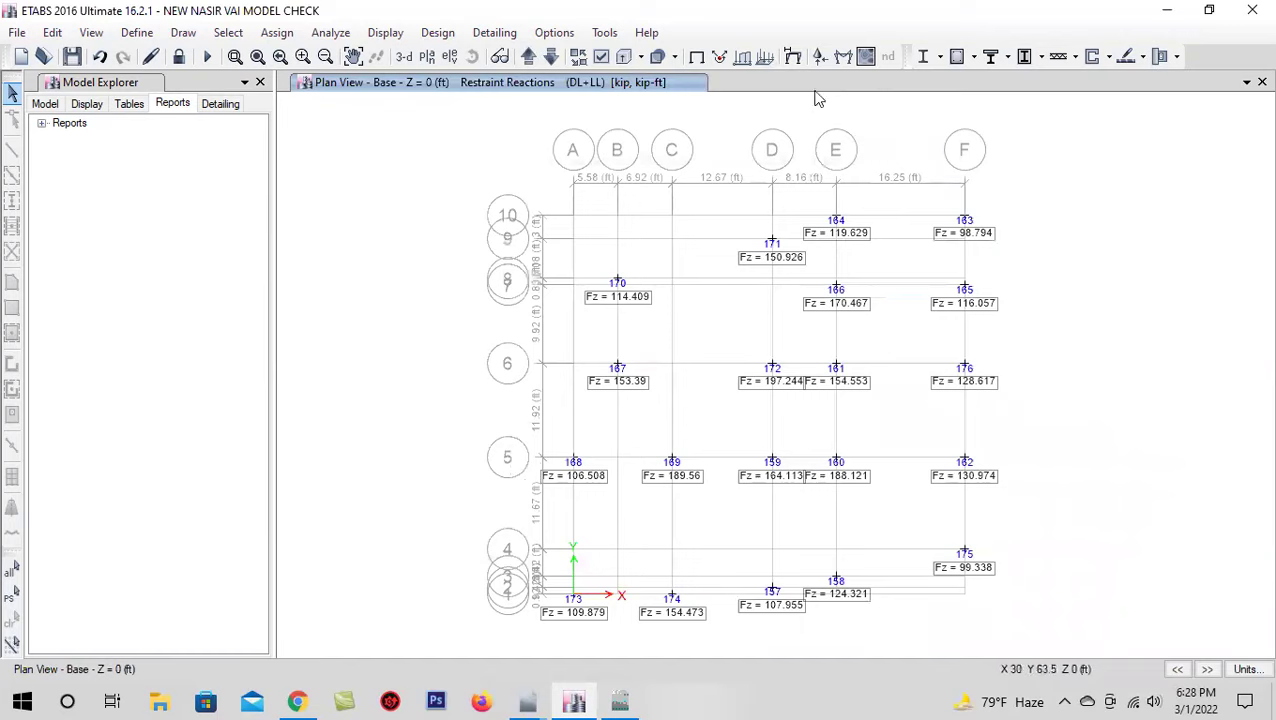
Return to the default 3-D view of the building and run the concrete frame design check
{"action": "left_click", "coordinate": [529, 56]}
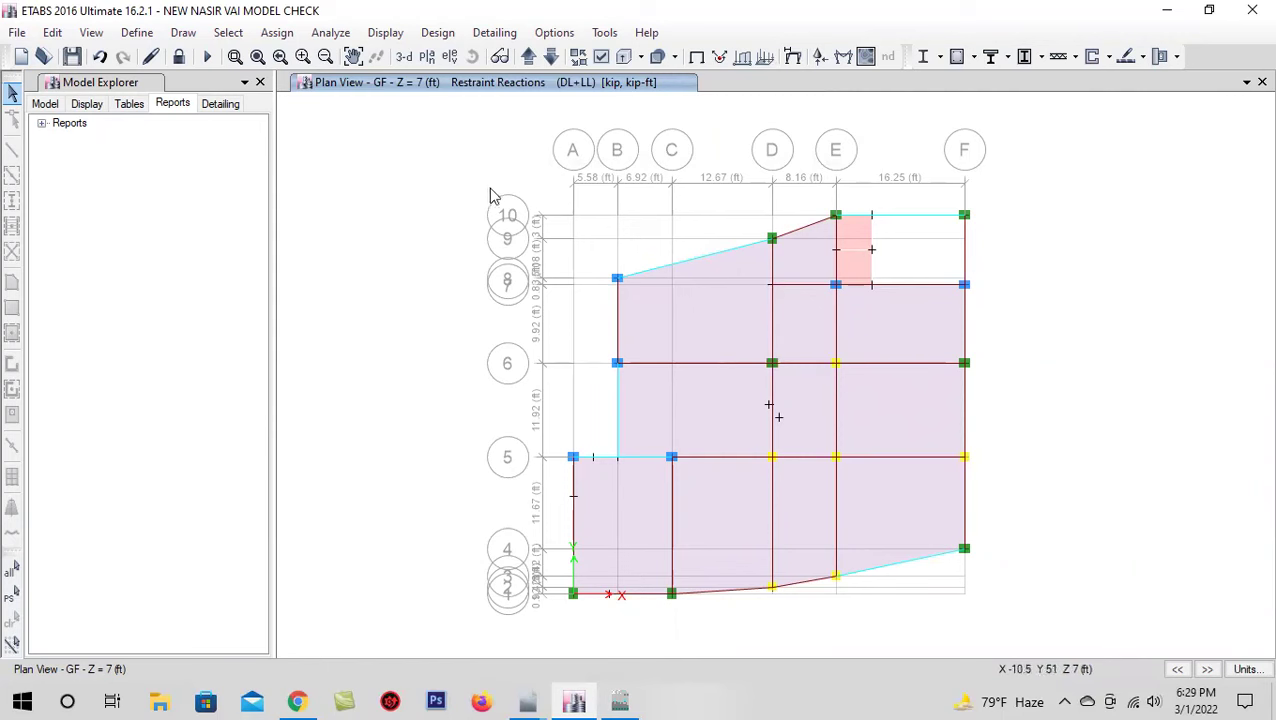
{"action": "left_click", "coordinate": [403, 57]}
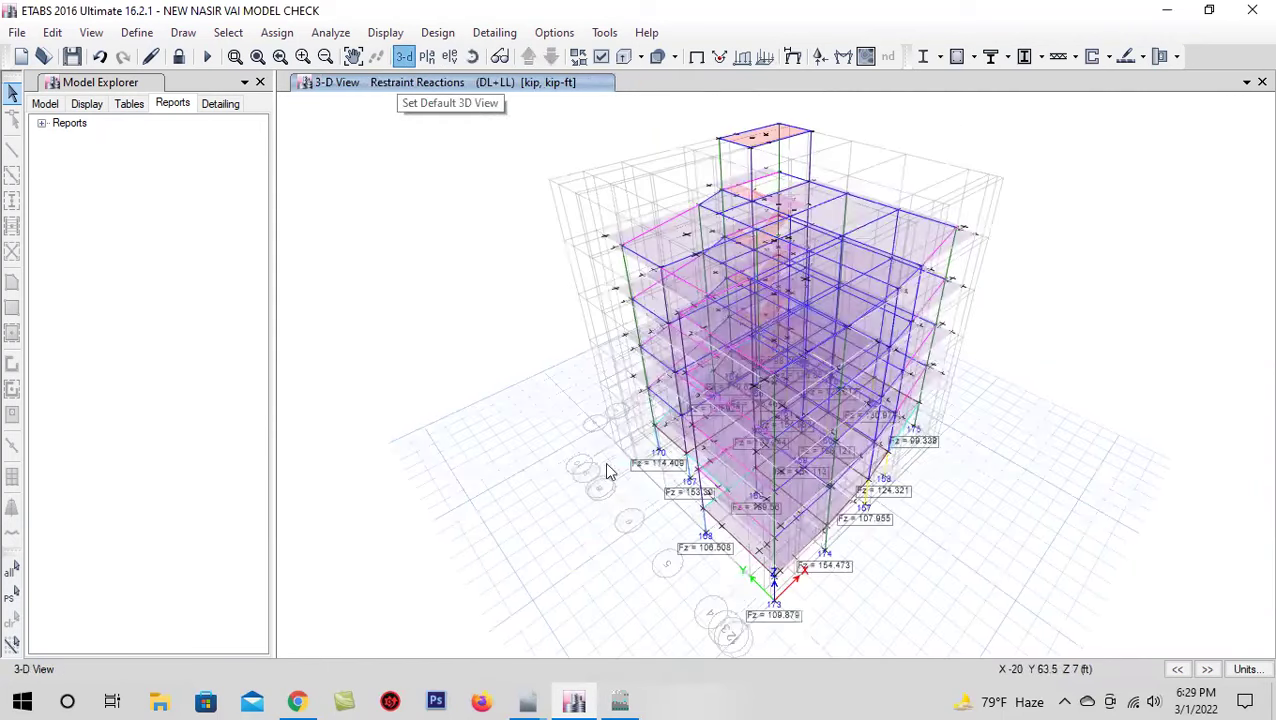
{"action": "left_click", "coordinate": [955, 57]}
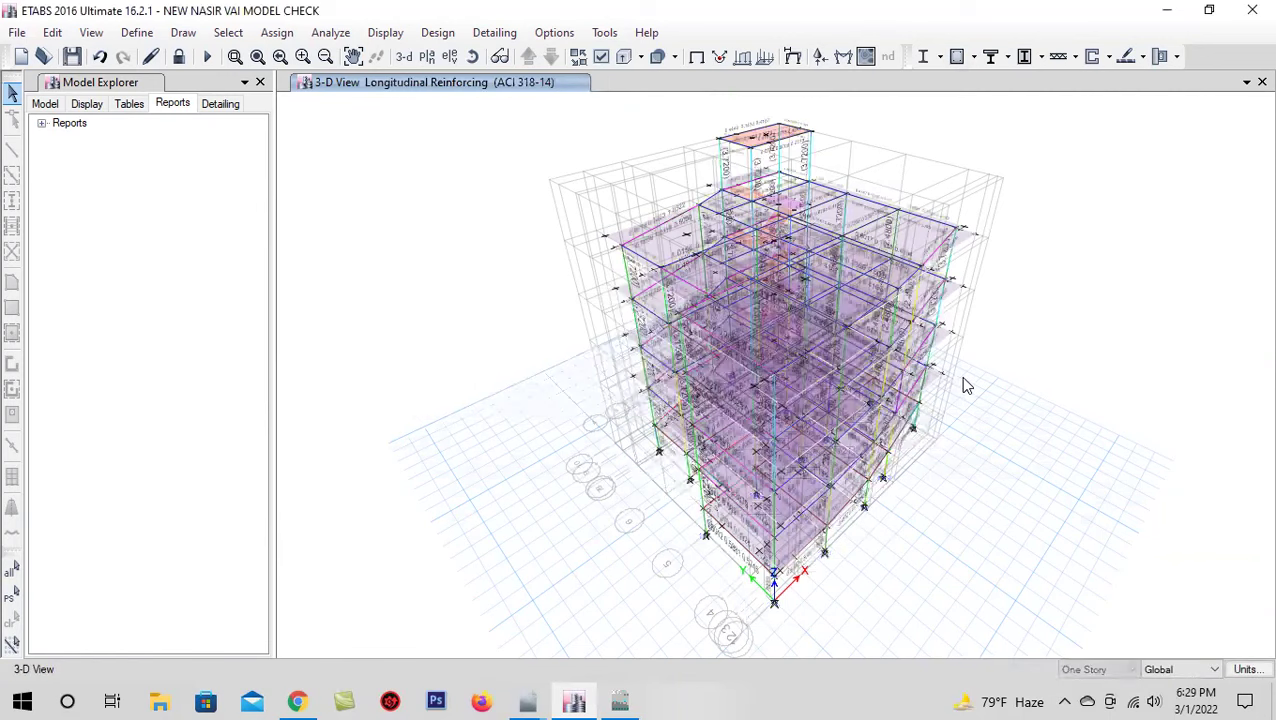
Show the GF story plan and examine the longitudinal reinforcing of the beams along grid lines 5 and 6
{"action": "left_click", "coordinate": [427, 56]}
{"action": "left_click", "coordinate": [536, 352]}
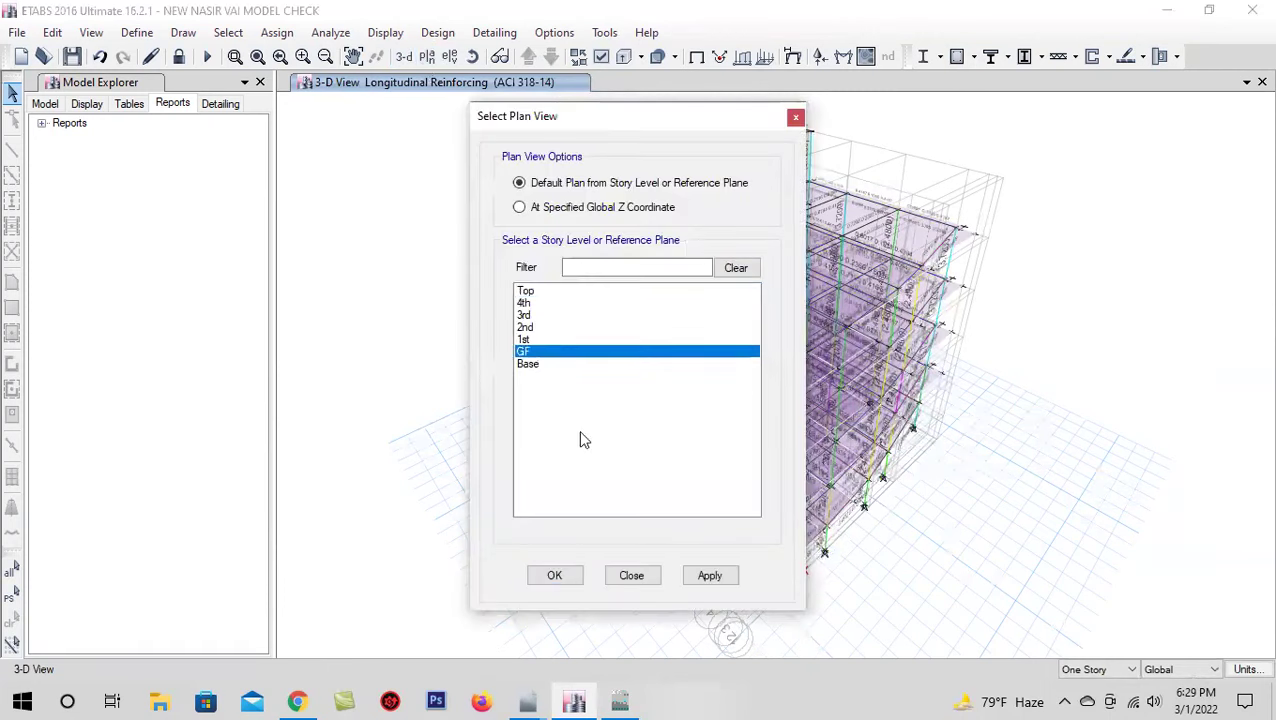
{"action": "left_click", "coordinate": [709, 575]}
{"action": "left_click", "coordinate": [556, 577]}
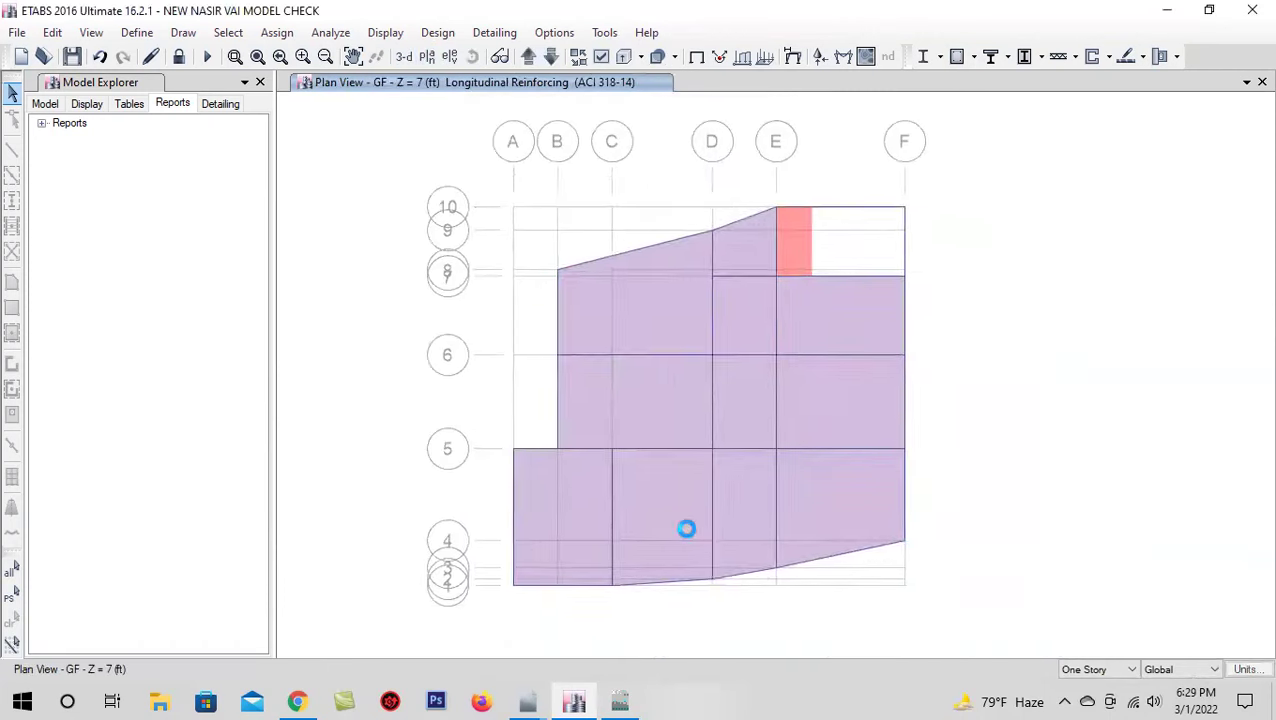
{"action": "scroll", "coordinate": [741, 405], "scroll_direction": "up", "scroll_amount": 3}
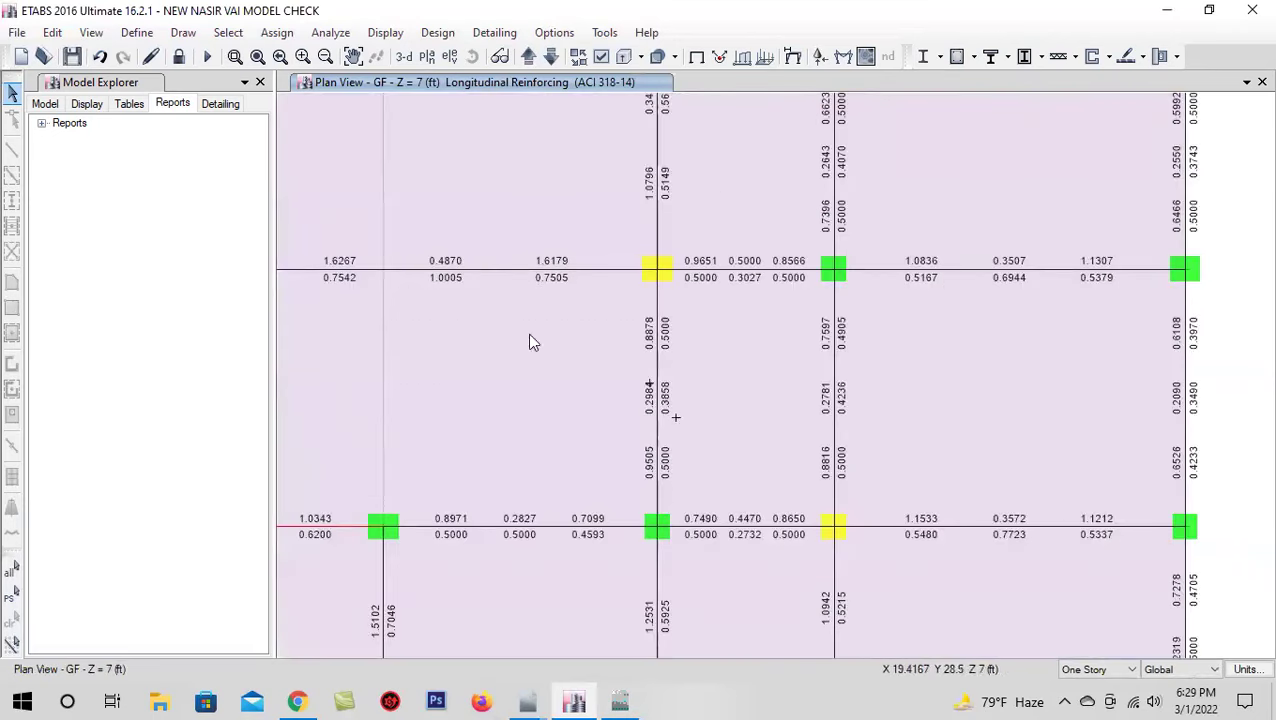
{"action": "scroll", "coordinate": [565, 421], "scroll_direction": "down", "scroll_amount": 3}
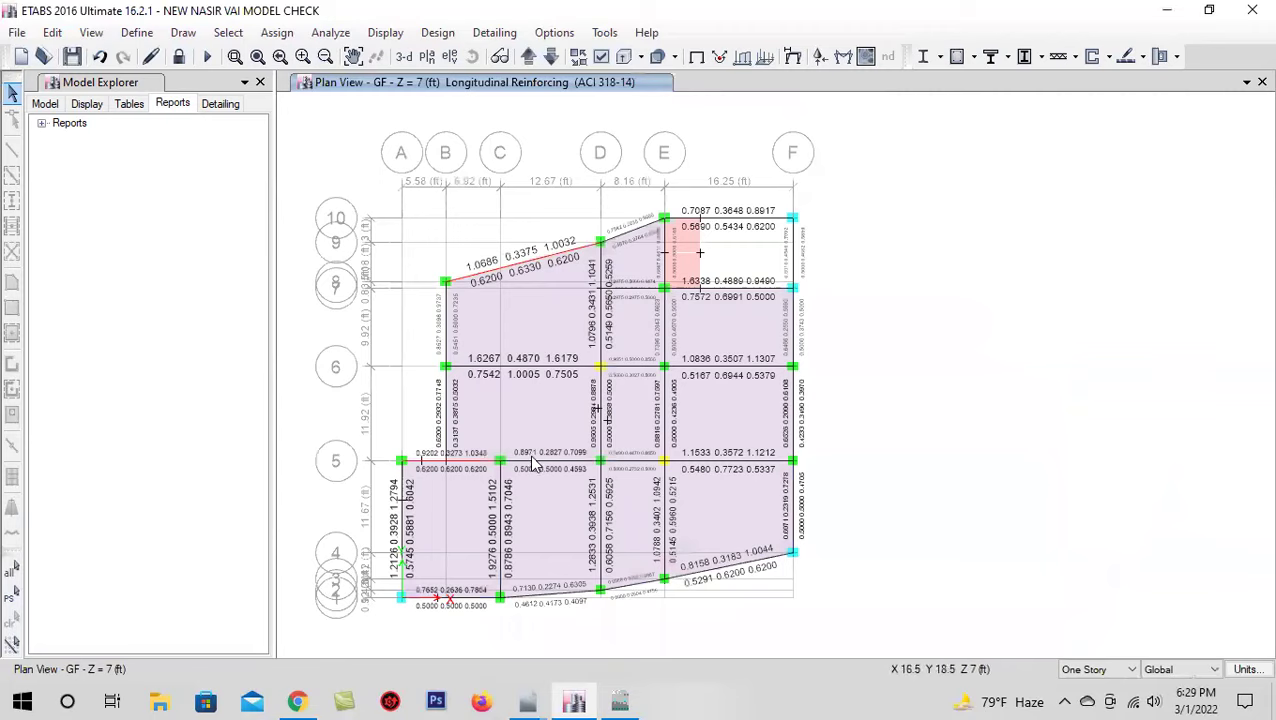
{"action": "scroll", "coordinate": [461, 466], "scroll_direction": "up", "scroll_amount": 3}
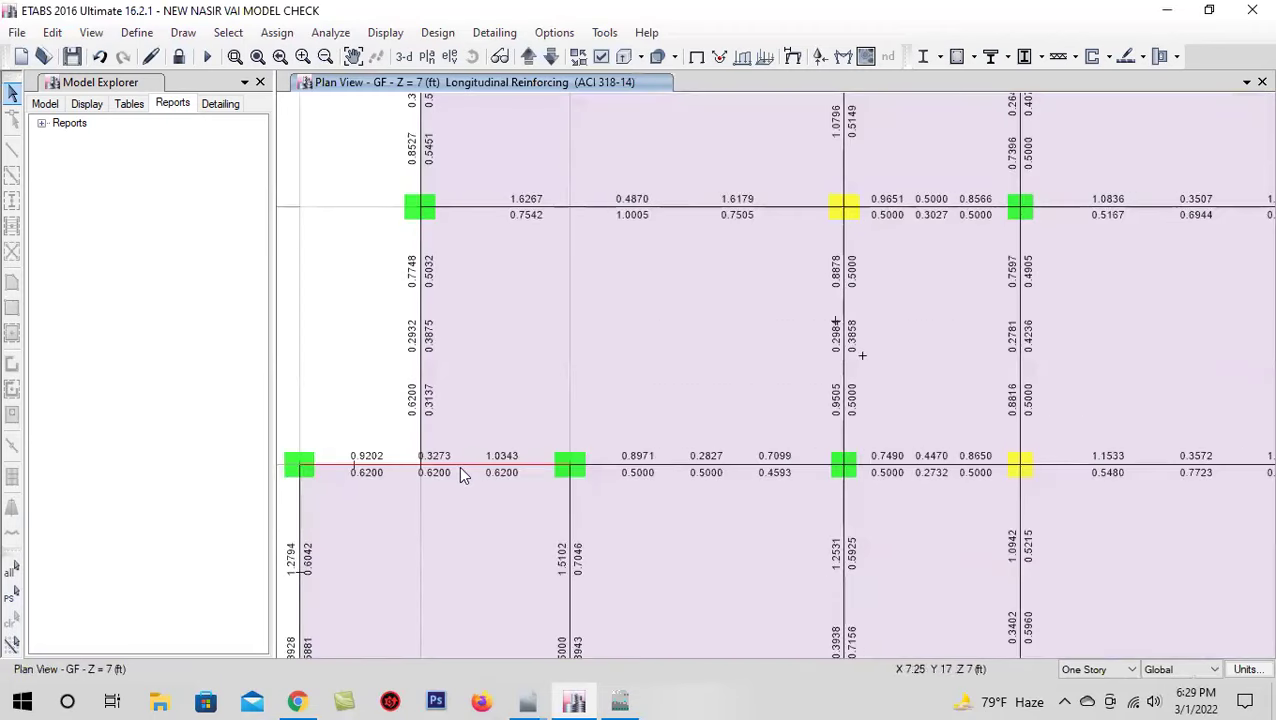
{"action": "scroll", "coordinate": [500, 447], "scroll_direction": "down", "scroll_amount": 3}
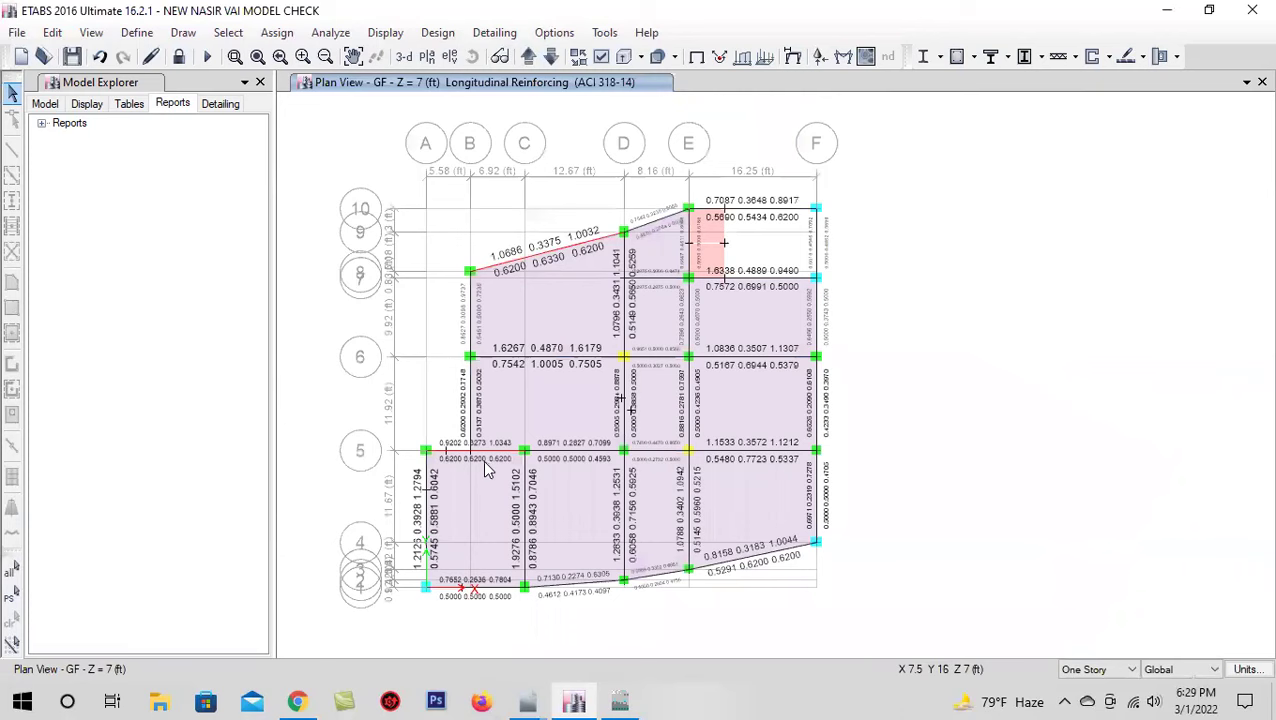
{"action": "scroll", "coordinate": [487, 468], "scroll_direction": "up", "scroll_amount": 3}
{"action": "scroll", "coordinate": [561, 426], "scroll_direction": "down", "scroll_amount": 3}
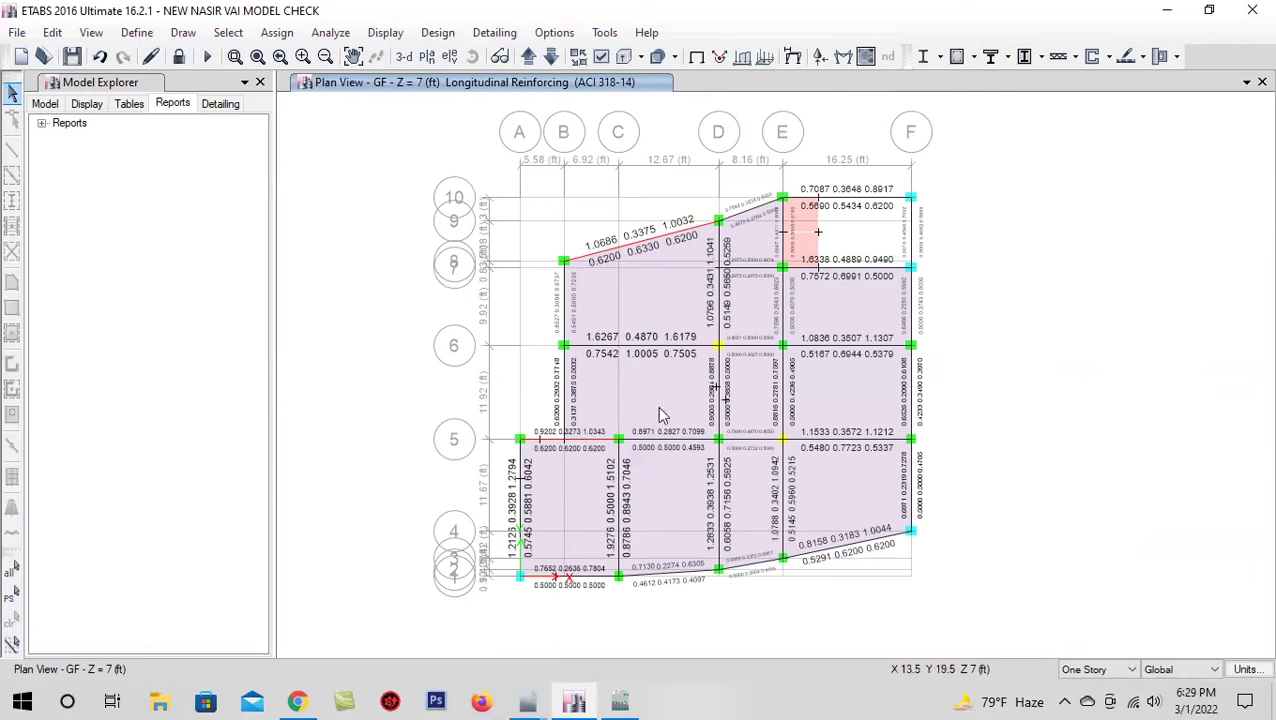
Display the torsion reinforcing on the GF plan and examine the values of the beam on grid 5 between A and C
{"action": "left_click", "coordinate": [972, 58]}
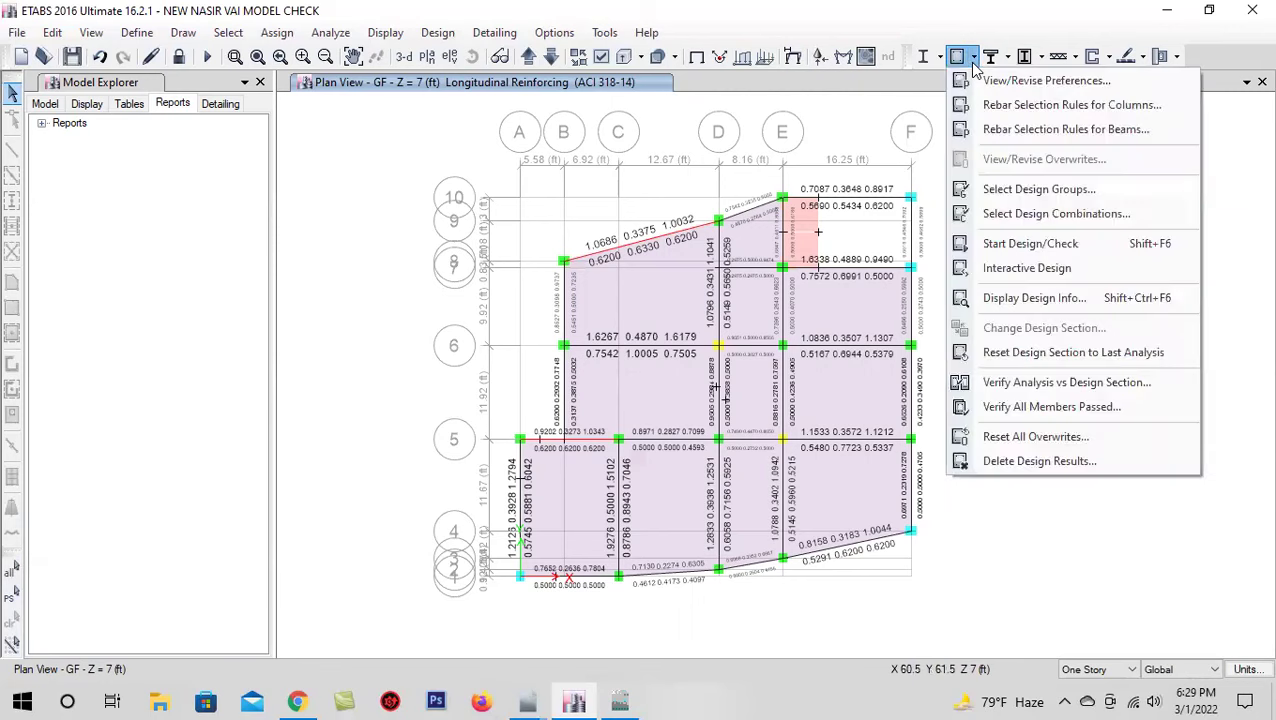
{"action": "left_click", "coordinate": [1040, 299]}
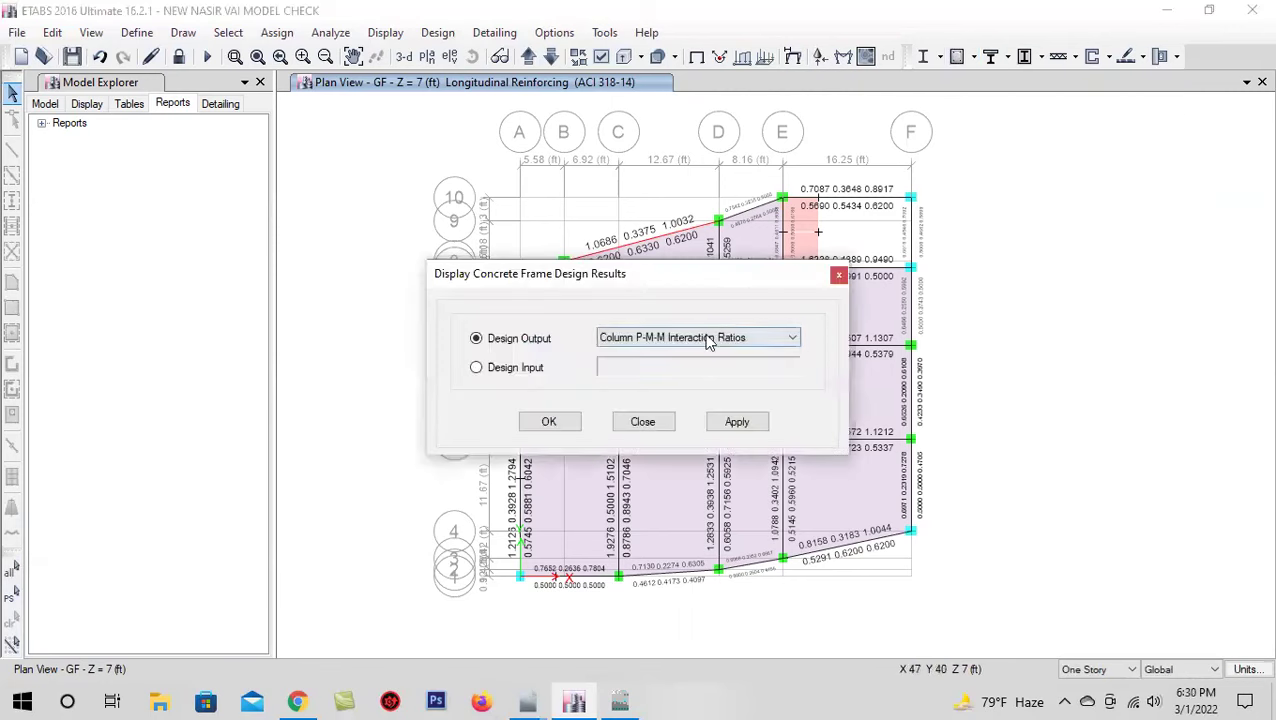
{"action": "left_click", "coordinate": [707, 340]}
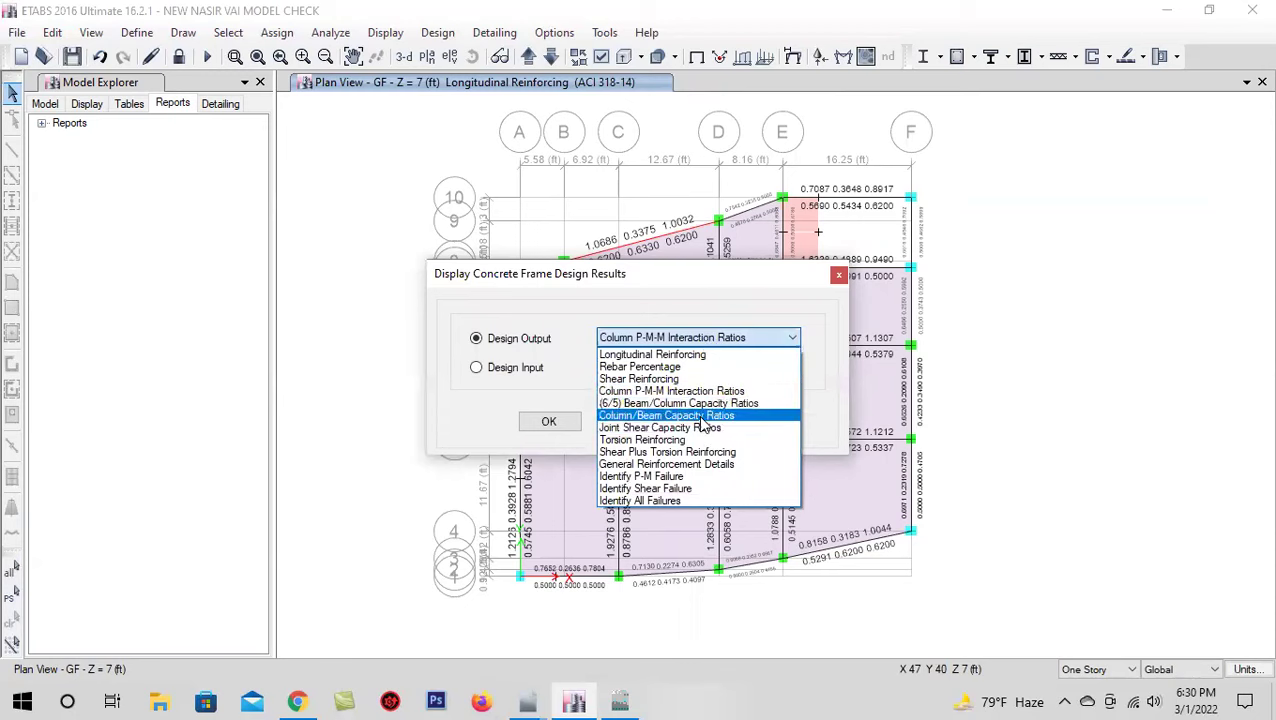
{"action": "left_click", "coordinate": [690, 440]}
{"action": "left_click", "coordinate": [737, 421]}
{"action": "left_click", "coordinate": [550, 422]}
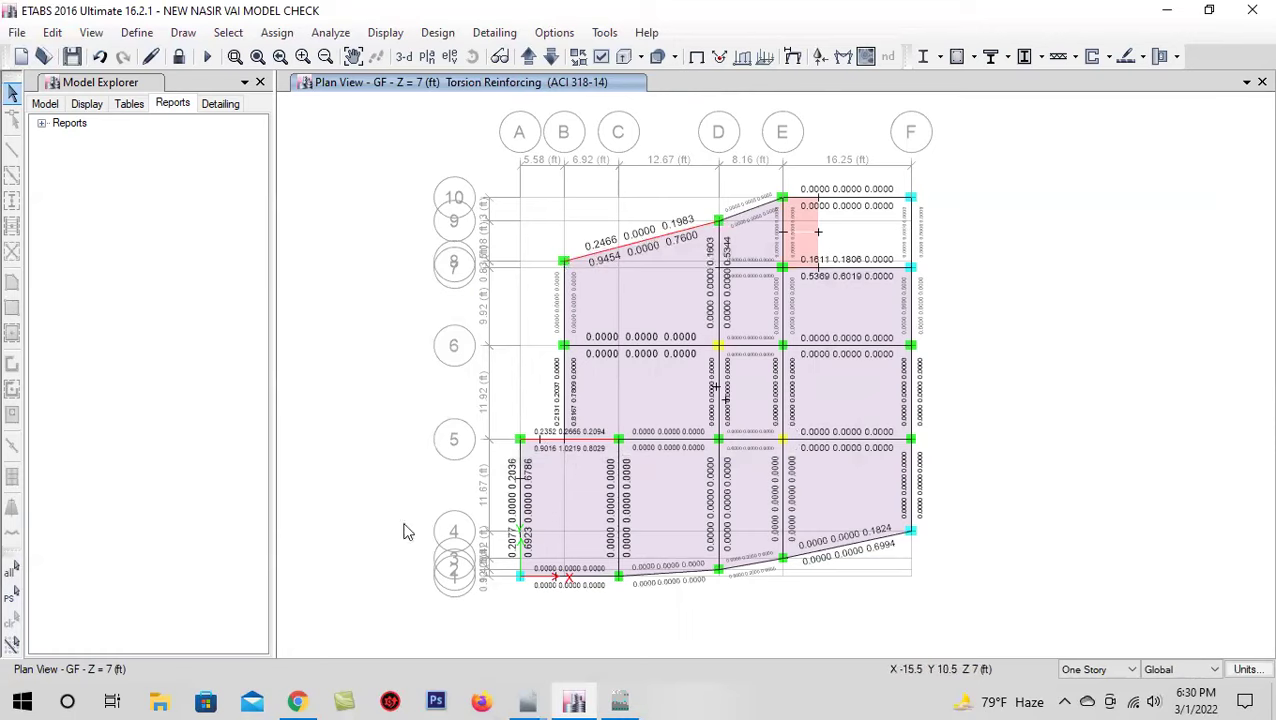
{"action": "scroll", "coordinate": [538, 462], "scroll_direction": "up", "scroll_amount": 4}
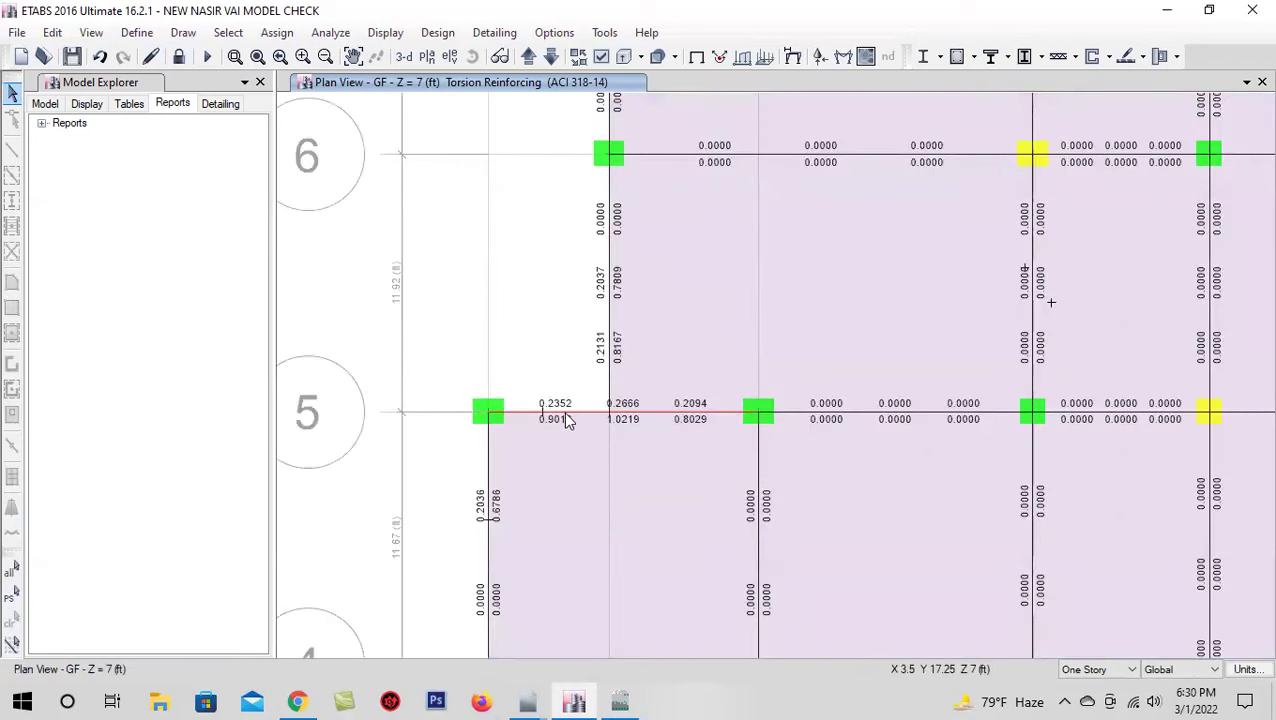
{"action": "scroll", "coordinate": [563, 412], "scroll_direction": "down", "scroll_amount": 4}
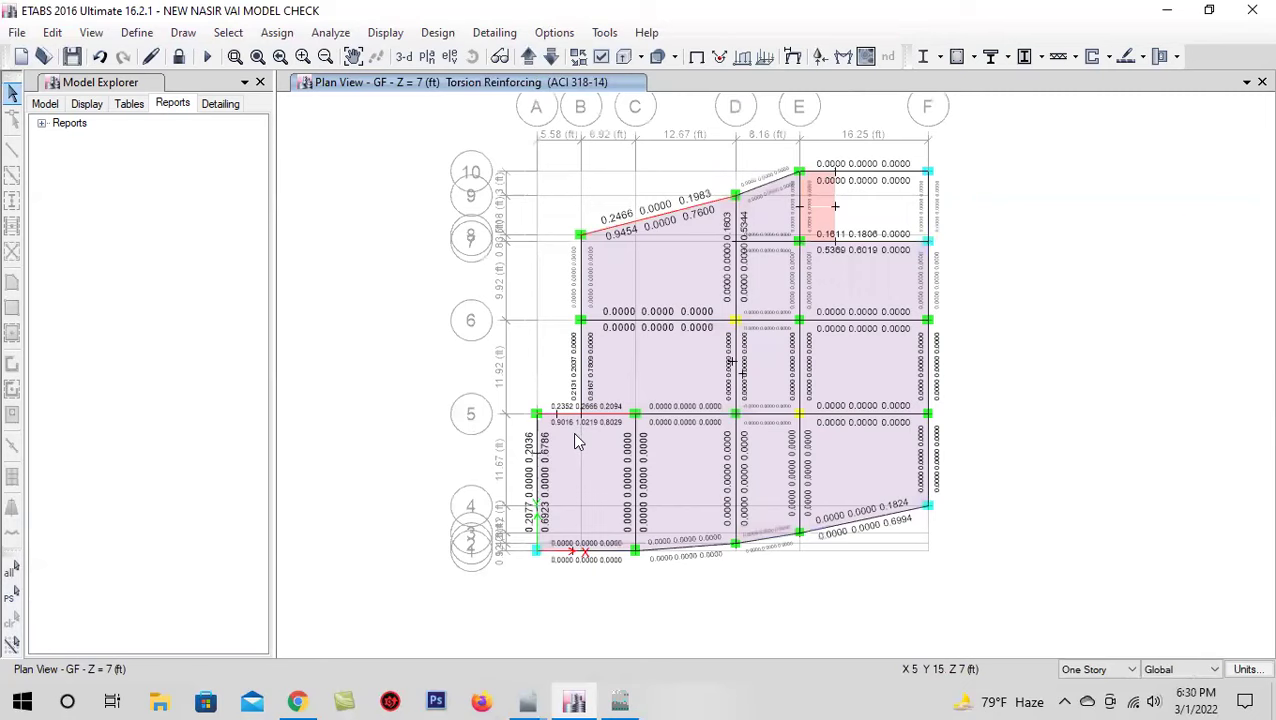
{"action": "scroll", "coordinate": [586, 415], "scroll_direction": "up", "scroll_amount": 4}
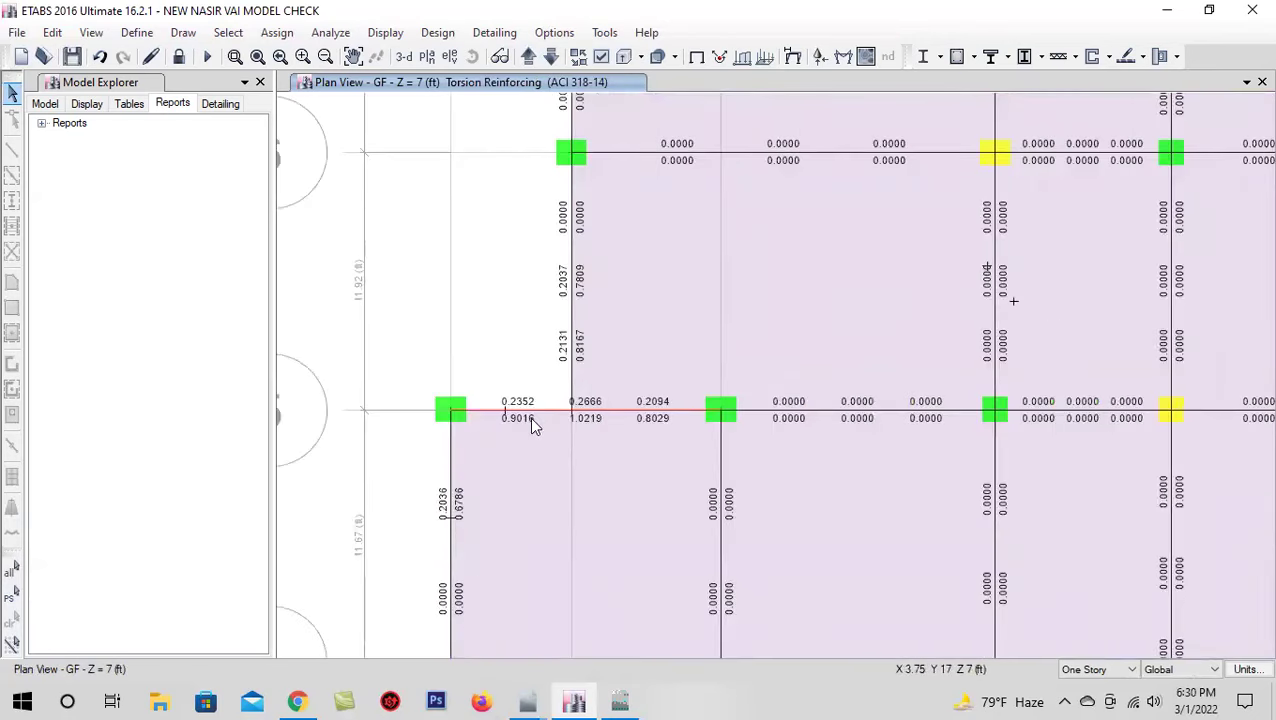
{"action": "scroll", "coordinate": [529, 417], "scroll_direction": "up", "scroll_amount": 4}
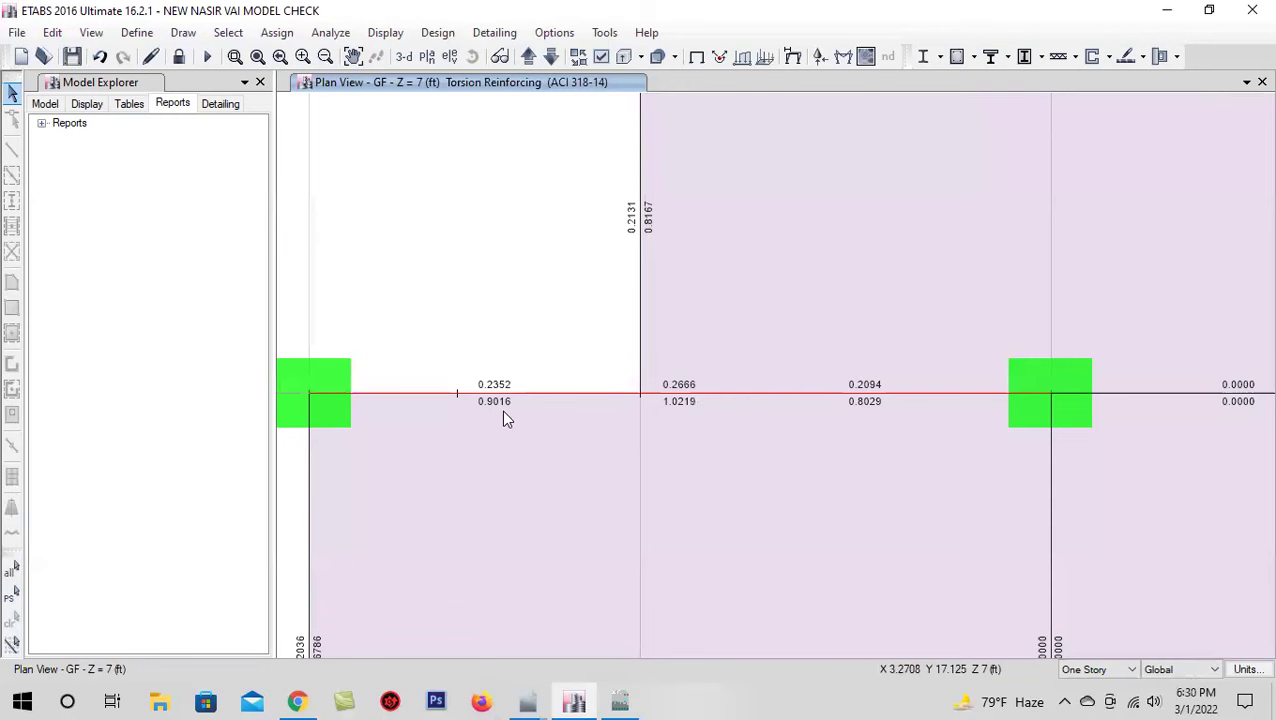
{"action": "scroll", "coordinate": [503, 418], "scroll_direction": "down", "scroll_amount": 8}
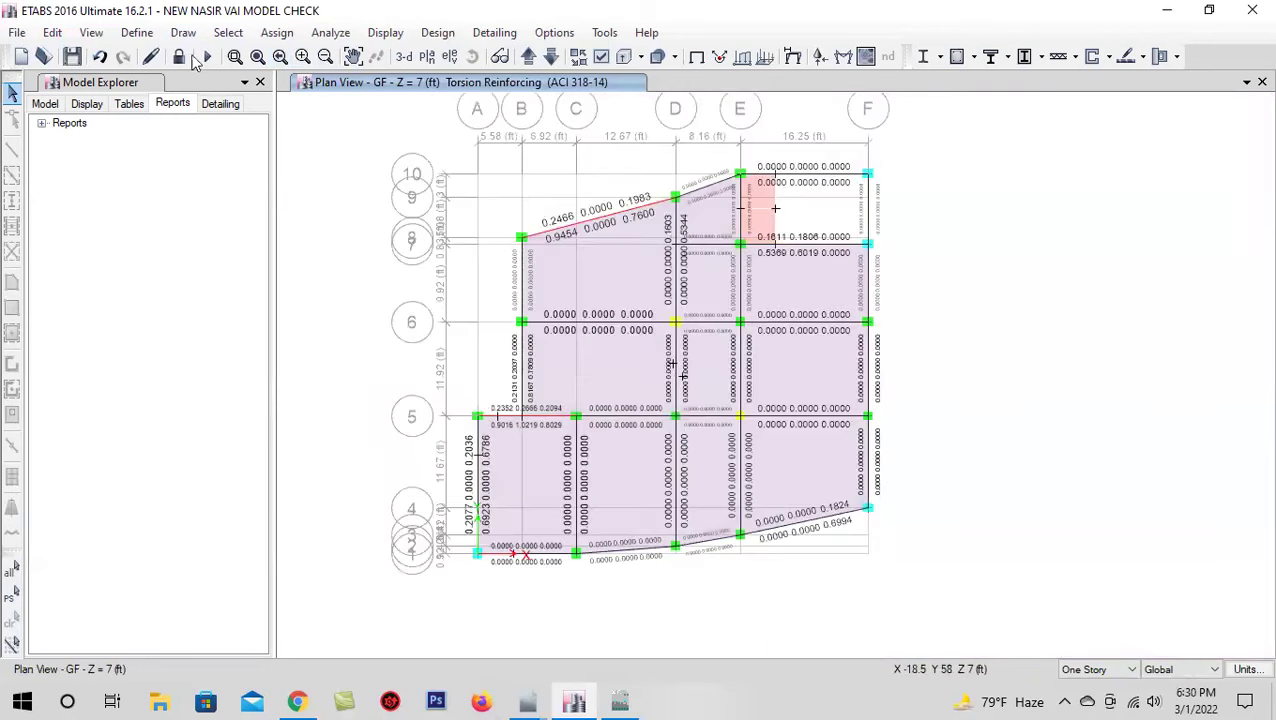
Review the FB-10x15 frame section's property data and close the frame properties without changes
{"action": "left_click", "coordinate": [140, 33]}
{"action": "mouse_move", "coordinate": [200, 85]}
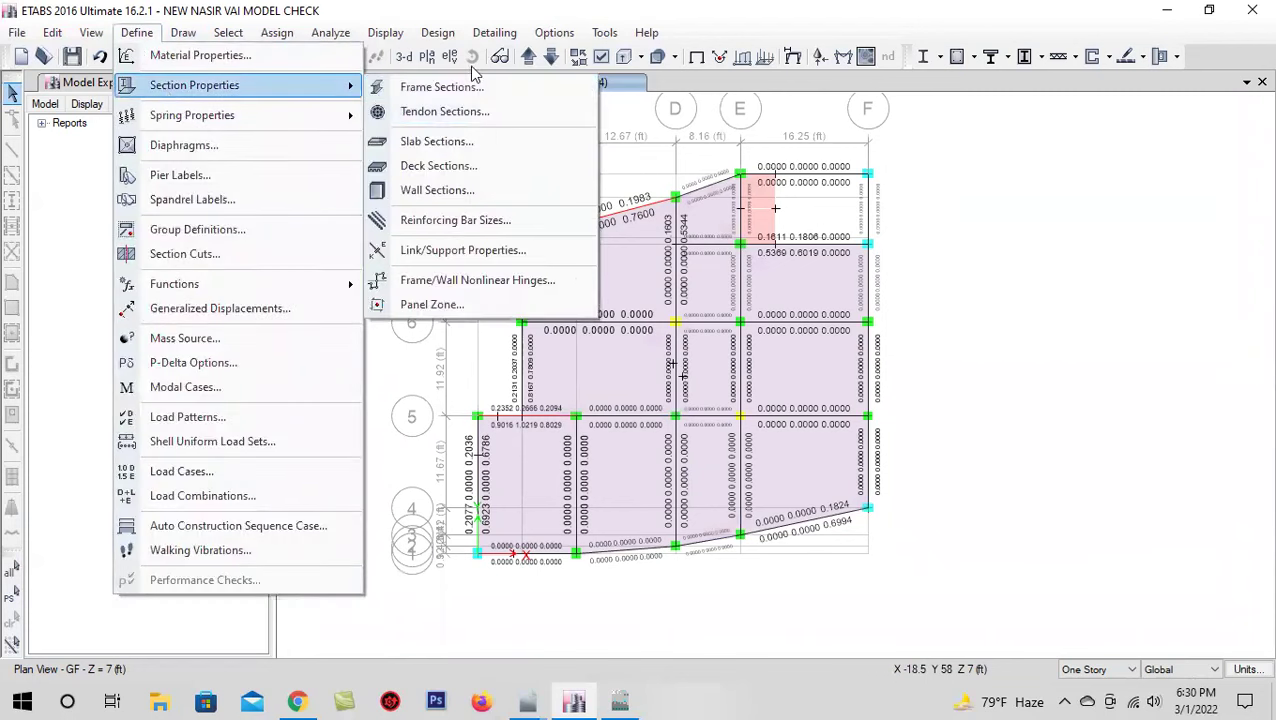
{"action": "left_click", "coordinate": [530, 88]}
{"action": "left_click", "coordinate": [459, 393]}
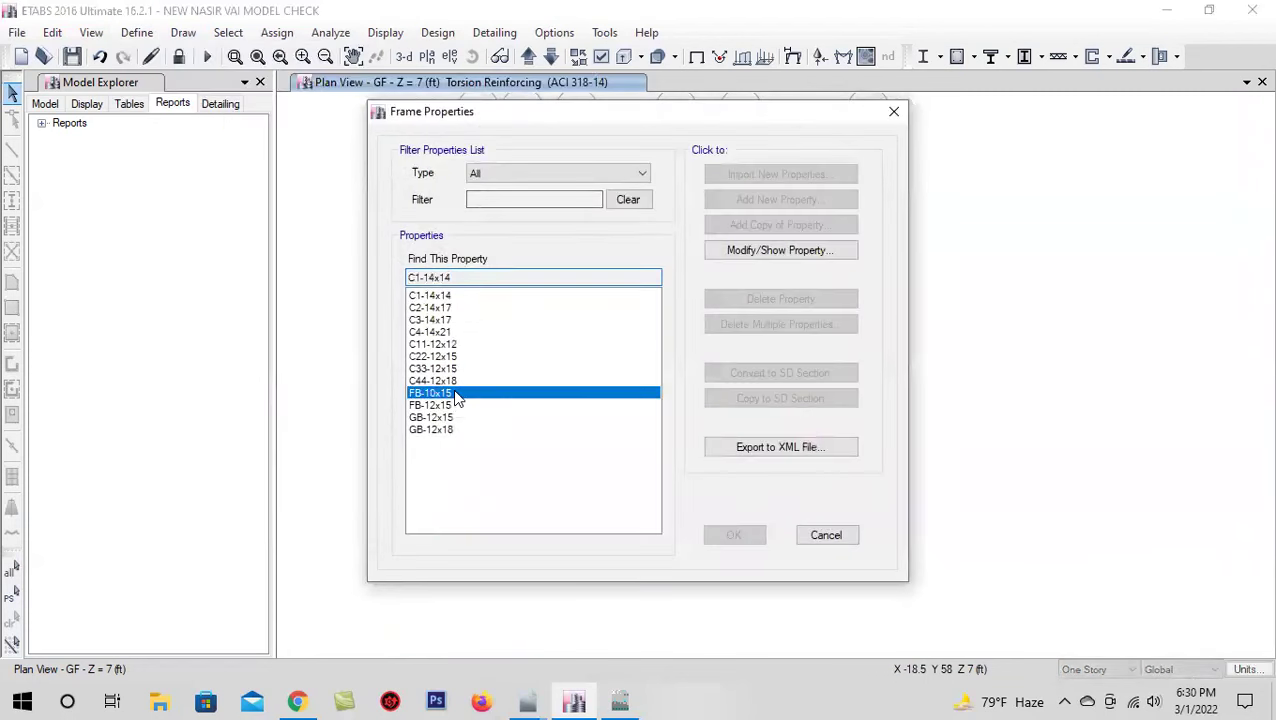
{"action": "left_click", "coordinate": [746, 254]}
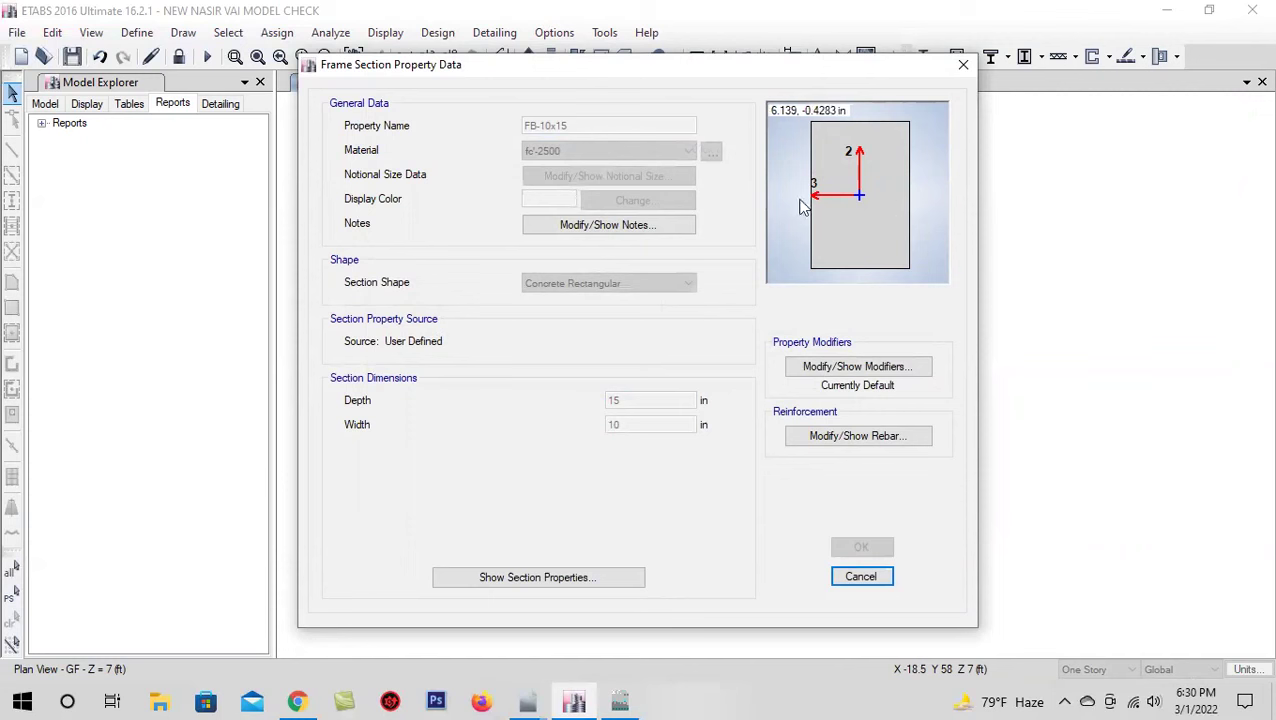
{"action": "left_click", "coordinate": [884, 577]}
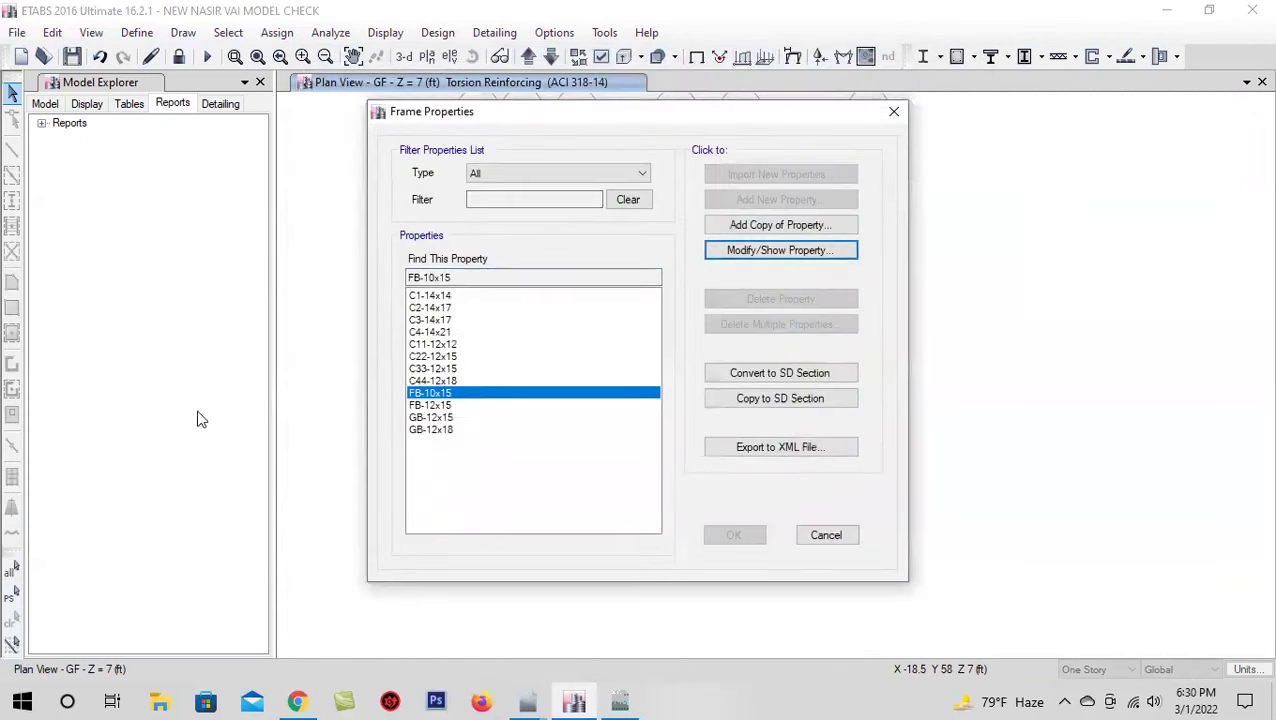
{"action": "left_click", "coordinate": [816, 540]}
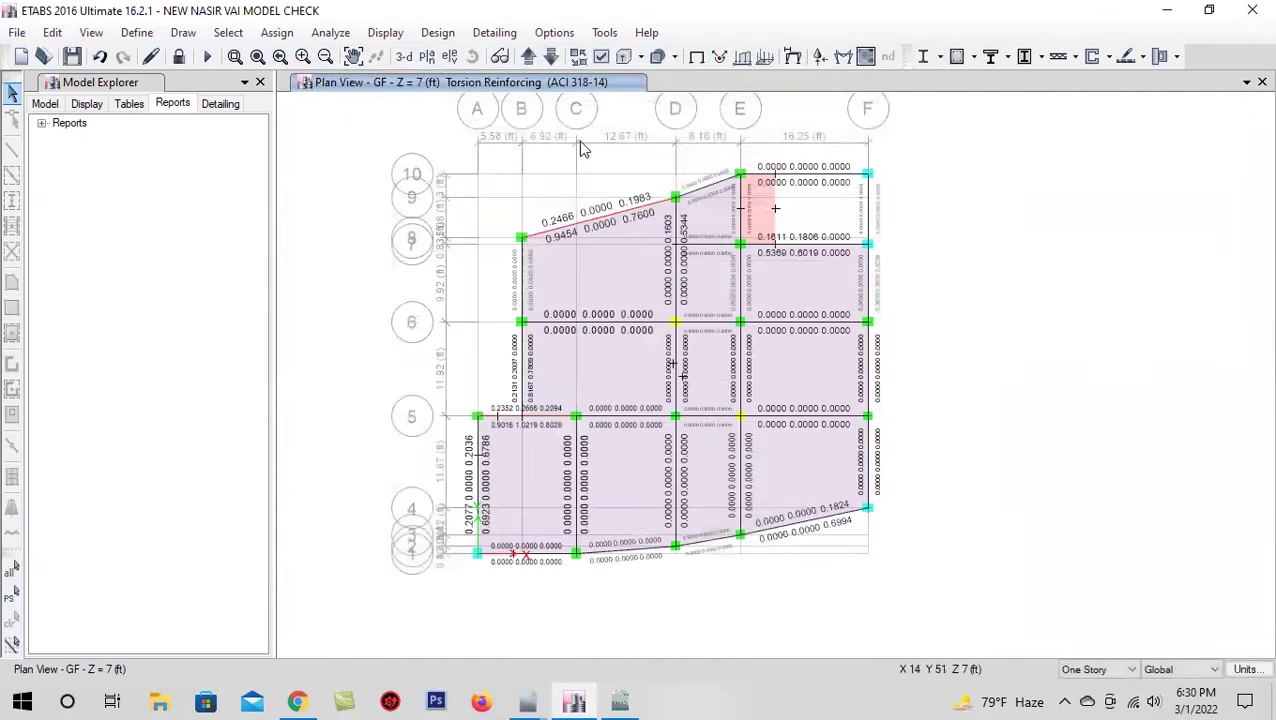
Step through the plans directly below and above GF, and examine the GF beams' torsion reinforcing around grids B to D
{"action": "left_click", "coordinate": [548, 60]}
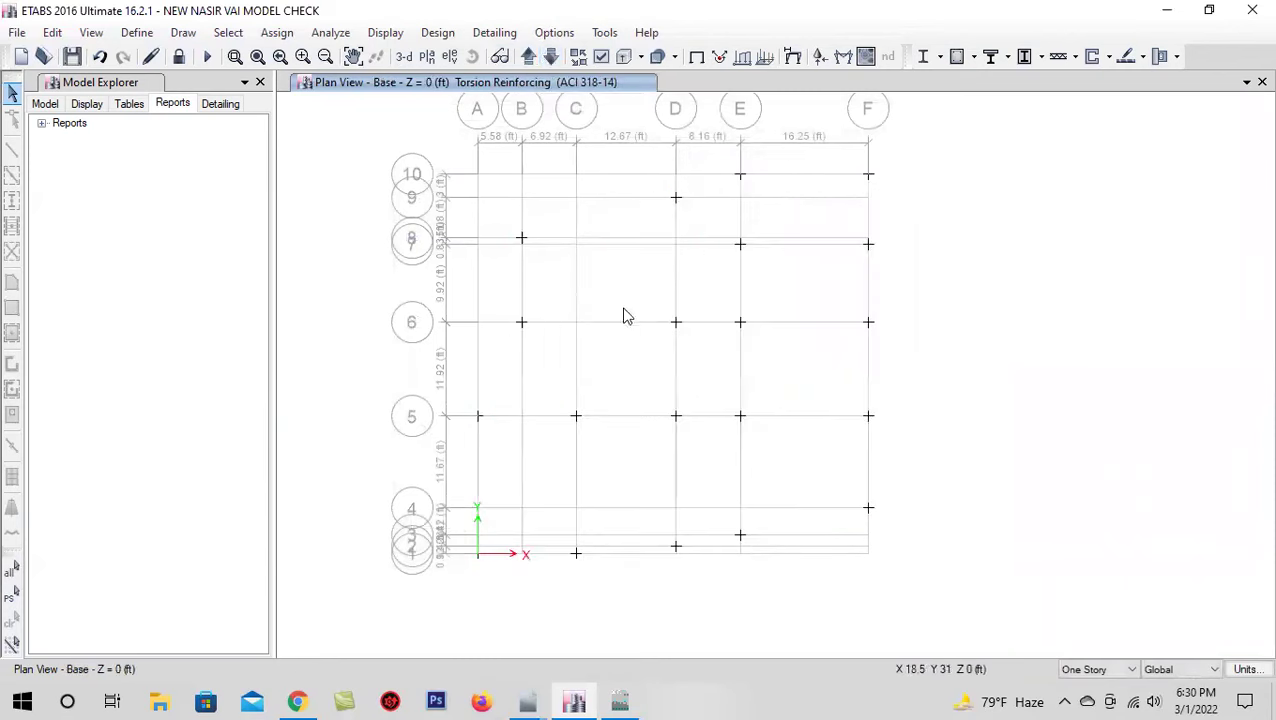
{"action": "left_click", "coordinate": [528, 58]}
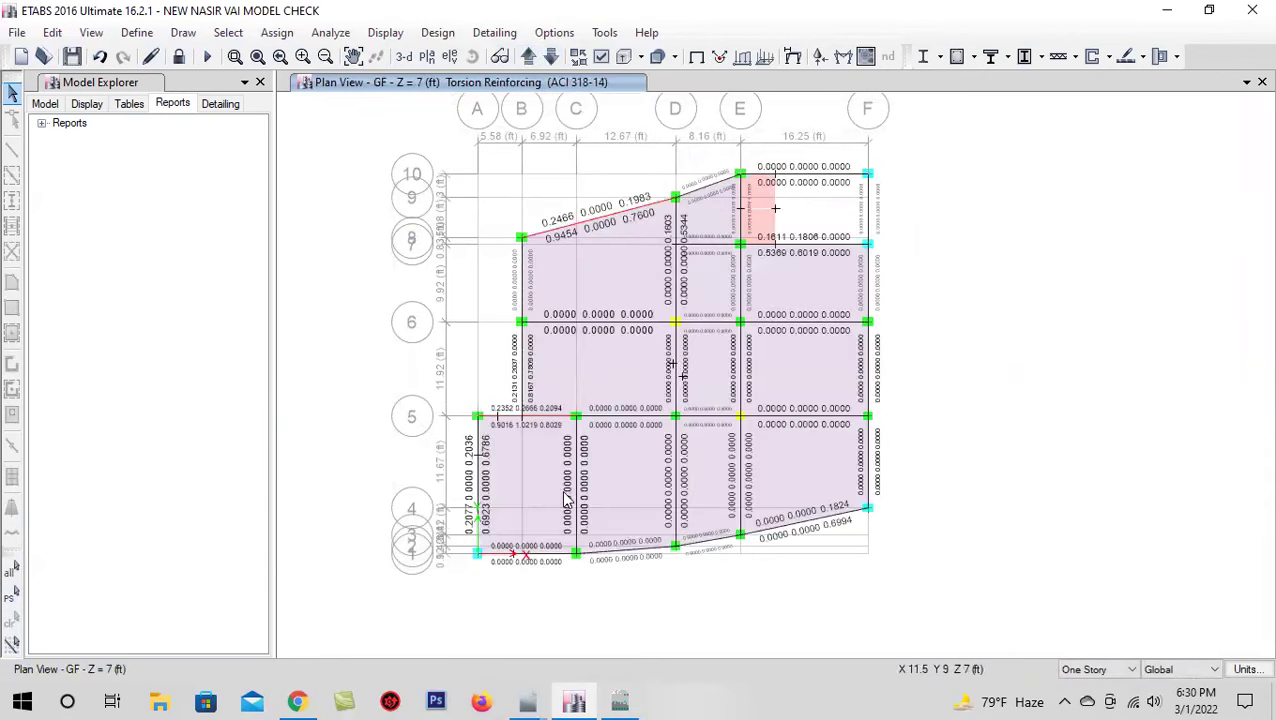
{"action": "left_click", "coordinate": [528, 57]}
{"action": "left_click", "coordinate": [550, 58]}
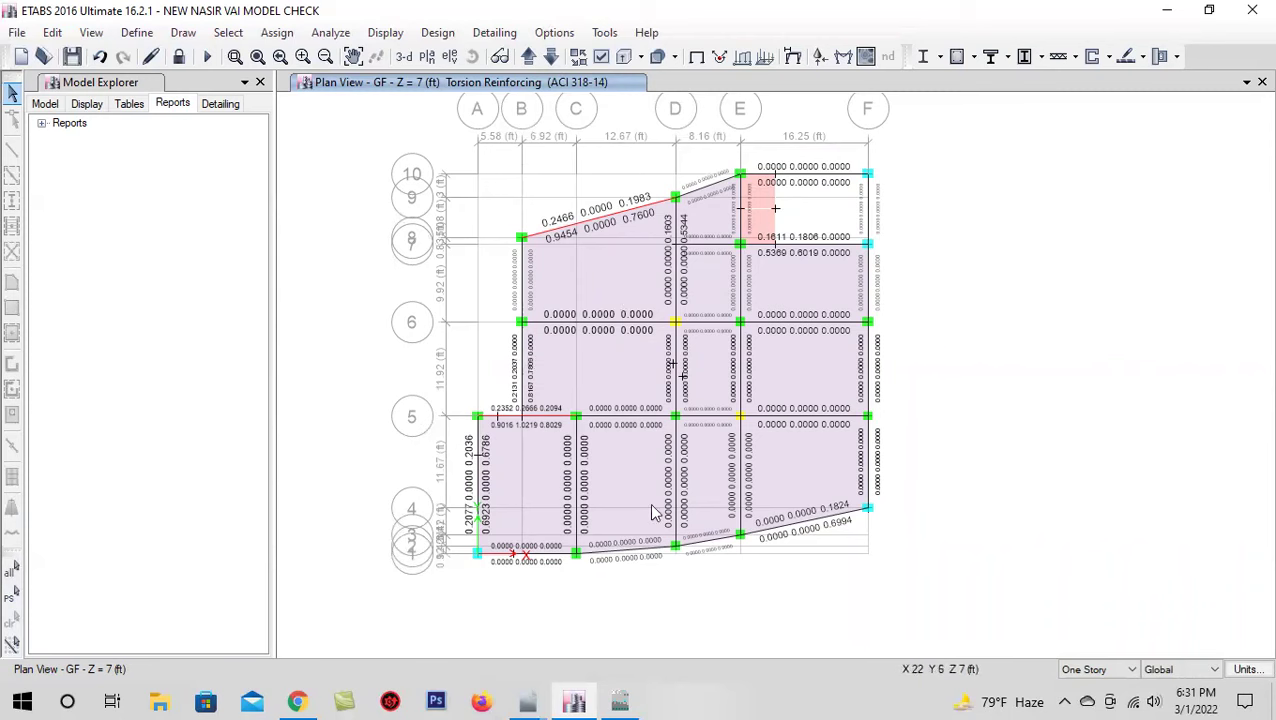
{"action": "scroll", "coordinate": [657, 234], "scroll_direction": "up", "scroll_amount": 3}
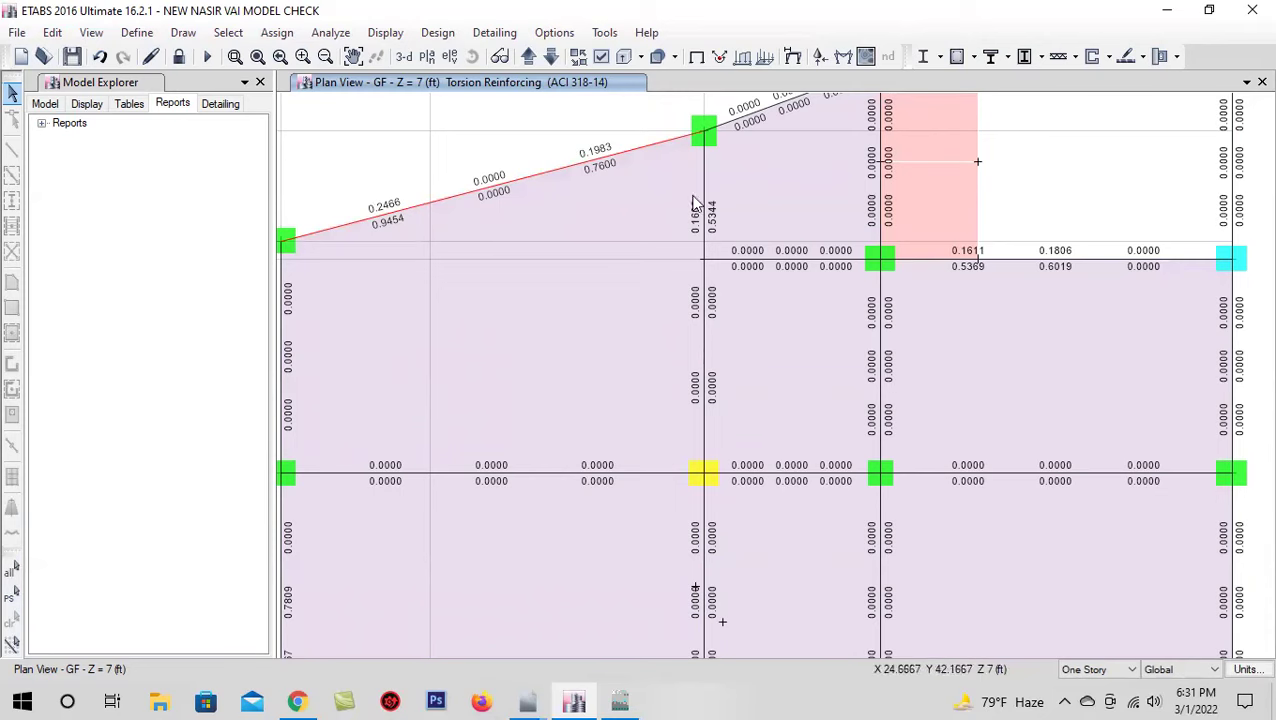
{"action": "scroll", "coordinate": [670, 318], "scroll_direction": "down", "scroll_amount": 3}
{"action": "scroll", "coordinate": [542, 497], "scroll_direction": "up", "scroll_amount": 5}
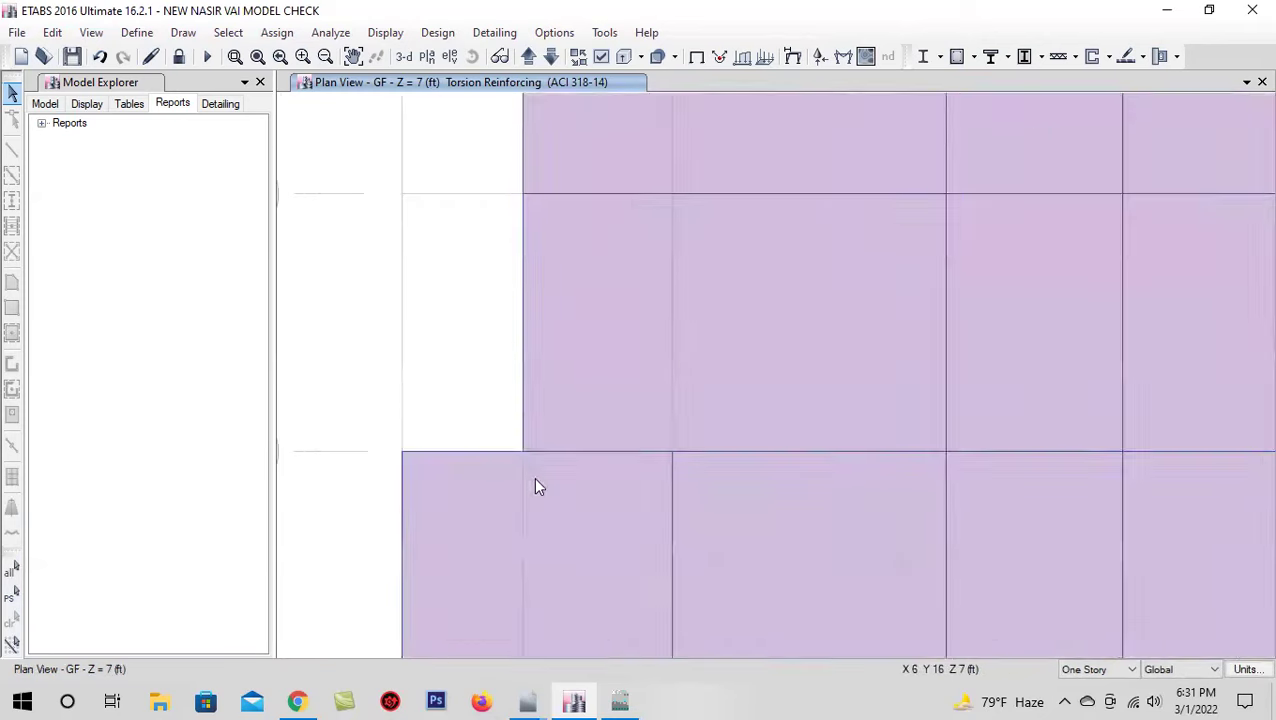
Unlock the model, deleting its analysis results, and reshape the GF beam from B-6 to end at the column on A-5
{"action": "left_click", "coordinate": [178, 57]}
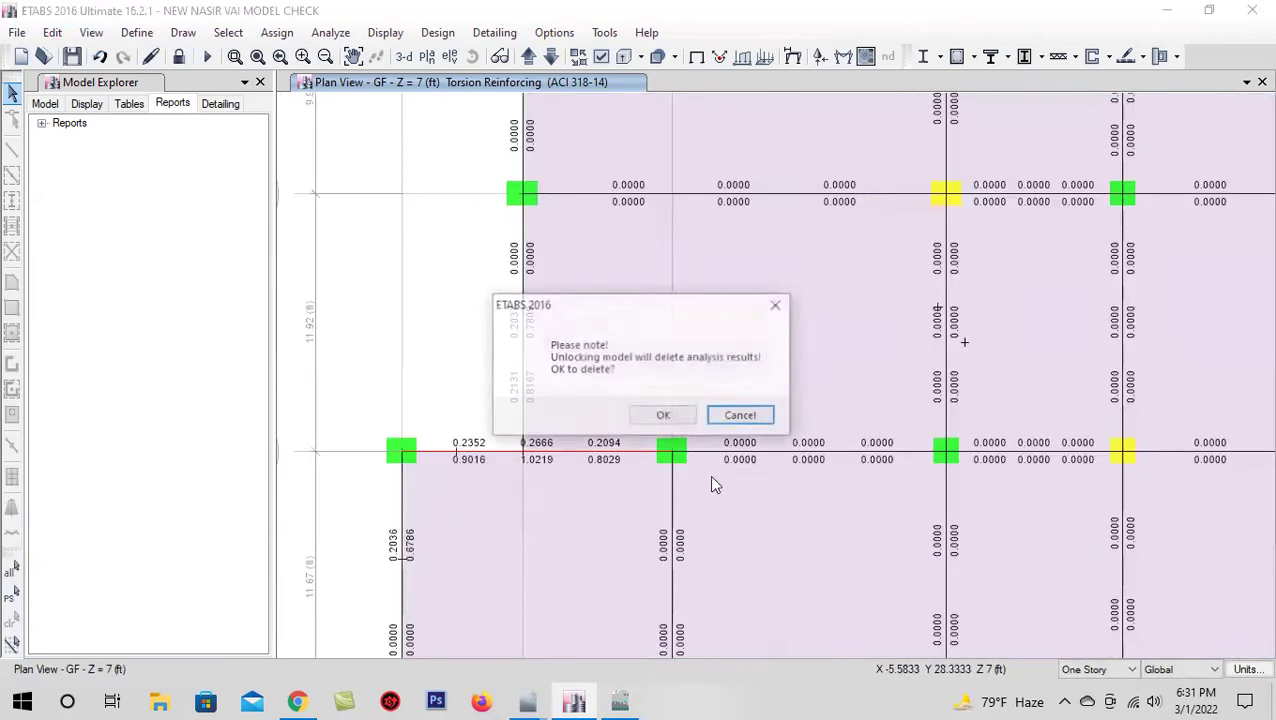
{"action": "left_click", "coordinate": [648, 420]}
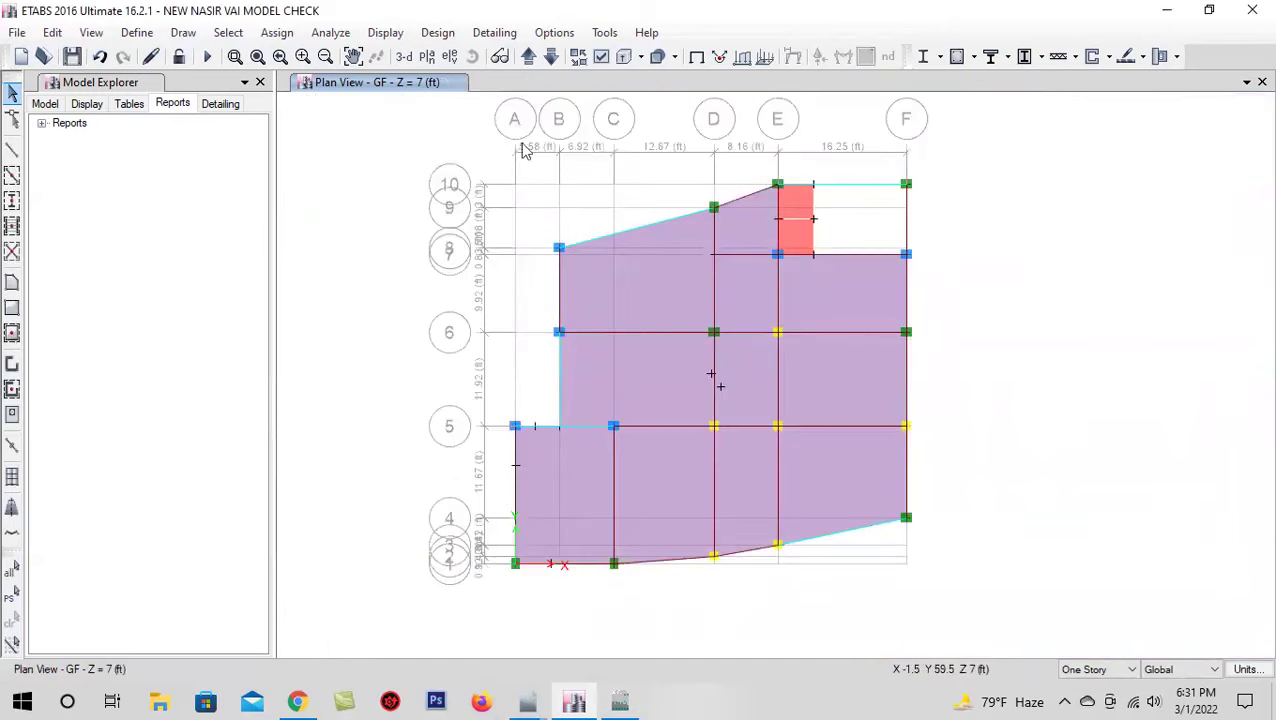
{"action": "scroll", "coordinate": [563, 428], "scroll_direction": "up", "scroll_amount": 3}
{"action": "left_click", "coordinate": [556, 378]}
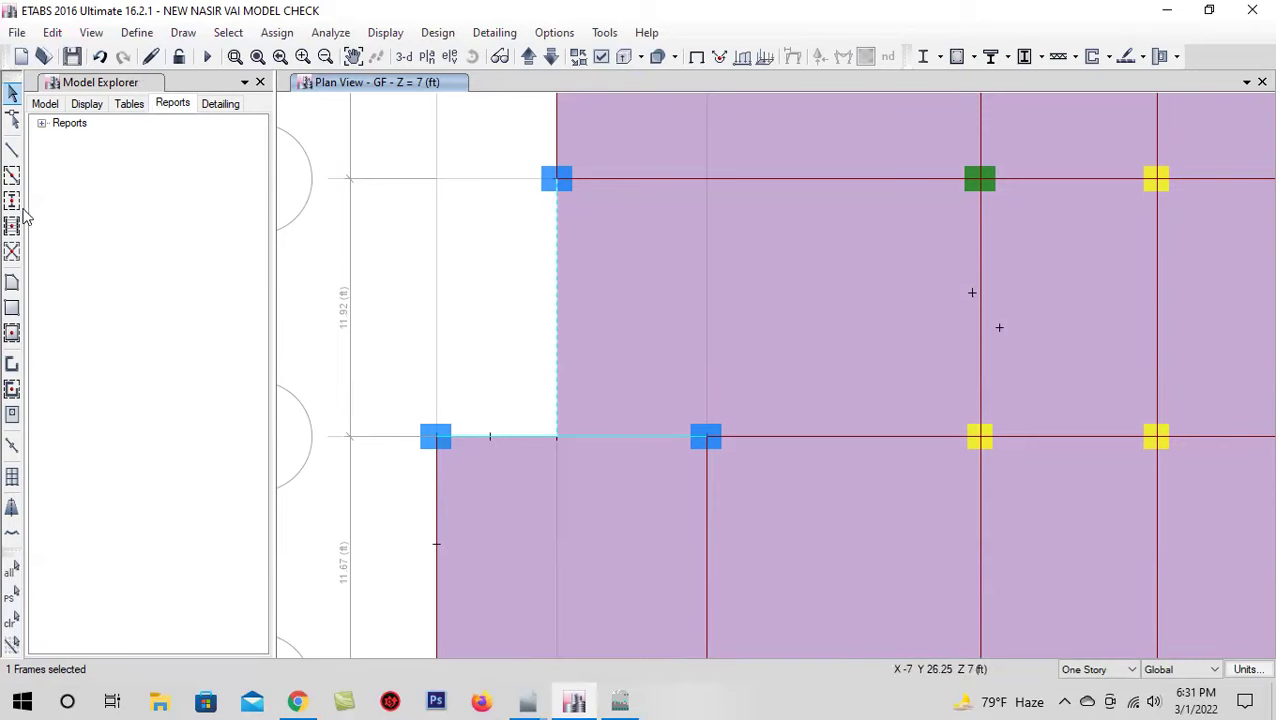
{"action": "left_click", "coordinate": [13, 120]}
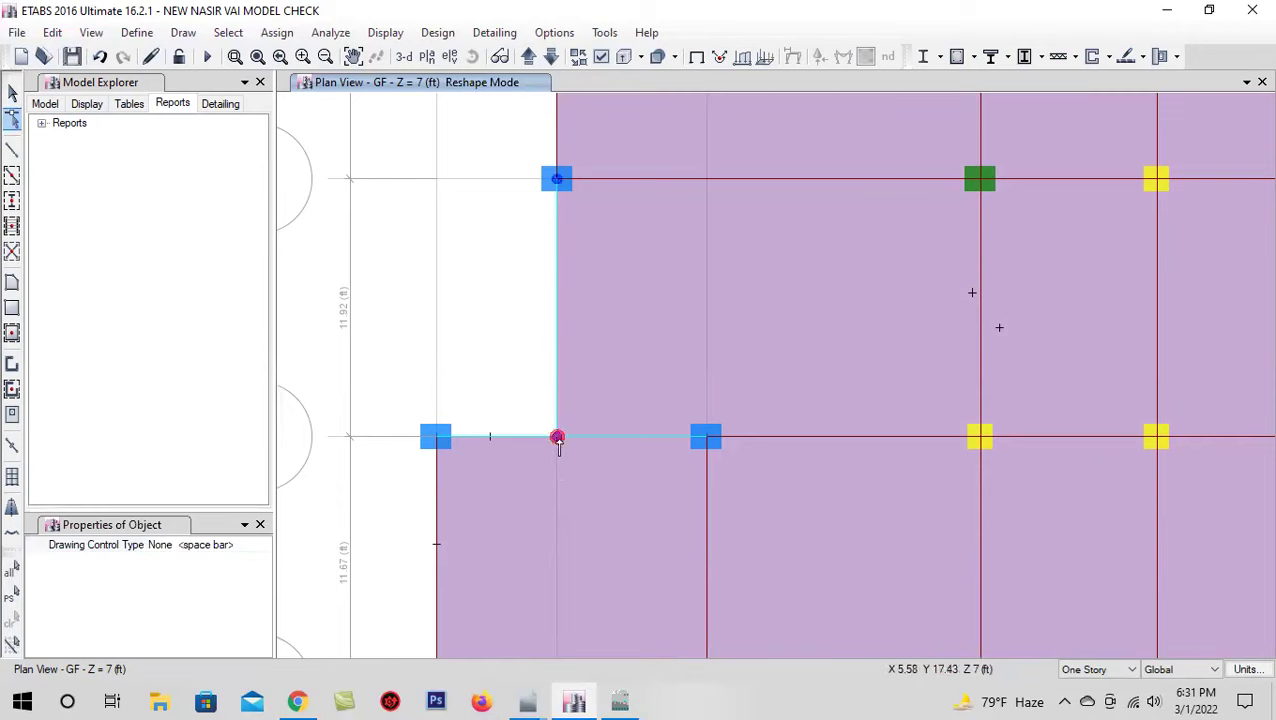
{"action": "left_click_drag", "start_coordinate": [557, 438], "coordinate": [434, 441]}
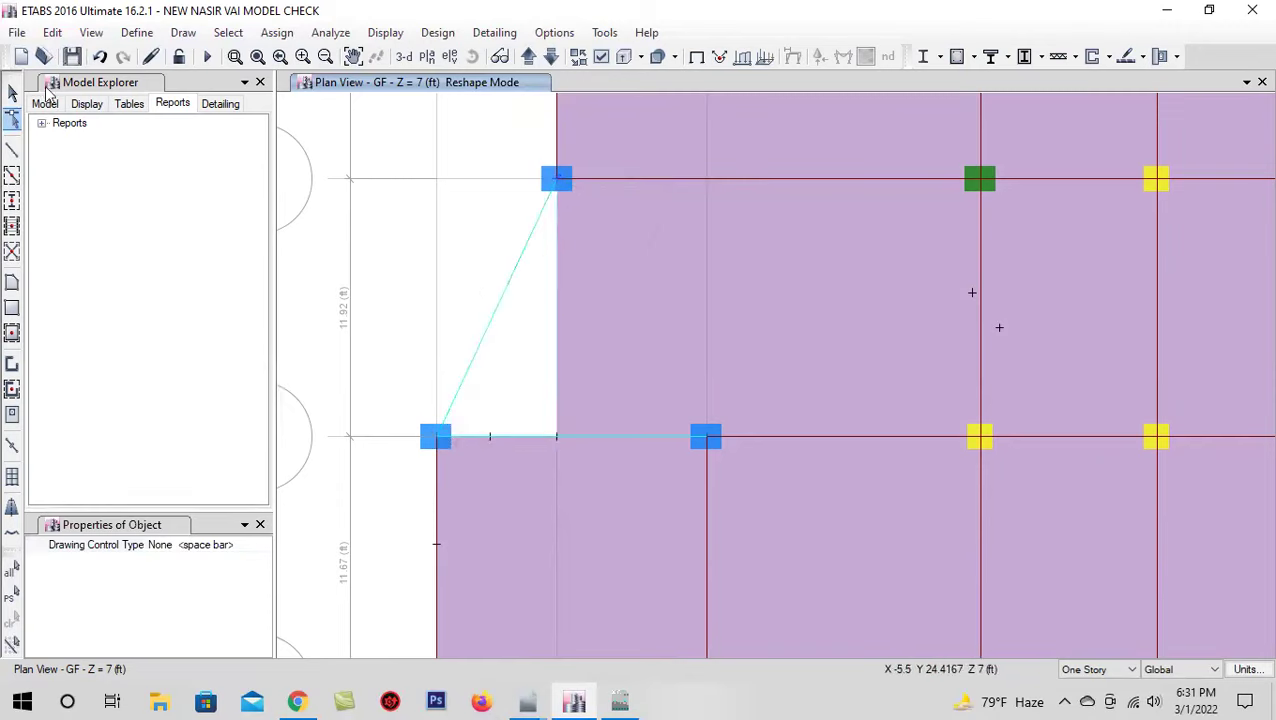
Save the model and leave reshape mode for normal object selection
{"action": "left_click", "coordinate": [72, 56]}
{"action": "left_click", "coordinate": [12, 92]}
{"action": "scroll", "coordinate": [514, 345], "scroll_direction": "down", "scroll_amount": 3}
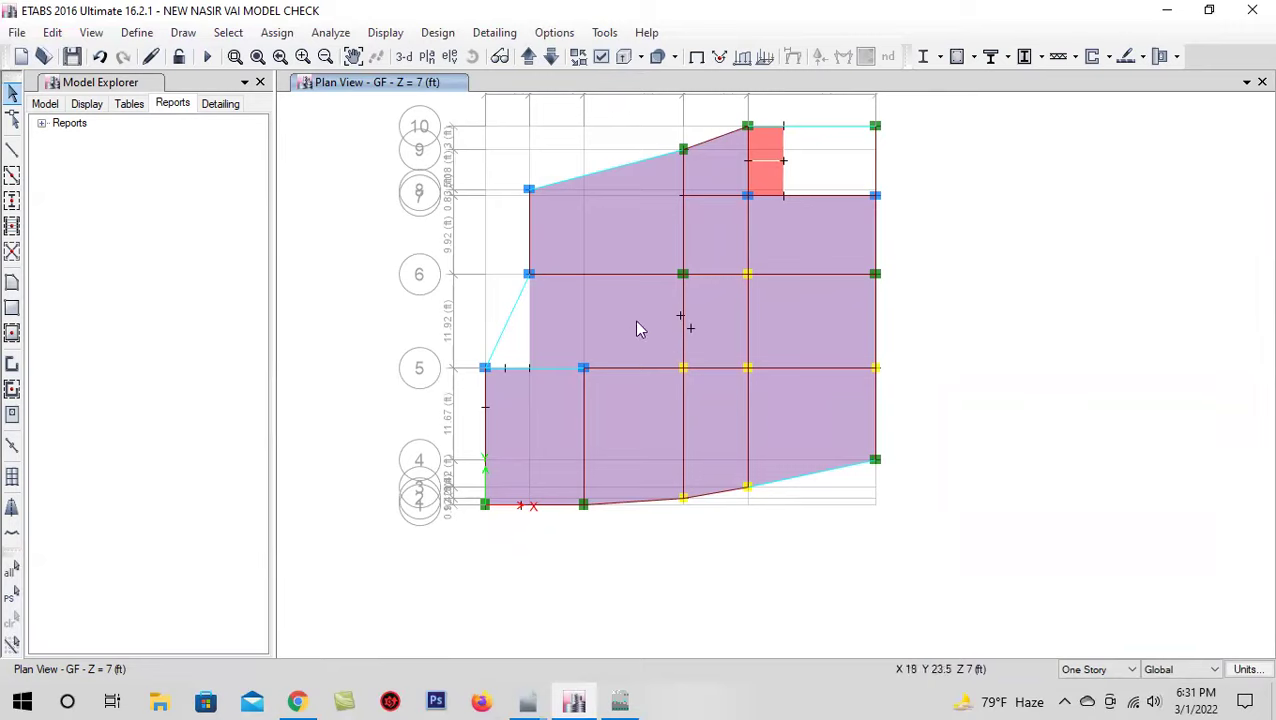
Reshape the GF floor slab by moving its corner at B-5 to the column at A-5, and save the model
{"action": "scroll", "coordinate": [535, 316], "scroll_direction": "up", "scroll_amount": 3}
{"action": "left_click", "coordinate": [584, 379]}
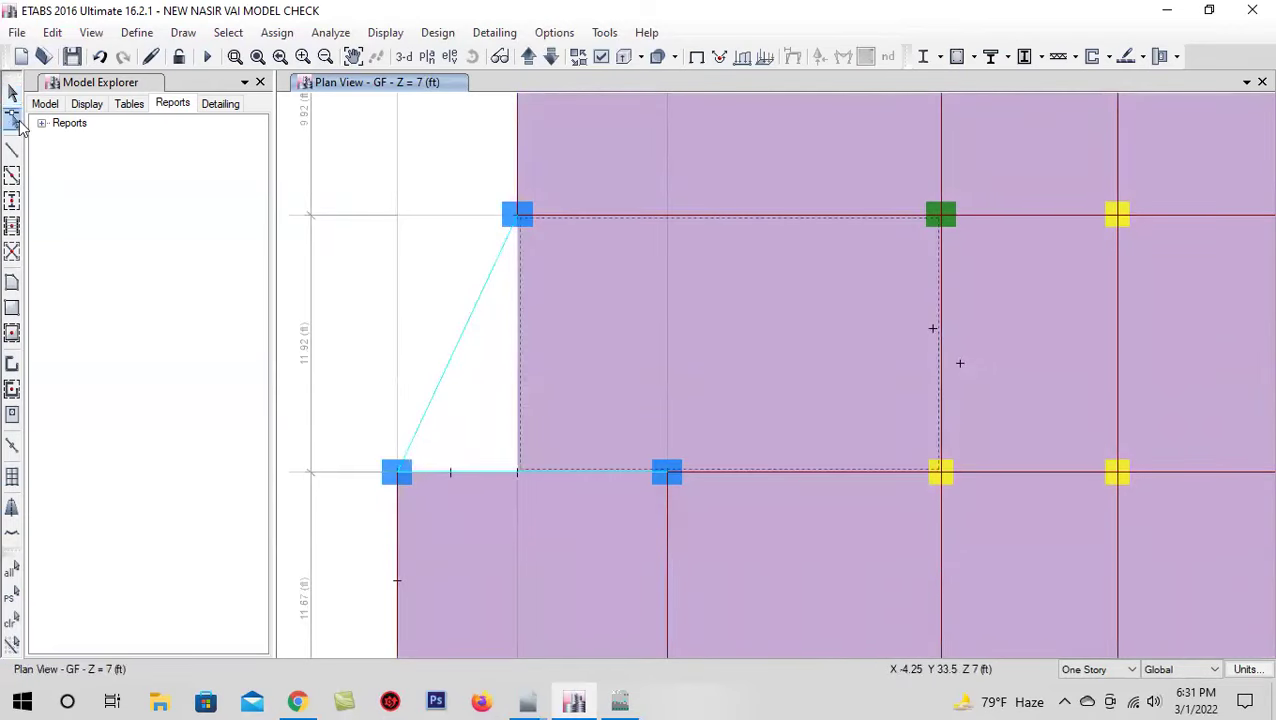
{"action": "left_click", "coordinate": [14, 120]}
{"action": "left_click", "coordinate": [627, 392]}
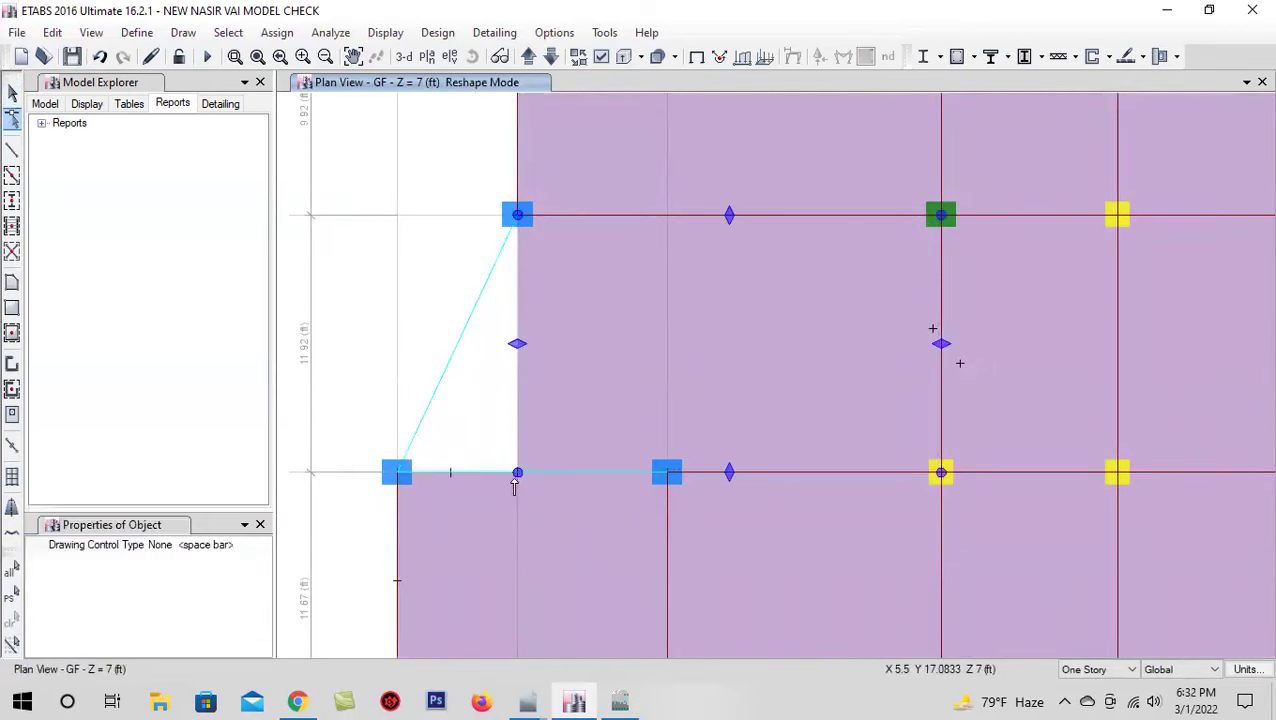
{"action": "scroll", "coordinate": [514, 485], "scroll_direction": "up", "scroll_amount": 3}
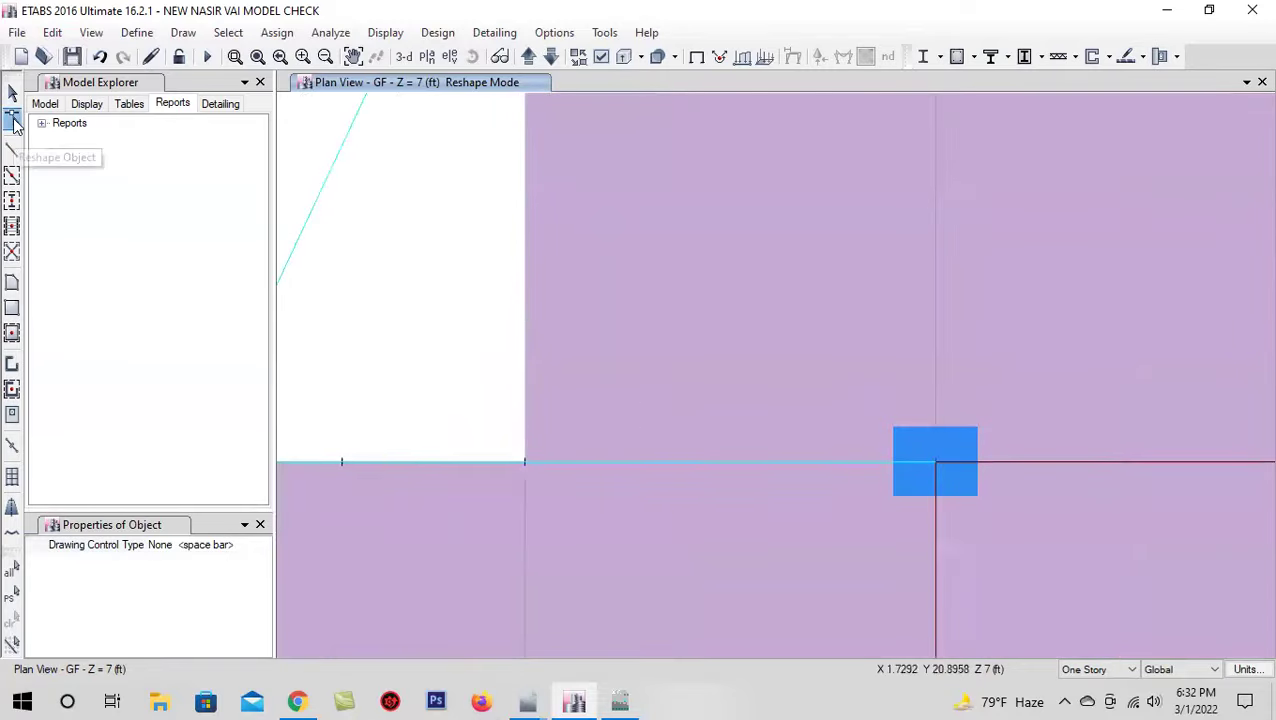
{"action": "scroll", "coordinate": [617, 405], "scroll_direction": "down", "scroll_amount": 3}
{"action": "left_click", "coordinate": [618, 407]}
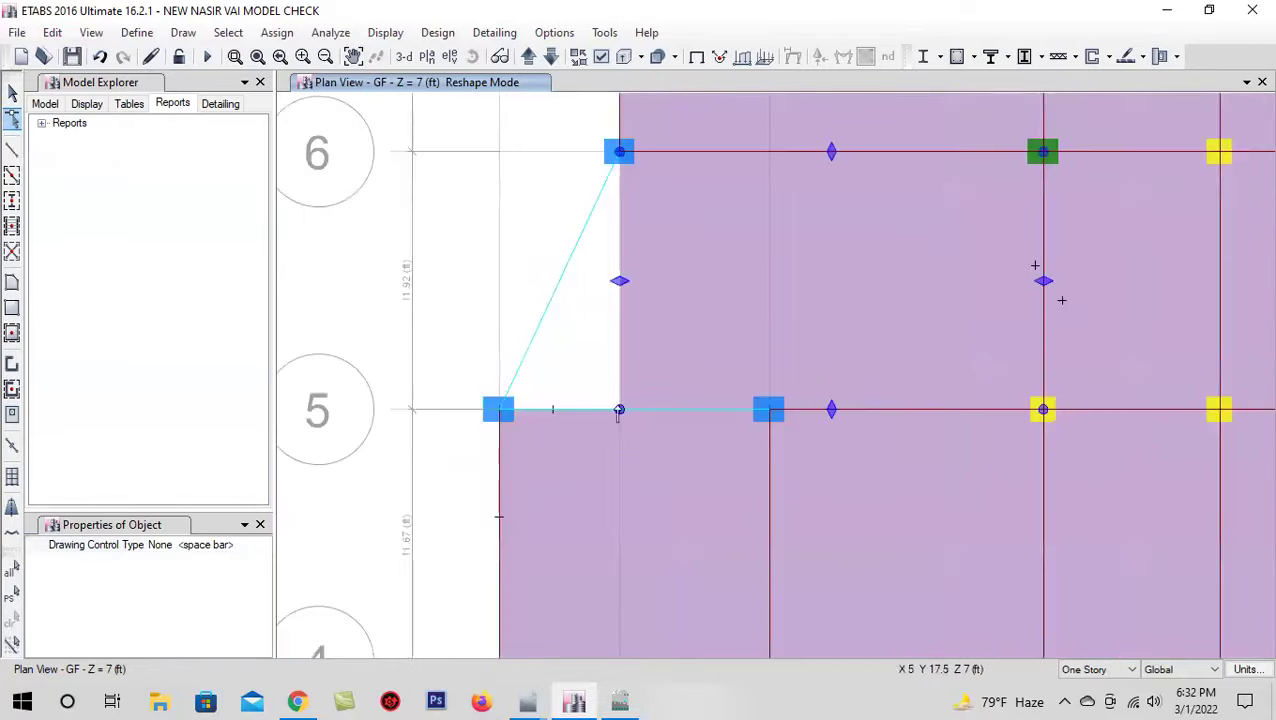
{"action": "left_click_drag", "start_coordinate": [620, 412], "coordinate": [505, 413]}
{"action": "scroll", "coordinate": [505, 413], "scroll_direction": "down", "scroll_amount": 4}
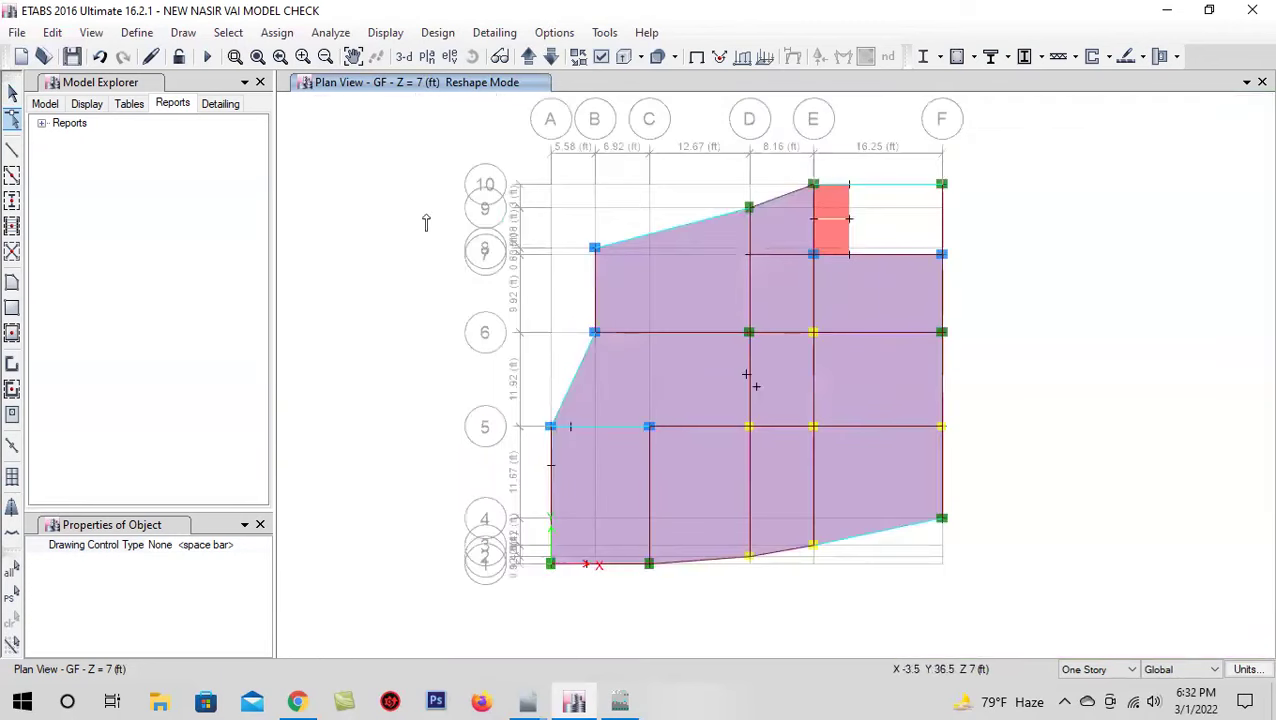
{"action": "left_click", "coordinate": [14, 93]}
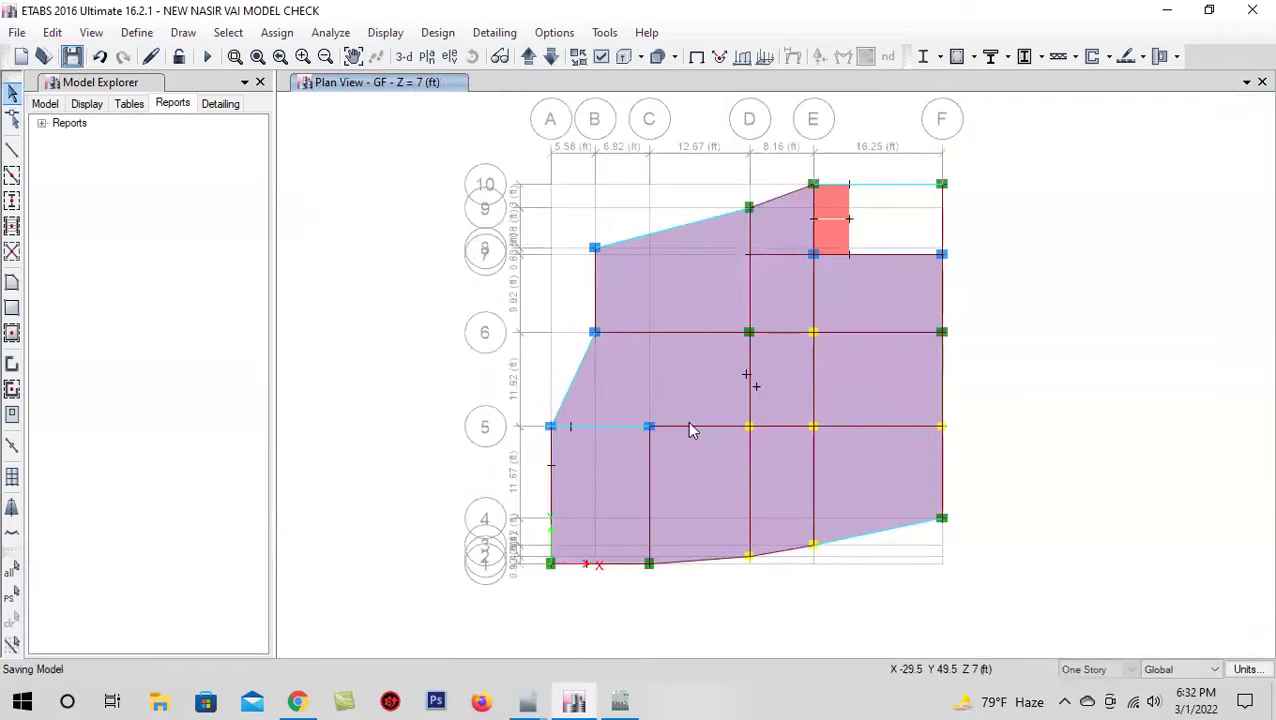
Examine the beam and slab layout of the GF plan around grids B to E, and of the 1st story plan
{"action": "scroll", "coordinate": [668, 389], "scroll_direction": "up", "scroll_amount": 3}
{"action": "scroll", "coordinate": [663, 384], "scroll_direction": "down", "scroll_amount": 3}
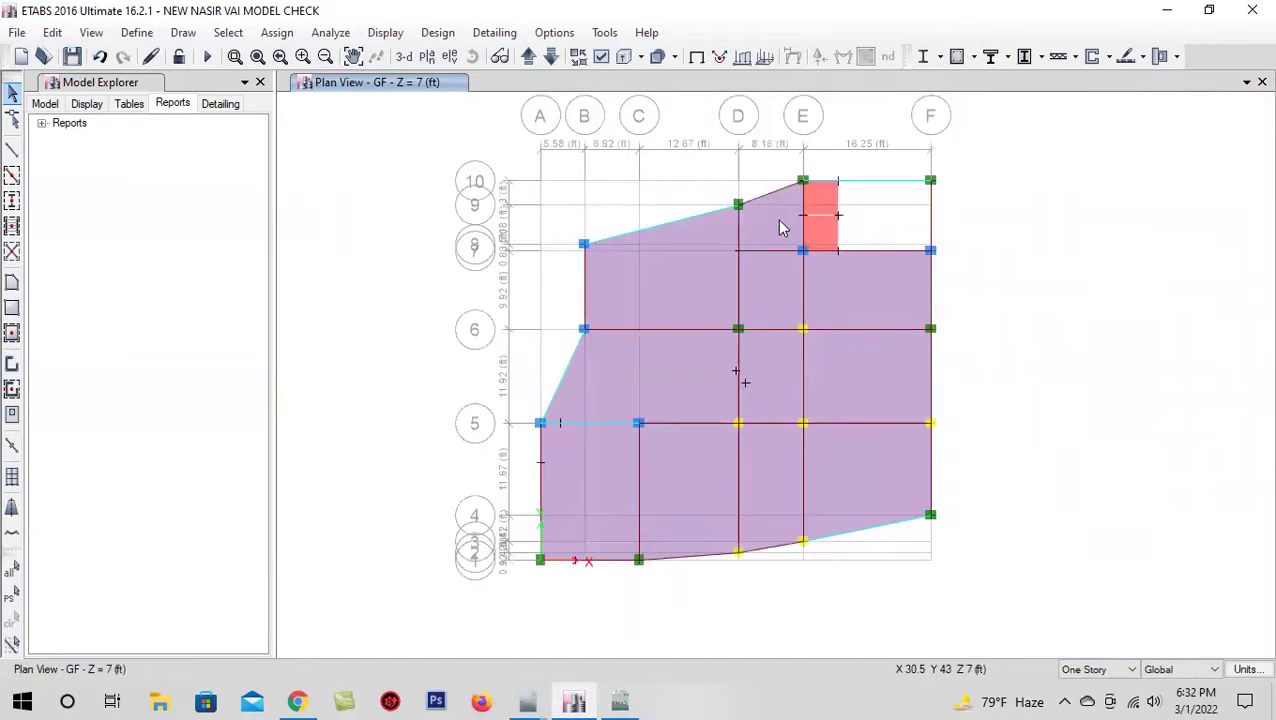
{"action": "scroll", "coordinate": [781, 228], "scroll_direction": "up", "scroll_amount": 3}
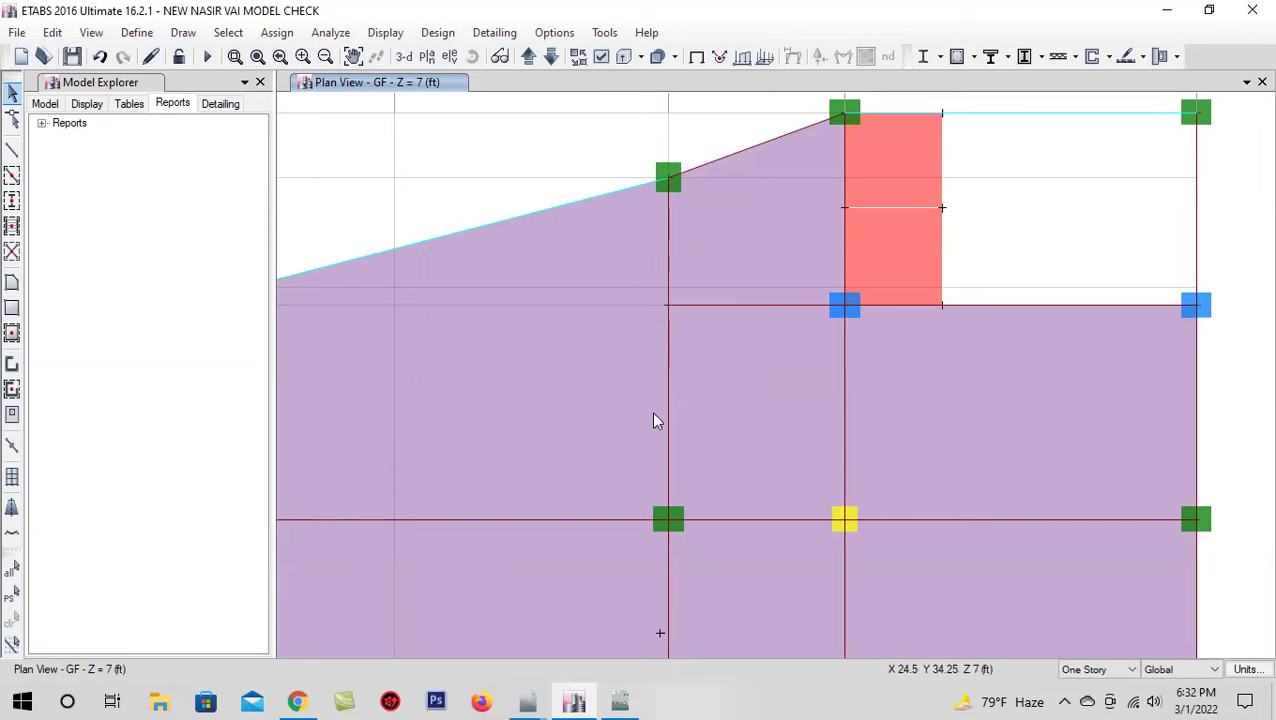
{"action": "key", "text": "F3"}
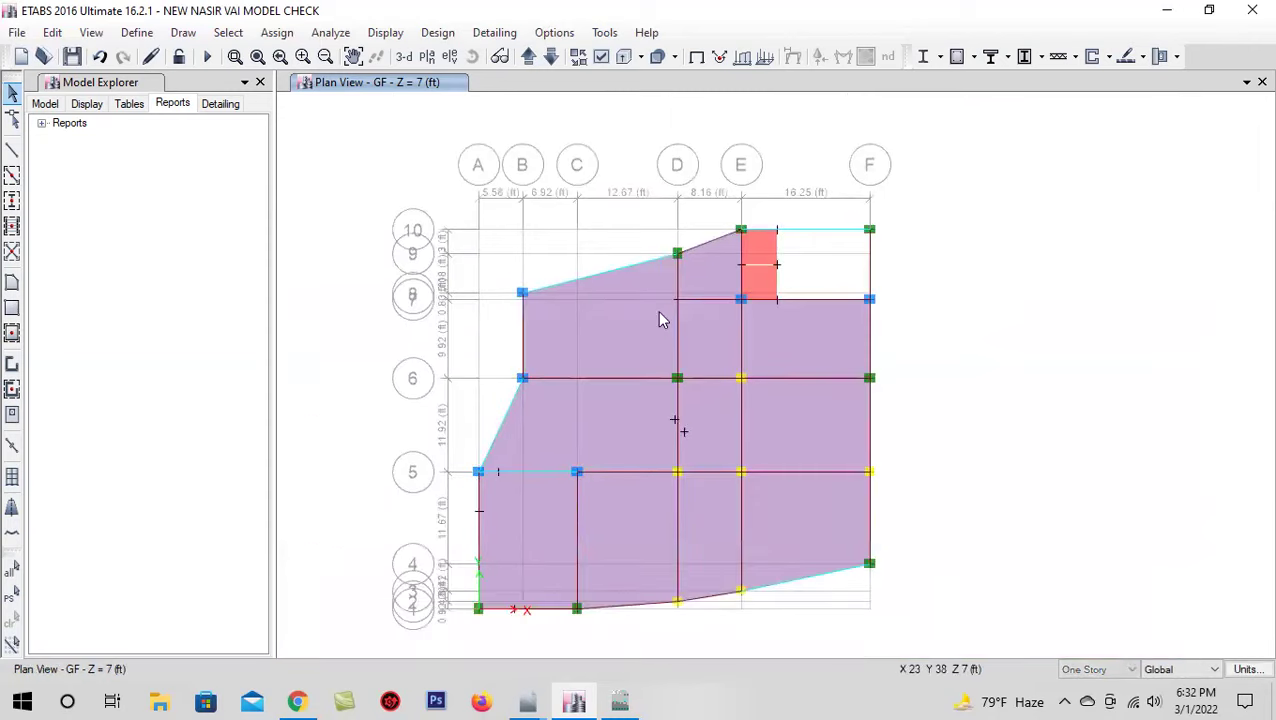
{"action": "scroll", "coordinate": [659, 319], "scroll_direction": "up", "scroll_amount": 4}
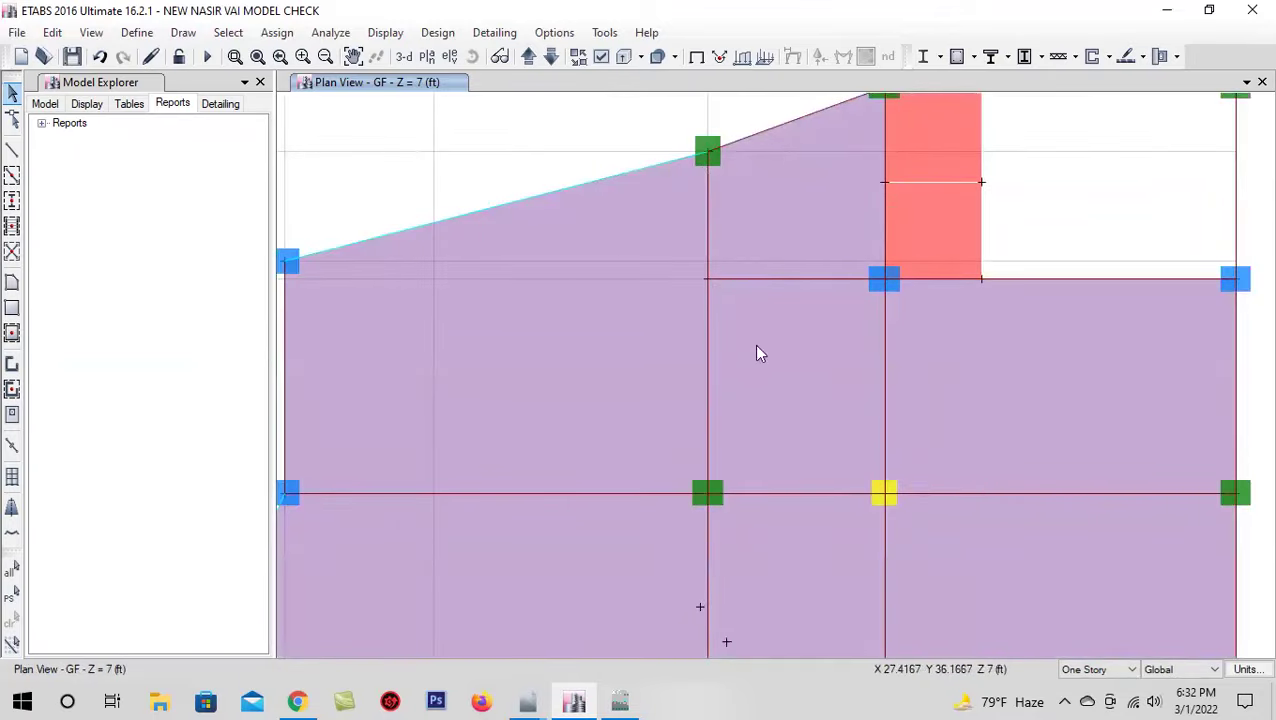
{"action": "scroll", "coordinate": [754, 344], "scroll_direction": "down", "scroll_amount": 4}
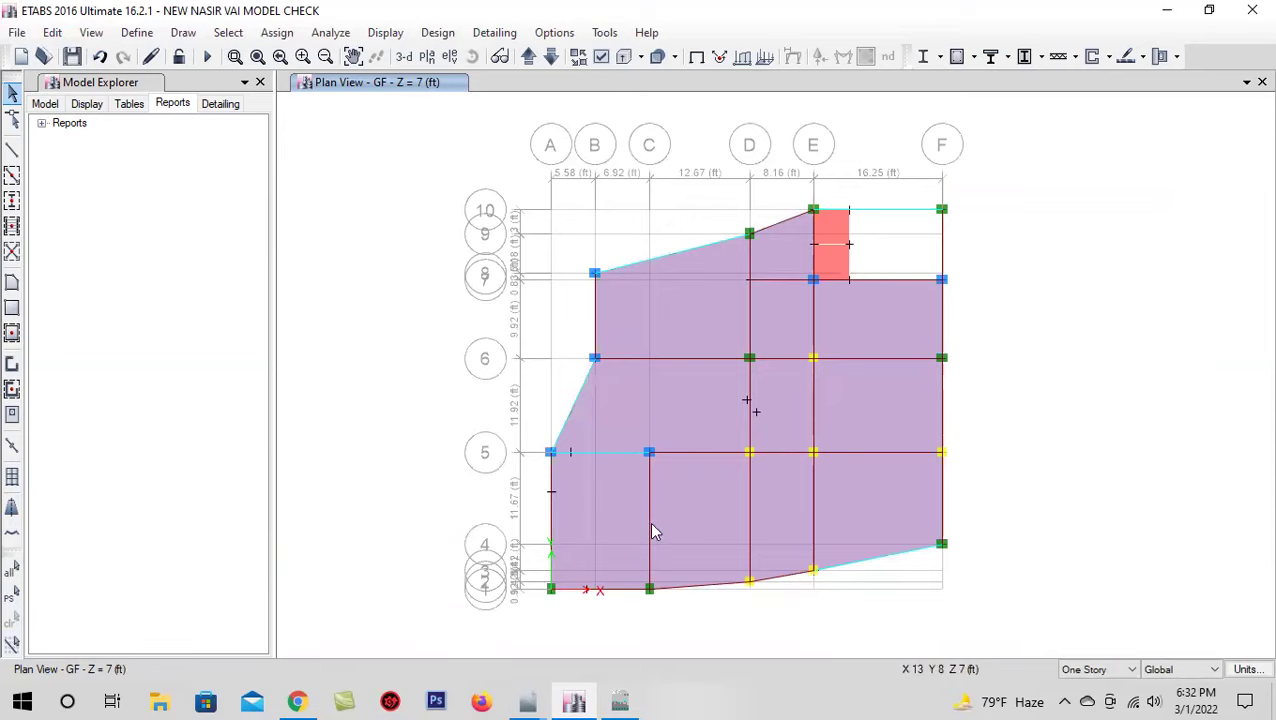
{"action": "scroll", "coordinate": [754, 289], "scroll_direction": "up", "scroll_amount": 3}
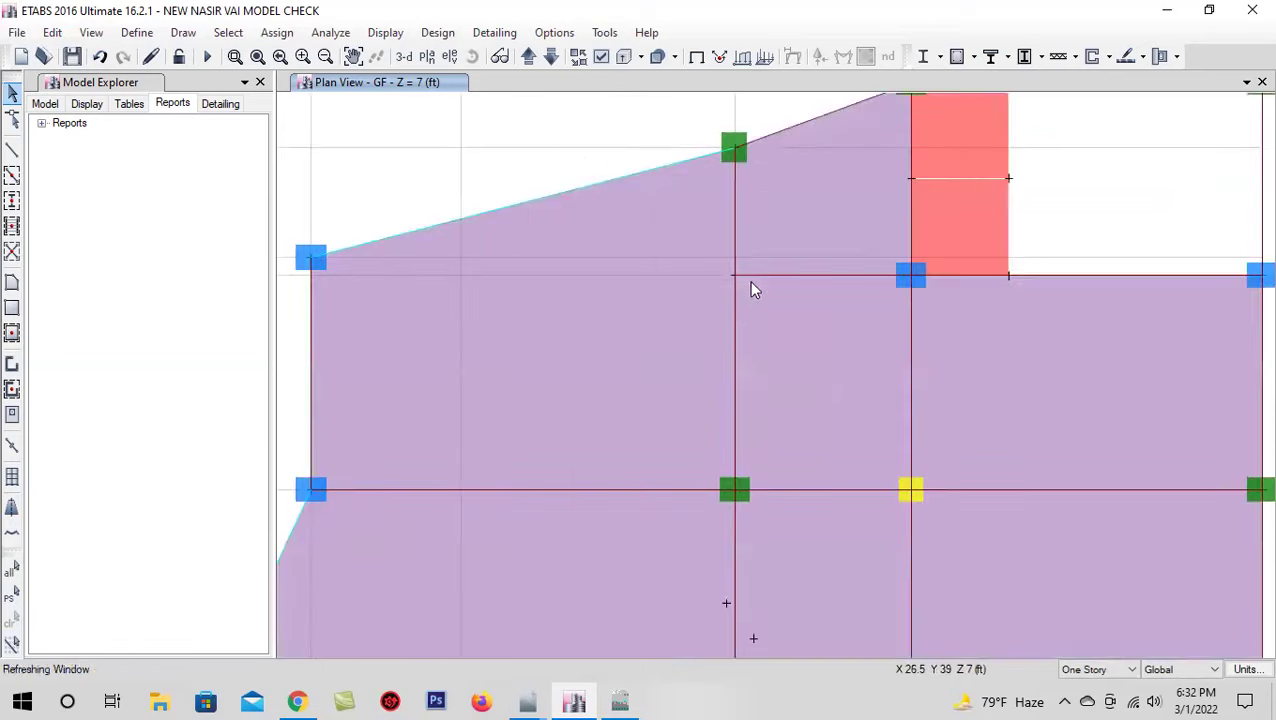
{"action": "scroll", "coordinate": [717, 300], "scroll_direction": "down", "scroll_amount": 3}
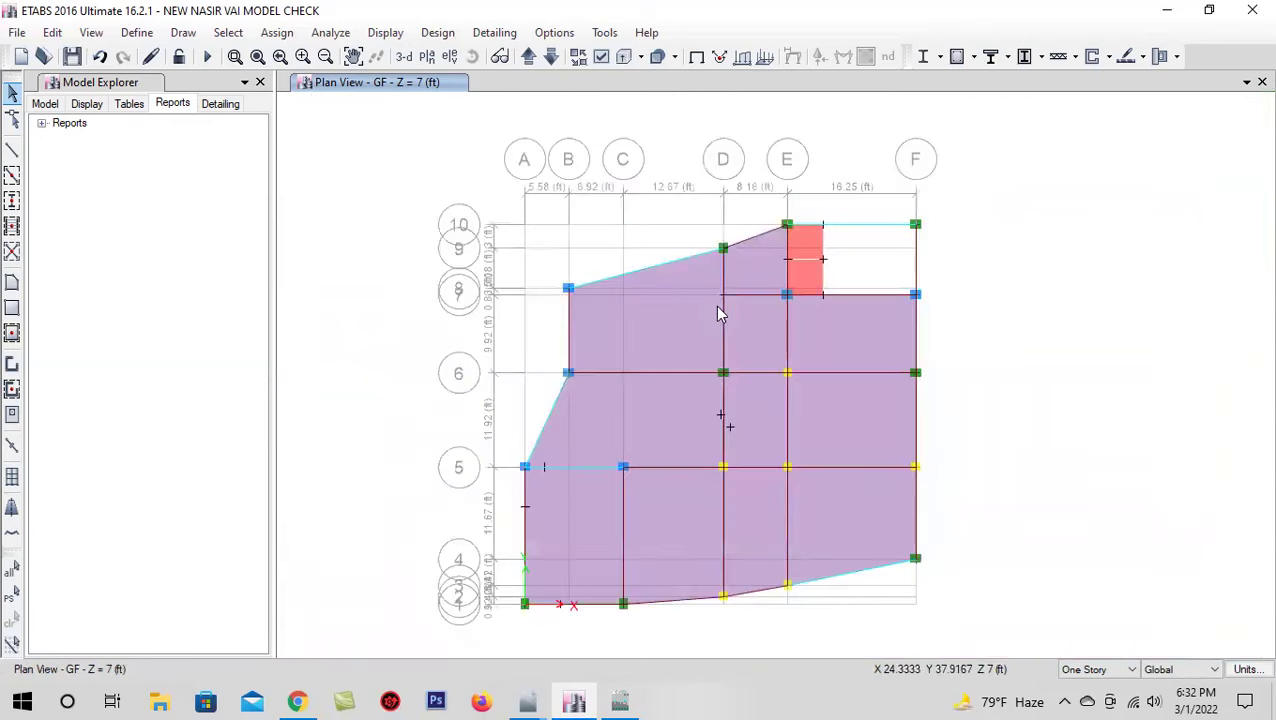
{"action": "scroll", "coordinate": [723, 334], "scroll_direction": "up", "scroll_amount": 3}
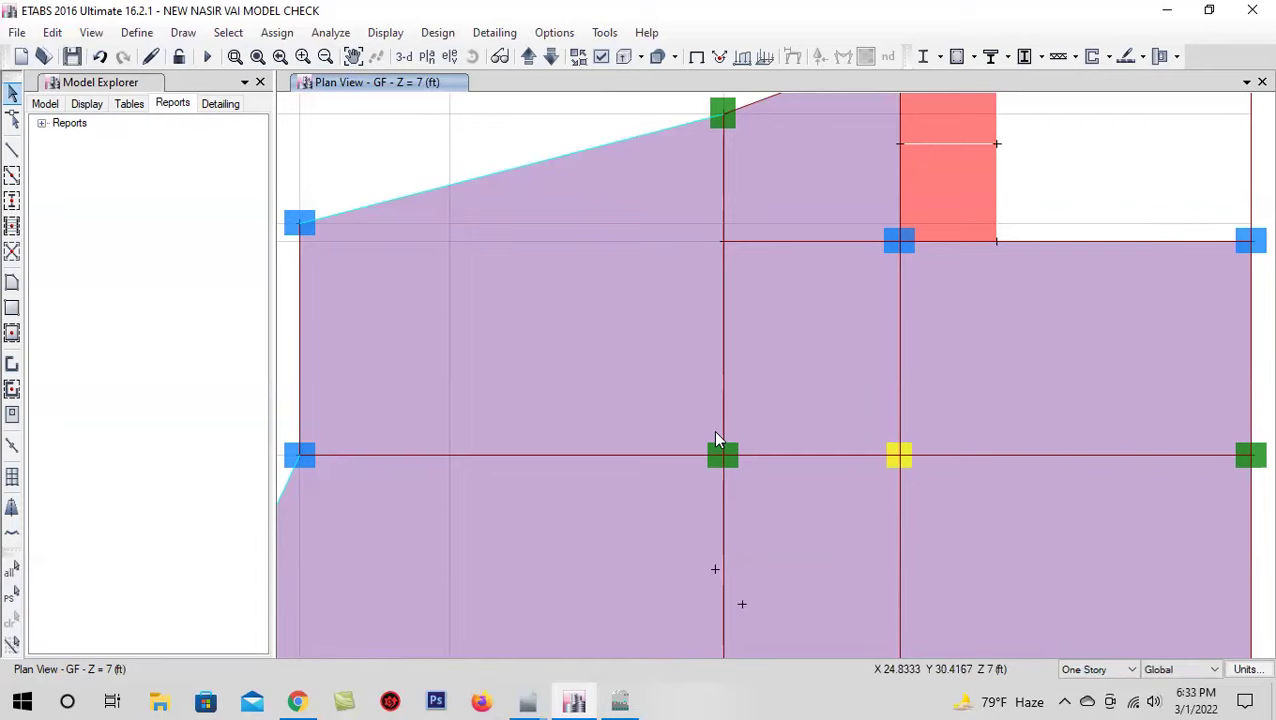
{"action": "key", "text": "F3"}
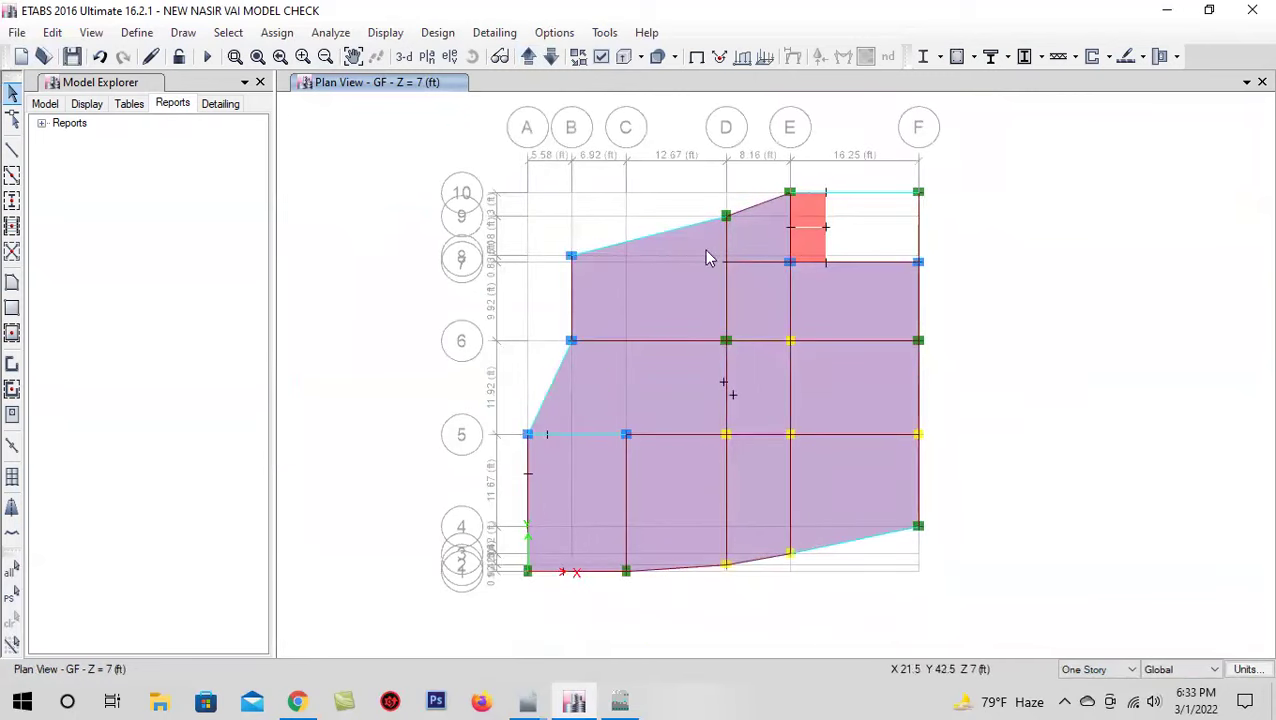
{"action": "left_click", "coordinate": [527, 58]}
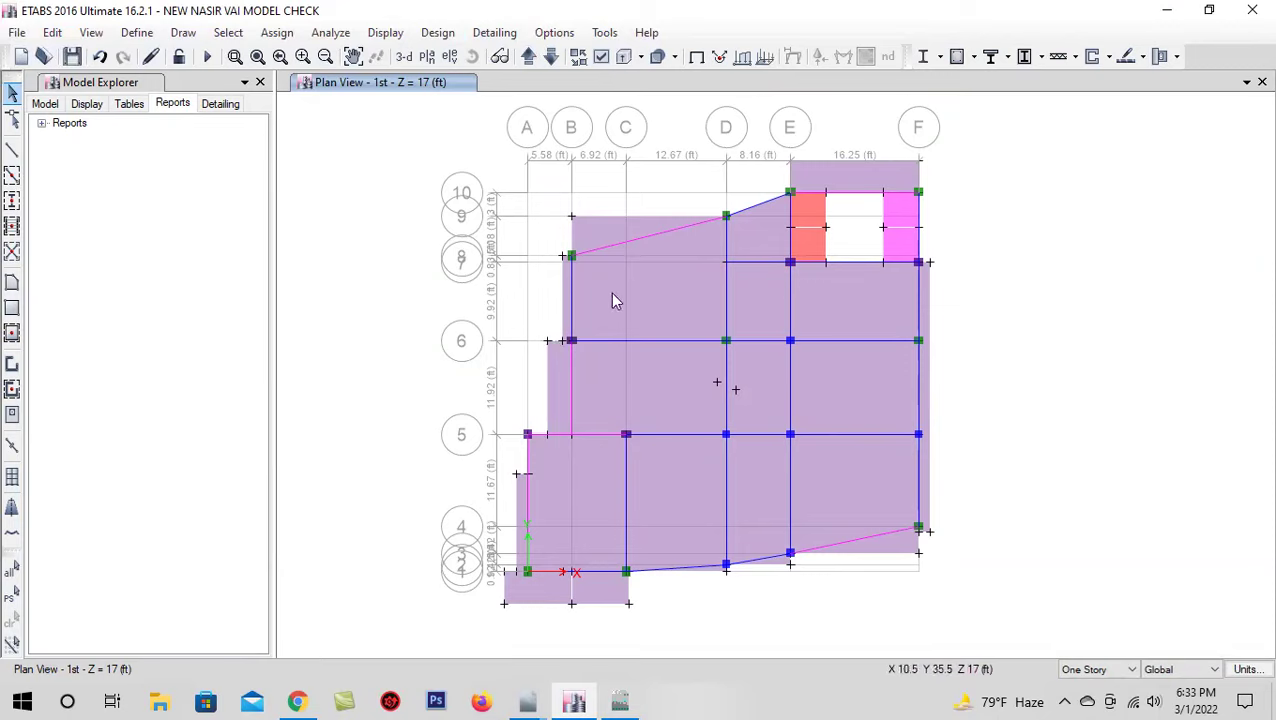
{"action": "scroll", "coordinate": [602, 226], "scroll_direction": "up", "scroll_amount": 3}
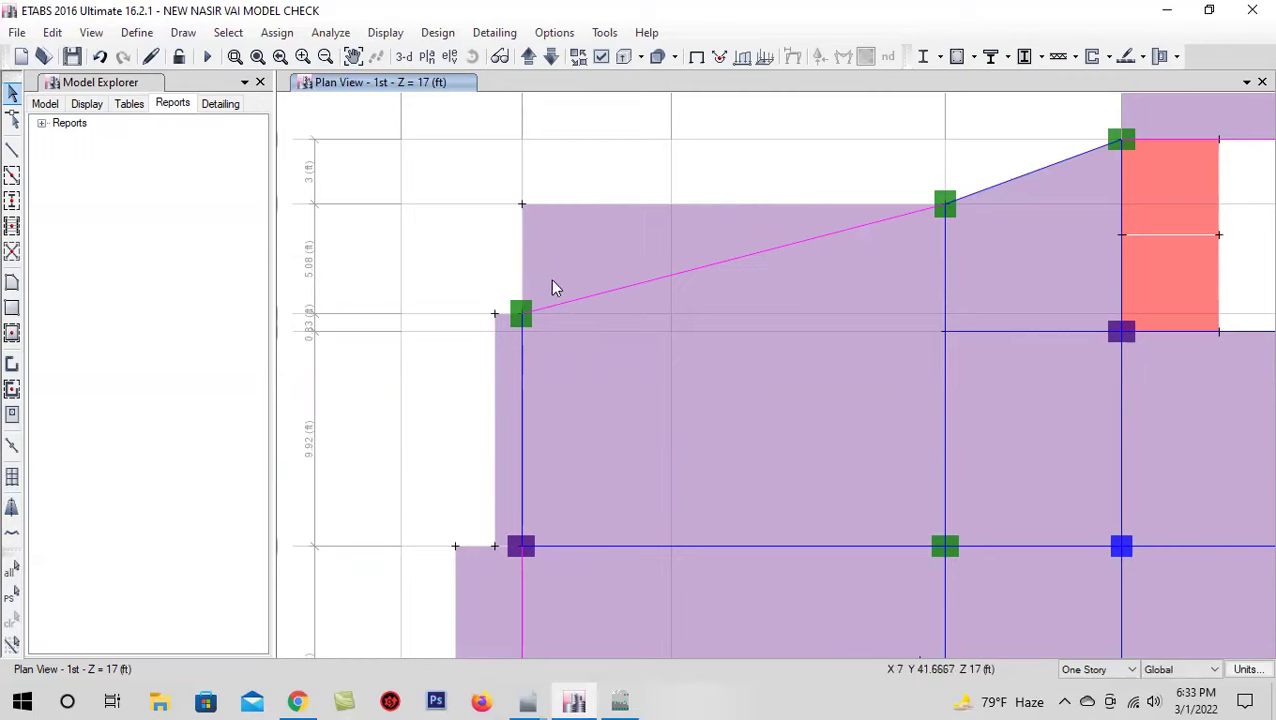
{"action": "scroll", "coordinate": [550, 279], "scroll_direction": "down", "scroll_amount": 3}
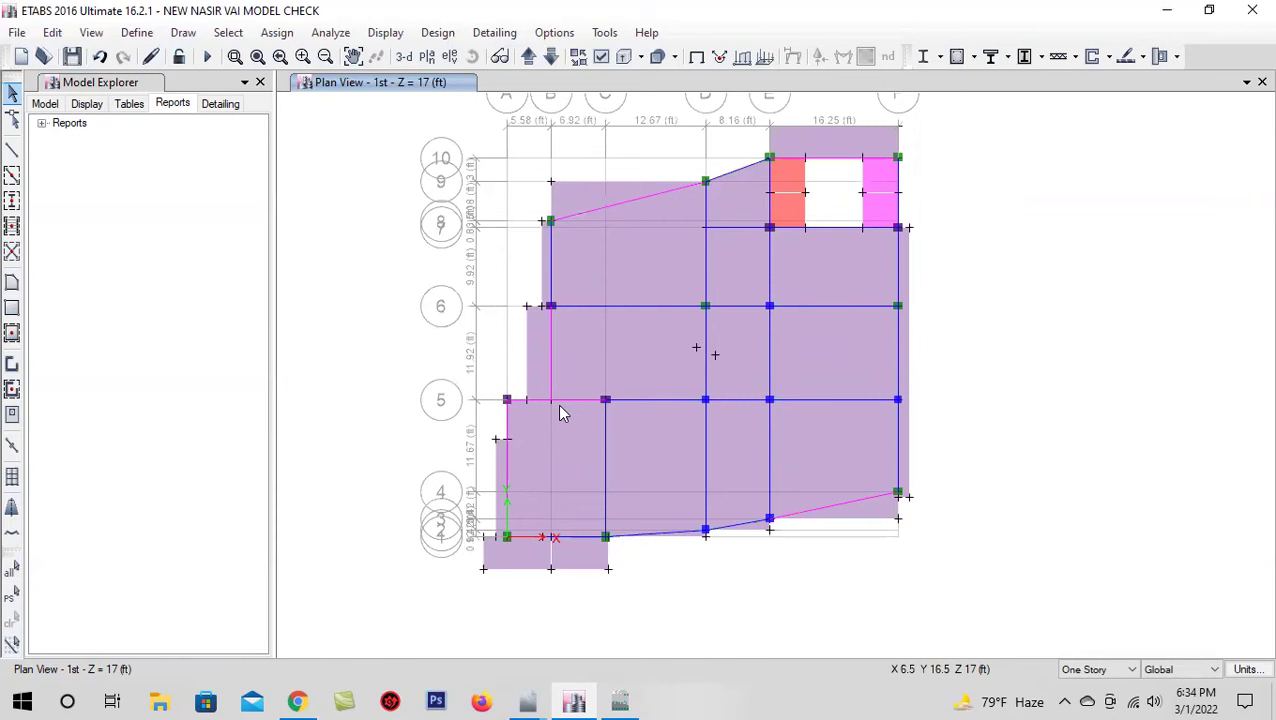
Show the 3-D view, run the analysis and the concrete frame design, and save the model
{"action": "left_click", "coordinate": [404, 57]}
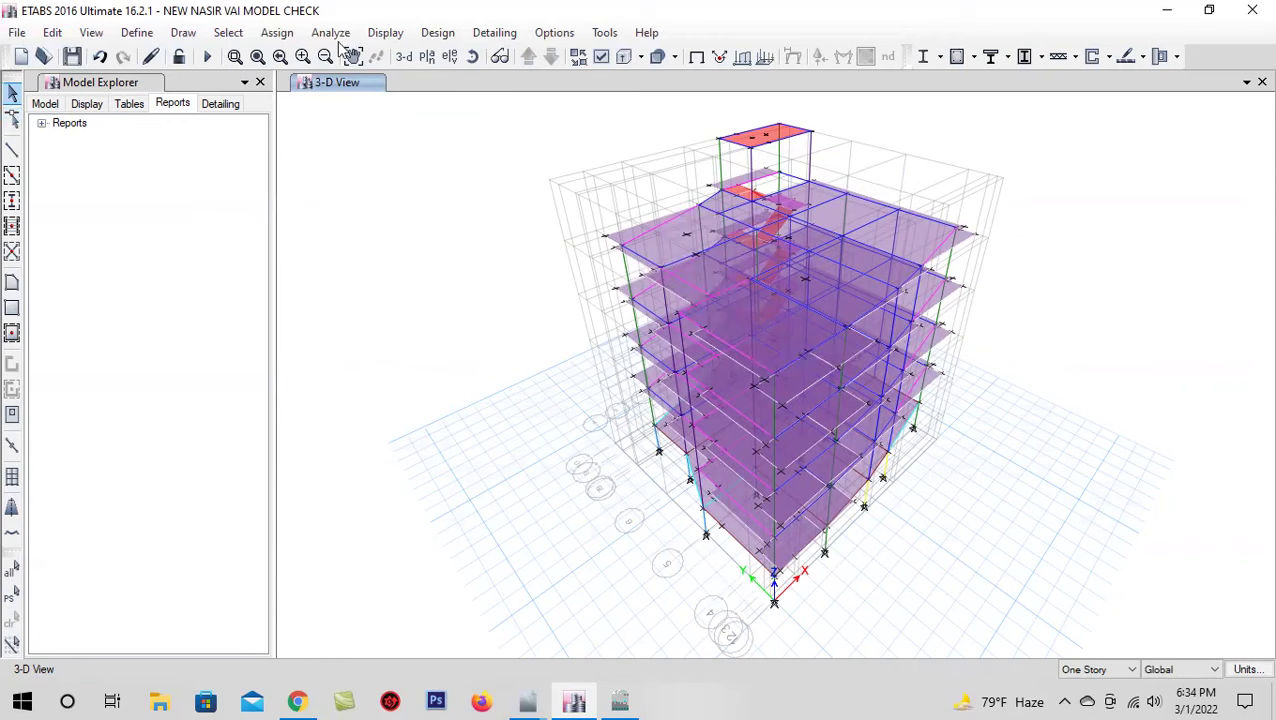
{"action": "left_click", "coordinate": [207, 57]}
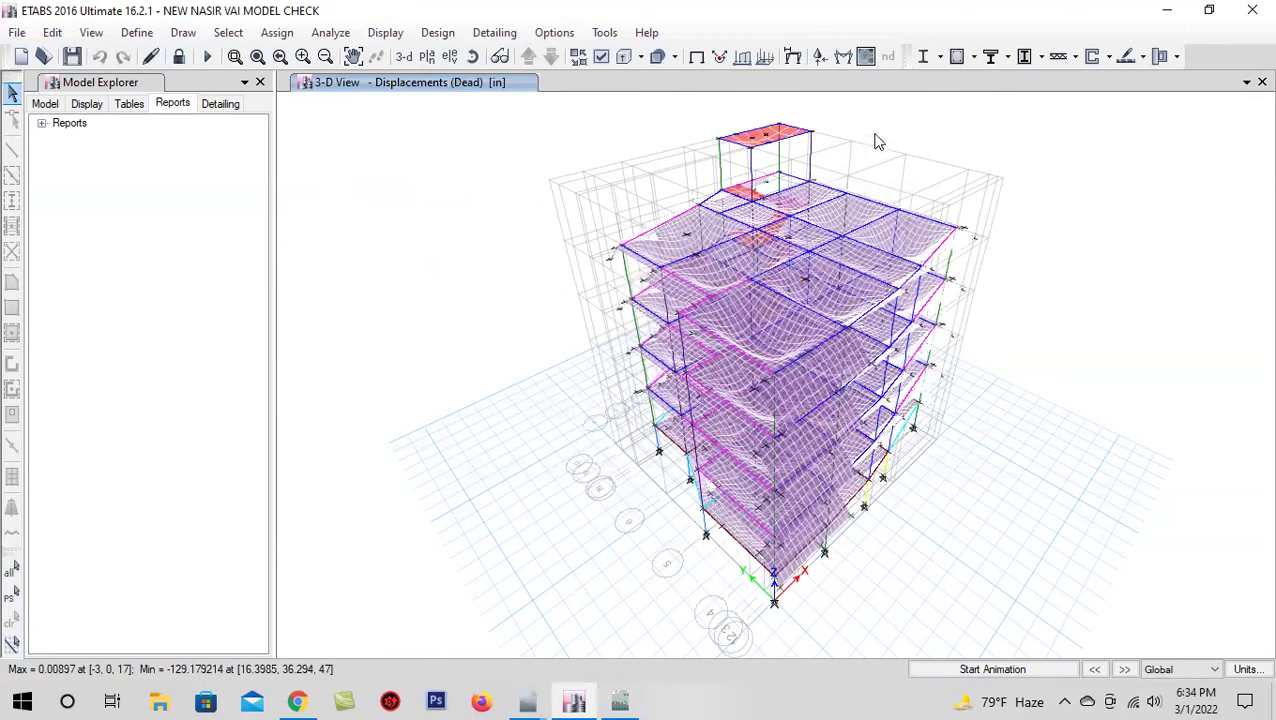
{"action": "left_click", "coordinate": [955, 58]}
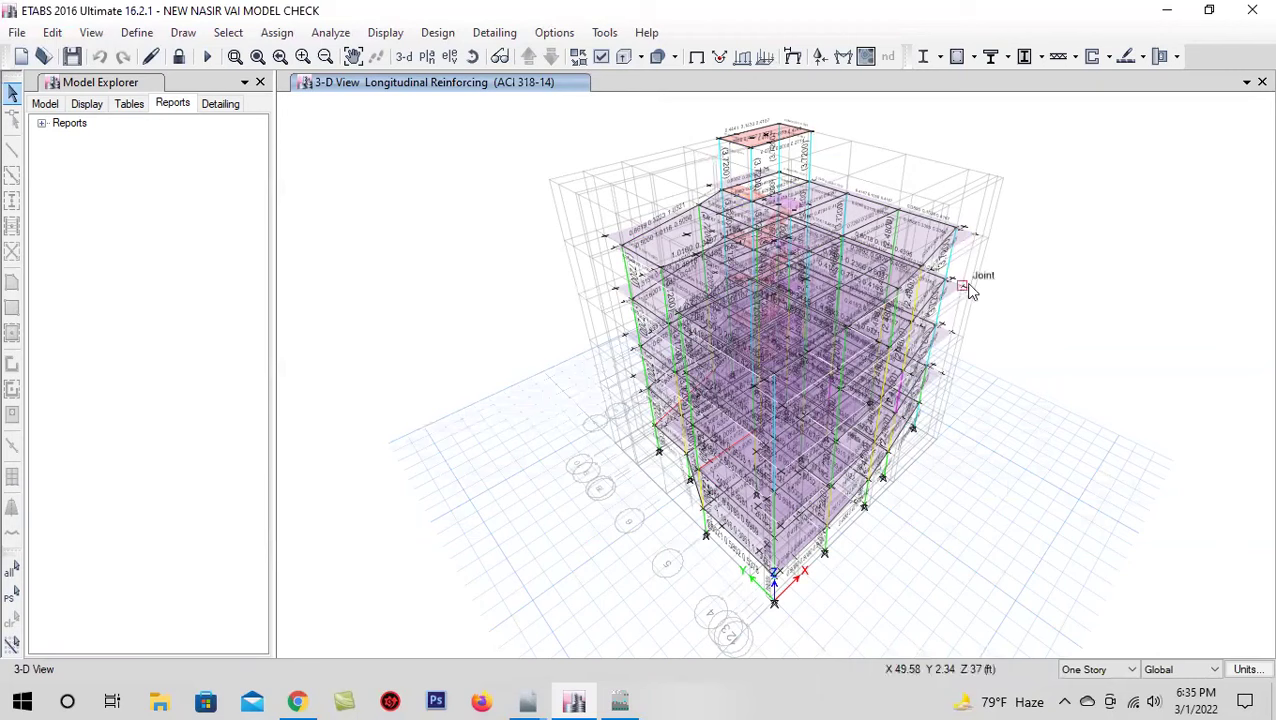
{"action": "left_click", "coordinate": [72, 56]}
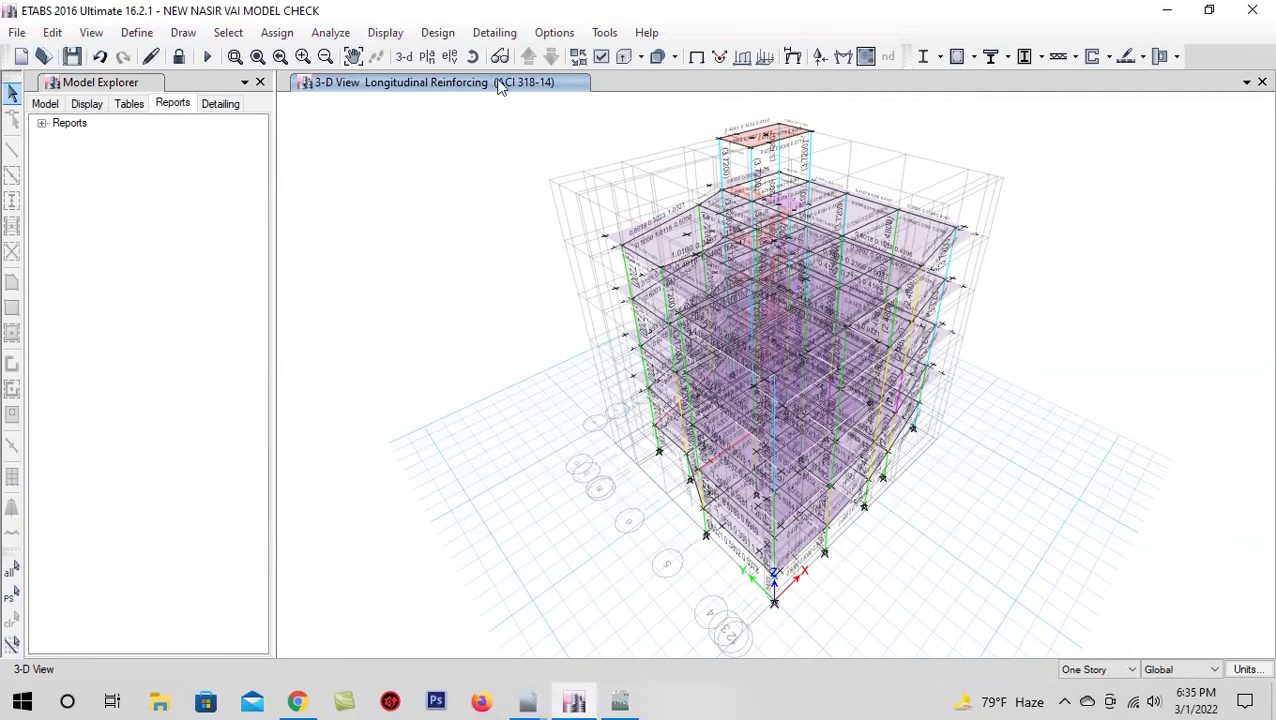
Open the GF plan view and examine the beams' longitudinal reinforcing around grids B to E
{"action": "left_click", "coordinate": [430, 58]}
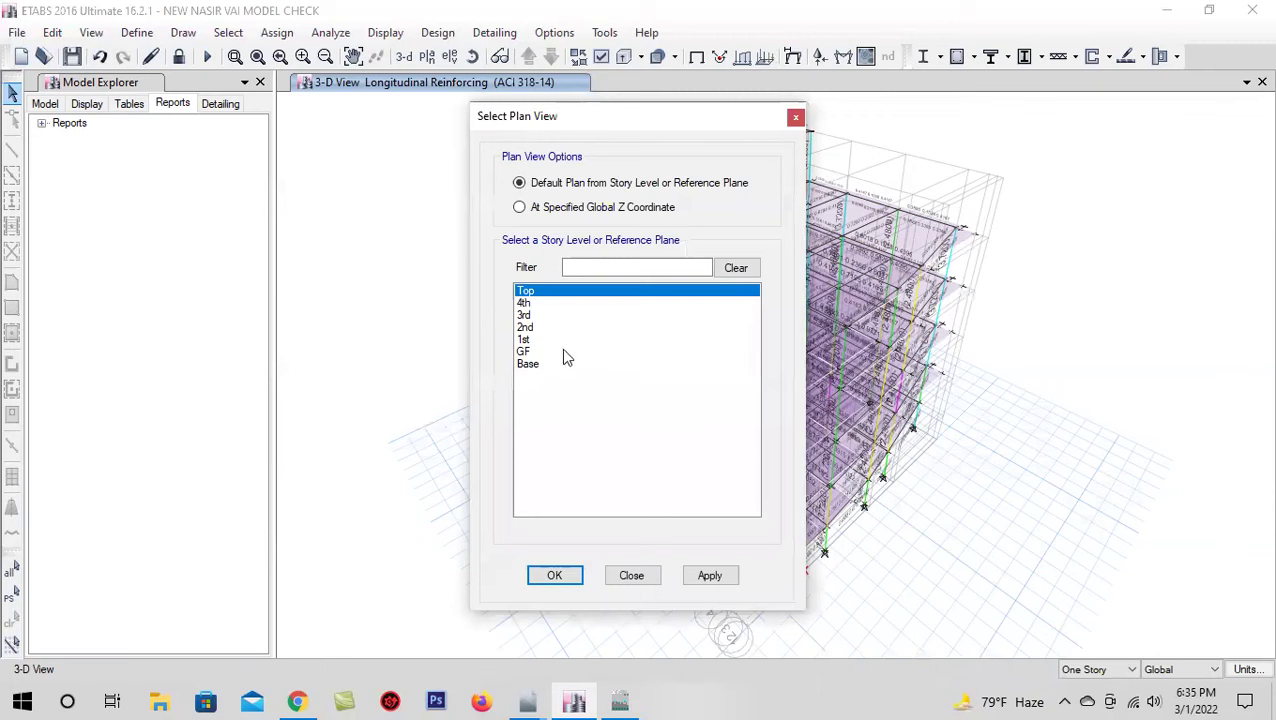
{"action": "left_click", "coordinate": [563, 351]}
{"action": "left_click", "coordinate": [705, 576]}
{"action": "left_click", "coordinate": [555, 576]}
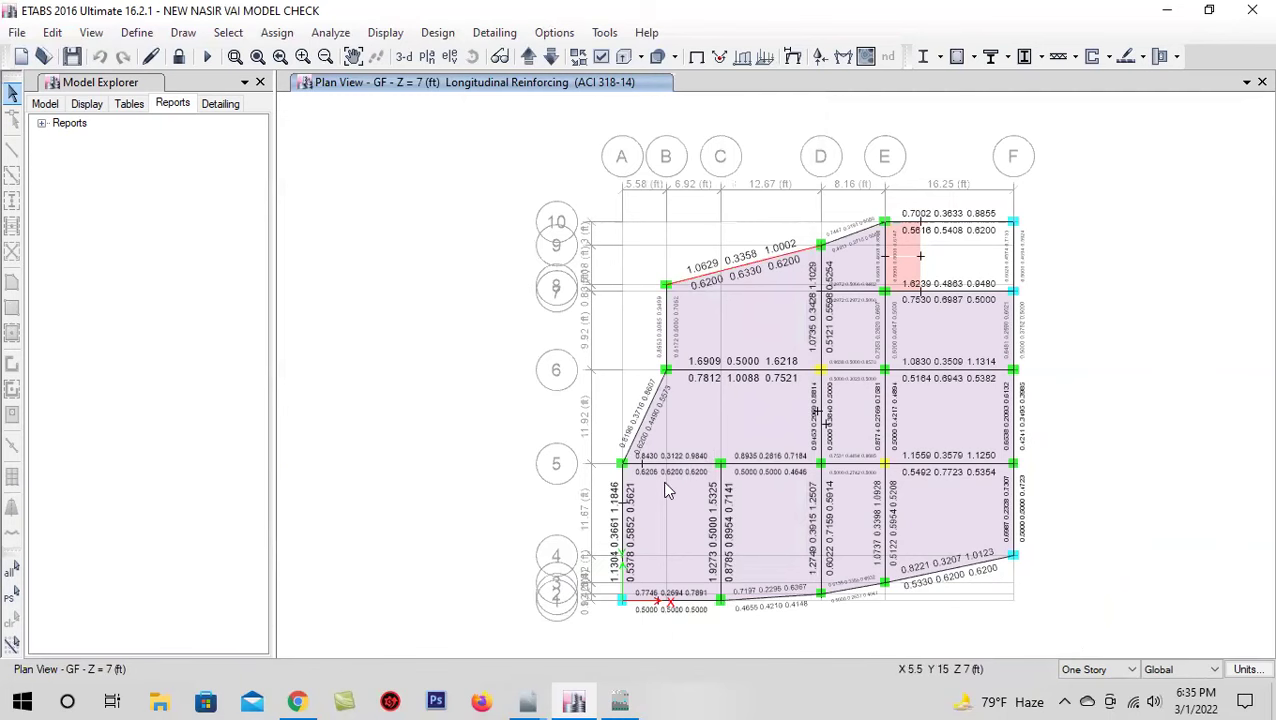
{"action": "scroll", "coordinate": [830, 278], "scroll_direction": "up", "scroll_amount": 3}
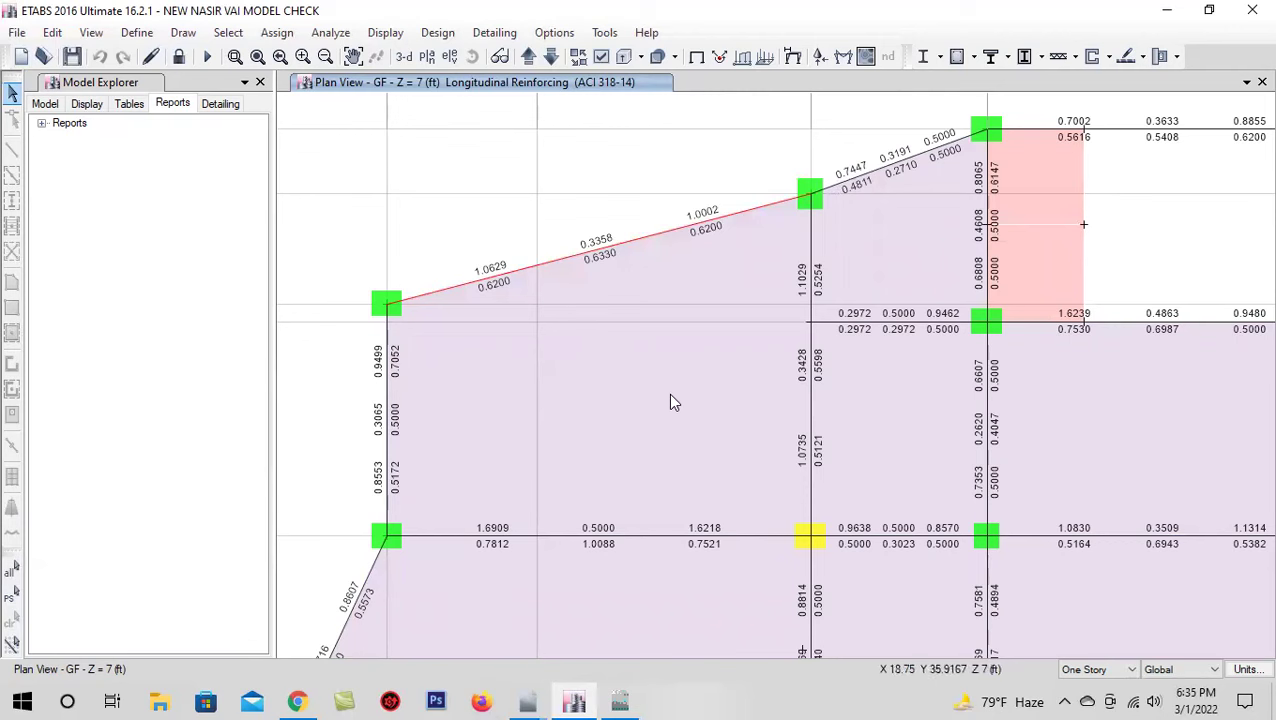
Review the concrete beam design information of the GF beam between B-8 and D-9, and close it without changes
{"action": "right_click", "coordinate": [650, 236]}
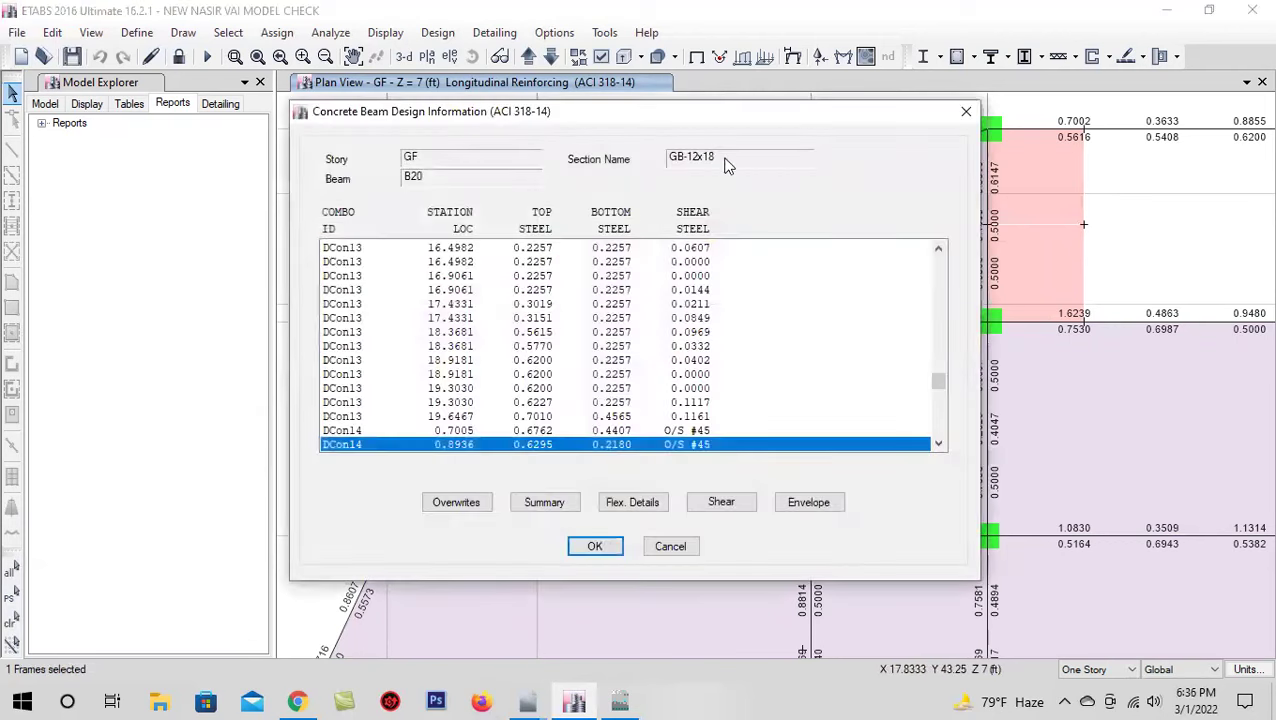
{"action": "left_click", "coordinate": [657, 545]}
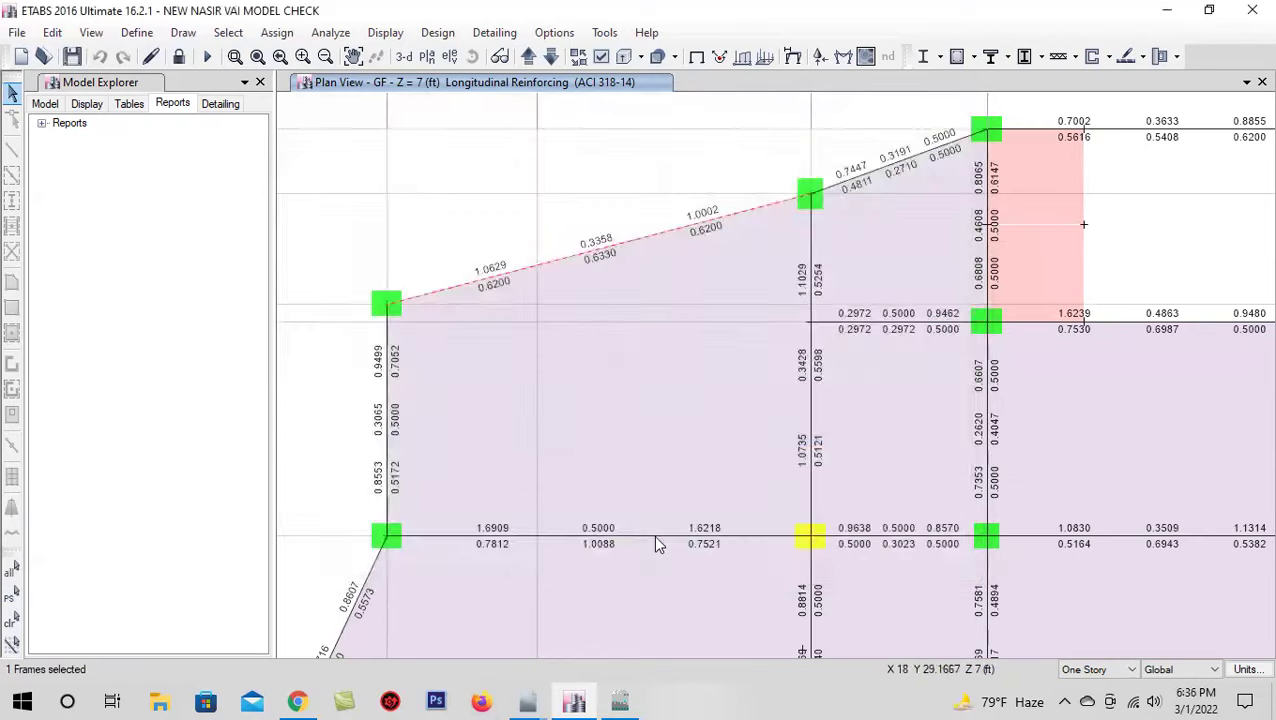
{"action": "right_click", "coordinate": [645, 243]}
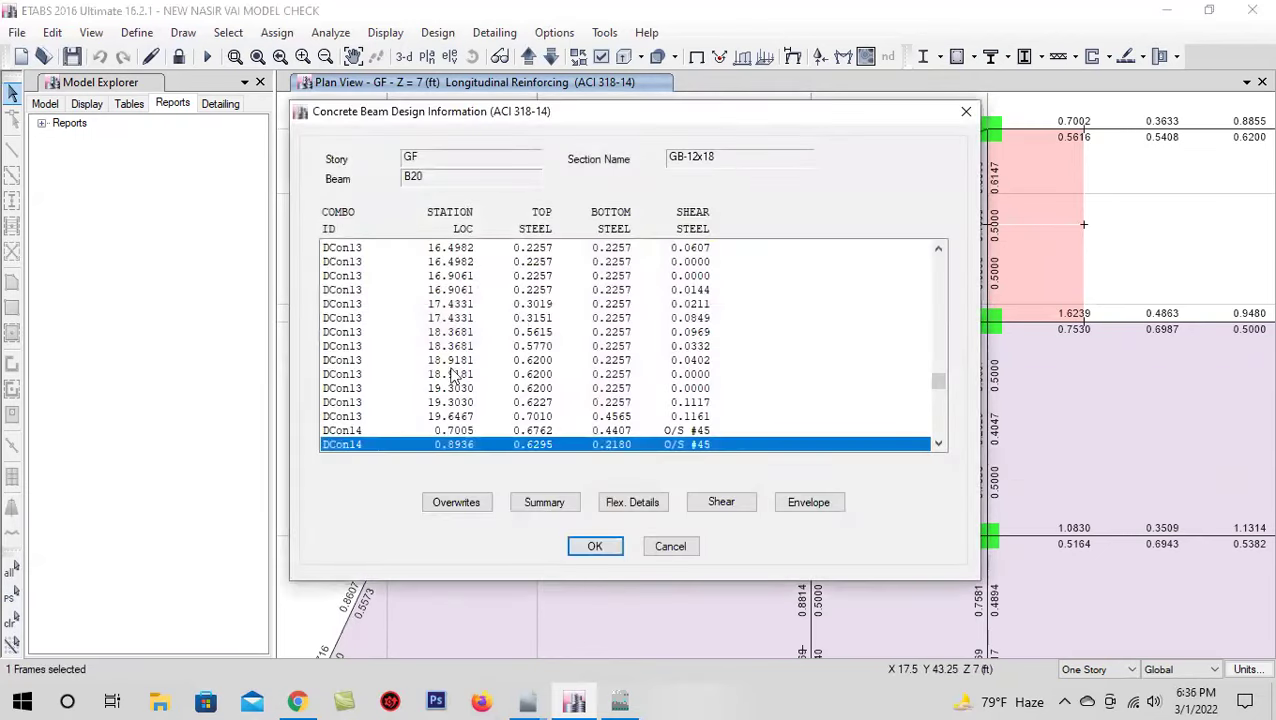
{"action": "scroll", "coordinate": [440, 360], "scroll_direction": "up", "scroll_amount": 9}
{"action": "scroll", "coordinate": [440, 380], "scroll_direction": "up", "scroll_amount": 5}
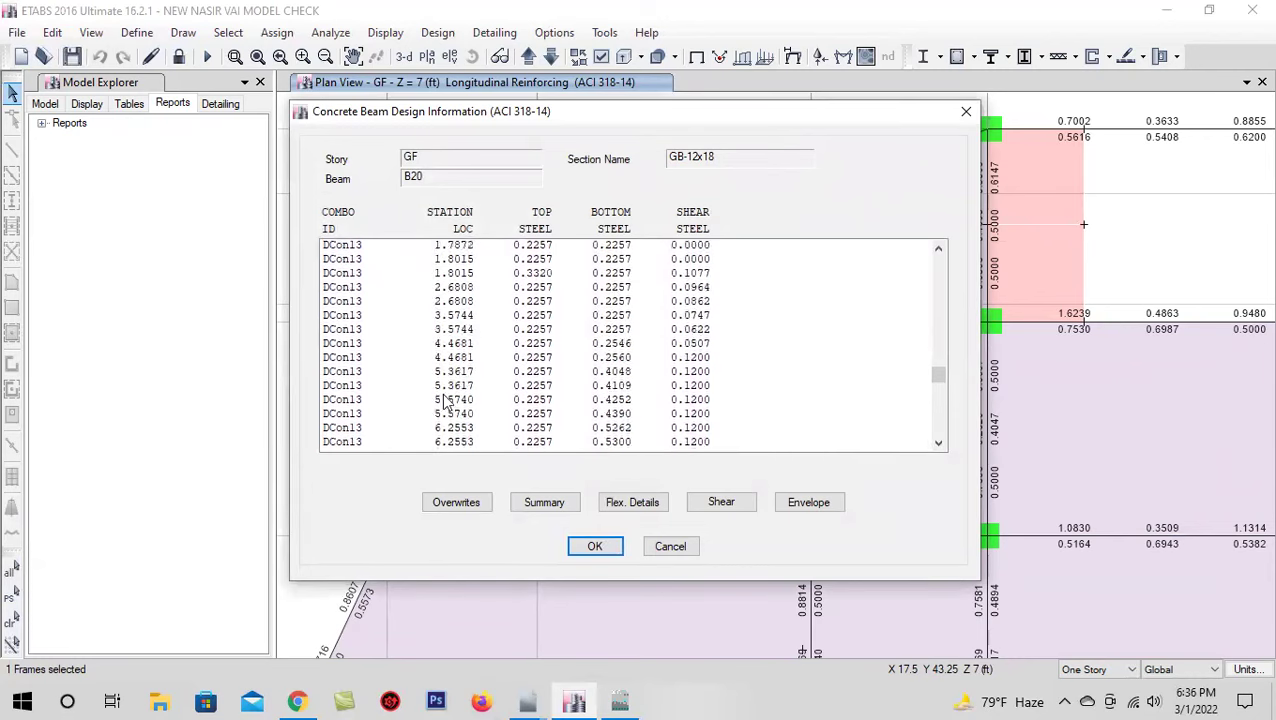
{"action": "left_click", "coordinate": [671, 548]}
{"action": "left_click", "coordinate": [610, 245]}
{"action": "key", "text": "F3"}
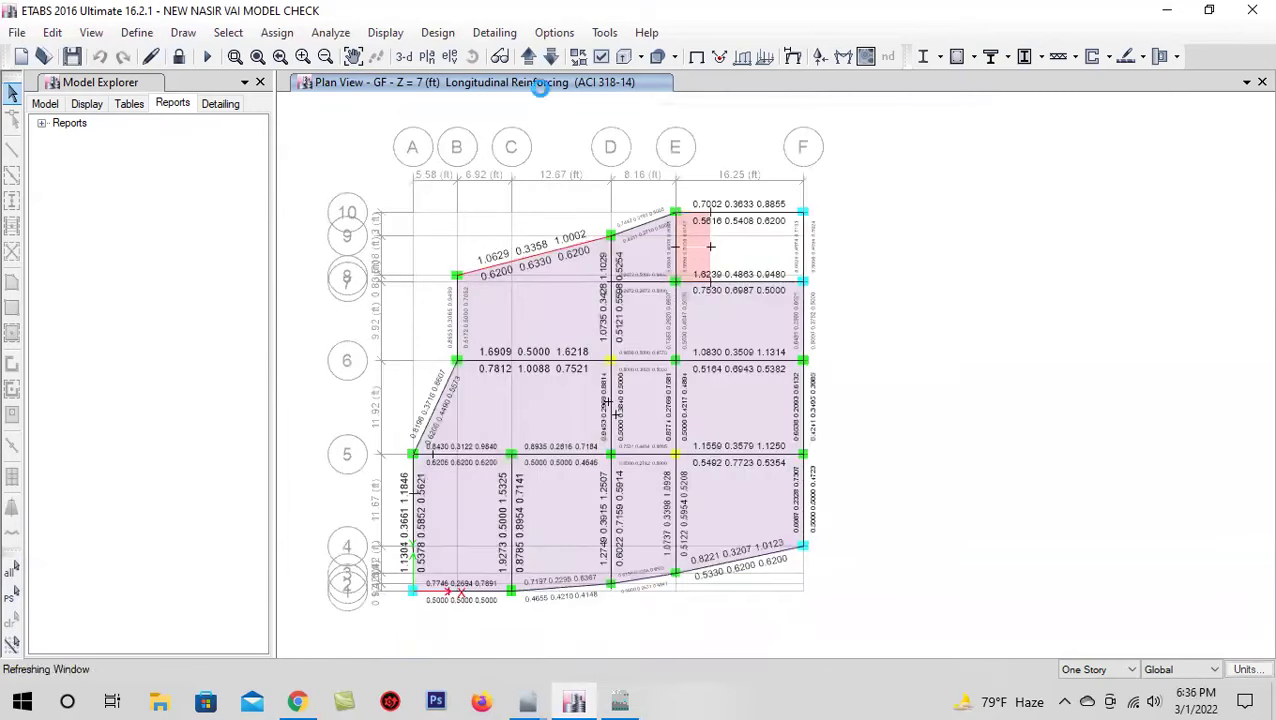
Compare the longitudinal reinforcing on the 1st and 2nd story plans, especially the grid 5 beam between A and C
{"action": "left_click", "coordinate": [528, 56]}
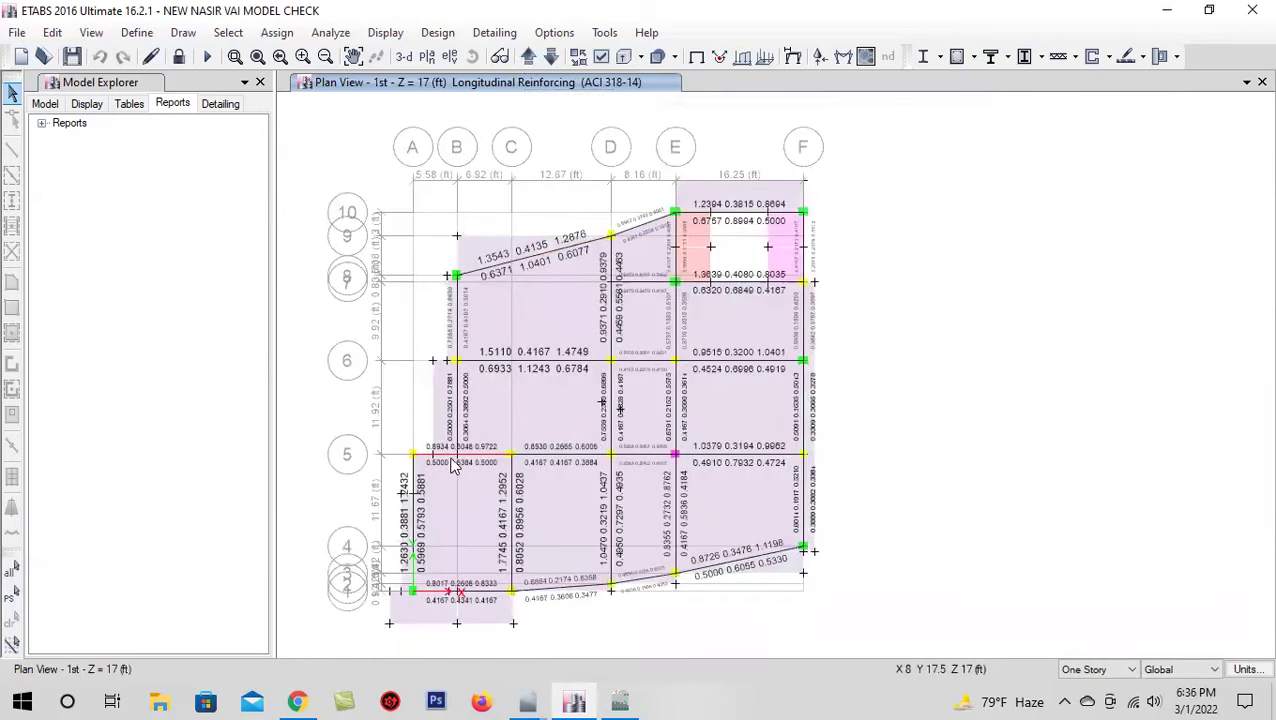
{"action": "scroll", "coordinate": [438, 449], "scroll_direction": "up", "scroll_amount": 3}
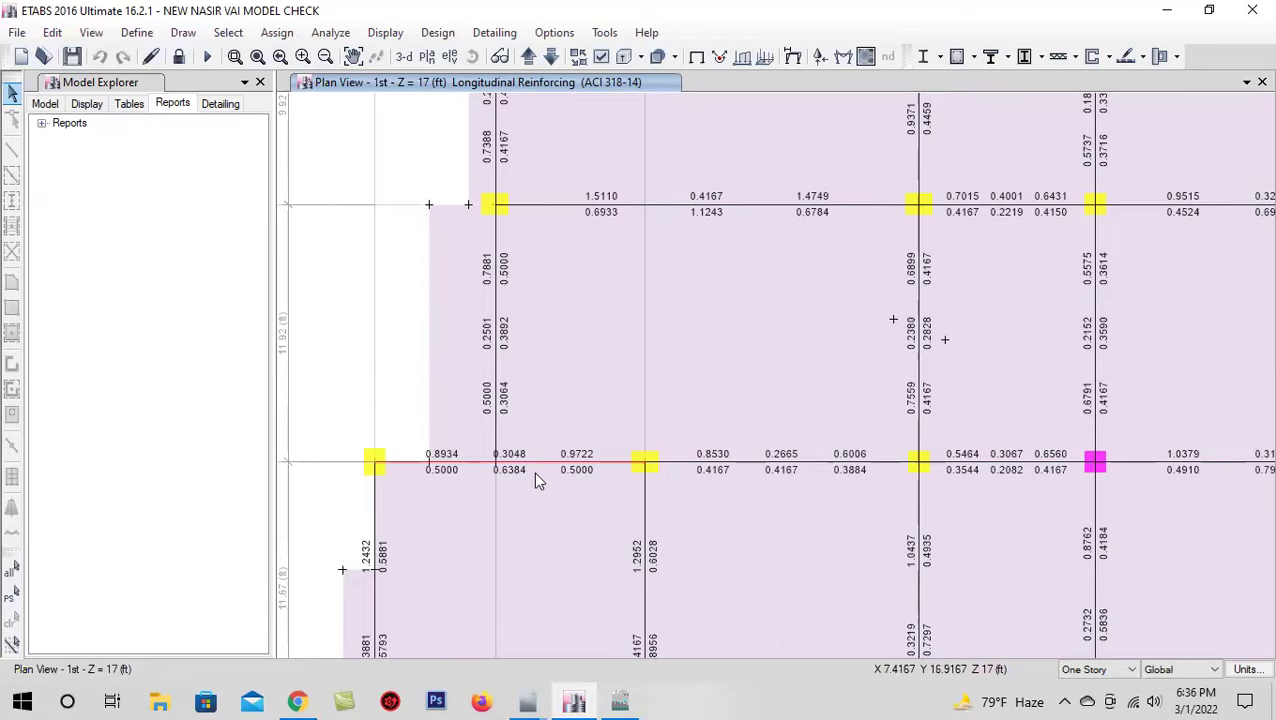
{"action": "scroll", "coordinate": [440, 432], "scroll_direction": "down", "scroll_amount": 3}
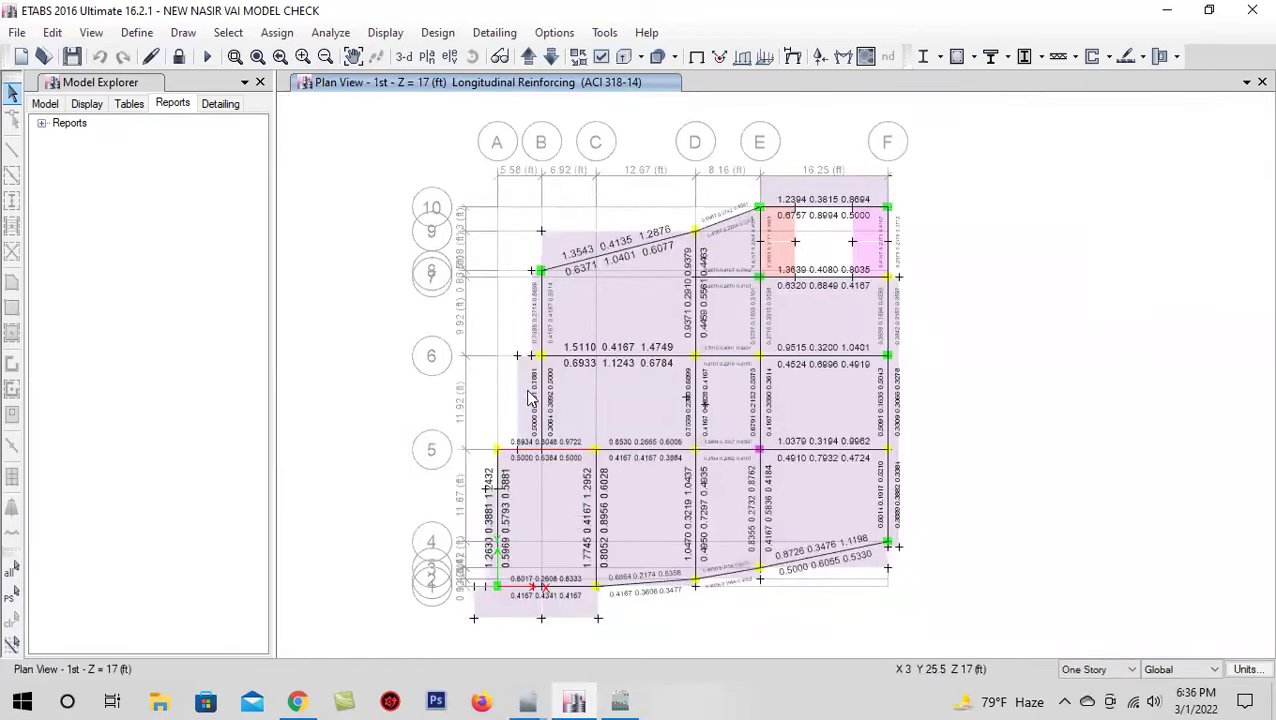
{"action": "left_click", "coordinate": [528, 57]}
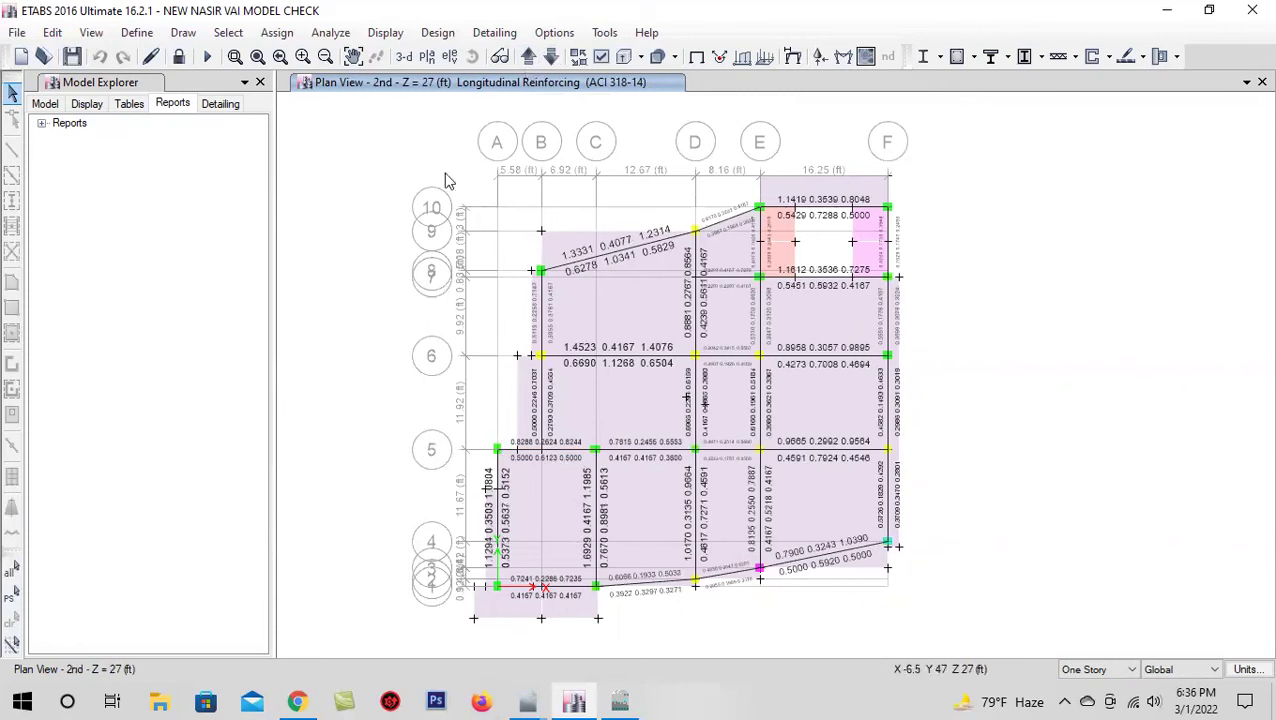
{"action": "left_click", "coordinate": [551, 57]}
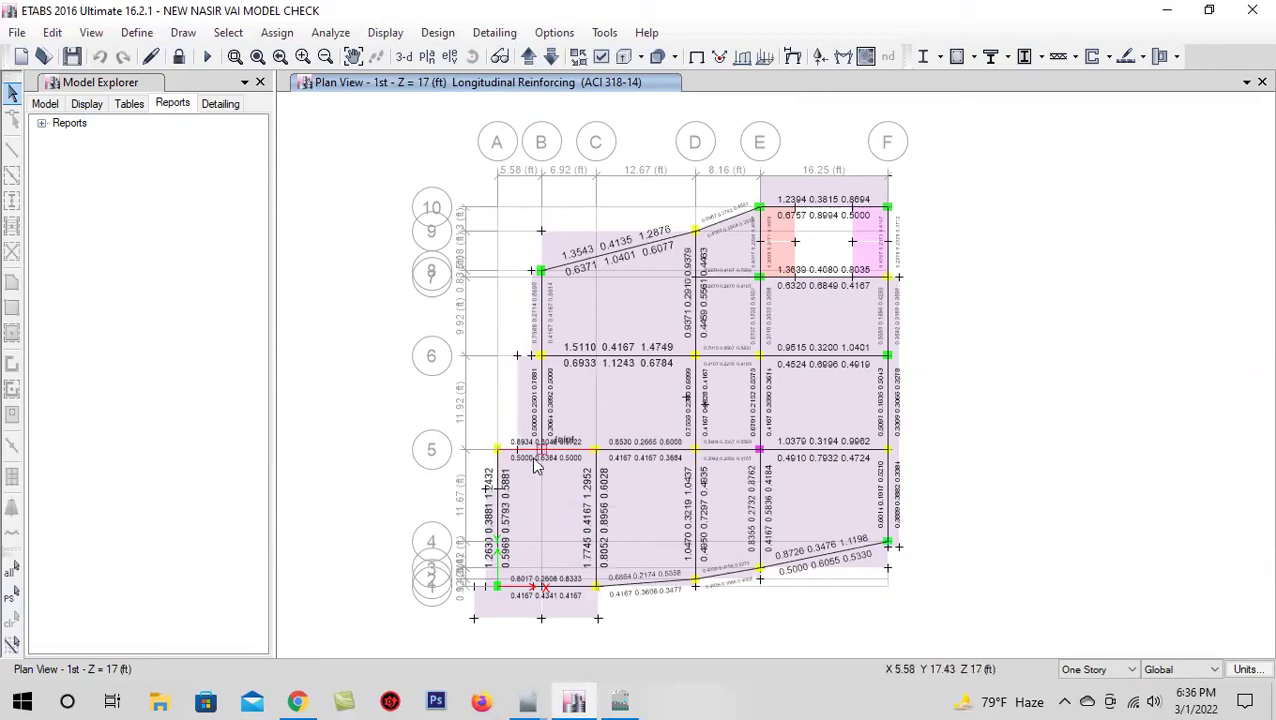
Examine the longitudinal reinforcing on the story plans from the 2nd story up to Top, and return to the GF plan
{"action": "left_click", "coordinate": [528, 57]}
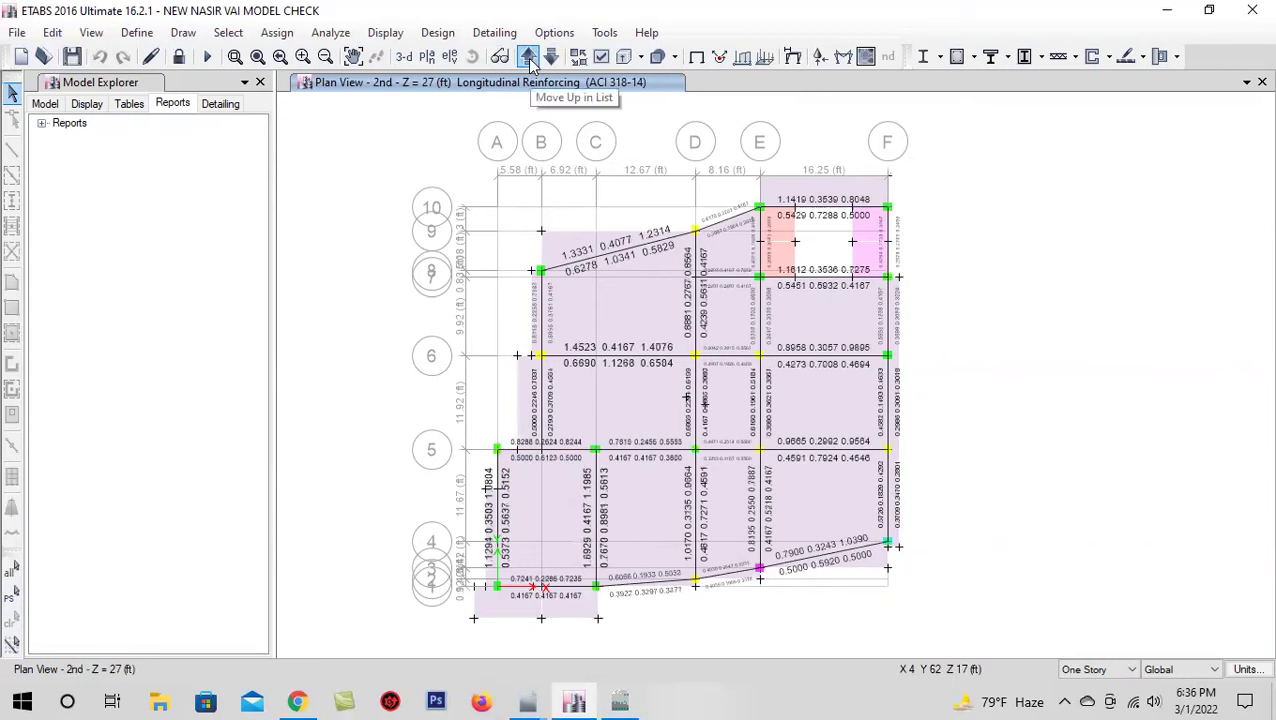
{"action": "left_click", "coordinate": [528, 57]}
{"action": "left_click", "coordinate": [528, 57]}
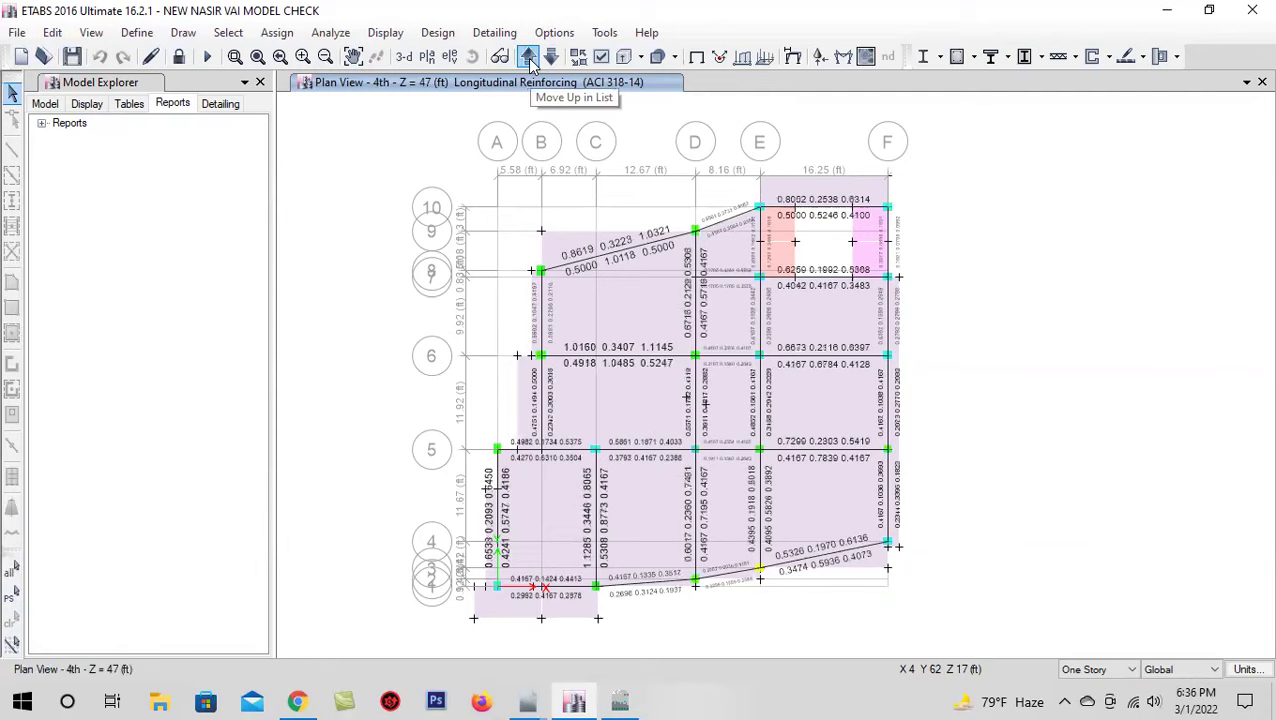
{"action": "left_click", "coordinate": [528, 57]}
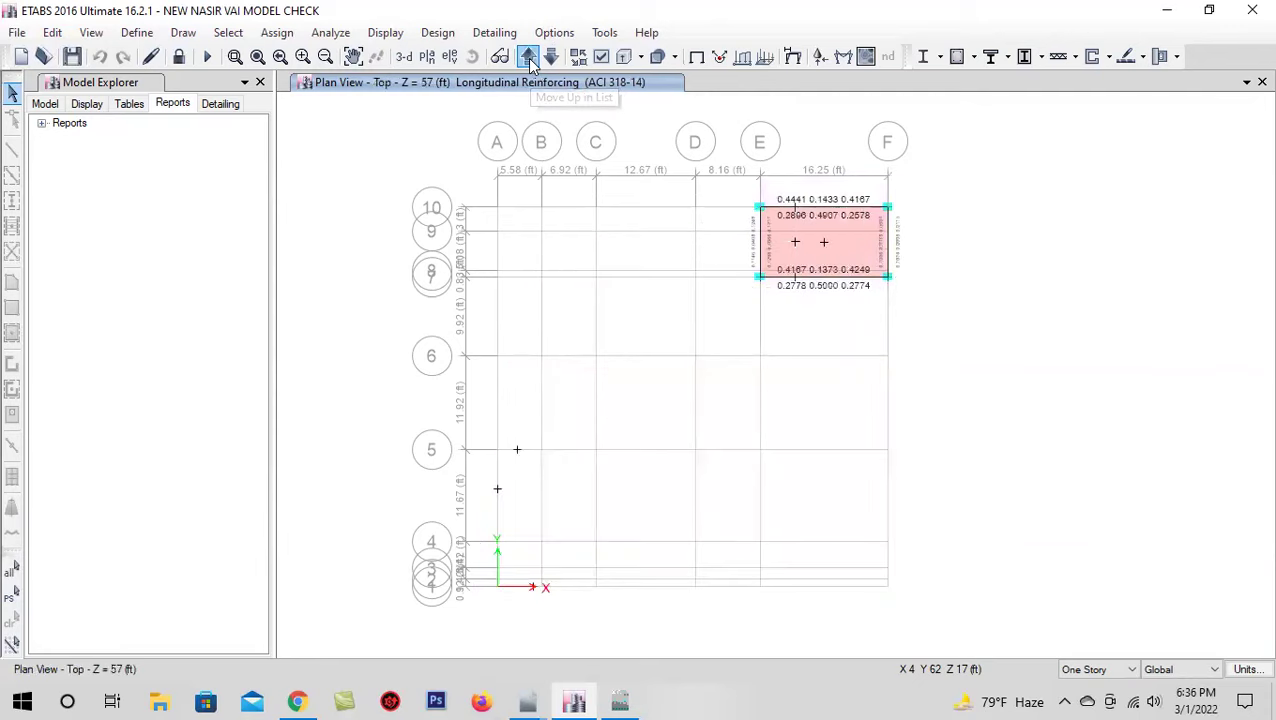
{"action": "left_click", "coordinate": [528, 57]}
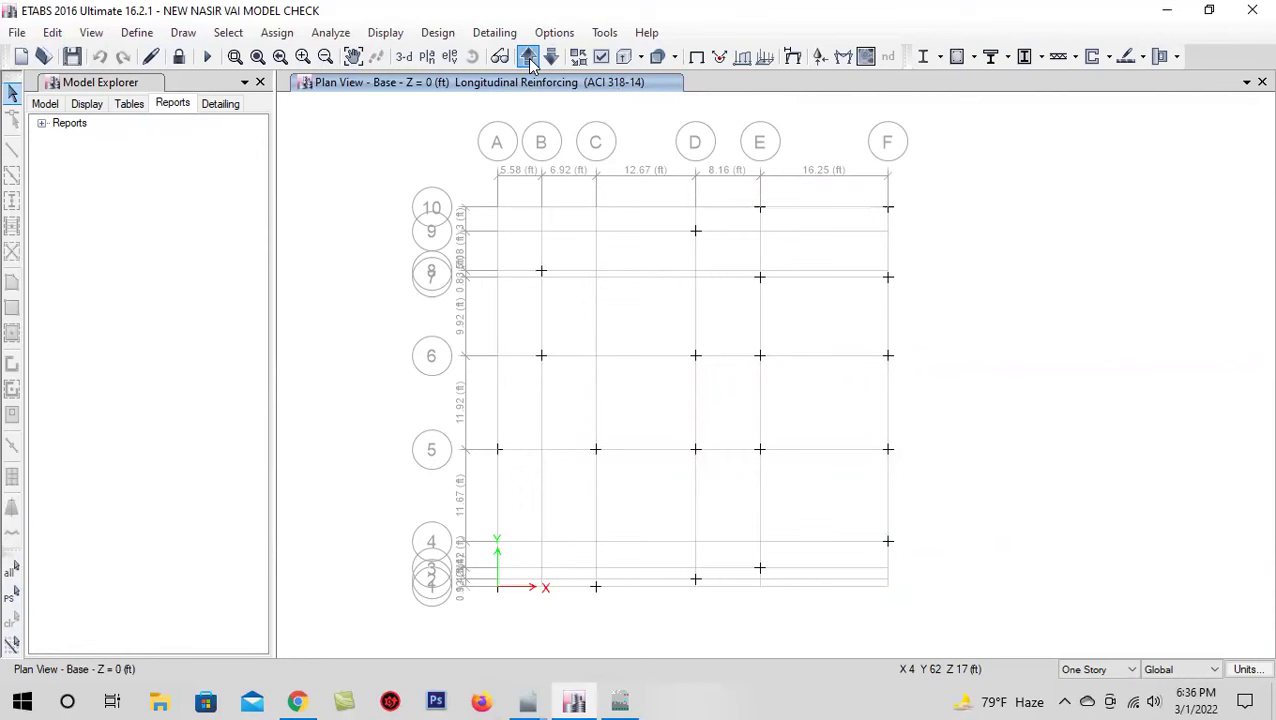
{"action": "left_click", "coordinate": [528, 57]}
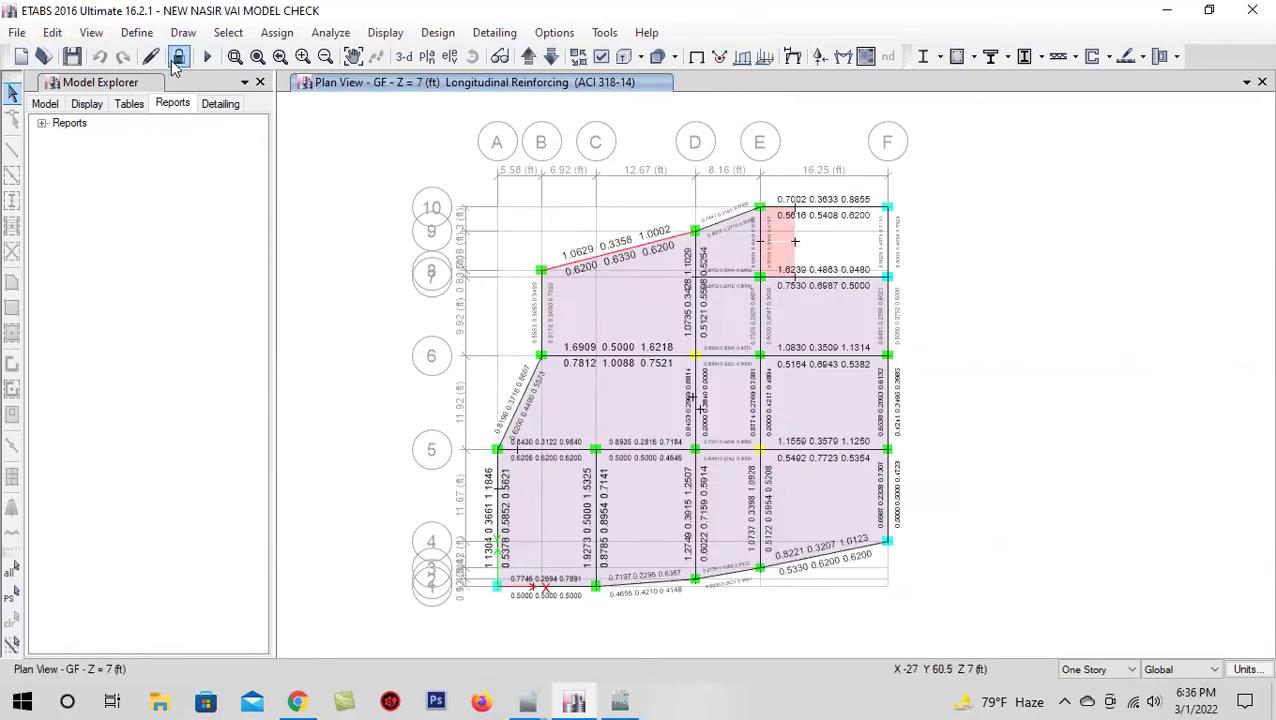
Read the concrete design results by load combination for the GF beam between B-8 and D-9, and close them without changes
{"action": "left_click", "coordinate": [622, 256]}
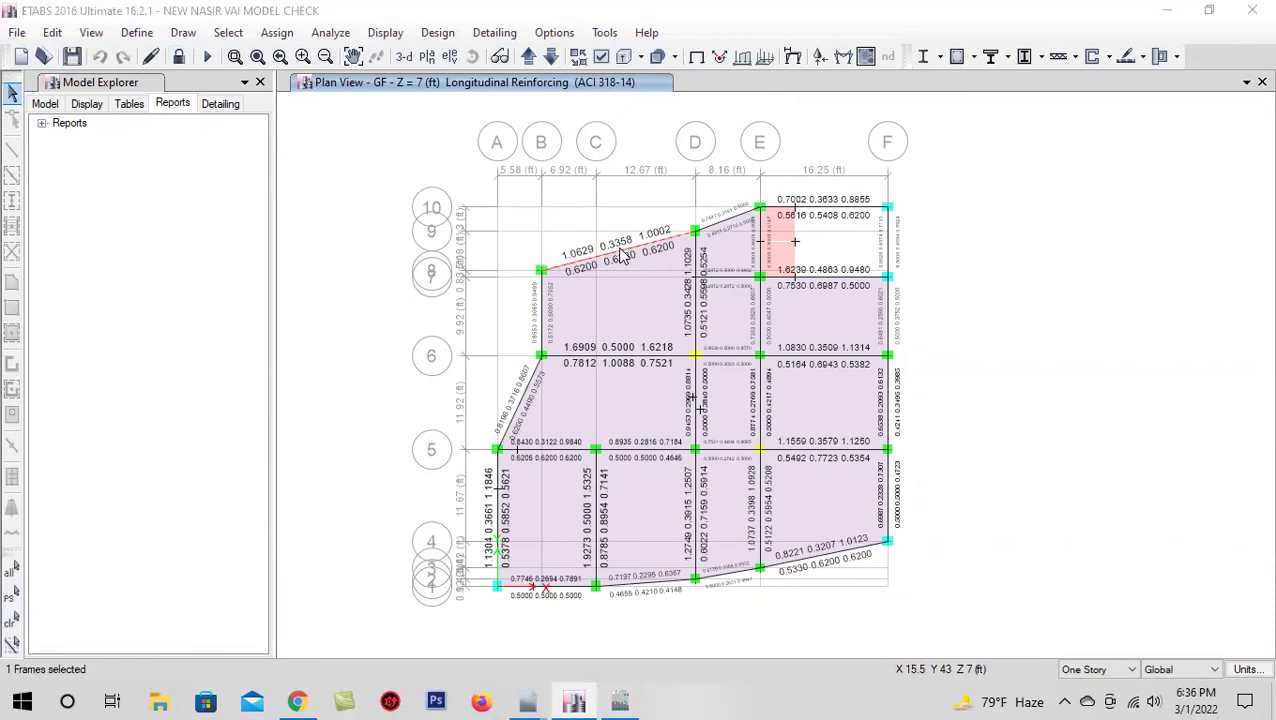
{"action": "right_click", "coordinate": [622, 256]}
{"action": "scroll", "coordinate": [405, 360], "scroll_direction": "up", "scroll_amount": 5}
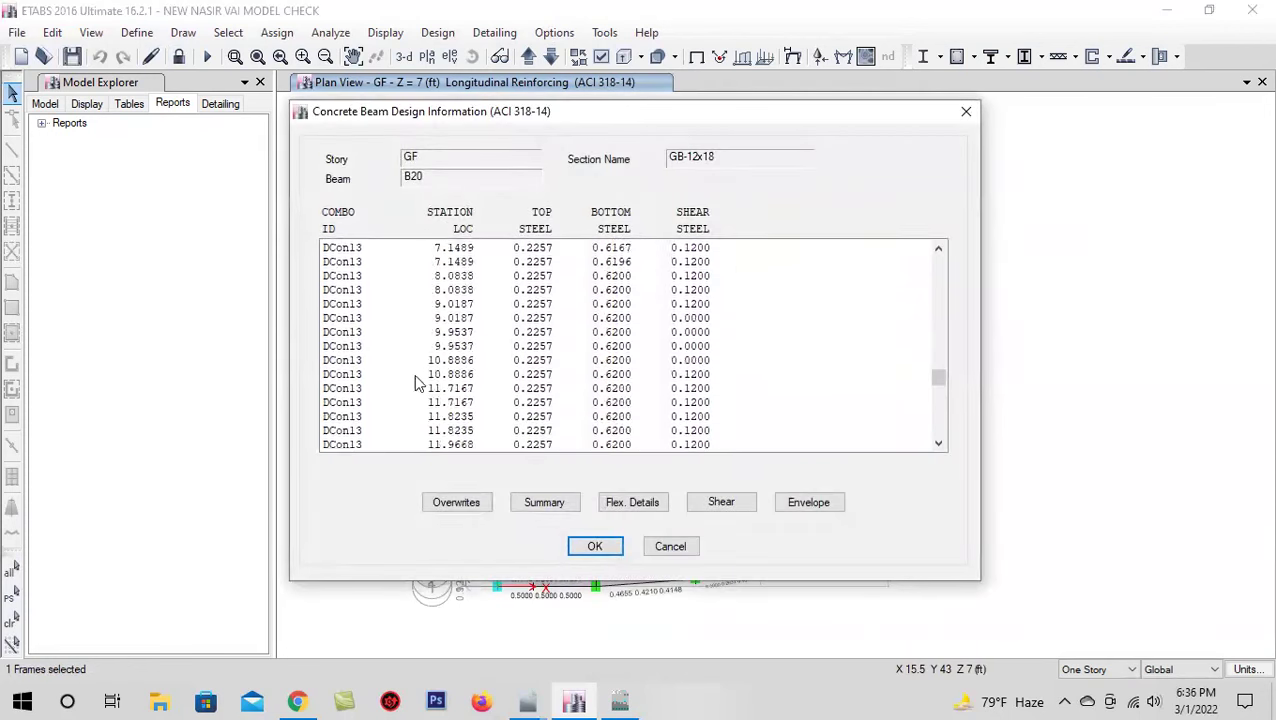
{"action": "scroll", "coordinate": [418, 370], "scroll_direction": "up", "scroll_amount": 15}
{"action": "left_click_drag", "start_coordinate": [938, 365], "coordinate": [942, 473]}
{"action": "scroll", "coordinate": [566, 350], "scroll_direction": "down", "scroll_amount": 4}
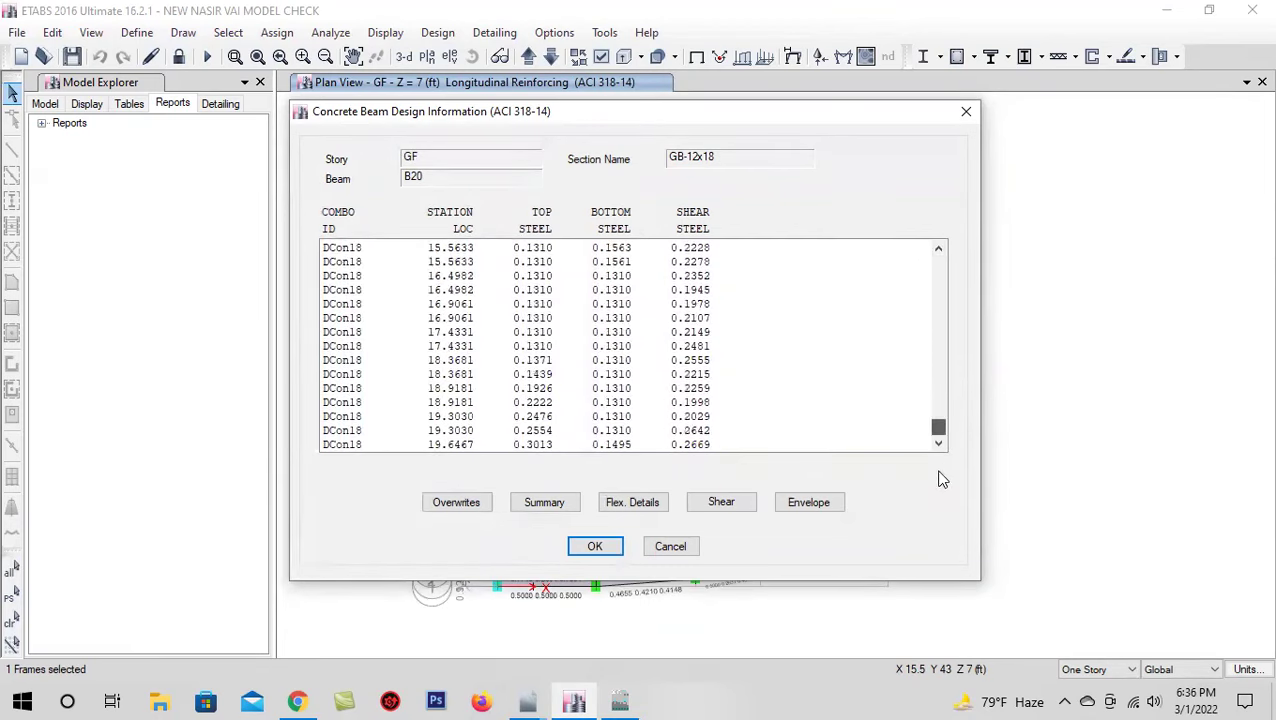
{"action": "left_click", "coordinate": [670, 546]}
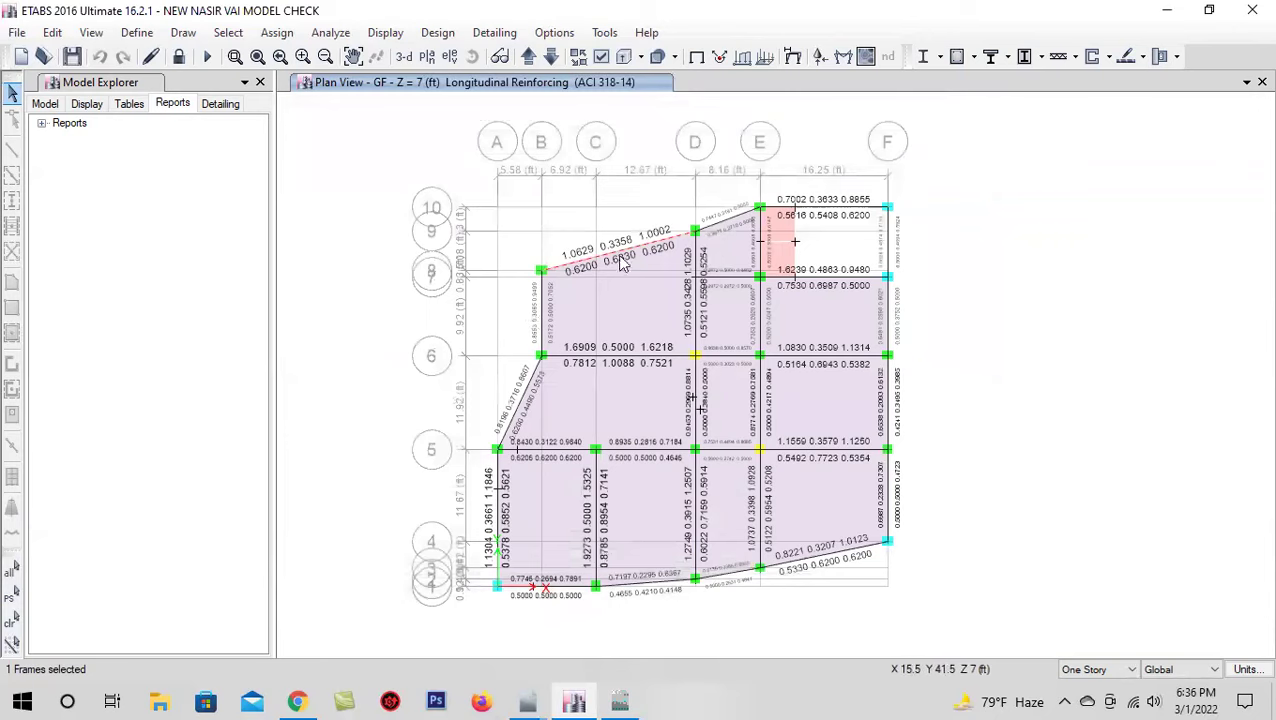
Unlock the model, discarding its analysis results, and delete the default DCon load combinations
{"action": "left_click", "coordinate": [179, 56]}
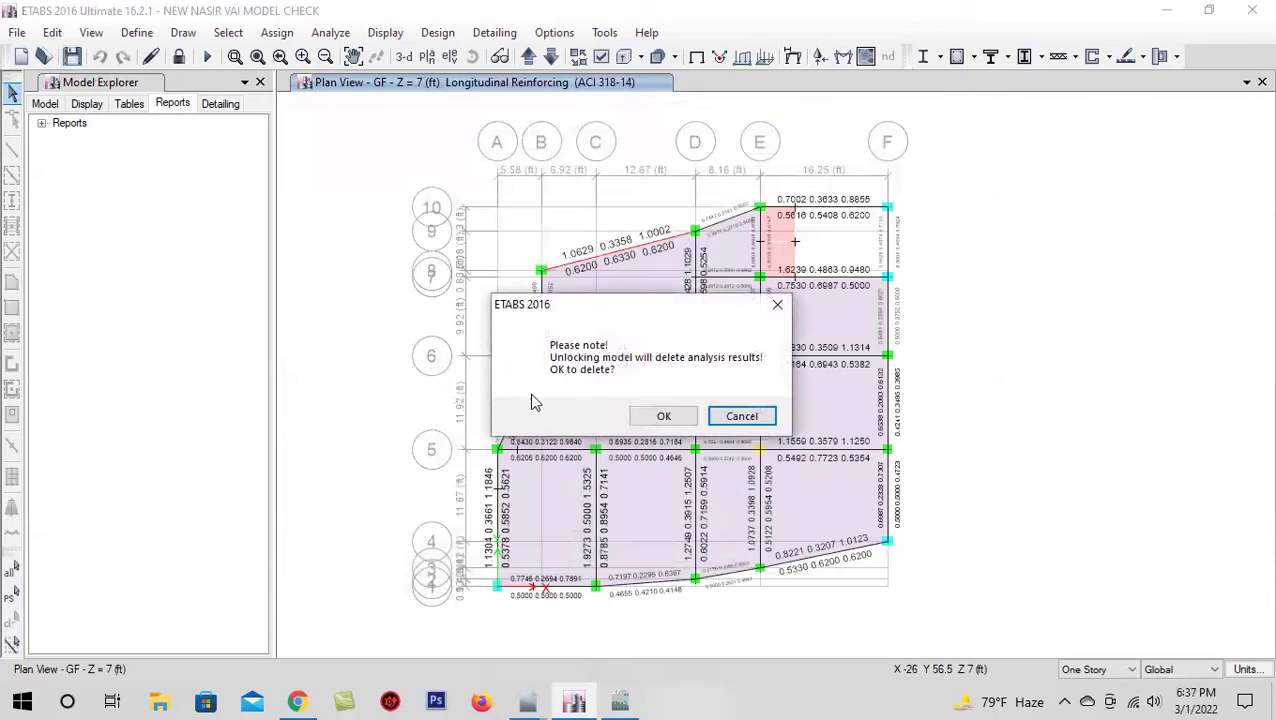
{"action": "left_click", "coordinate": [662, 416]}
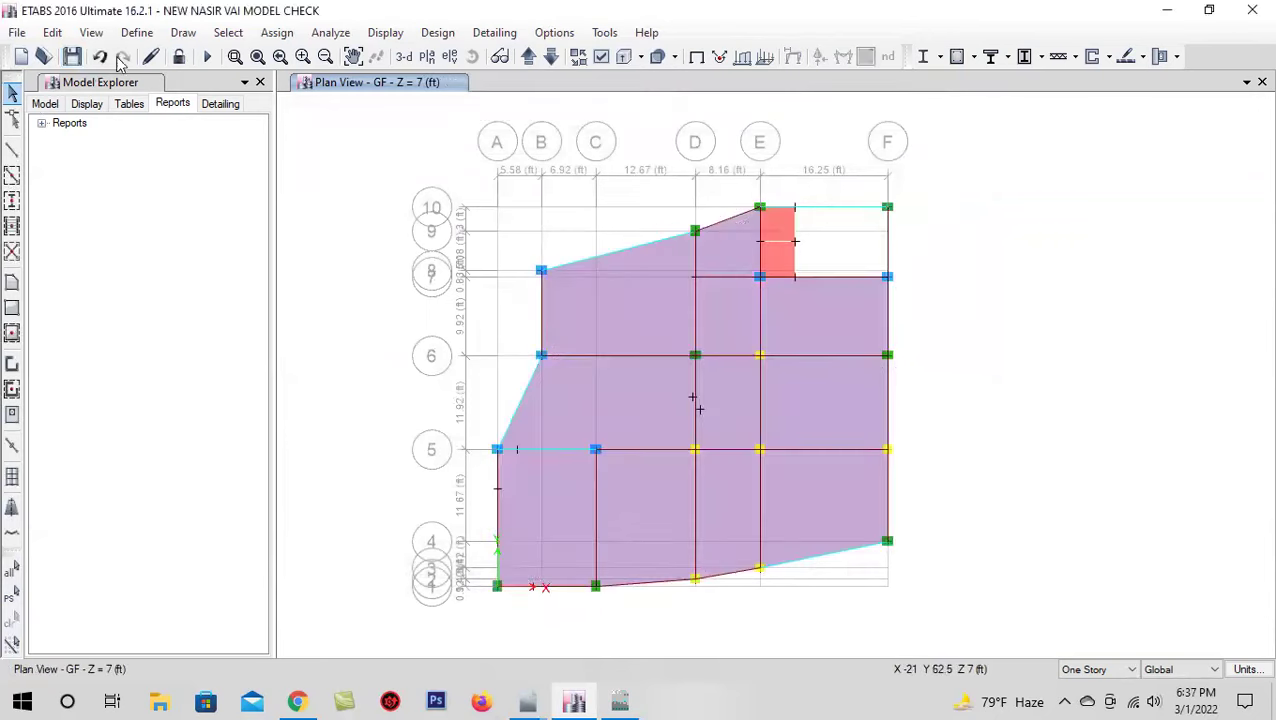
{"action": "left_click", "coordinate": [137, 32]}
{"action": "left_click", "coordinate": [210, 496]}
{"action": "scroll", "coordinate": [503, 390], "scroll_direction": "down", "scroll_amount": 10}
{"action": "scroll", "coordinate": [490, 307], "scroll_direction": "up", "scroll_amount": 2}
{"action": "left_click_drag", "start_coordinate": [470, 290], "coordinate": [498, 427]}
{"action": "left_click", "coordinate": [724, 352]}
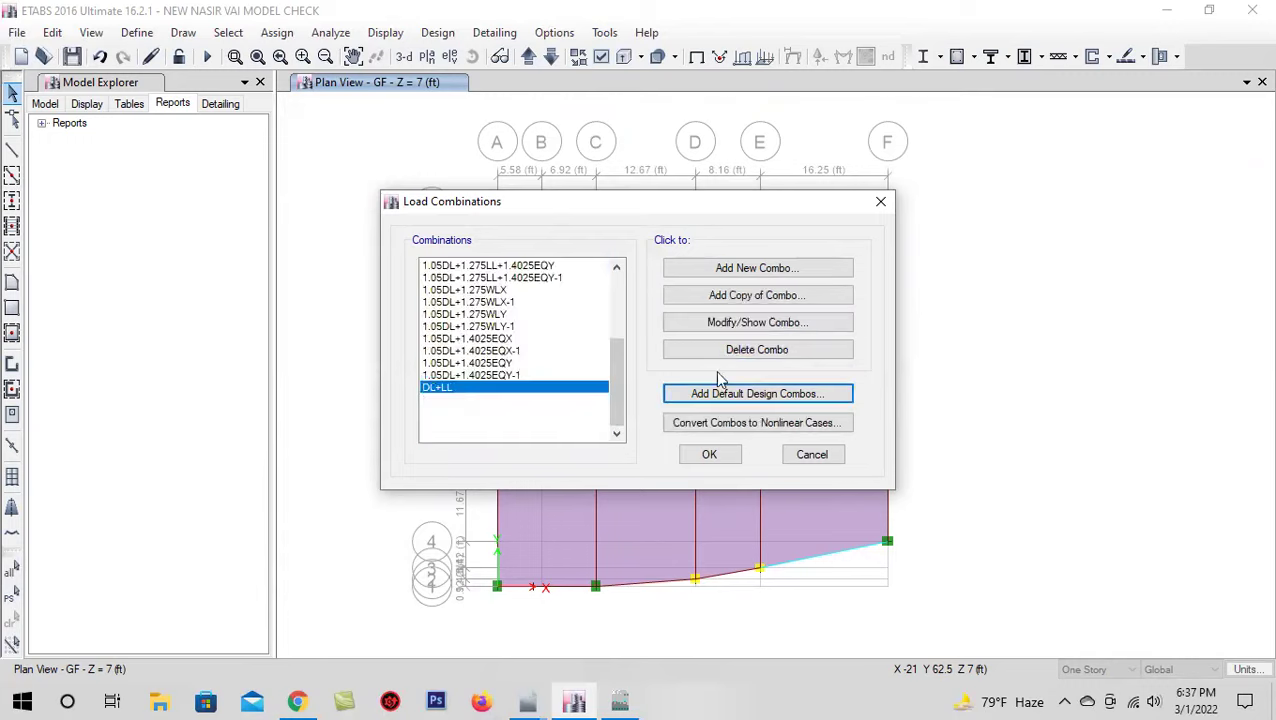
Check the remaining load combinations from 0.9DL+1.3WLX to DL+LL, accept them and save the model
{"action": "scroll", "coordinate": [535, 385], "scroll_direction": "up", "scroll_amount": 5}
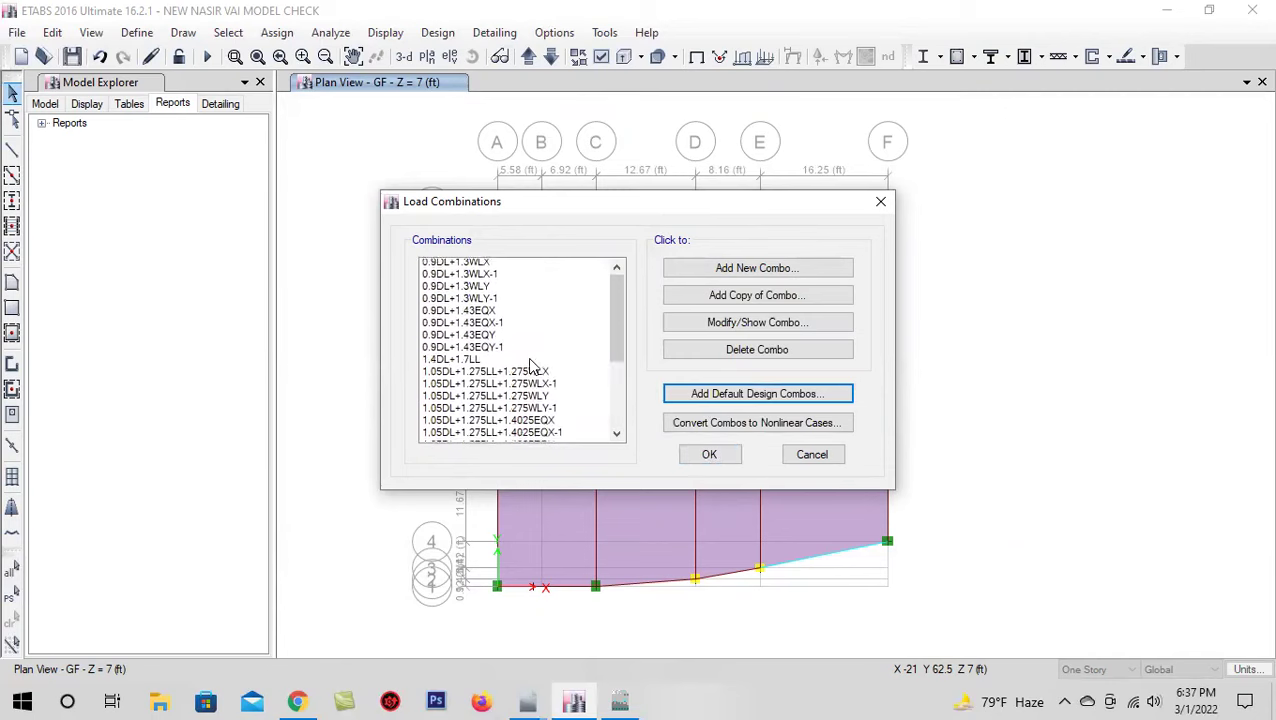
{"action": "scroll", "coordinate": [550, 385], "scroll_direction": "down", "scroll_amount": 4}
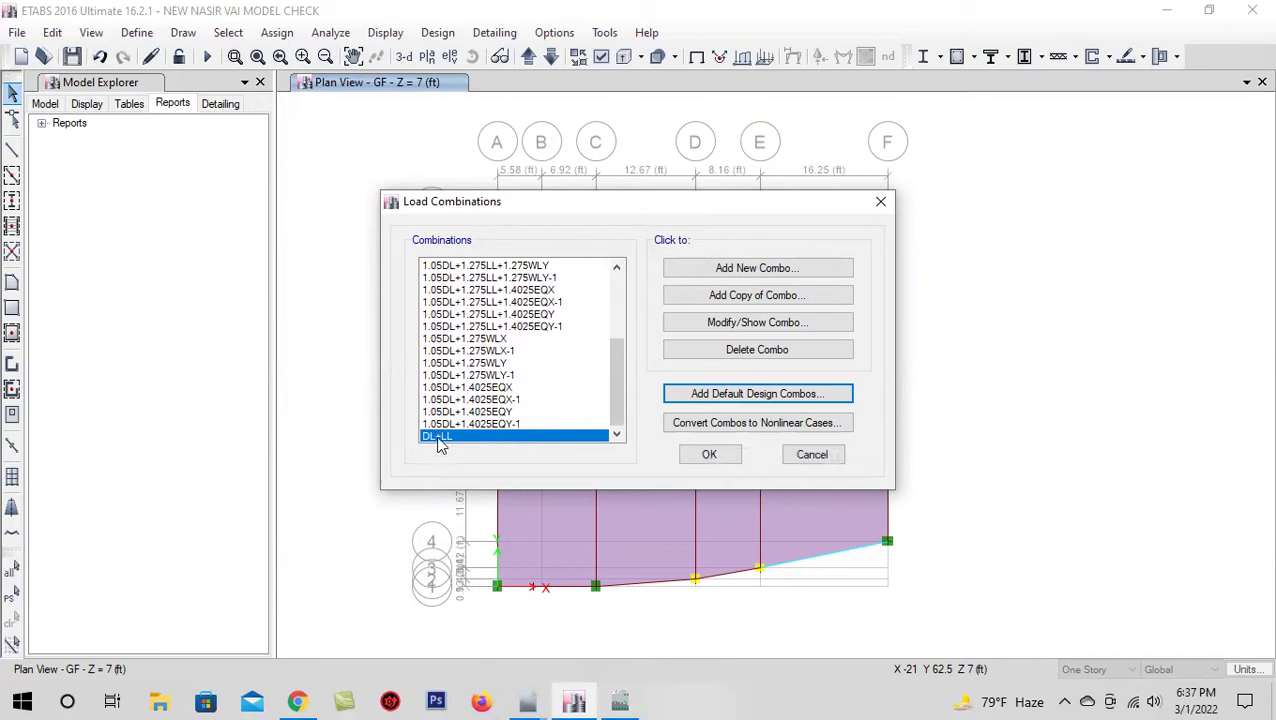
{"action": "scroll", "coordinate": [440, 430], "scroll_direction": "up", "scroll_amount": 1}
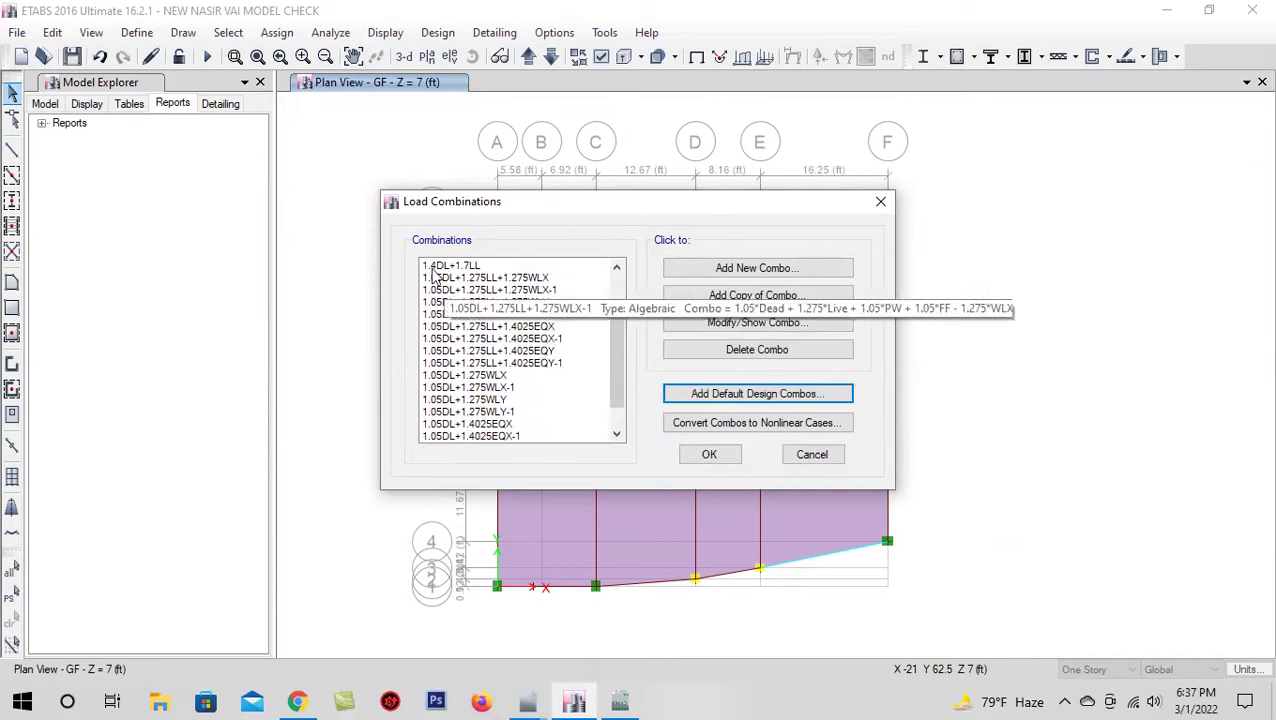
{"action": "left_click", "coordinate": [702, 456]}
{"action": "left_click", "coordinate": [72, 57]}
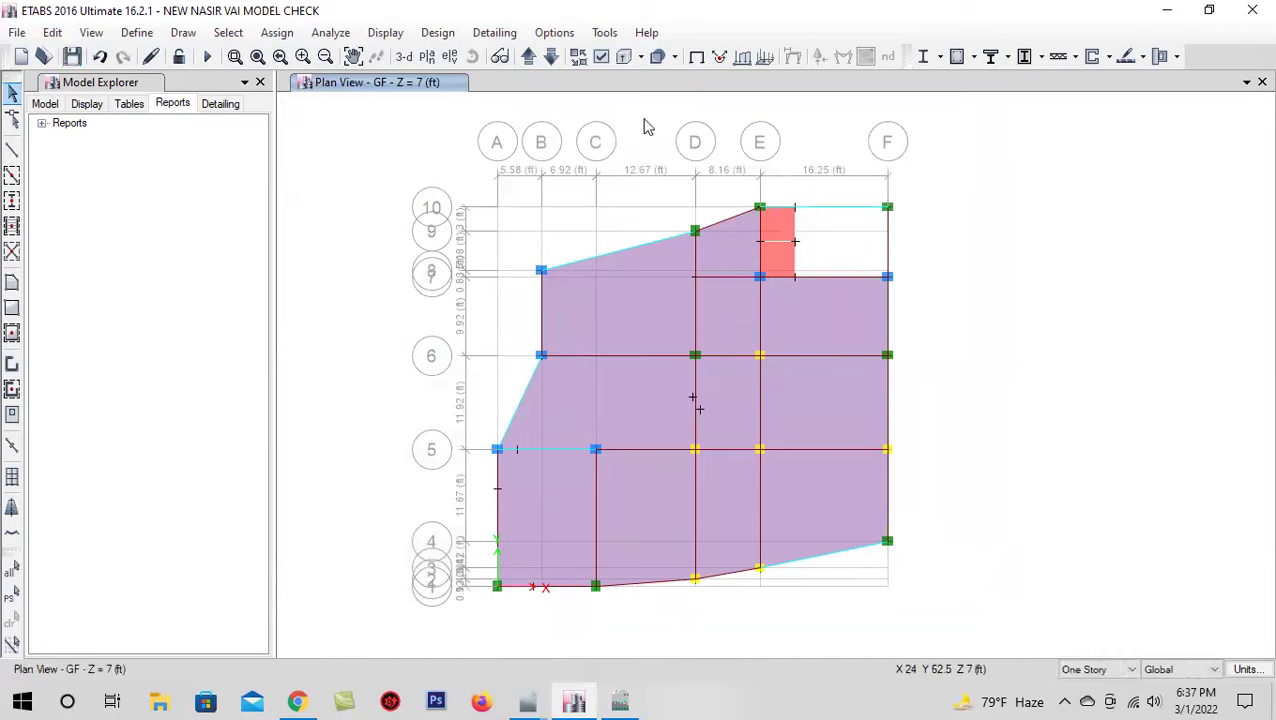
Select all objects and add every load combination, from 0.9DL+1.3WLX to DL+LL, to the concrete frame design combinations
{"action": "left_click", "coordinate": [973, 58]}
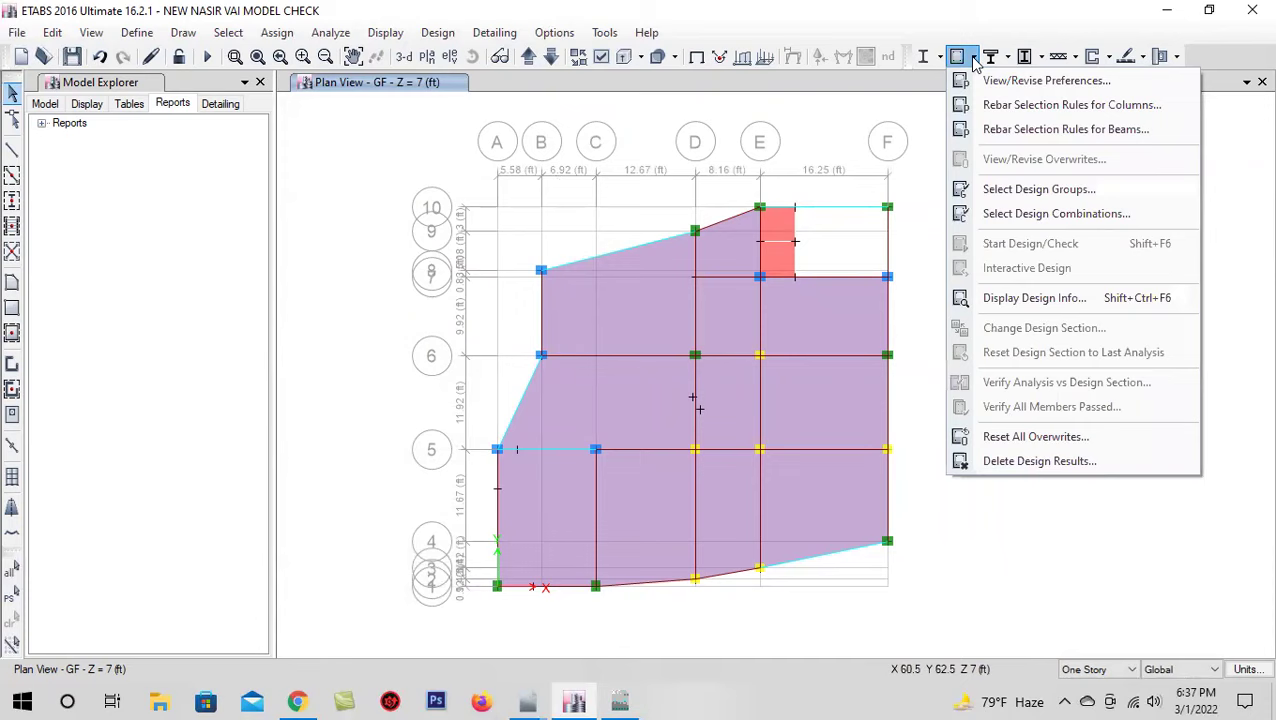
{"action": "left_click", "coordinate": [1093, 307]}
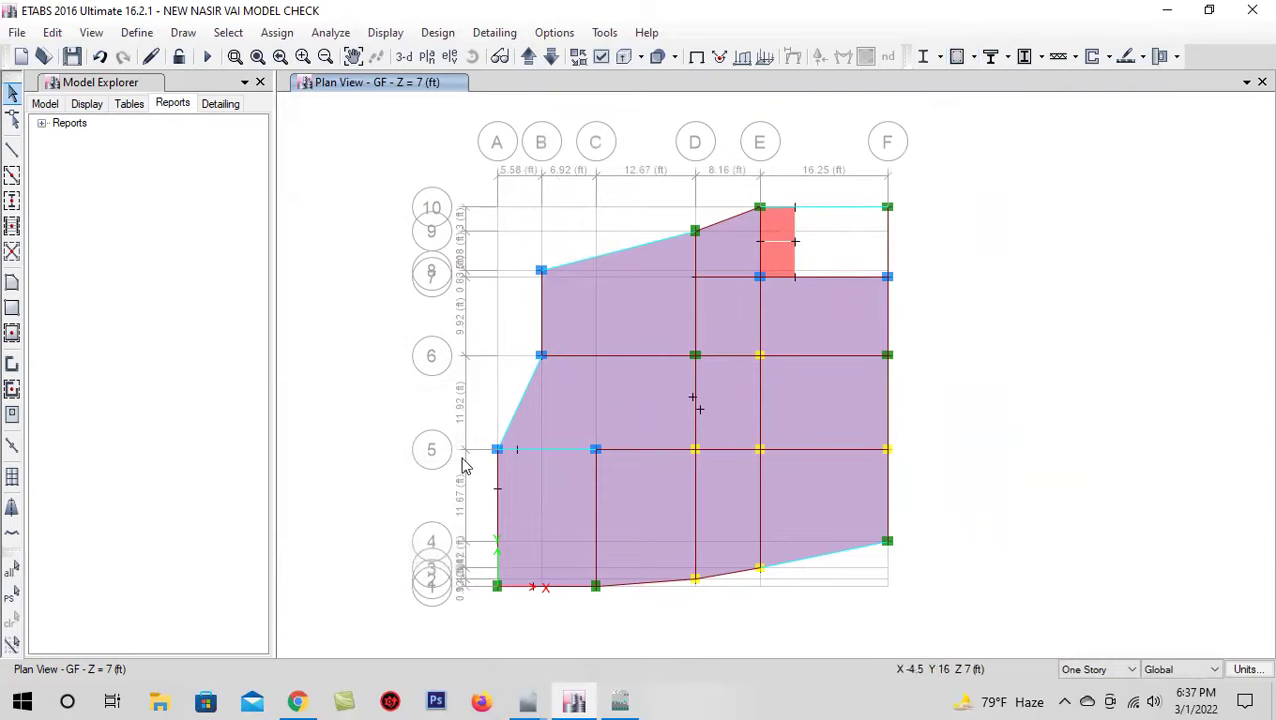
{"action": "key", "text": "ctrl+a"}
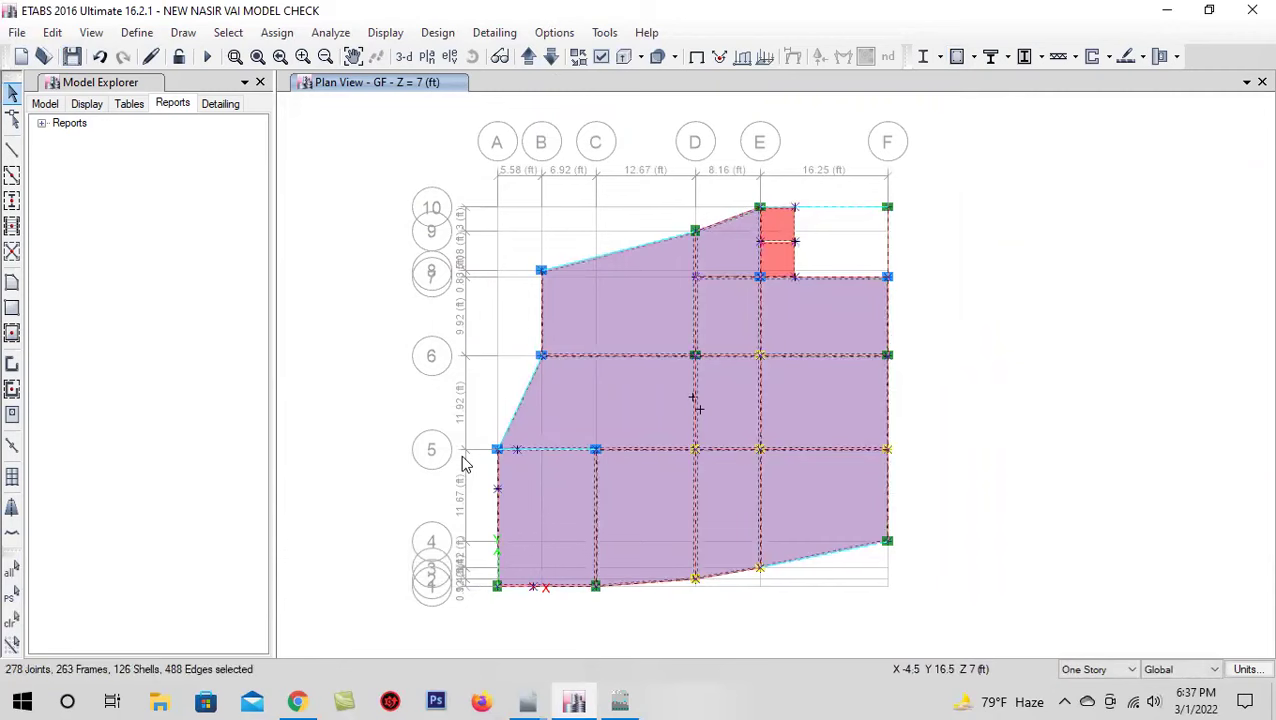
{"action": "left_click", "coordinate": [972, 57]}
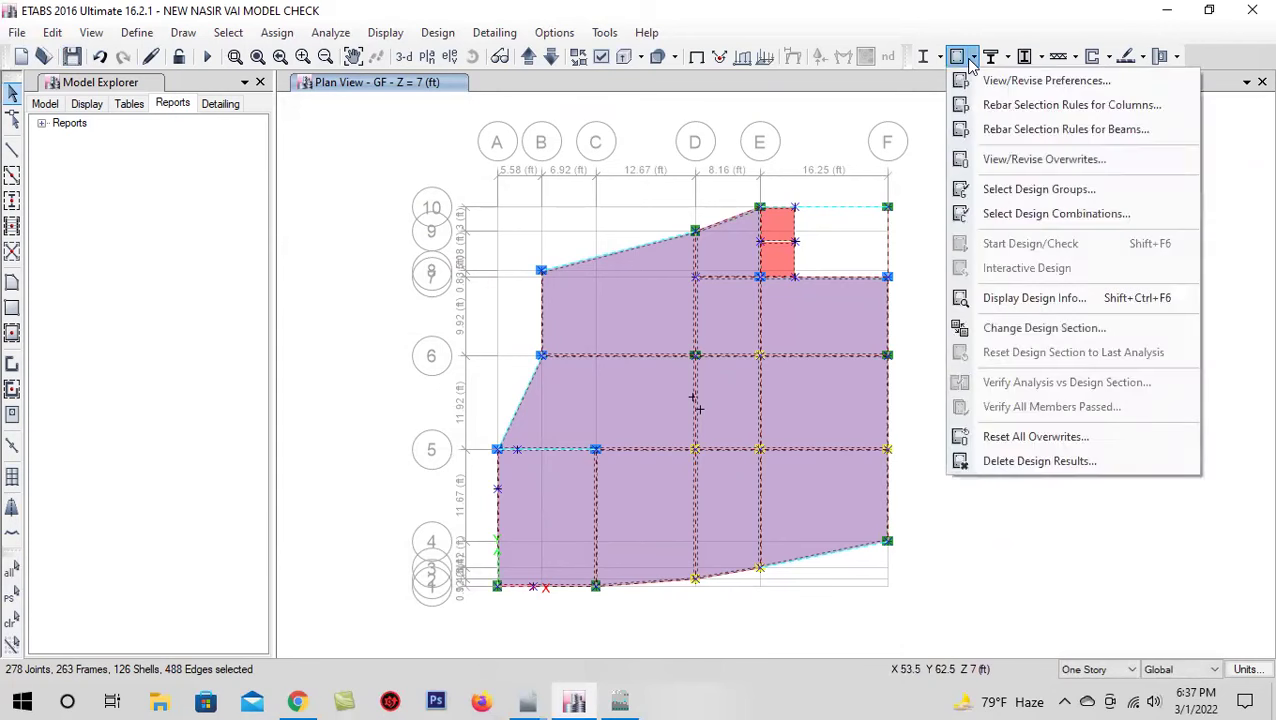
{"action": "left_click", "coordinate": [1040, 218]}
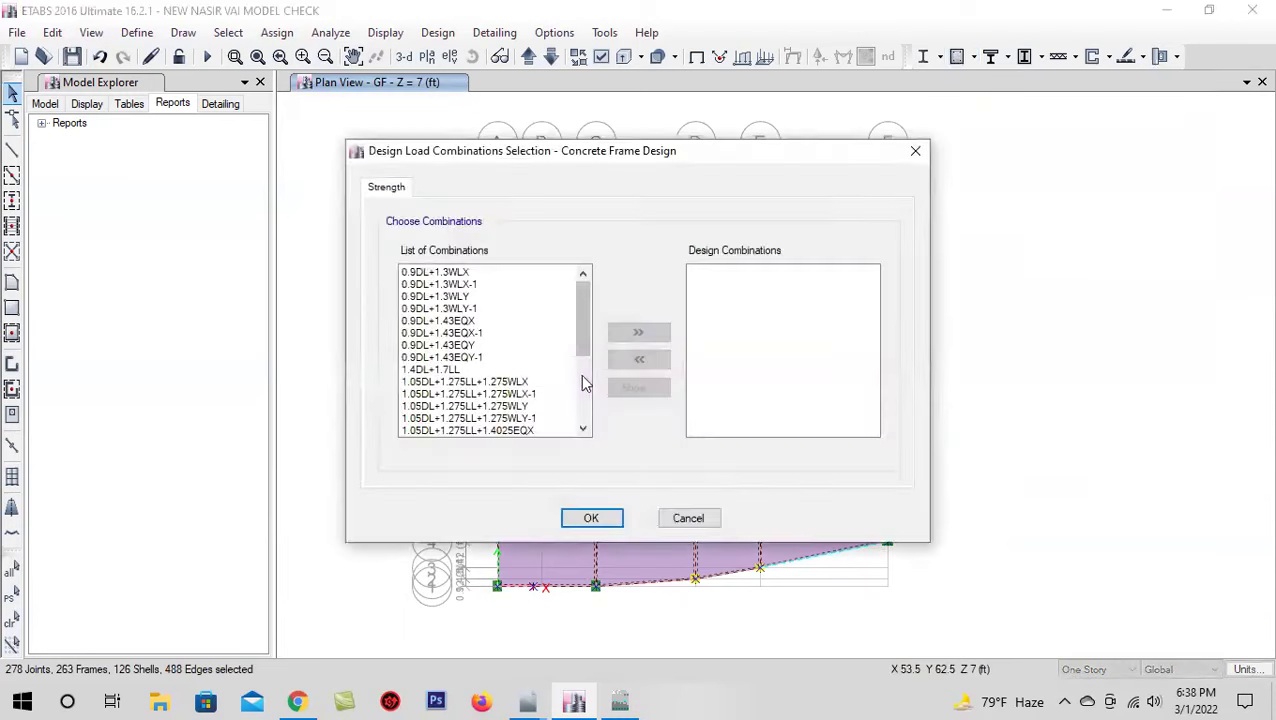
{"action": "scroll", "coordinate": [480, 374], "scroll_direction": "down", "scroll_amount": 5}
{"action": "scroll", "coordinate": [480, 374], "scroll_direction": "down", "scroll_amount": 1}
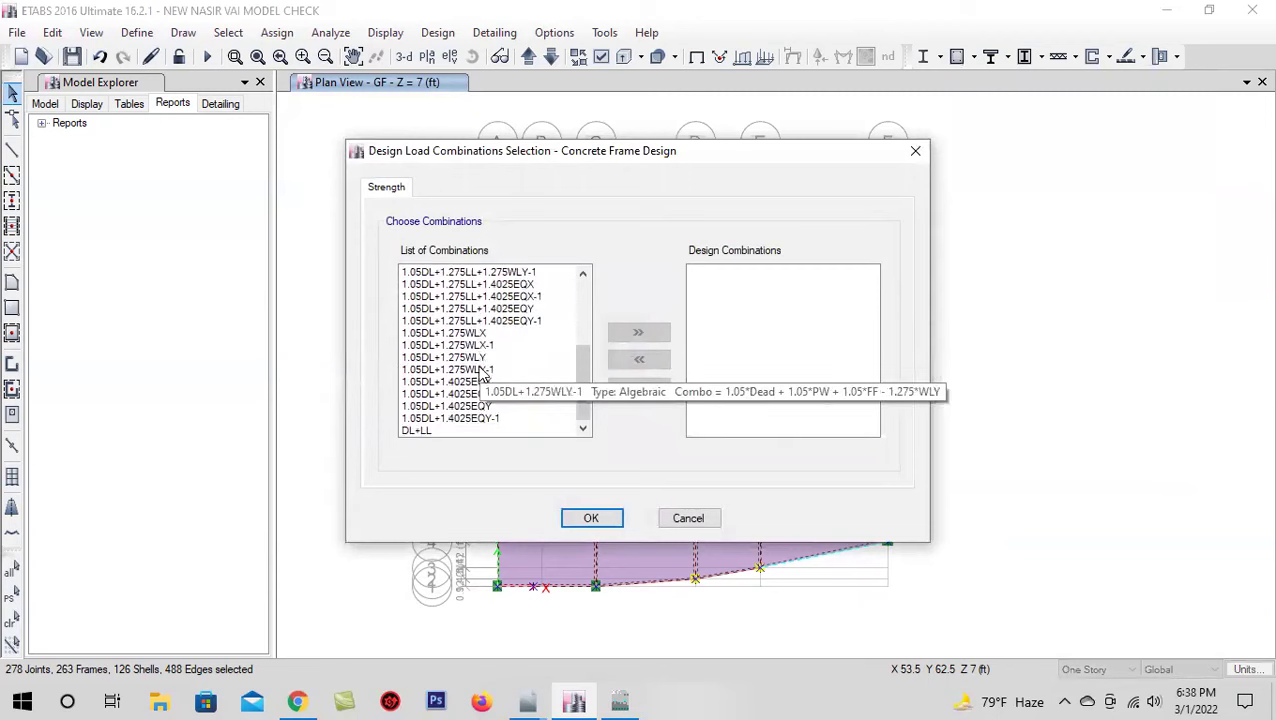
{"action": "scroll", "coordinate": [485, 368], "scroll_direction": "up", "scroll_amount": 4}
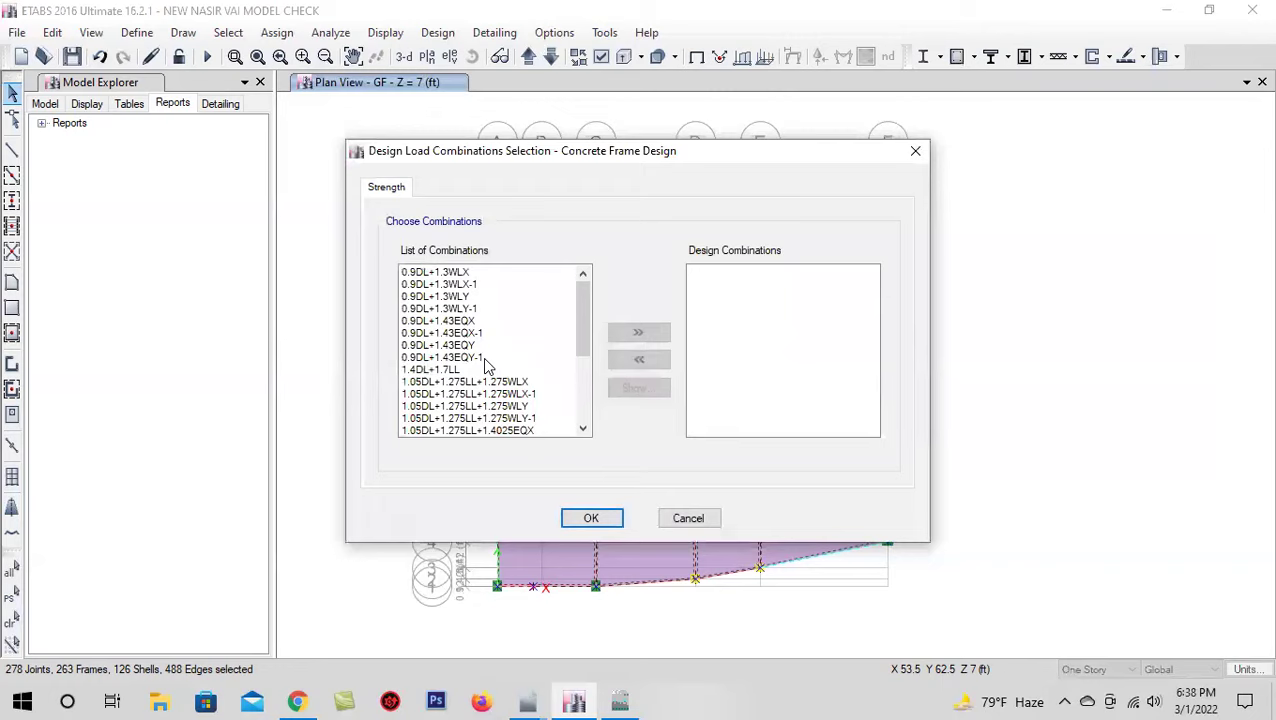
{"action": "left_click_drag", "start_coordinate": [490, 274], "coordinate": [473, 491]}
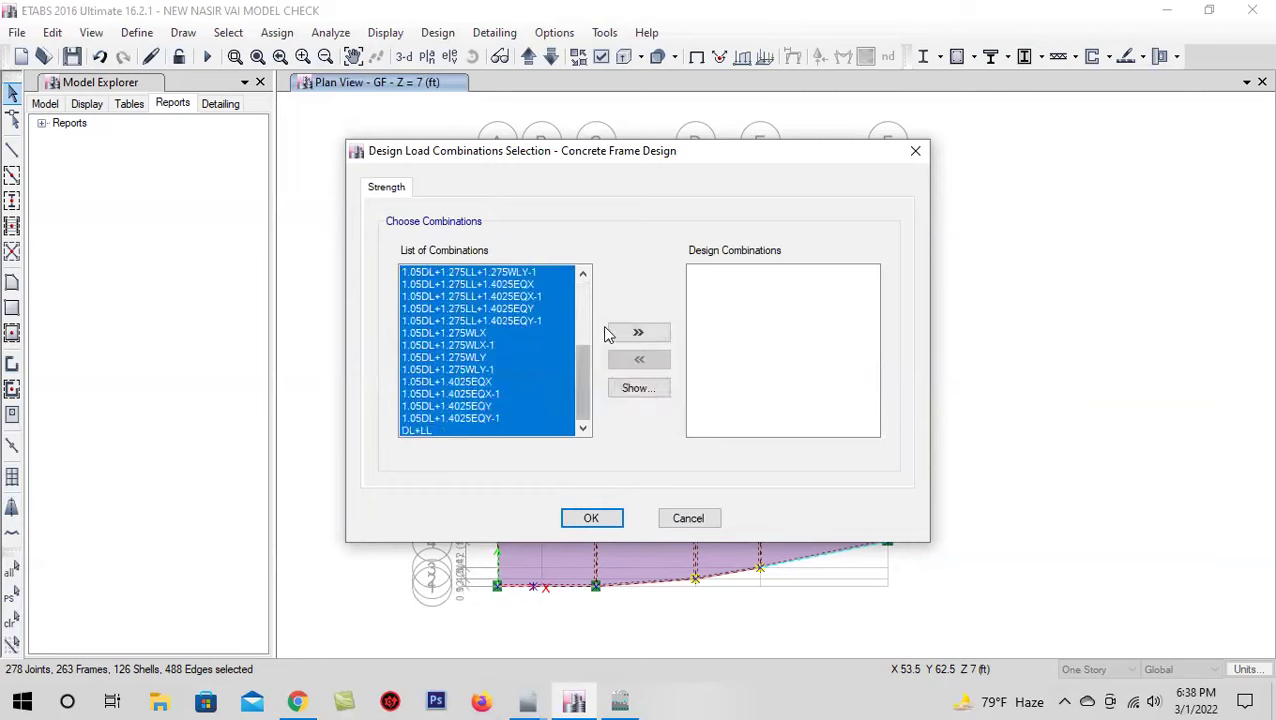
{"action": "left_click", "coordinate": [636, 334]}
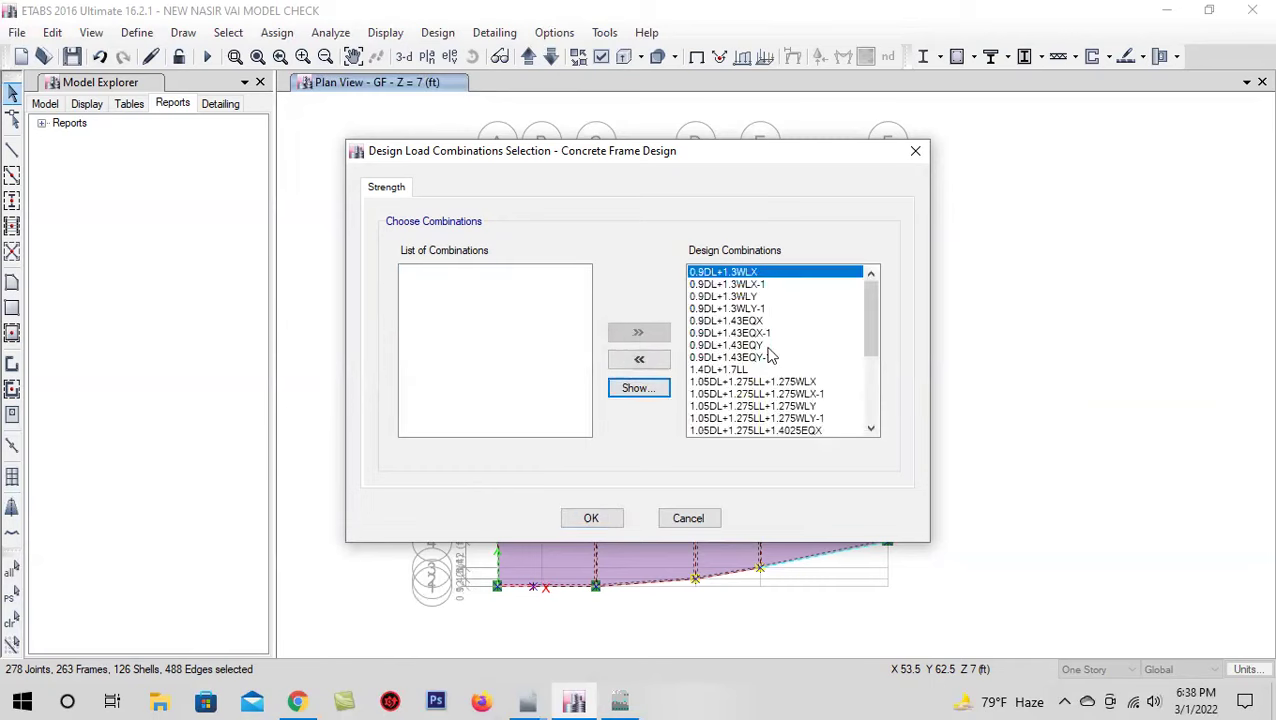
Check and accept the list of concrete frame design combinations, save the model and clear the selection
{"action": "scroll", "coordinate": [768, 360], "scroll_direction": "down", "scroll_amount": 4}
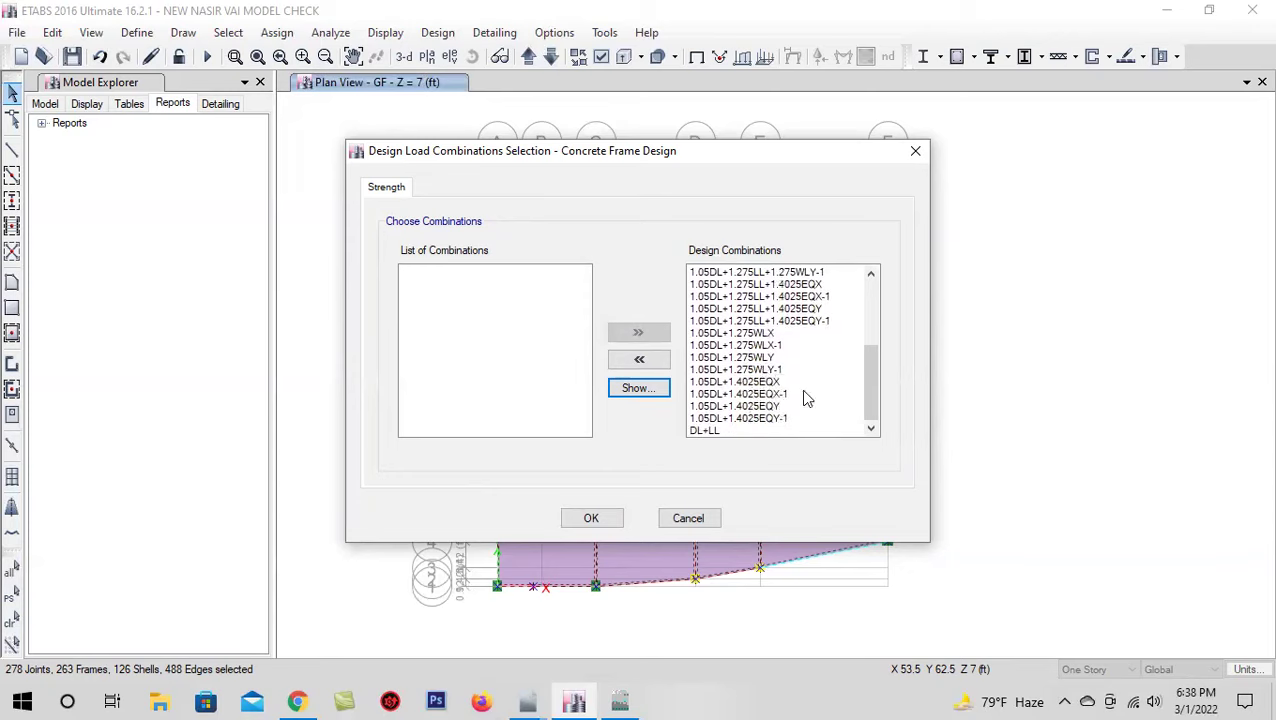
{"action": "scroll", "coordinate": [765, 365], "scroll_direction": "up", "scroll_amount": 3}
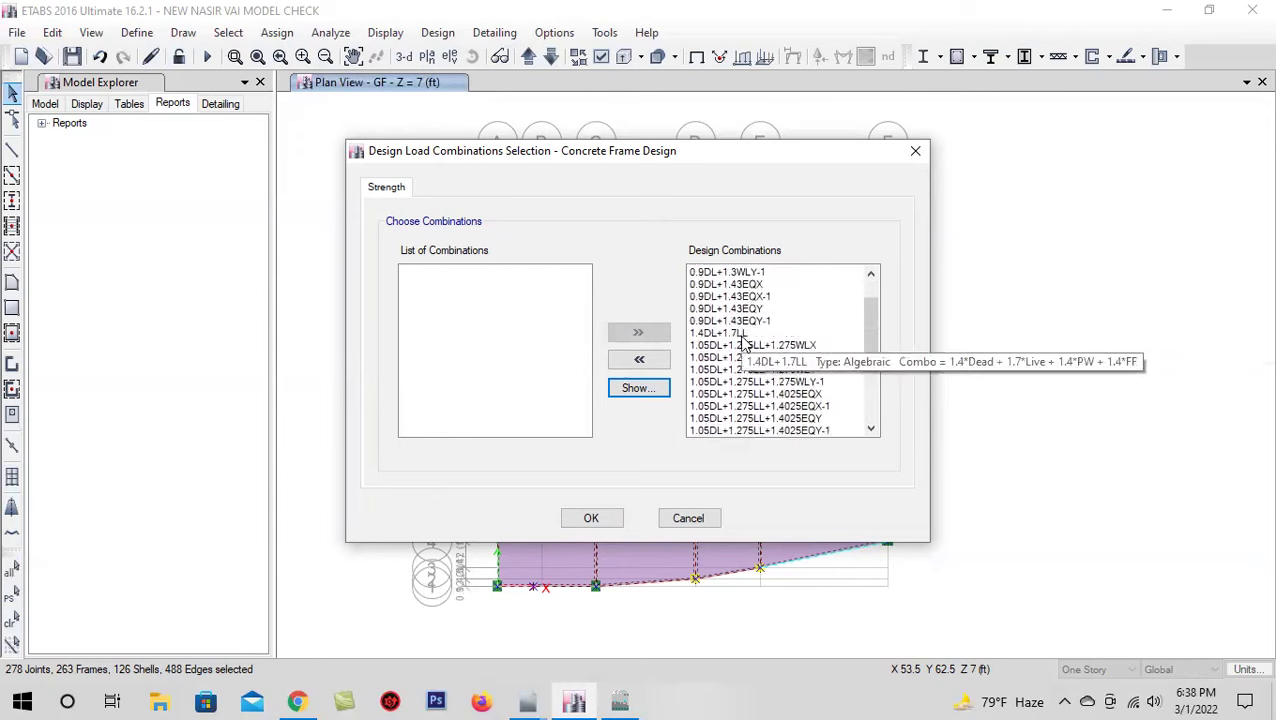
{"action": "scroll", "coordinate": [750, 350], "scroll_direction": "down", "scroll_amount": 5}
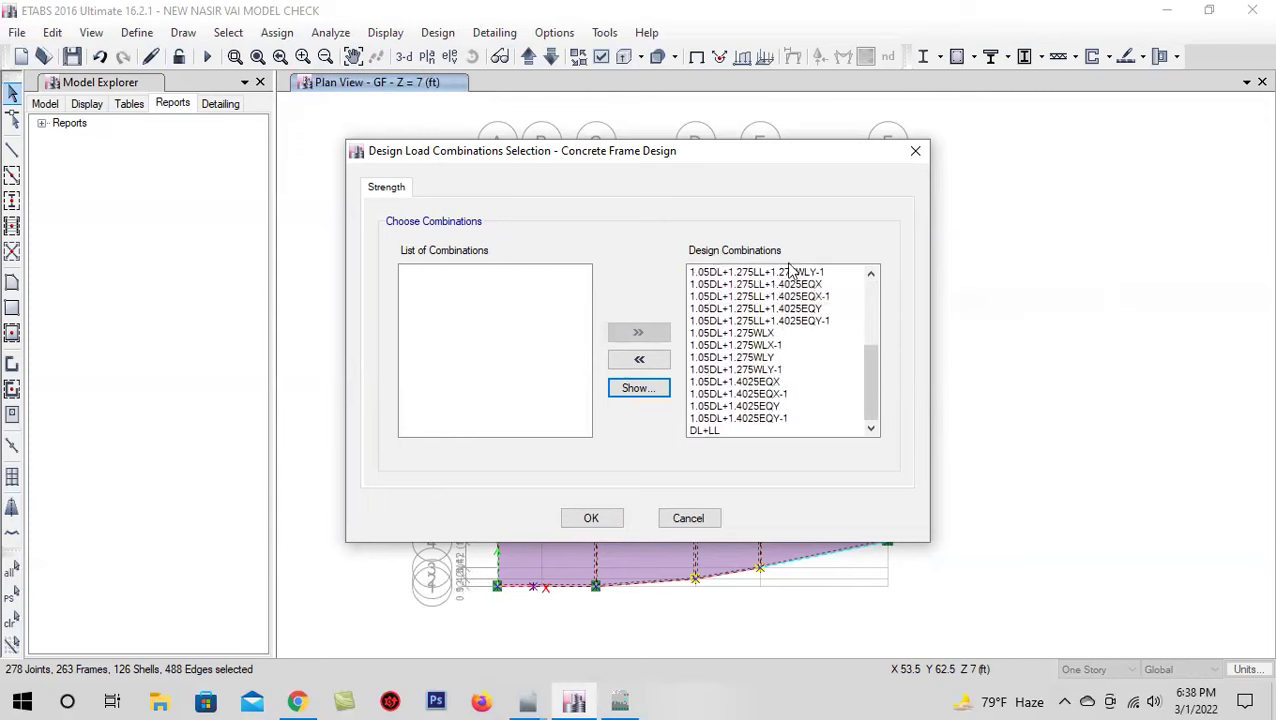
{"action": "left_click", "coordinate": [582, 522]}
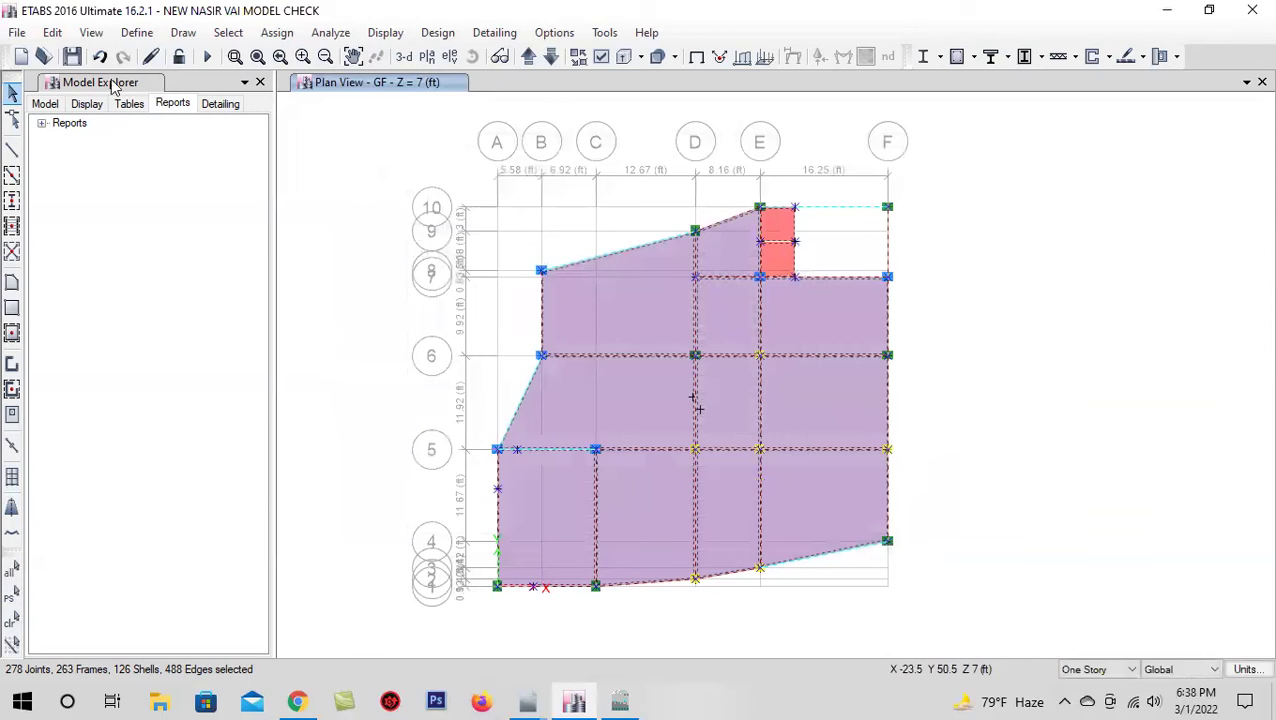
{"action": "left_click", "coordinate": [72, 56]}
{"action": "key", "text": "ctrl+q"}
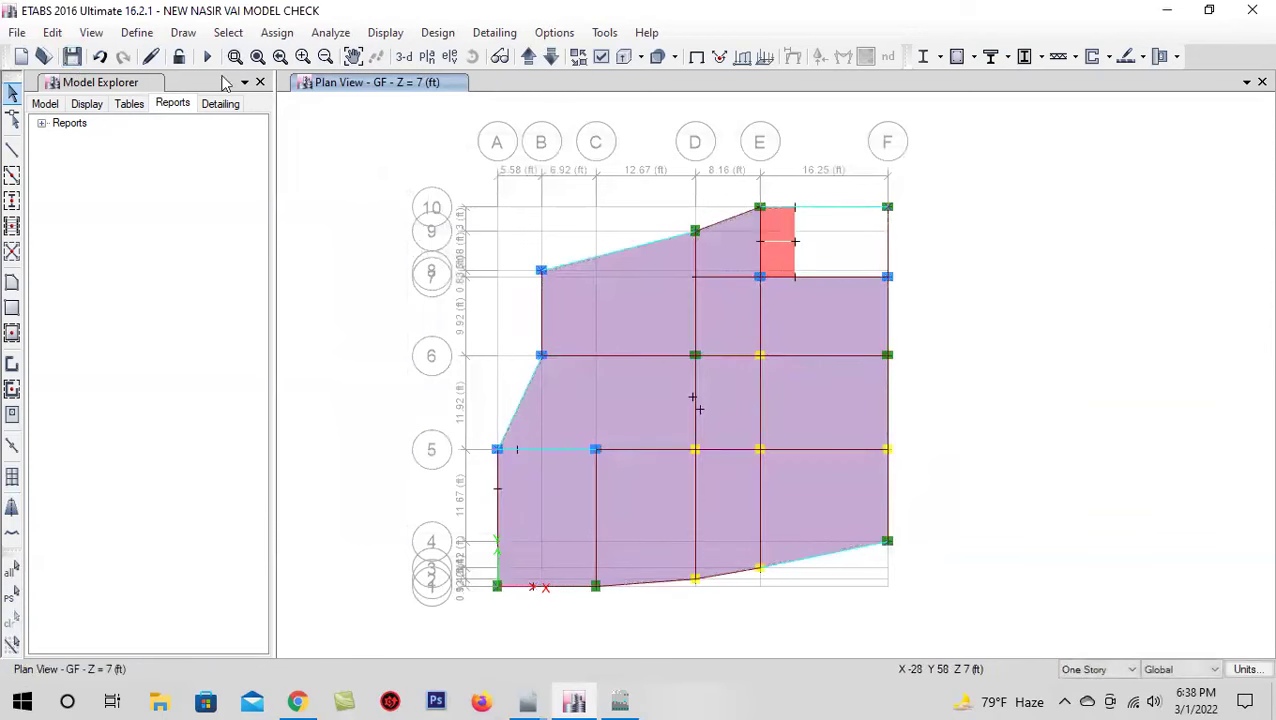
Show the 3-D view, rerun the analysis and start the concrete frame design with the new combinations
{"action": "left_click", "coordinate": [403, 56]}
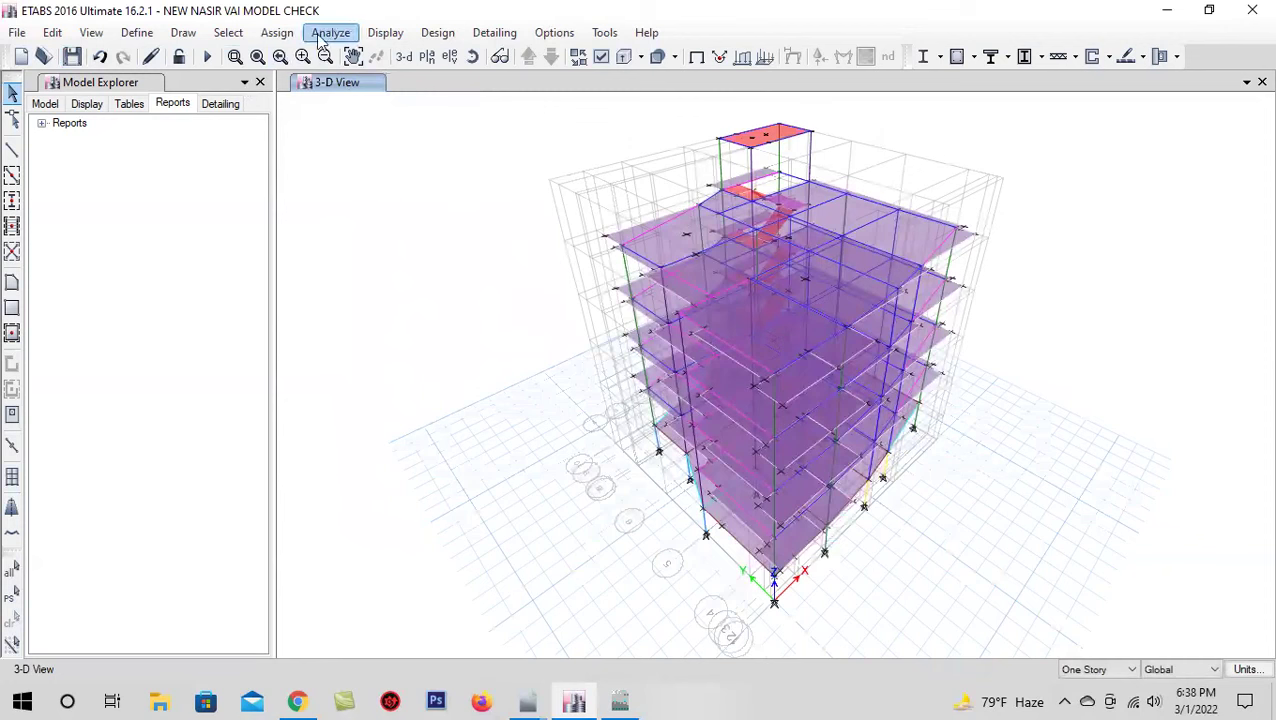
{"action": "left_click", "coordinate": [207, 56]}
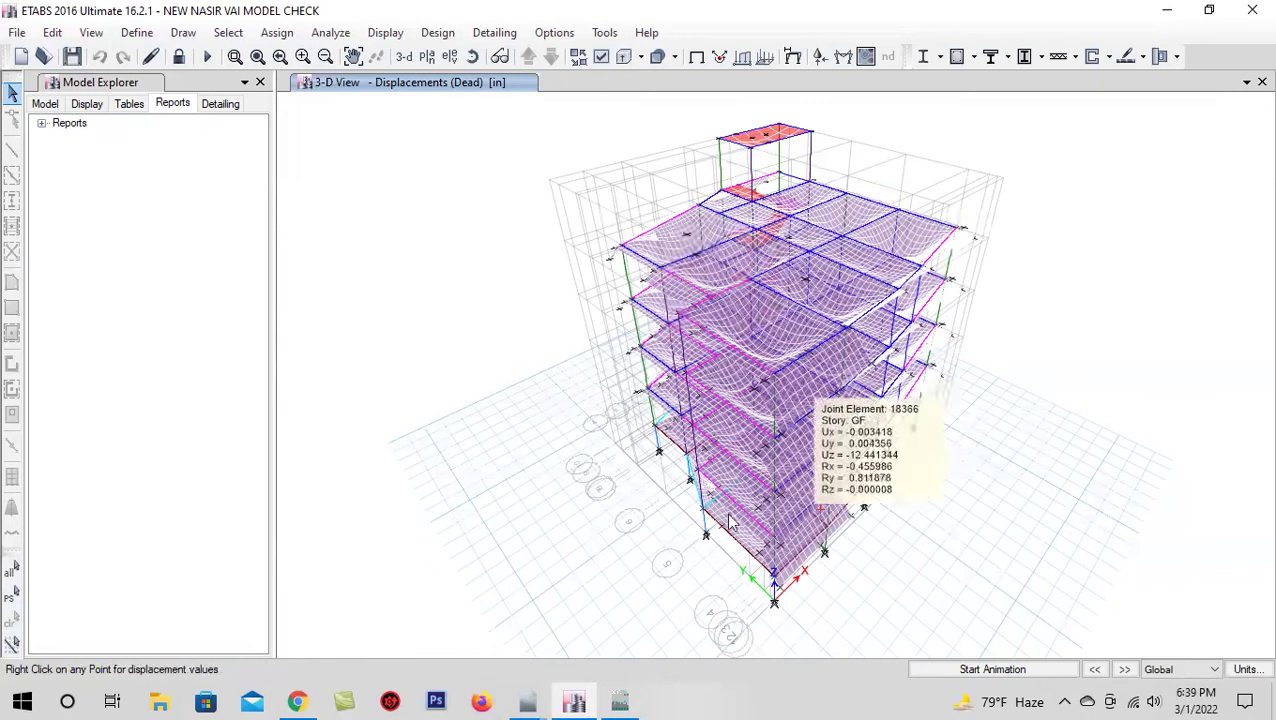
{"action": "mouse_move", "coordinate": [875, 462]}
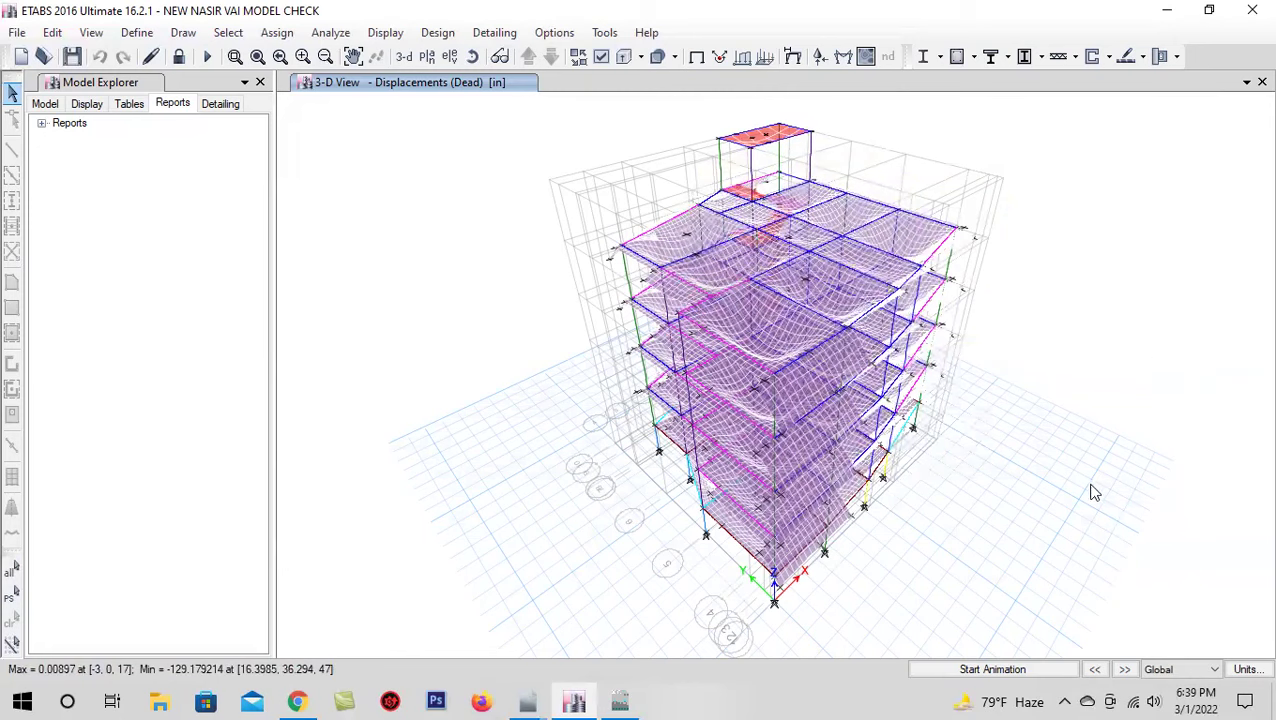
{"action": "left_click", "coordinate": [955, 58]}
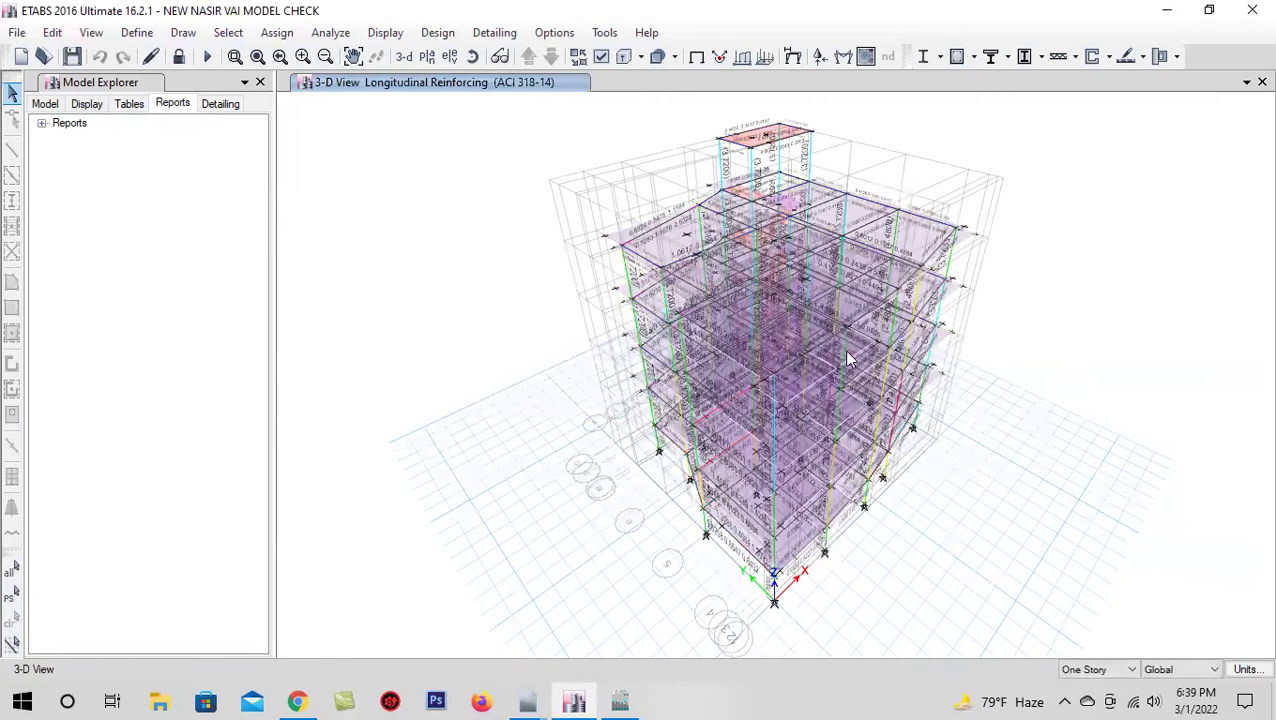
Inspect the columns' longitudinal reinforcing in 3-D, and open the GF plan view to check the beams
{"action": "scroll", "coordinate": [849, 258], "scroll_direction": "up", "scroll_amount": 3}
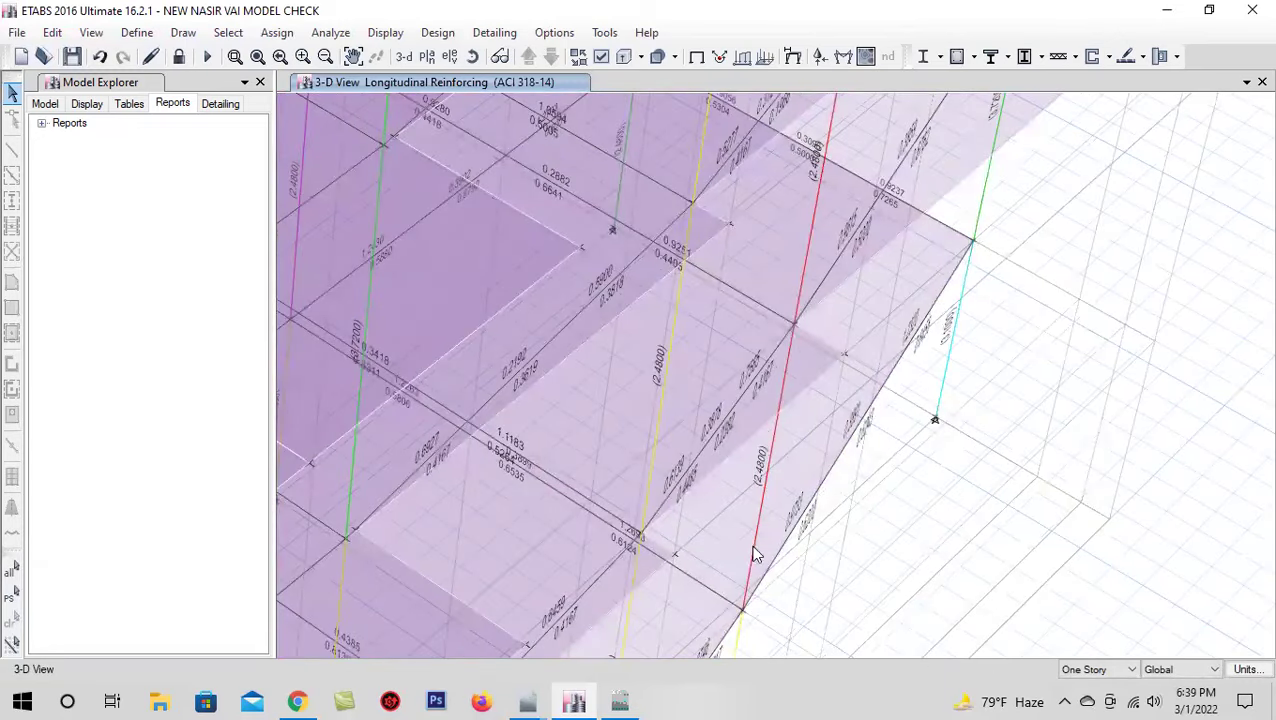
{"action": "scroll", "coordinate": [760, 485], "scroll_direction": "down", "scroll_amount": 5}
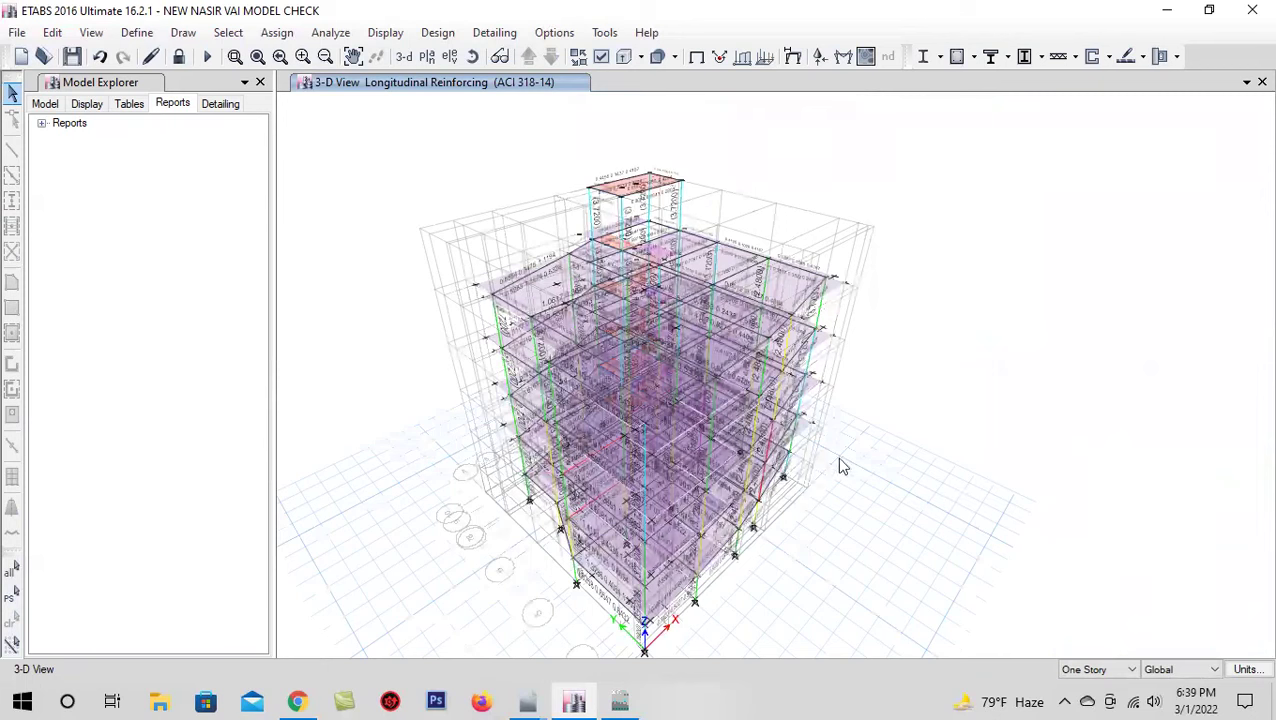
{"action": "left_click", "coordinate": [427, 57]}
{"action": "left_click", "coordinate": [535, 351]}
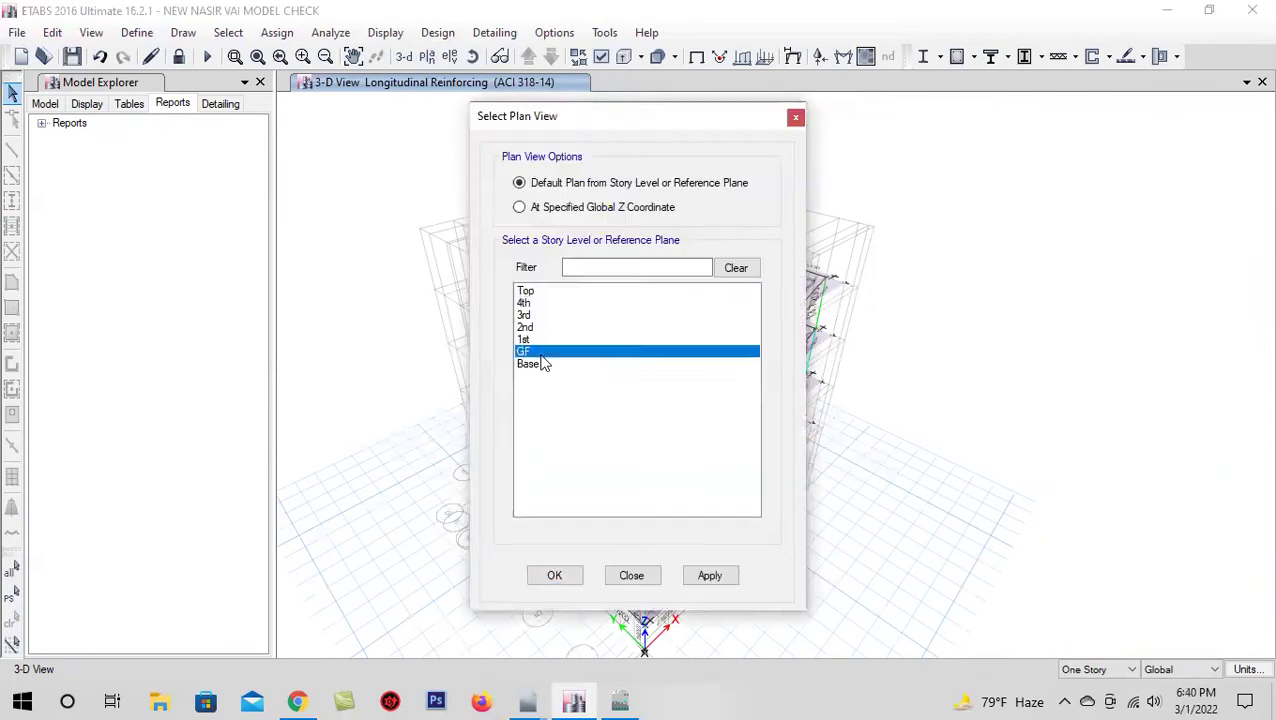
{"action": "left_click", "coordinate": [710, 575]}
{"action": "left_click", "coordinate": [555, 579]}
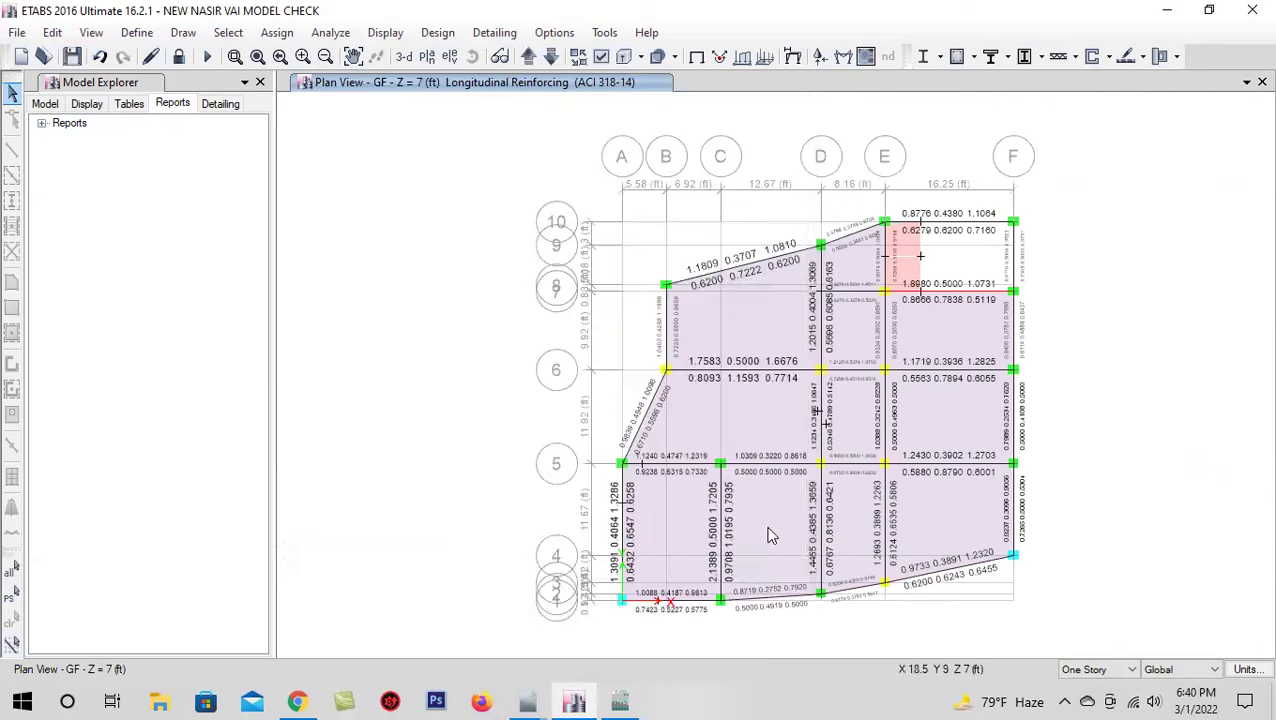